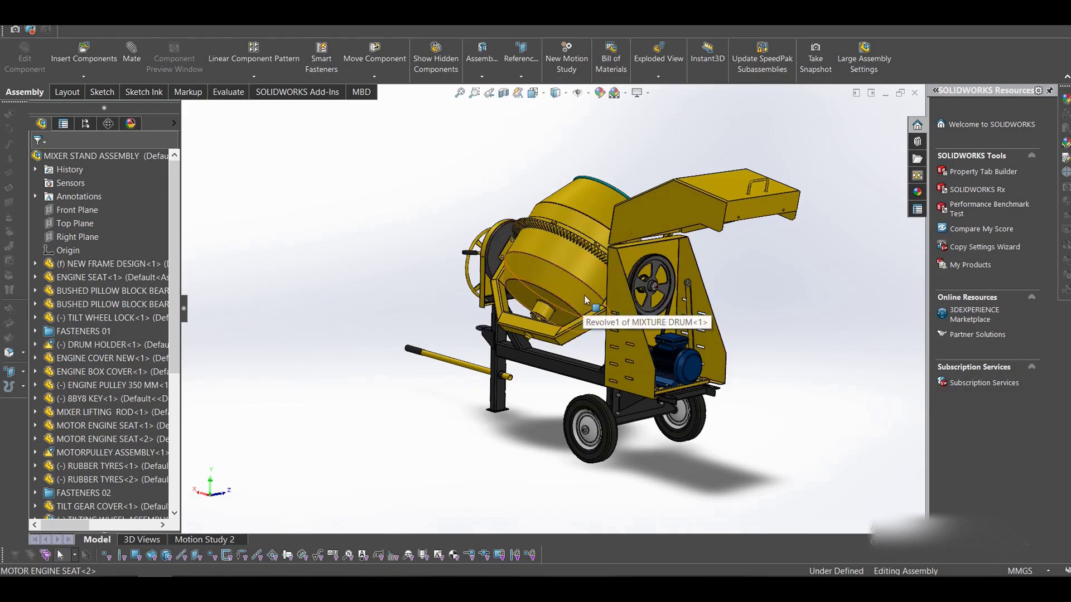
Step: Examine the concrete mixer's motor, pulley and wheels under the raised engine cover from several sides
{"action": "scroll", "coordinate": [719, 323], "scroll_direction": "down", "scroll_amount": 2}
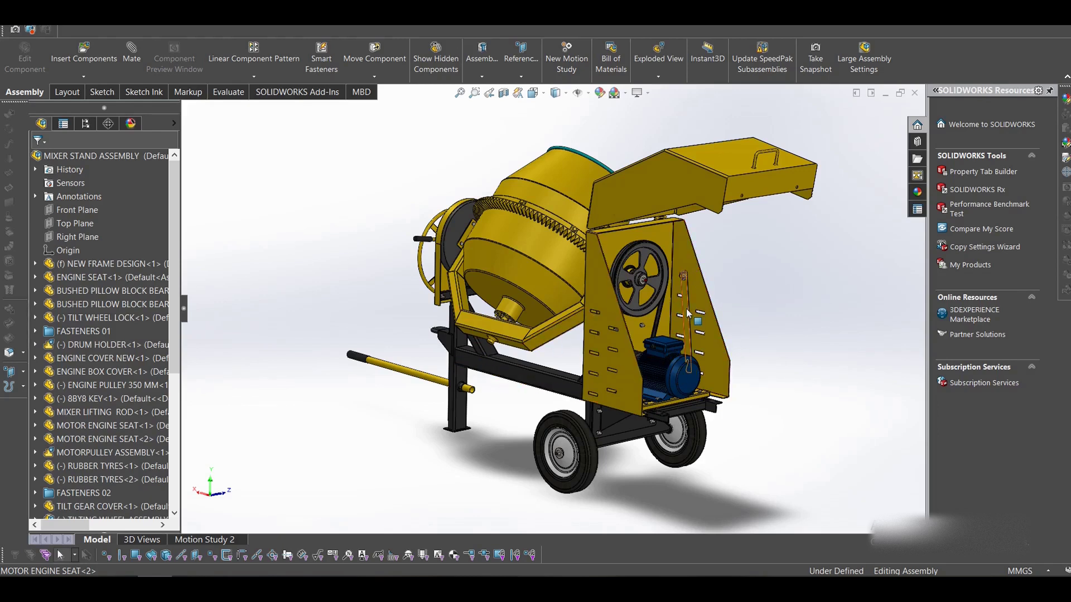
{"action": "scroll", "coordinate": [725, 317], "scroll_direction": "up", "scroll_amount": 2}
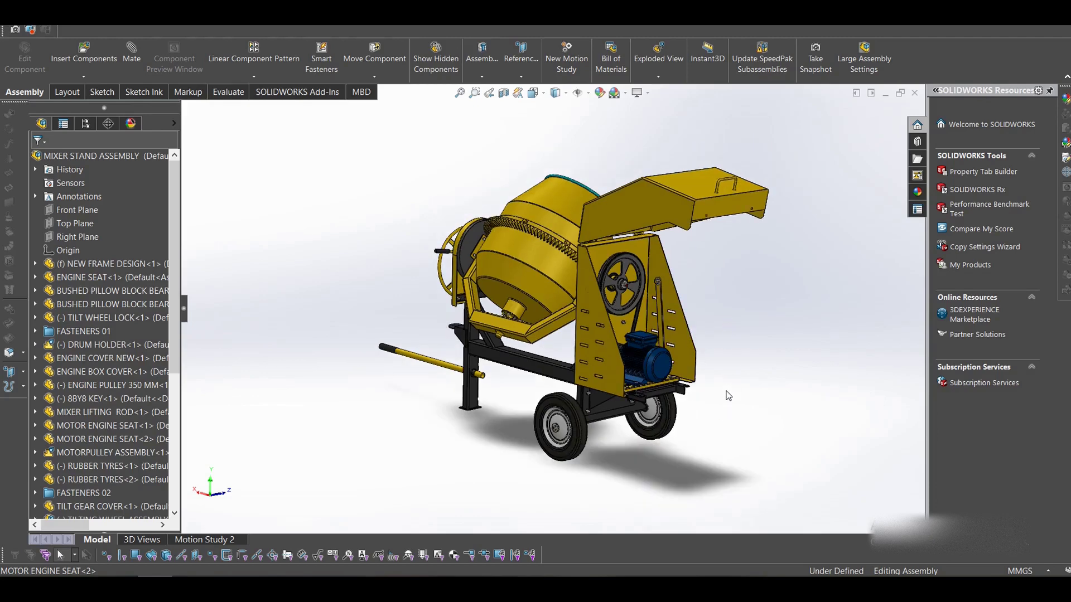
{"action": "scroll", "coordinate": [635, 334], "scroll_direction": "down", "scroll_amount": 5}
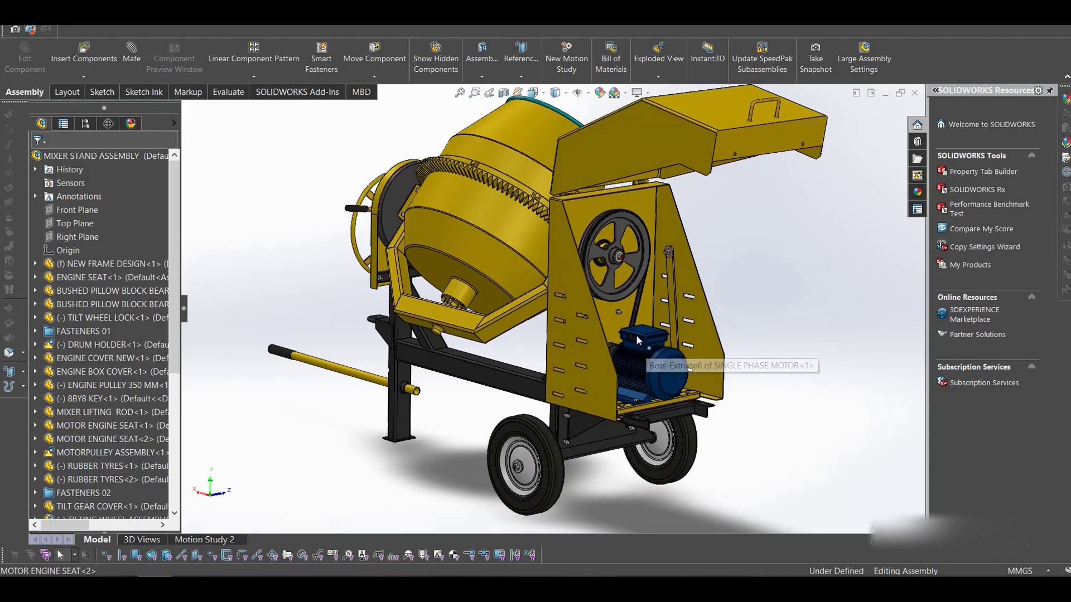
{"action": "scroll", "coordinate": [705, 450], "scroll_direction": "up", "scroll_amount": 5}
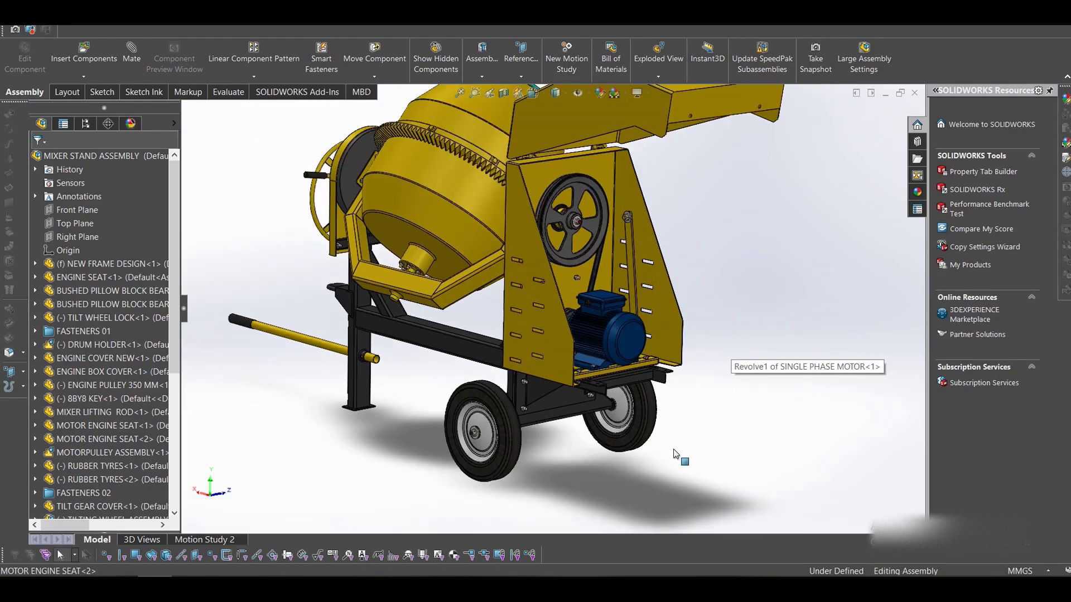
{"action": "scroll", "coordinate": [640, 403], "scroll_direction": "down", "scroll_amount": 2}
{"action": "middle_click_drag", "start_coordinate": [640, 403], "coordinate": [786, 454]}
{"action": "scroll", "coordinate": [633, 239], "scroll_direction": "up", "scroll_amount": 2}
{"action": "scroll", "coordinate": [632, 233], "scroll_direction": "up", "scroll_amount": 1}
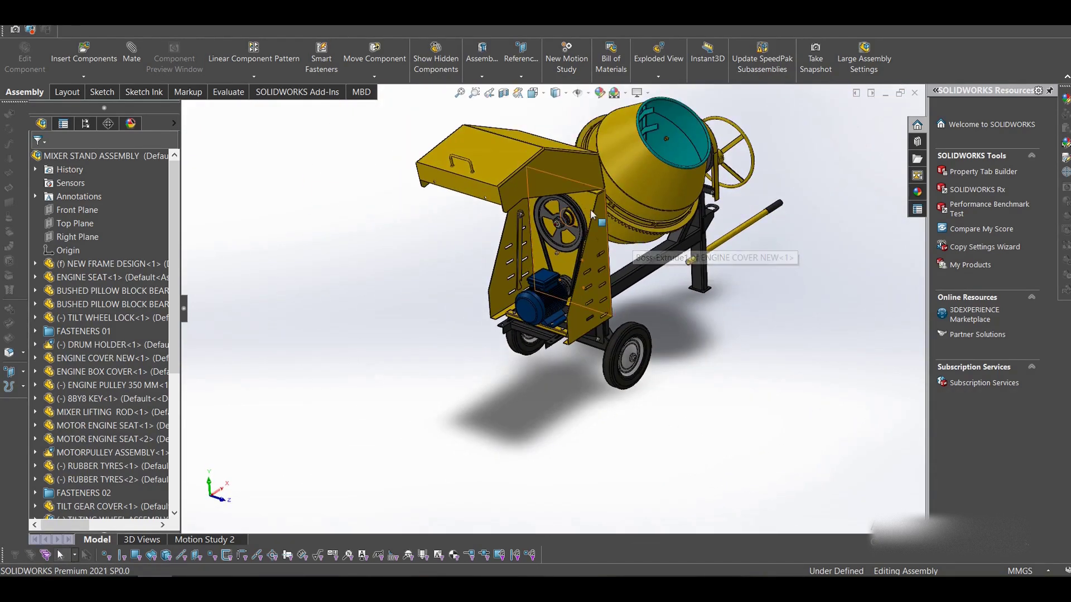
Step: Swing the raised engine box cover down over the motor and pulley, and inspect the closed housing from above and below
{"action": "left_click_drag", "start_coordinate": [523, 176], "coordinate": [600, 361]}
{"action": "left_click", "coordinate": [604, 365]}
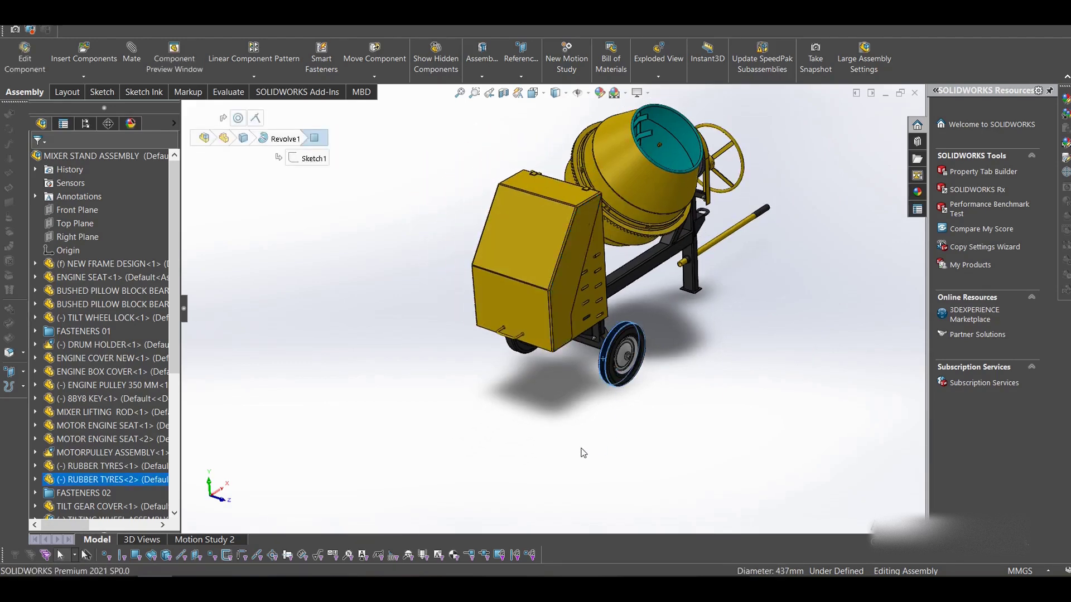
{"action": "scroll", "coordinate": [651, 235], "scroll_direction": "down", "scroll_amount": 4}
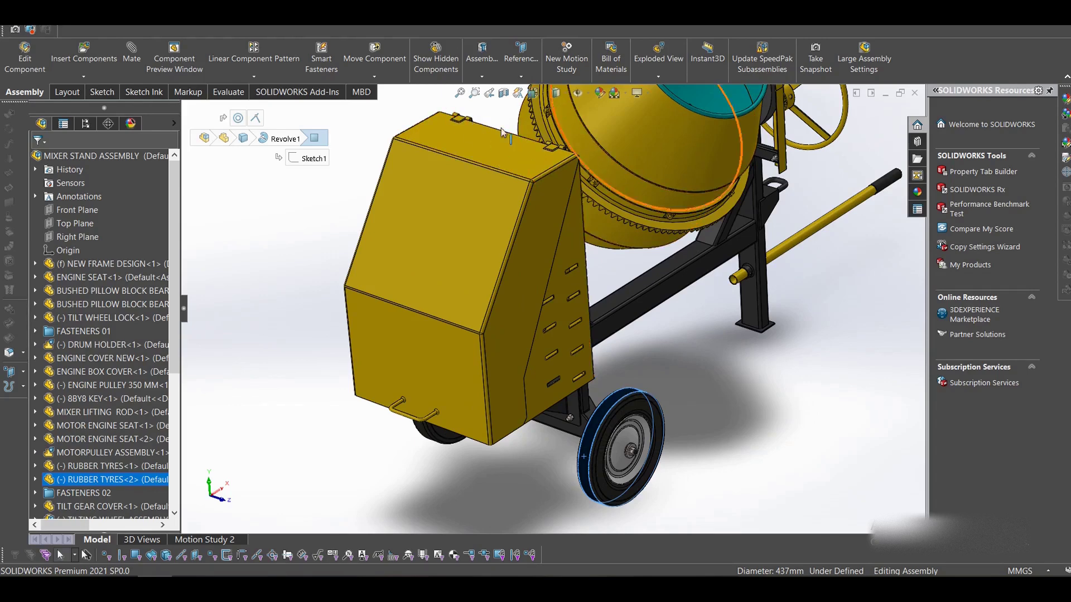
{"action": "scroll", "coordinate": [604, 204], "scroll_direction": "up", "scroll_amount": 3}
{"action": "scroll", "coordinate": [551, 366], "scroll_direction": "down", "scroll_amount": 1}
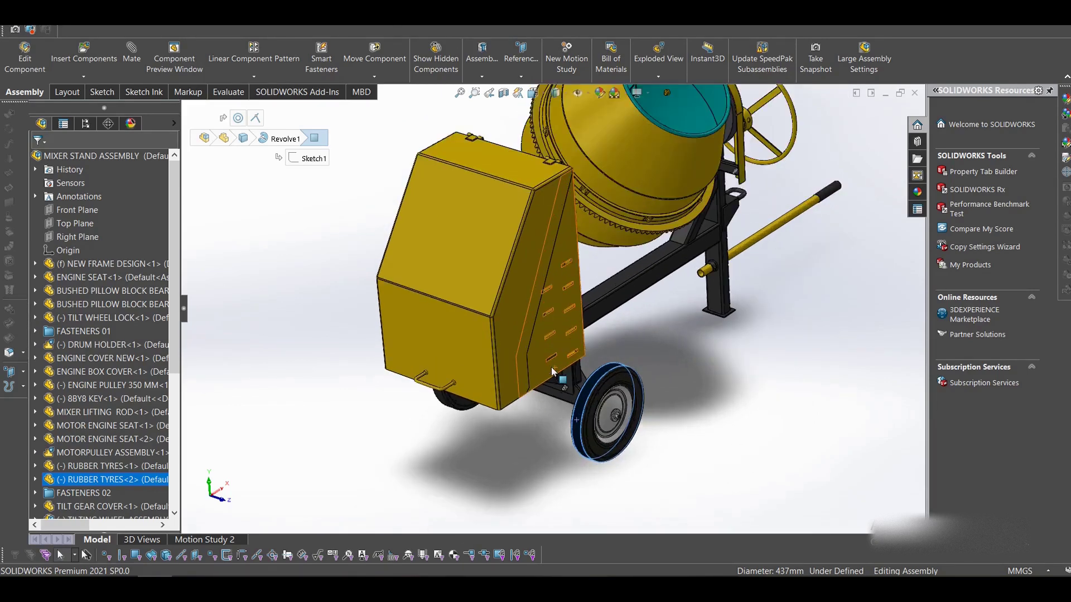
{"action": "middle_click_drag", "start_coordinate": [551, 366], "coordinate": [532, 232]}
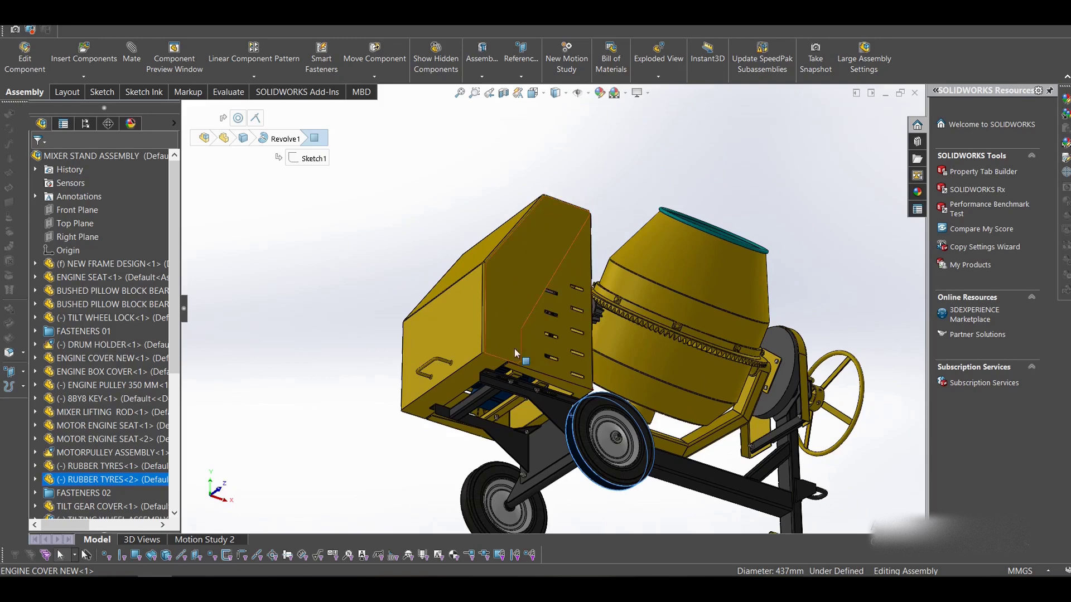
{"action": "middle_click_drag", "start_coordinate": [627, 189], "coordinate": [608, 305]}
{"action": "middle_click_drag", "start_coordinate": [681, 377], "coordinate": [620, 366]}
Step: Highlight the NEW FRAME DESIGN component and examine how the frame carries the drum, wheels and engine housing
{"action": "left_click", "coordinate": [626, 362]}
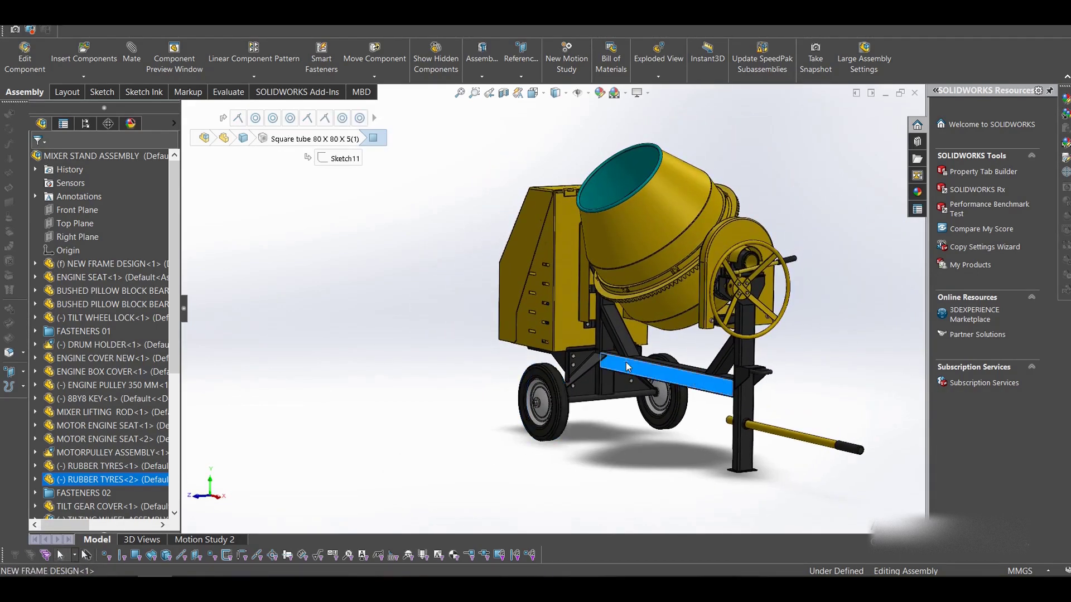
{"action": "left_click", "coordinate": [319, 247]}
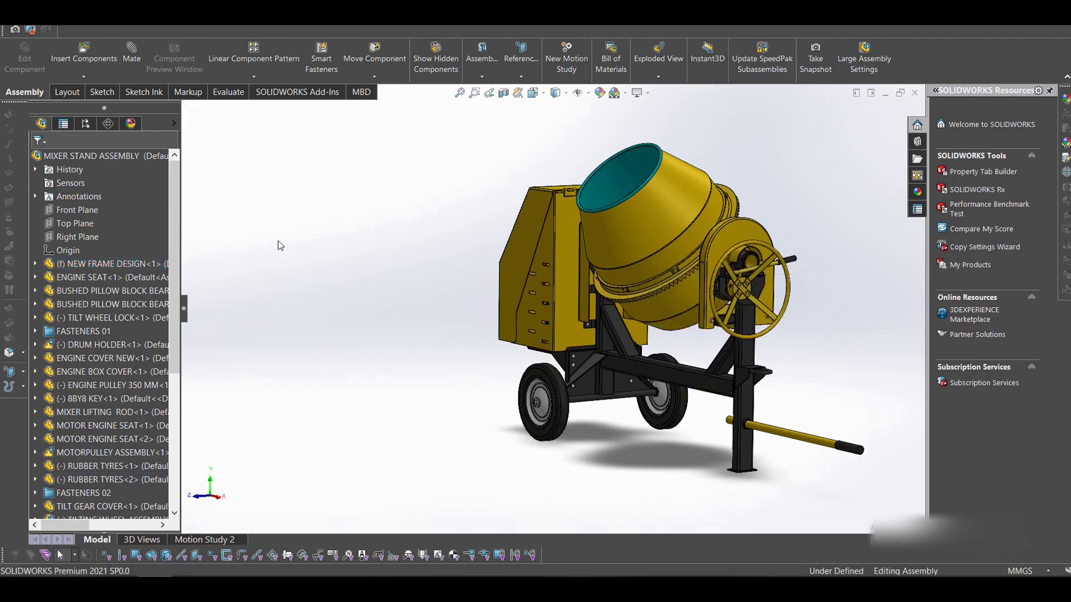
{"action": "left_click", "coordinate": [119, 262]}
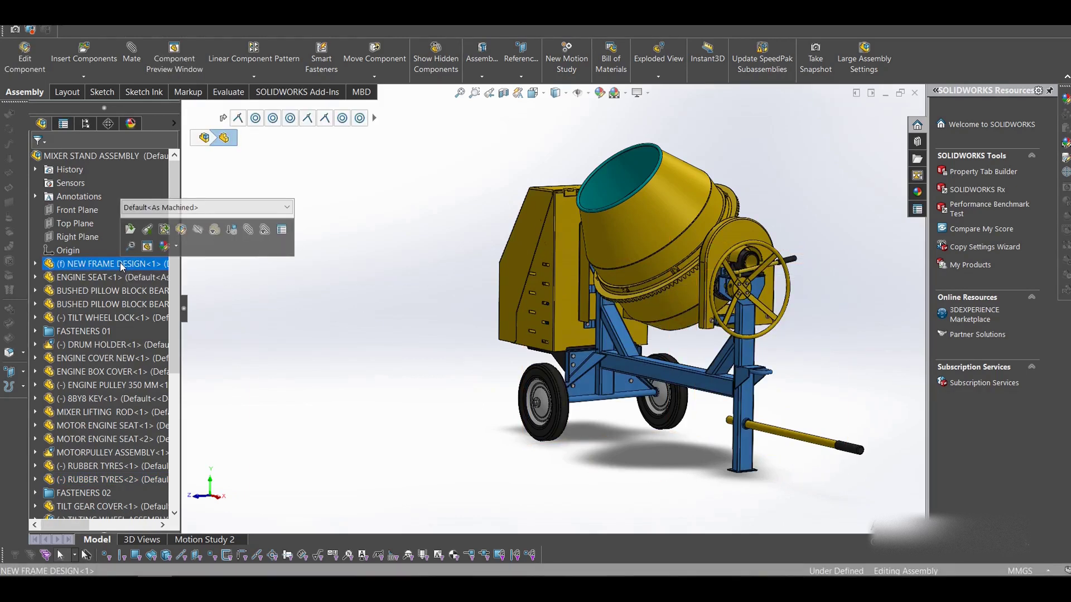
{"action": "left_click", "coordinate": [148, 230]}
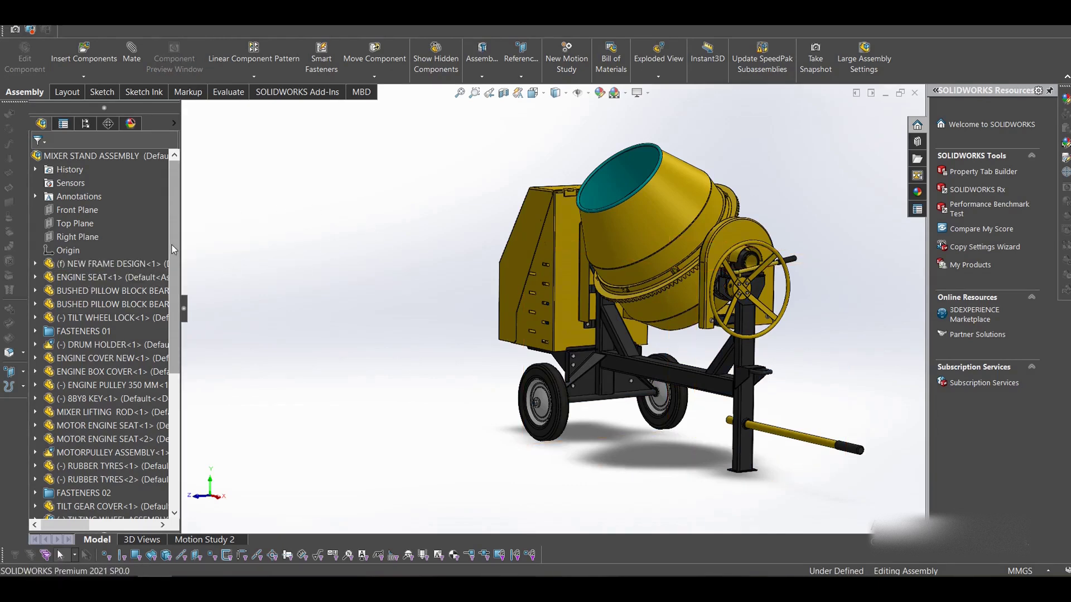
{"action": "left_click", "coordinate": [146, 260]}
{"action": "left_click", "coordinate": [369, 306]}
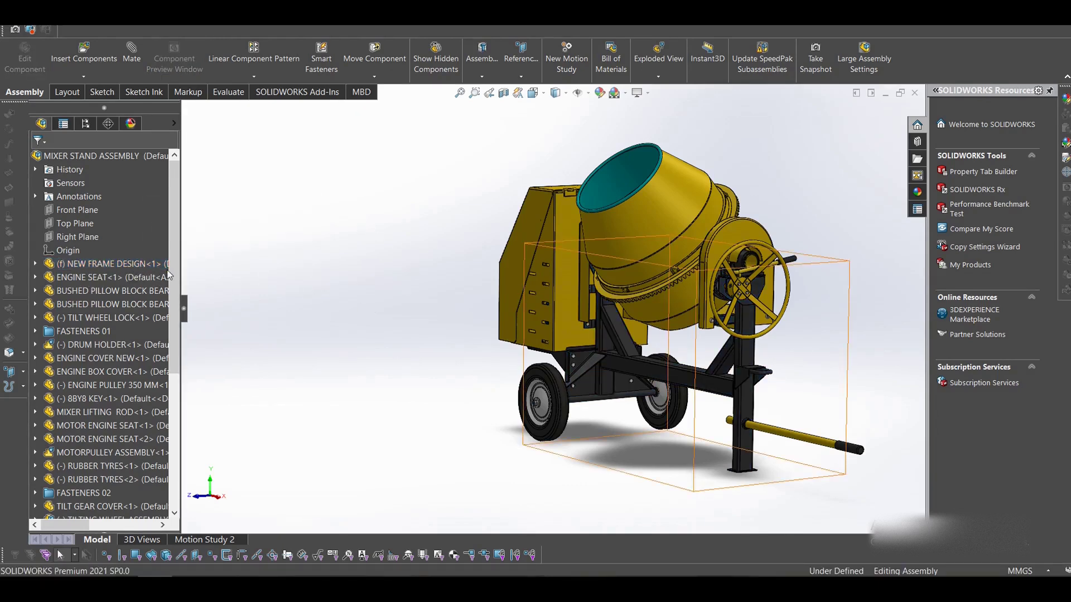
{"action": "scroll", "coordinate": [733, 321], "scroll_direction": "up", "scroll_amount": 2}
{"action": "scroll", "coordinate": [666, 348], "scroll_direction": "down", "scroll_amount": 3}
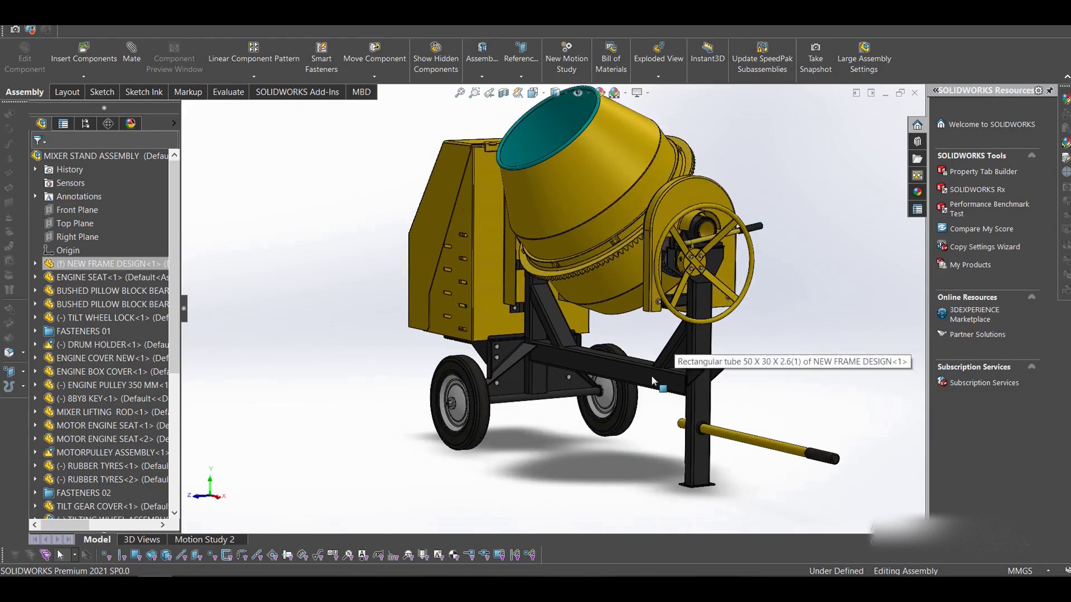
{"action": "left_click", "coordinate": [651, 376]}
{"action": "left_click", "coordinate": [126, 264]}
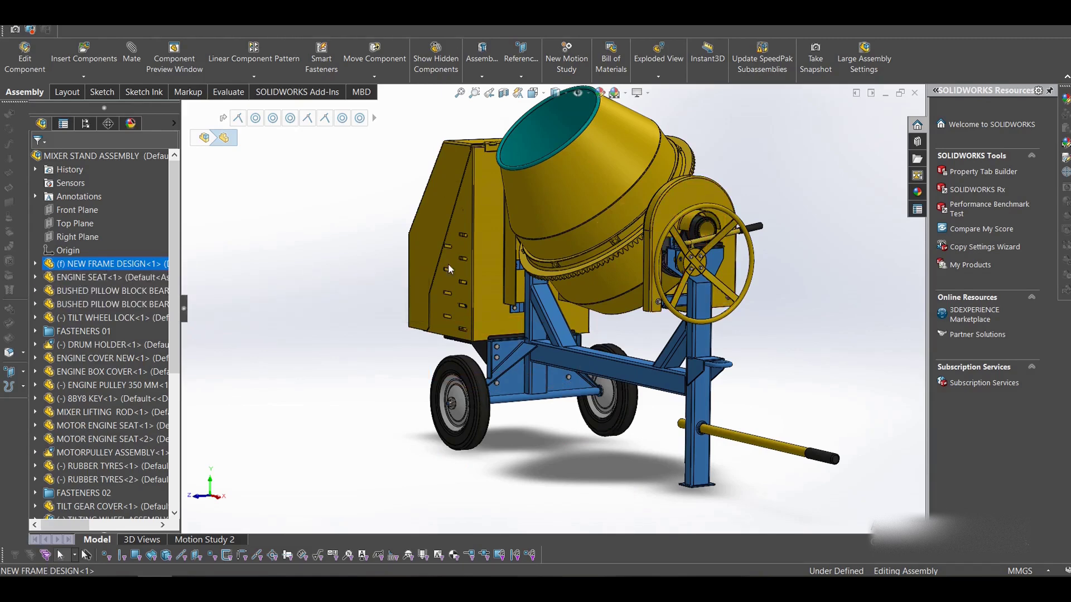
{"action": "scroll", "coordinate": [771, 310], "scroll_direction": "down", "scroll_amount": 3}
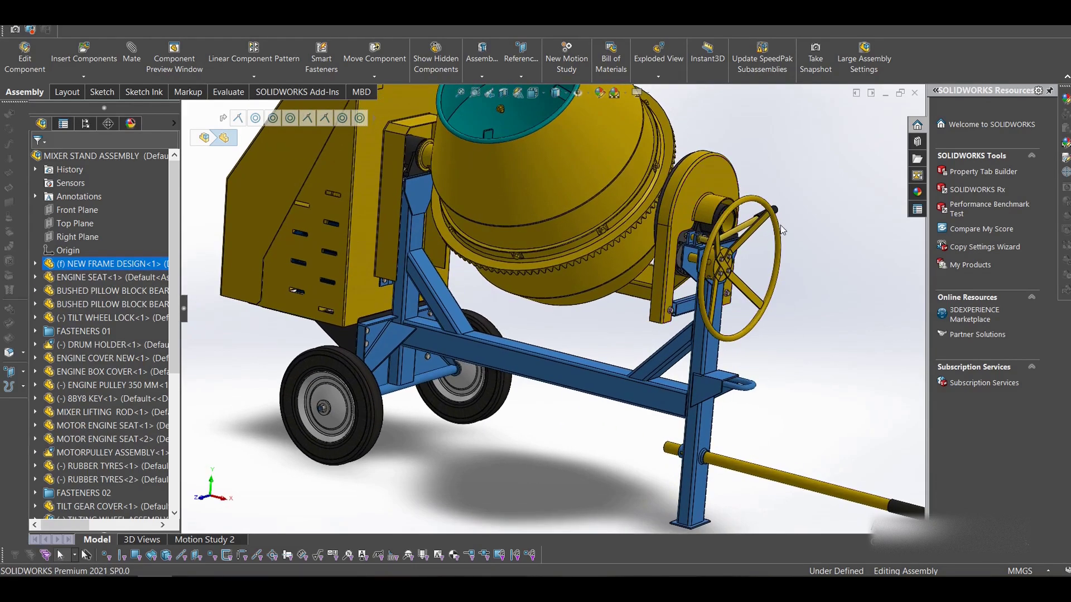
Step: Select the rim of the CONE MIXER TILT WHEEL and examine it in relation to the drum
{"action": "left_click", "coordinate": [776, 225]}
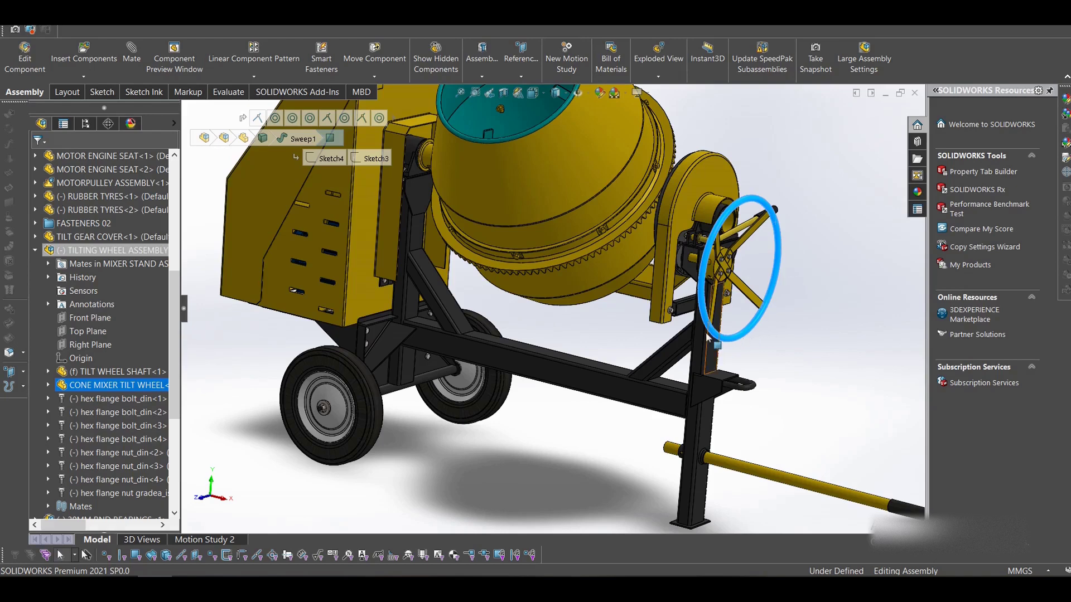
{"action": "scroll", "coordinate": [625, 201], "scroll_direction": "up", "scroll_amount": 3}
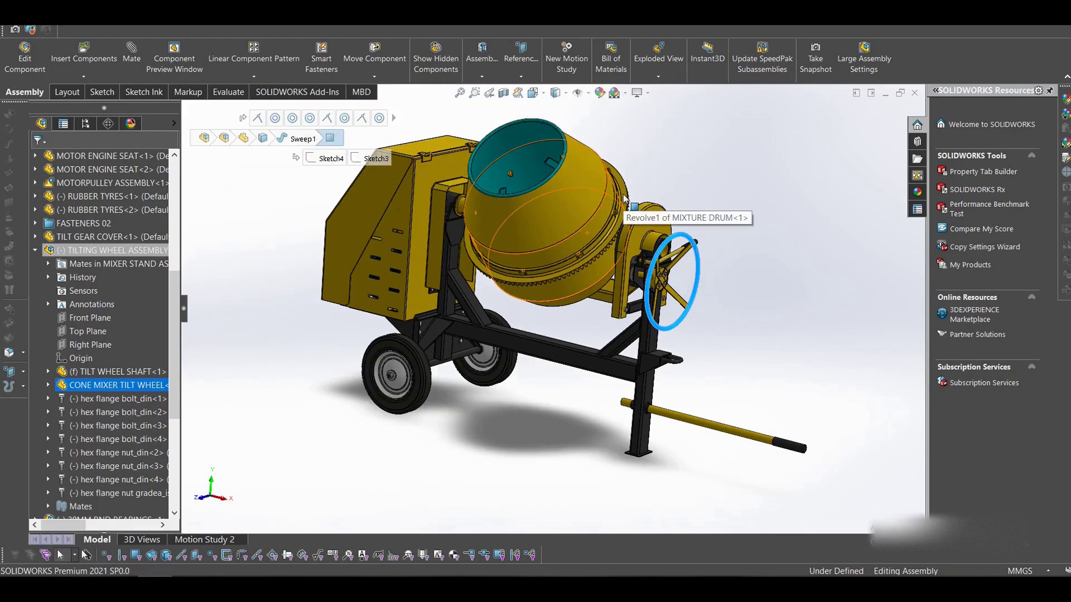
{"action": "scroll", "coordinate": [535, 263], "scroll_direction": "down", "scroll_amount": 2}
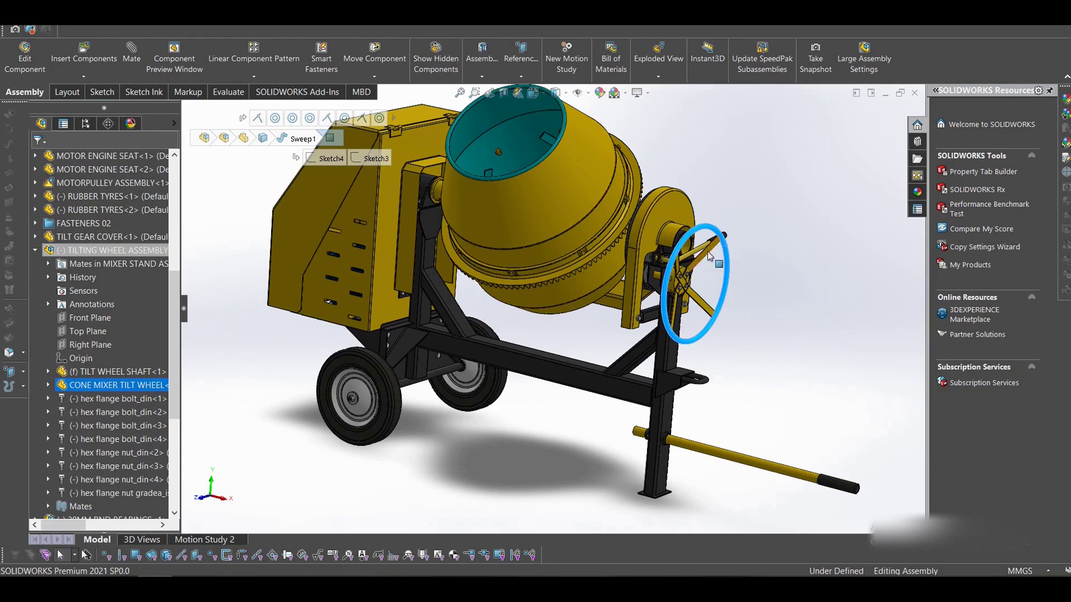
{"action": "scroll", "coordinate": [537, 313], "scroll_direction": "up", "scroll_amount": 2}
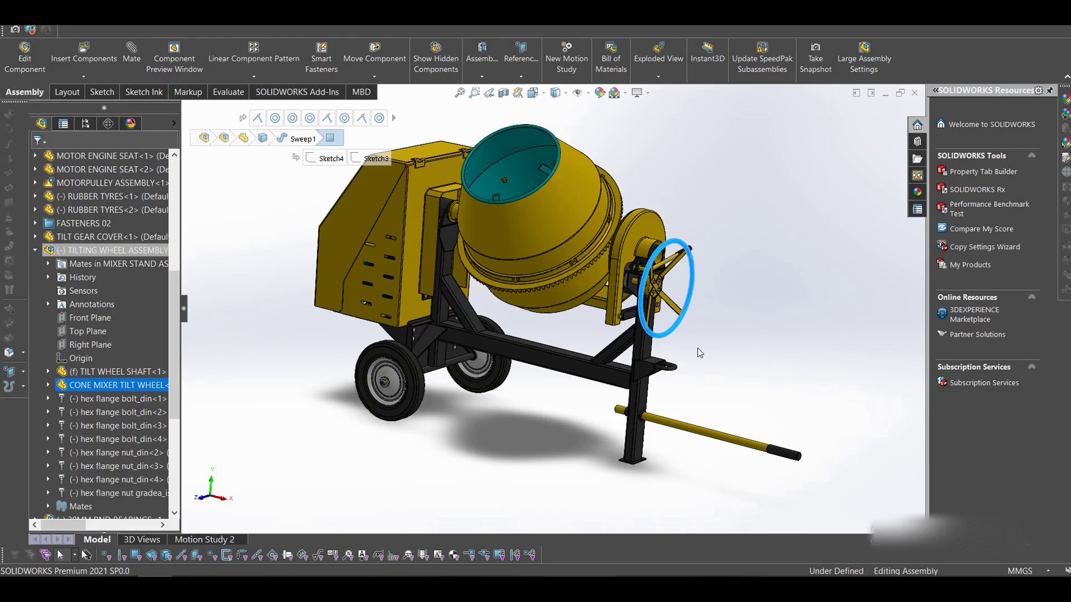
Step: Inspect the U-shaped hook and its bracket on the frame's front post up close
{"action": "scroll", "coordinate": [687, 382], "scroll_direction": "down", "scroll_amount": 5}
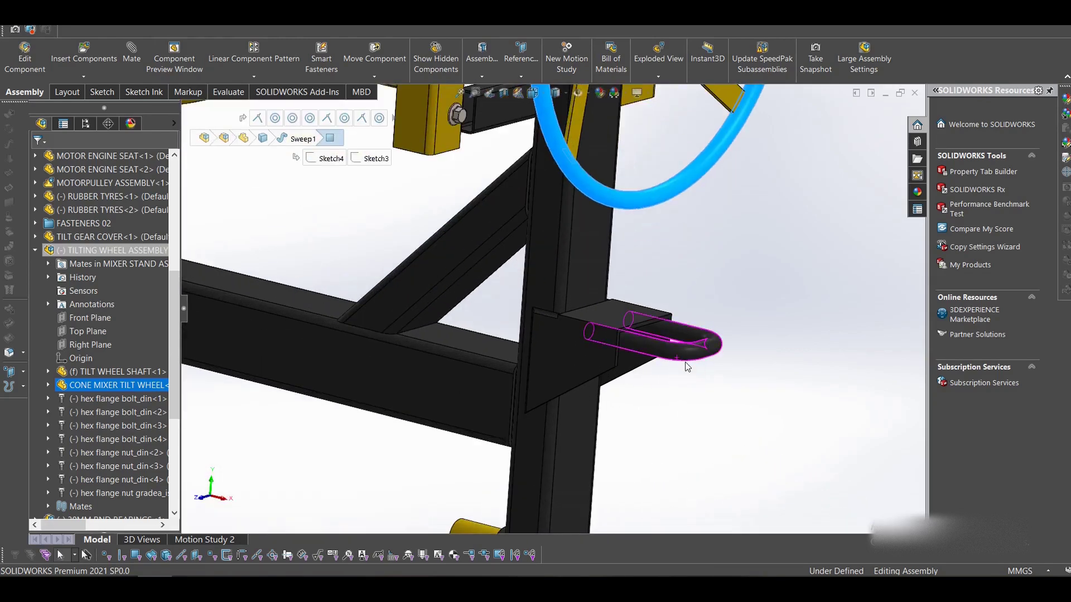
{"action": "scroll", "coordinate": [681, 363], "scroll_direction": "down", "scroll_amount": 2}
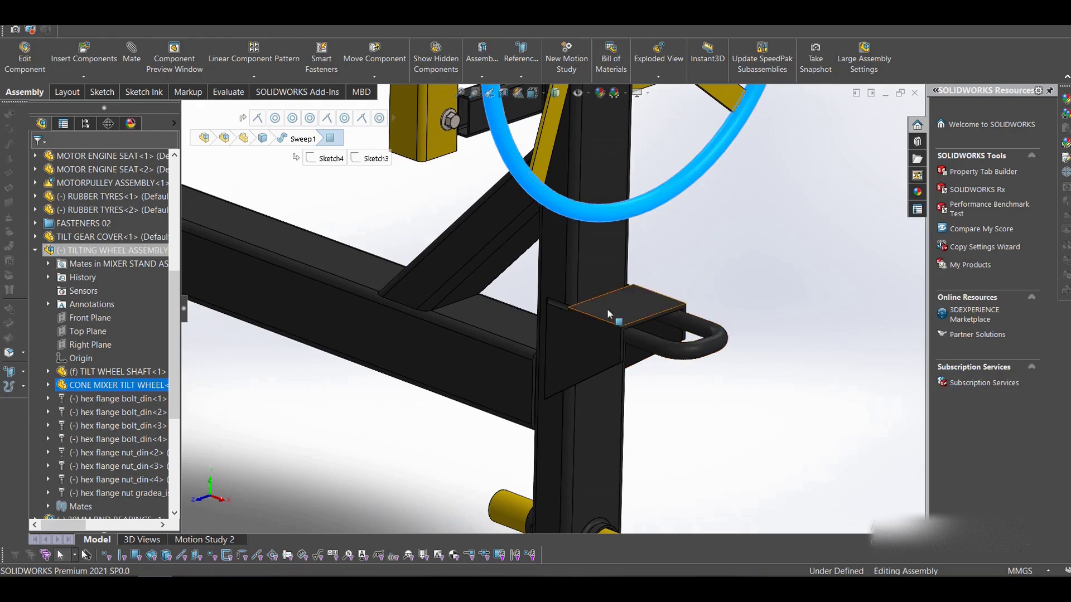
{"action": "scroll", "coordinate": [697, 269], "scroll_direction": "up", "scroll_amount": 5}
{"action": "scroll", "coordinate": [634, 195], "scroll_direction": "up", "scroll_amount": 2}
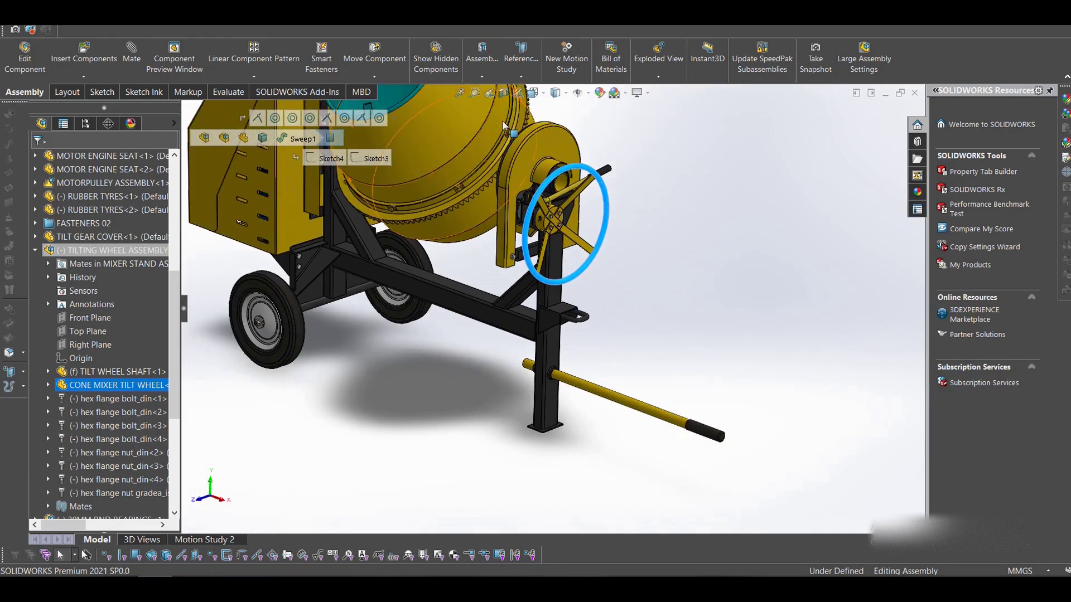
{"action": "scroll", "coordinate": [503, 213], "scroll_direction": "up", "scroll_amount": 1}
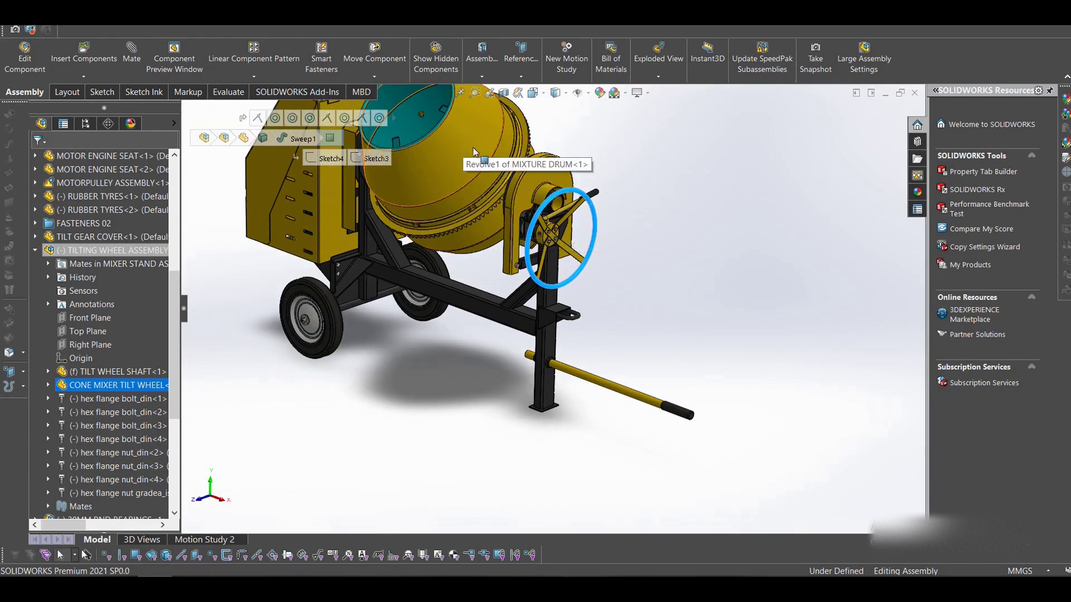
Step: Select a blade feature inside the MIXTURE DRUM and inspect the drum's interior from above
{"action": "scroll", "coordinate": [436, 134], "scroll_direction": "down", "scroll_amount": 6}
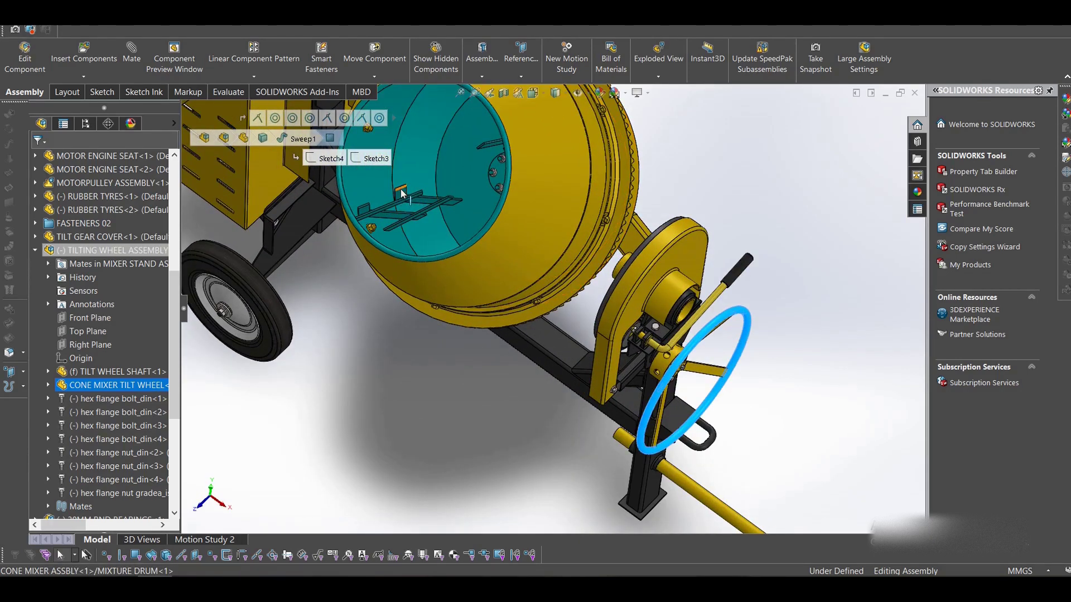
{"action": "left_click", "coordinate": [404, 196]}
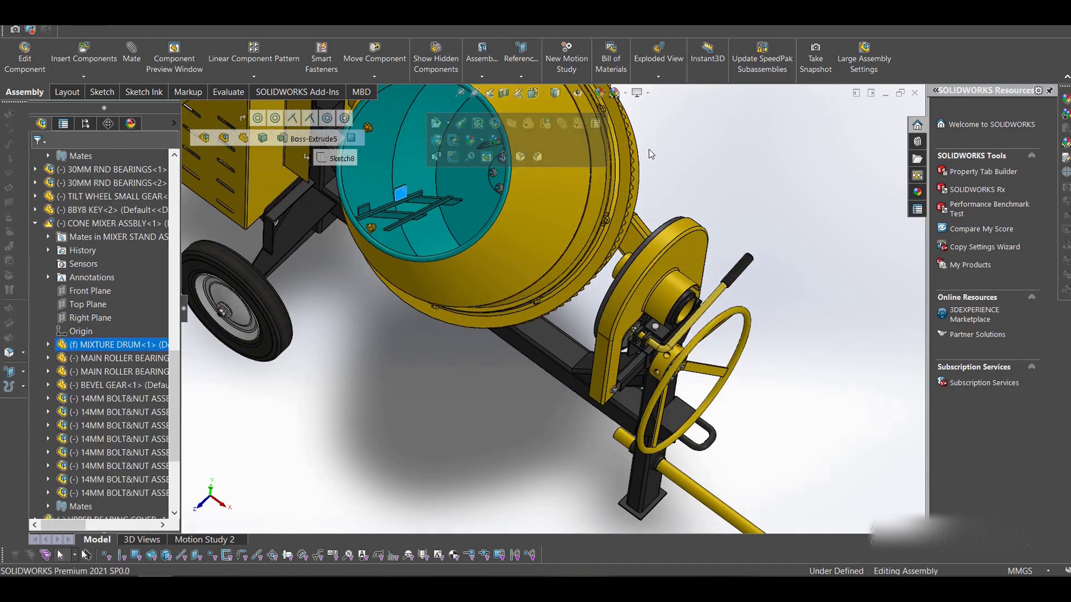
{"action": "key", "text": "f"}
{"action": "middle_click_drag", "start_coordinate": [525, 316], "coordinate": [545, 256]}
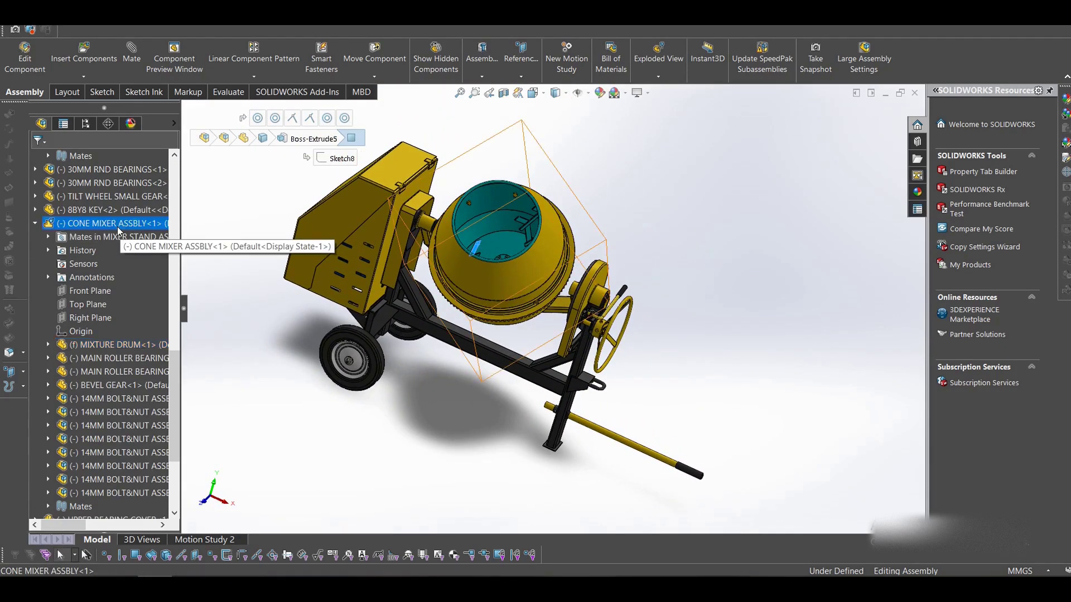
{"action": "left_click", "coordinate": [574, 202]}
{"action": "middle_click_drag", "start_coordinate": [574, 202], "coordinate": [554, 287]}
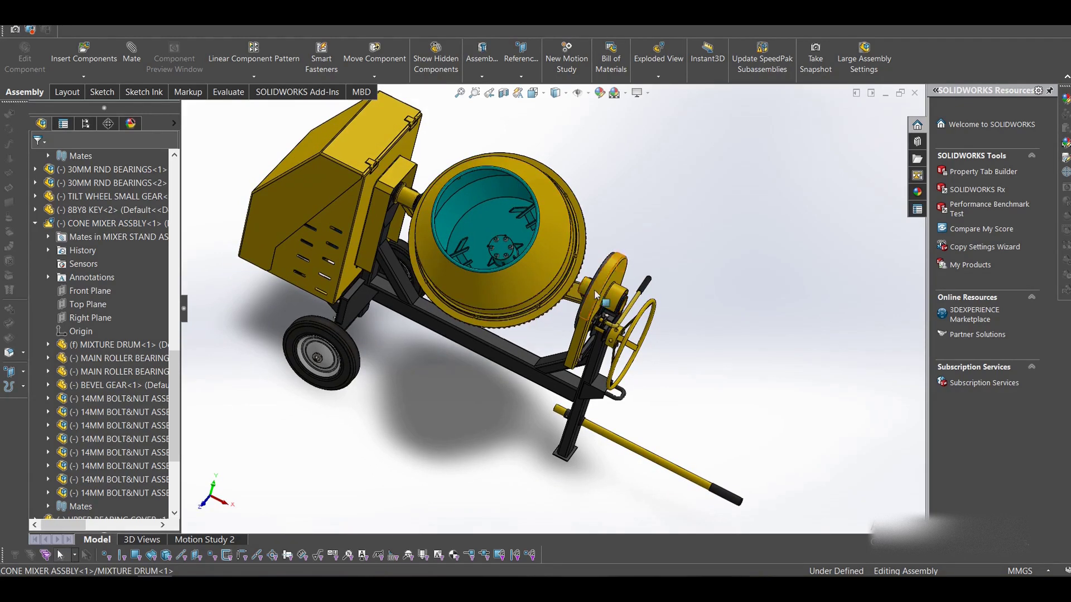
Step: Select the tilt wheel lock's black grip beside the hand wheel and swing the lock handle
{"action": "scroll", "coordinate": [611, 329], "scroll_direction": "down", "scroll_amount": 10}
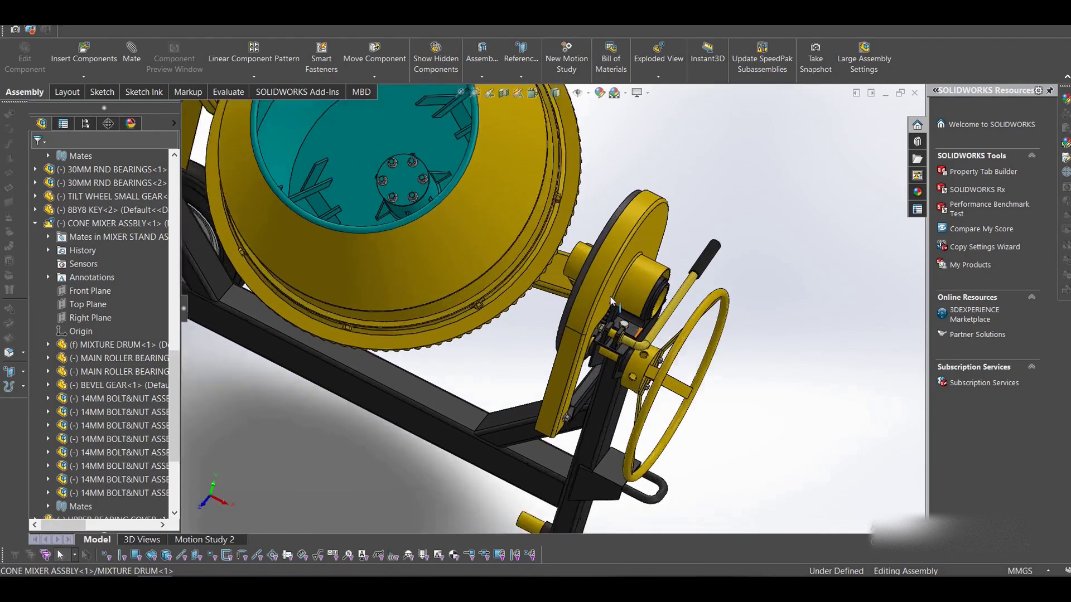
{"action": "scroll", "coordinate": [596, 323], "scroll_direction": "down", "scroll_amount": 2}
{"action": "scroll", "coordinate": [596, 322], "scroll_direction": "up", "scroll_amount": 2}
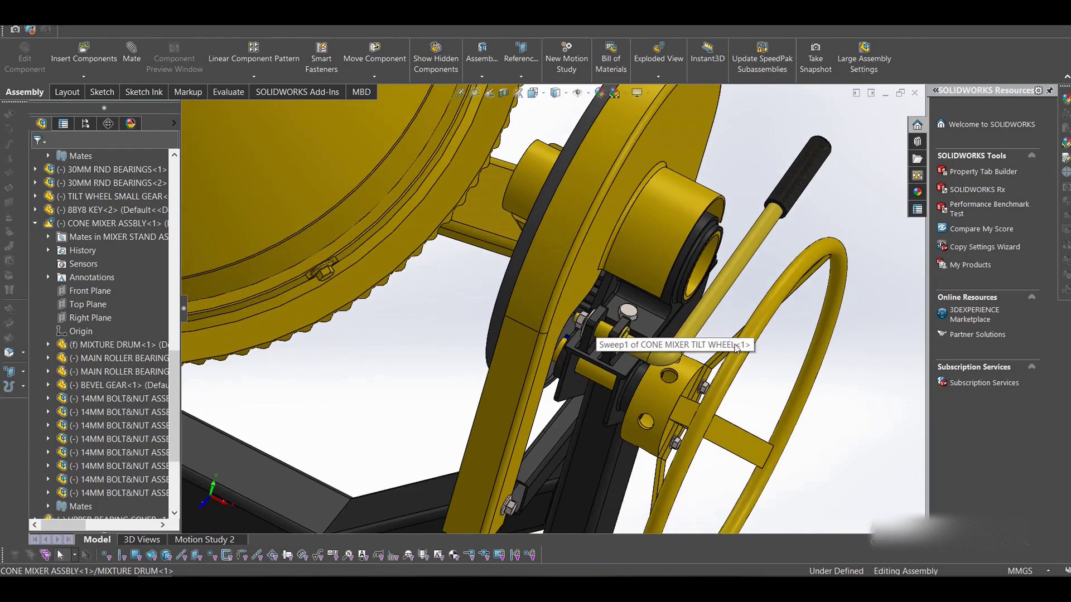
{"action": "middle_click_drag", "start_coordinate": [725, 398], "coordinate": [744, 319]}
{"action": "left_click", "coordinate": [815, 255]}
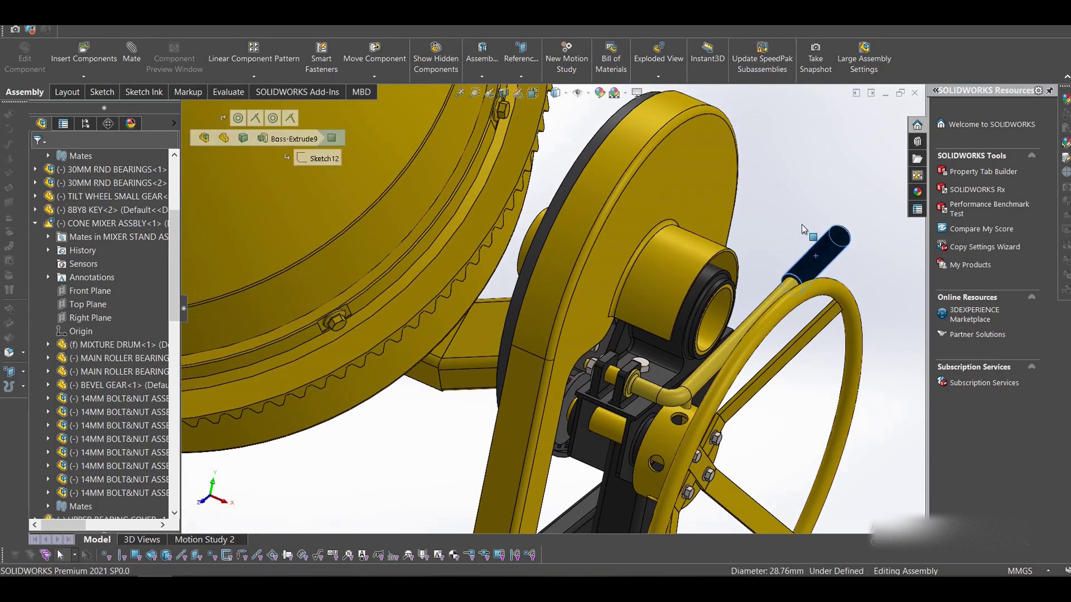
{"action": "left_click_drag", "start_coordinate": [800, 224], "coordinate": [857, 232]}
Step: Examine the tilt gear cover, lock handle and hand wheel from the front of the mixer
{"action": "scroll", "coordinate": [766, 244], "scroll_direction": "up", "scroll_amount": 3}
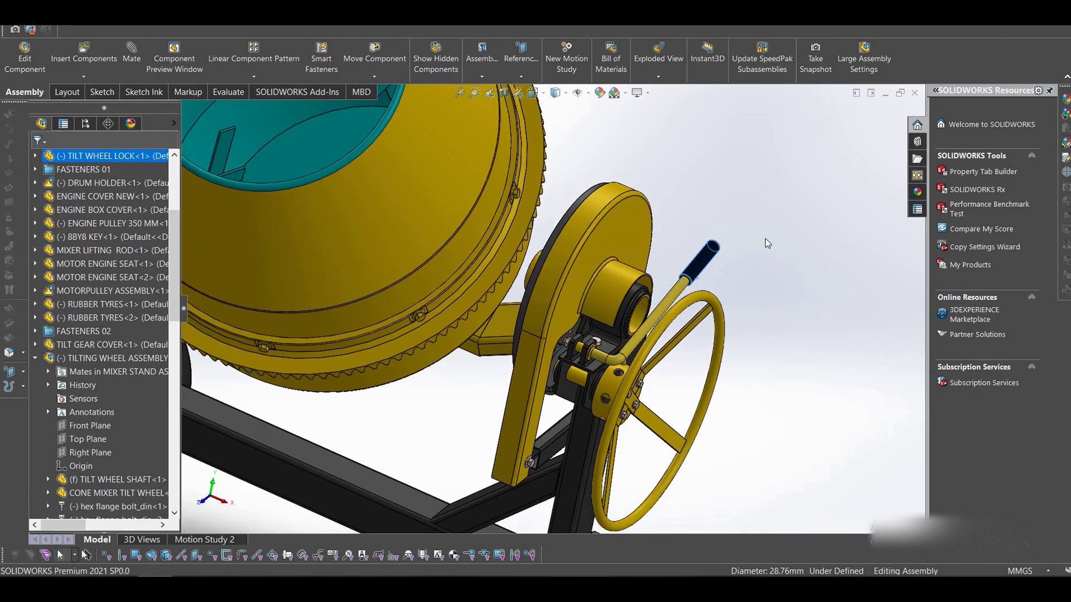
{"action": "scroll", "coordinate": [650, 326], "scroll_direction": "up", "scroll_amount": 2}
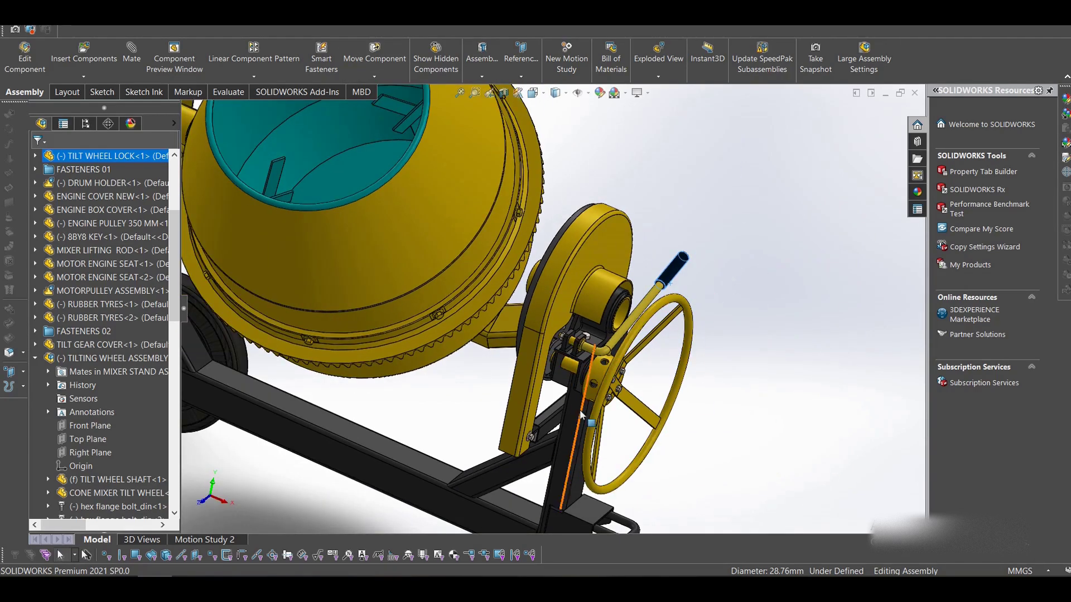
{"action": "scroll", "coordinate": [551, 396], "scroll_direction": "up", "scroll_amount": 2}
{"action": "middle_click_drag", "start_coordinate": [551, 401], "coordinate": [527, 350]}
{"action": "scroll", "coordinate": [527, 350], "scroll_direction": "down", "scroll_amount": 3}
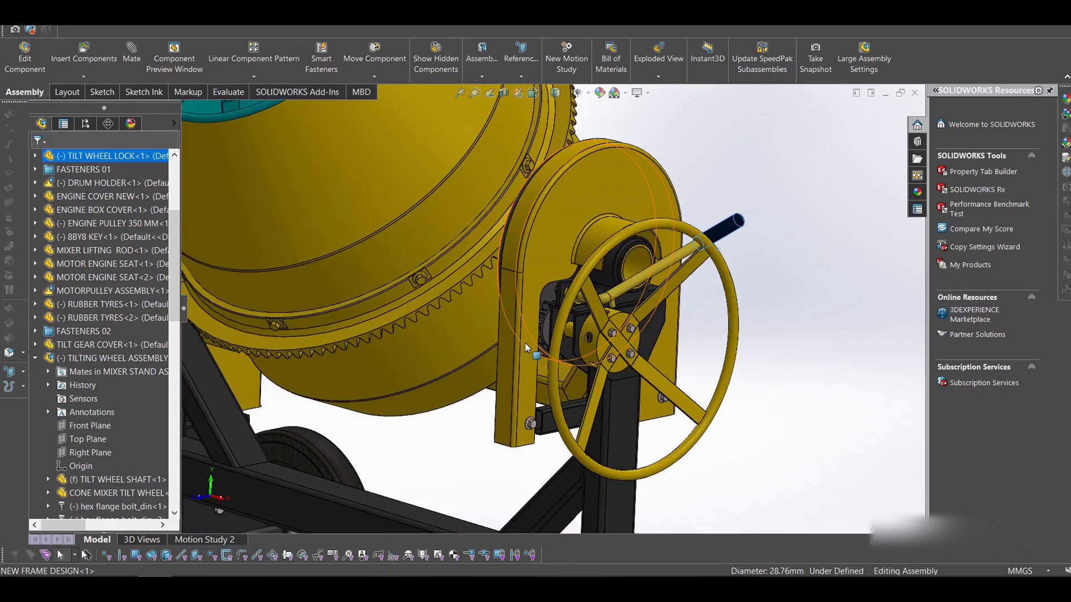
Step: Hide the TILT GEAR COVER component behind the hand wheel to expose the tilting gear
{"action": "left_click", "coordinate": [572, 228]}
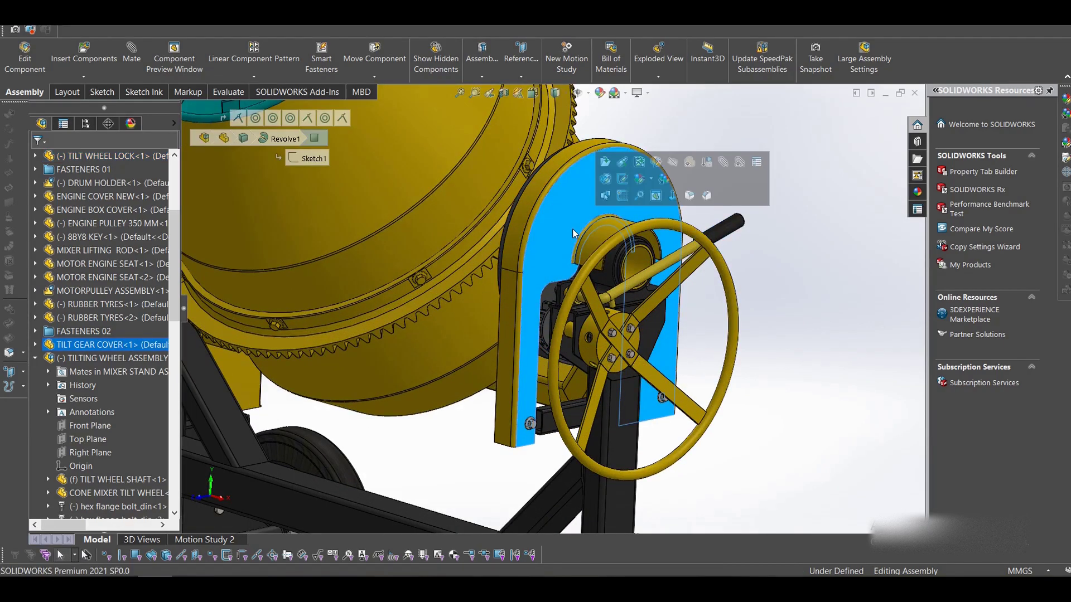
{"action": "left_click", "coordinate": [520, 196]}
{"action": "left_click", "coordinate": [587, 199]}
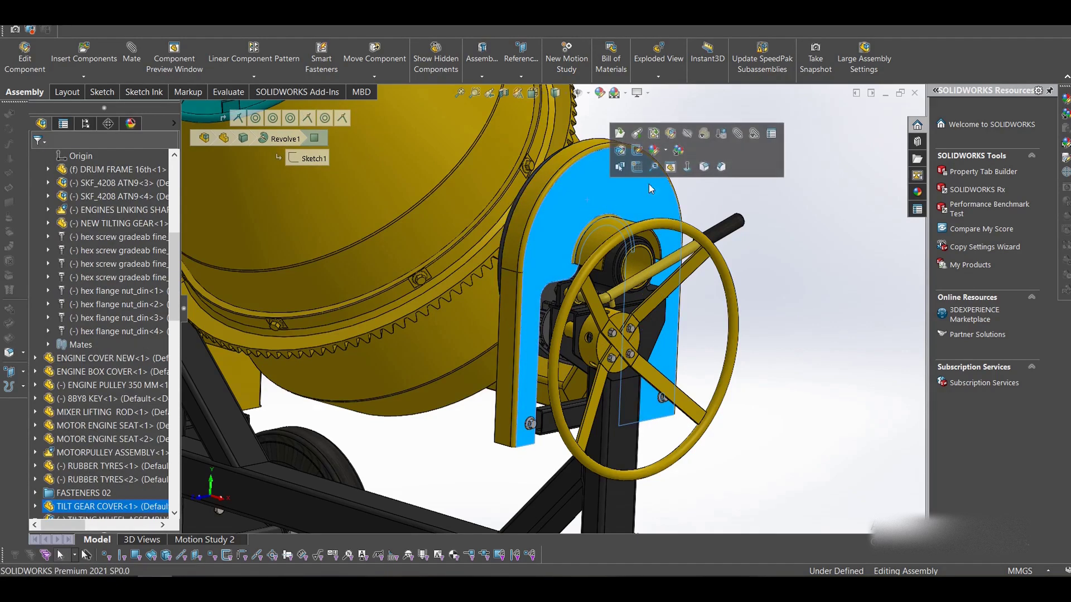
{"action": "left_click", "coordinate": [686, 141]}
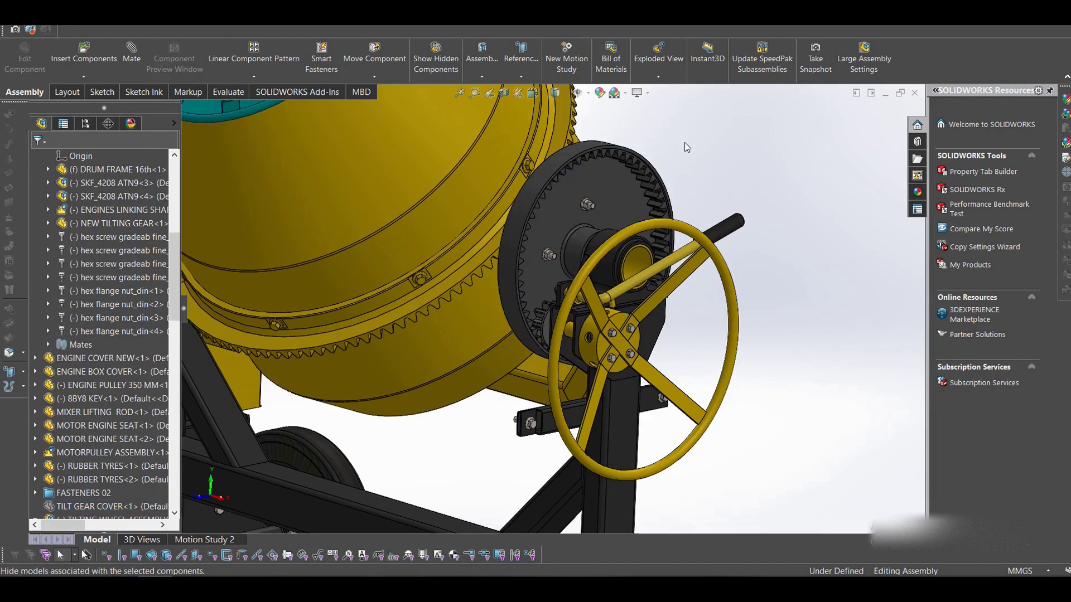
Step: Select the hand wheel's rim and inspect the exposed tilting gear and hand wheel from above
{"action": "middle_click_drag", "start_coordinate": [564, 262], "coordinate": [528, 279]}
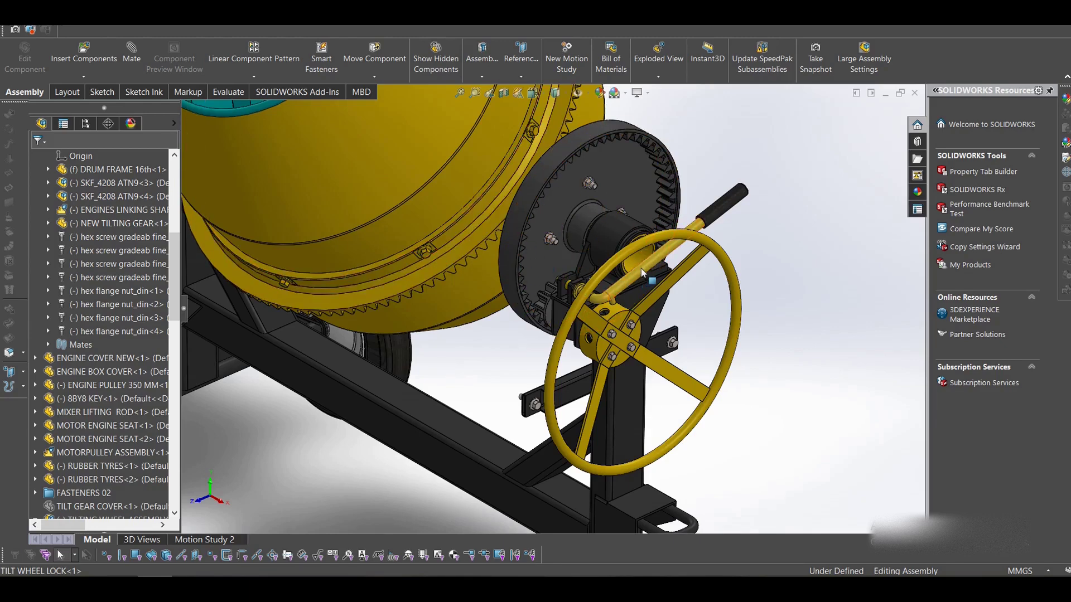
{"action": "left_click", "coordinate": [677, 240]}
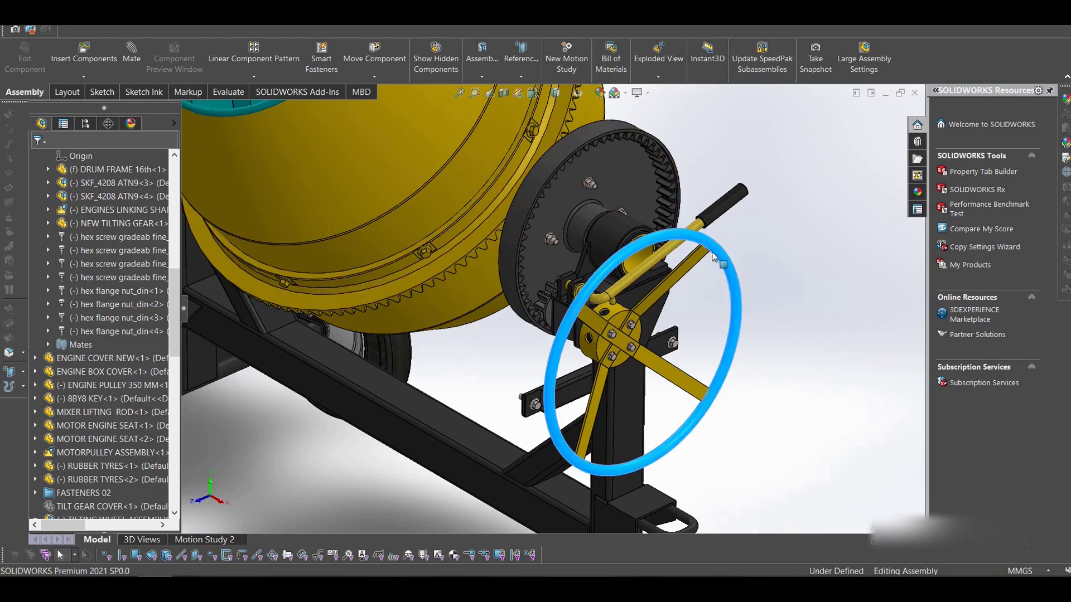
{"action": "left_click", "coordinate": [683, 288]}
{"action": "scroll", "coordinate": [517, 312], "scroll_direction": "up", "scroll_amount": 5}
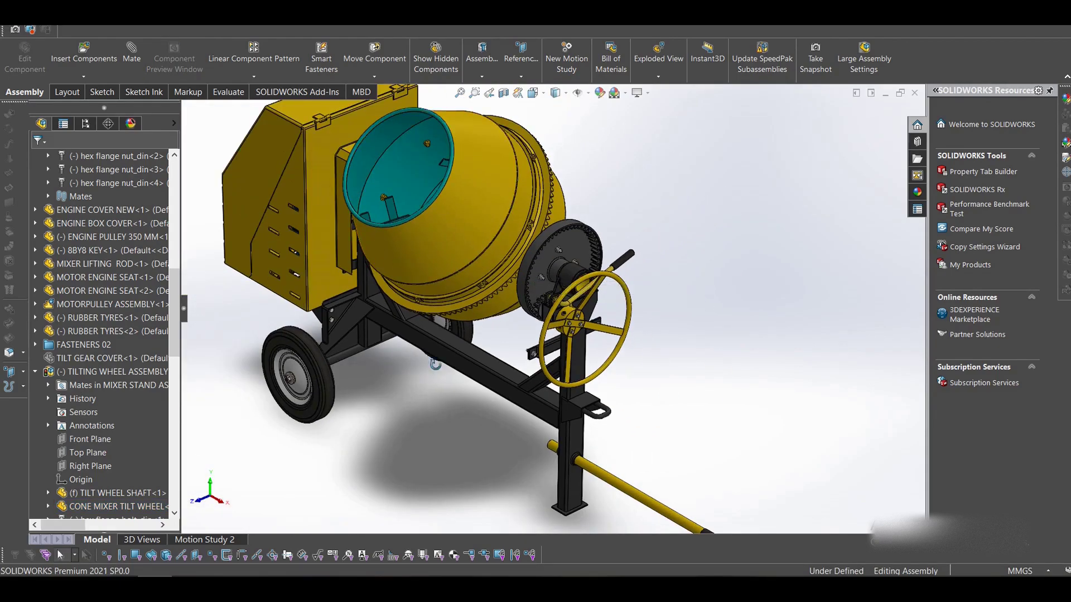
Step: View the mixer from its opposite side and show the hidden TILT GEAR COVER component again
{"action": "middle_click_drag", "start_coordinate": [407, 294], "coordinate": [301, 333]}
{"action": "scroll", "coordinate": [602, 279], "scroll_direction": "down", "scroll_amount": 5}
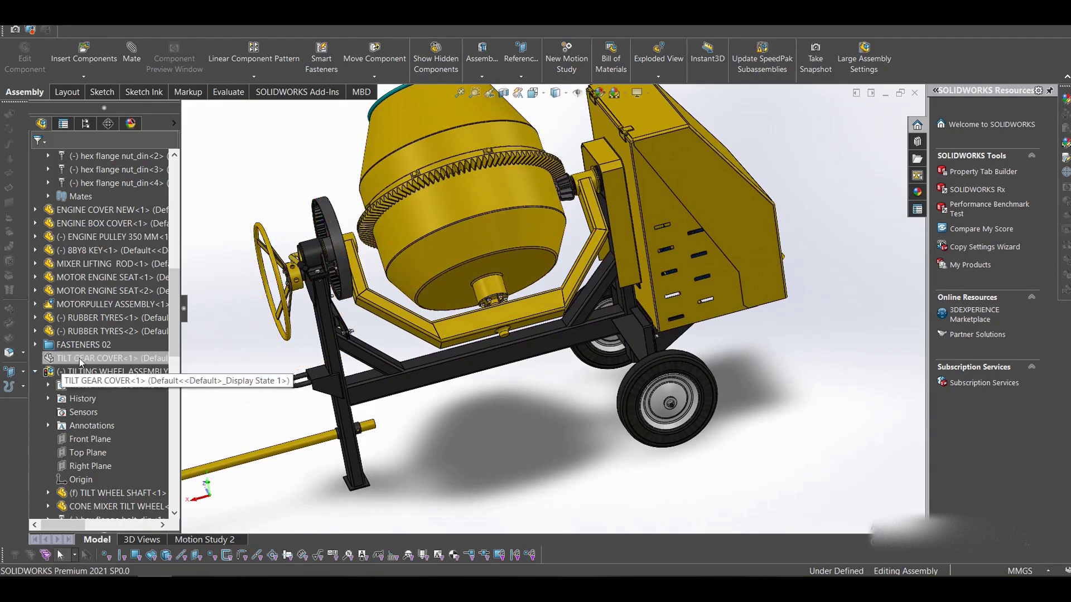
{"action": "left_click", "coordinate": [106, 358]}
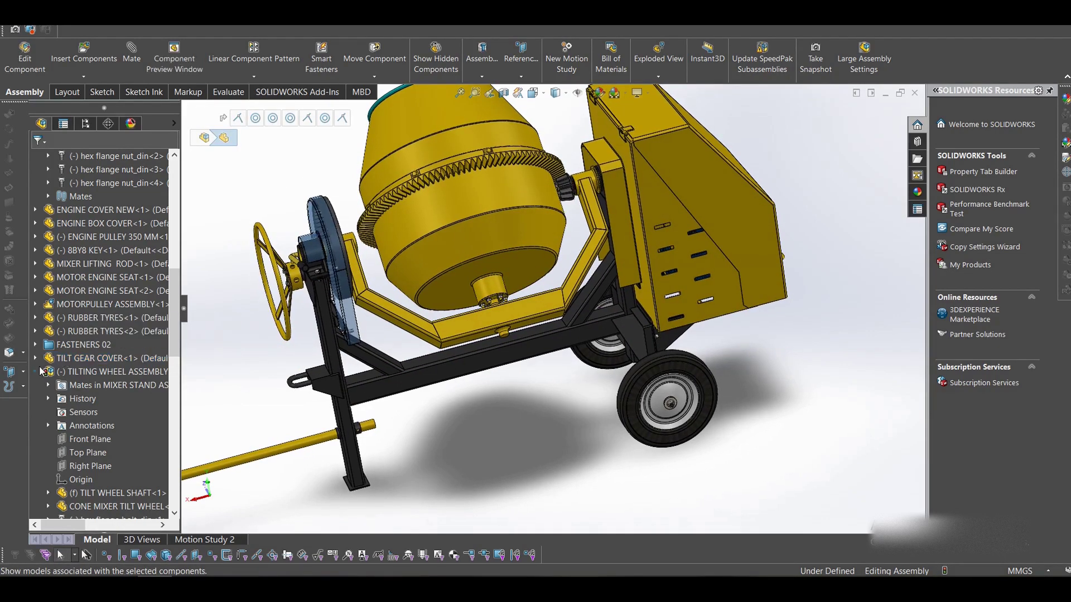
Step: Collapse the DRUM HOLDER component and open the NEW FRAME DESIGN part in its own window
{"action": "scroll", "coordinate": [89, 359], "scroll_direction": "up", "scroll_amount": 6}
{"action": "scroll", "coordinate": [89, 273], "scroll_direction": "up", "scroll_amount": 4}
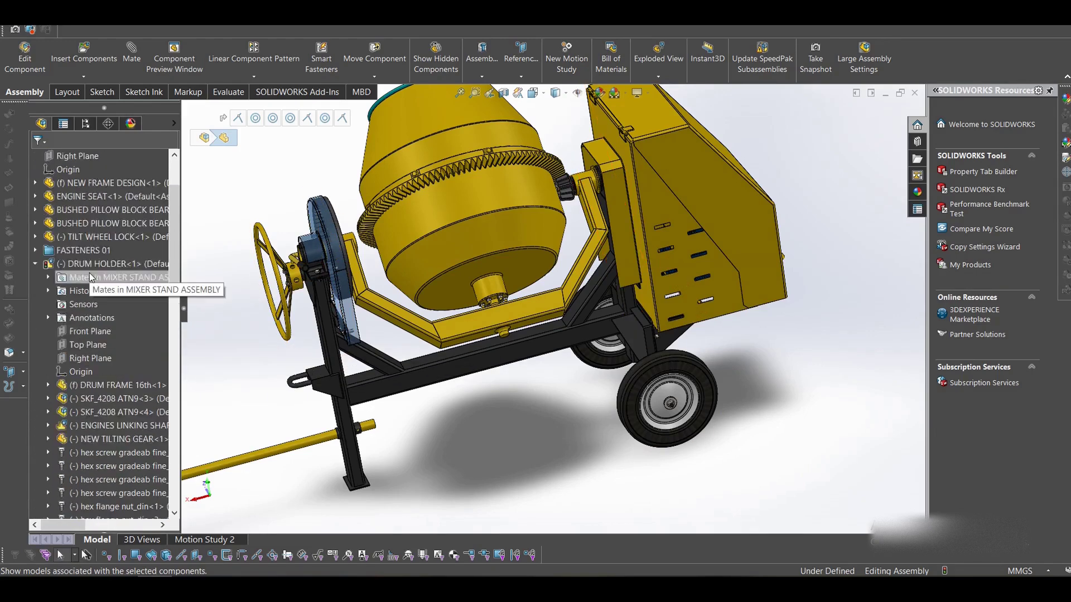
{"action": "left_click", "coordinate": [35, 304]}
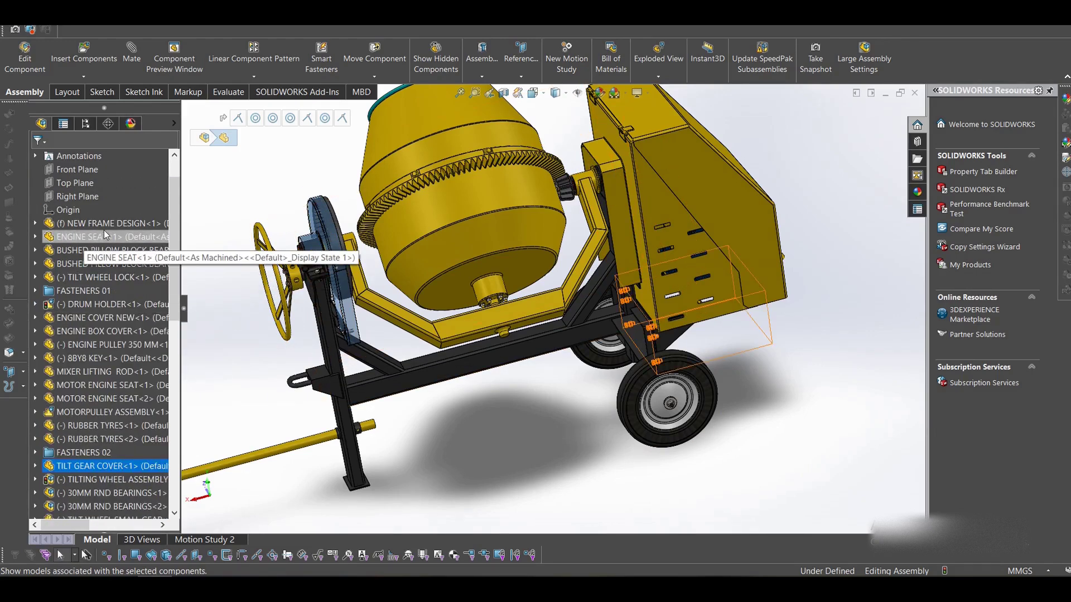
{"action": "left_click", "coordinate": [105, 225]}
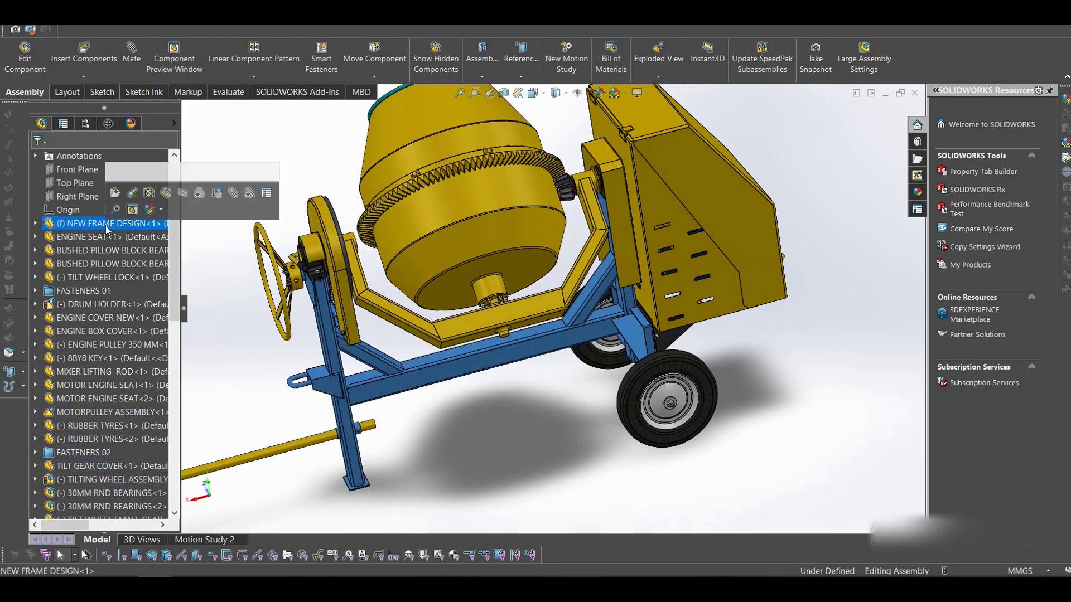
{"action": "left_click", "coordinate": [135, 191]}
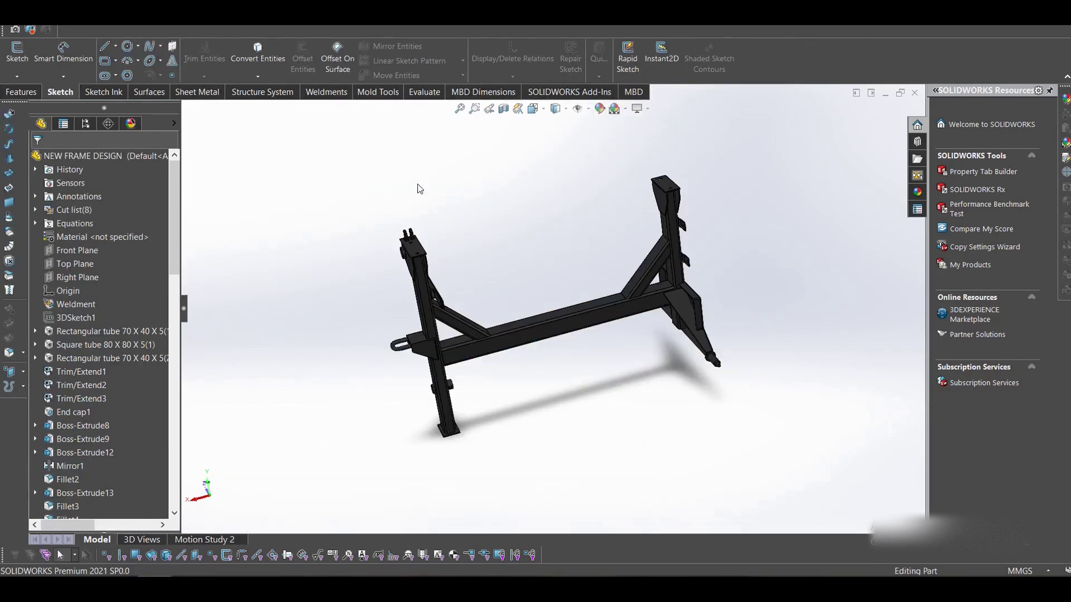
Step: Change the whole NEW FRAME DESIGN part's appearance colour to a grey from the greyscale palette
{"action": "right_click", "coordinate": [138, 156]}
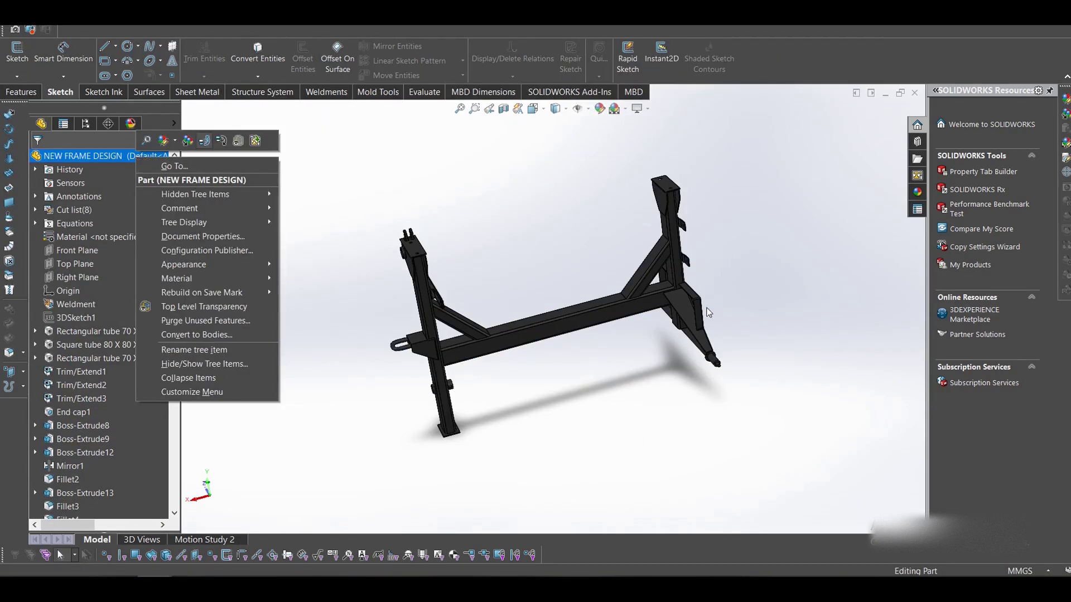
{"action": "left_click", "coordinate": [177, 143]}
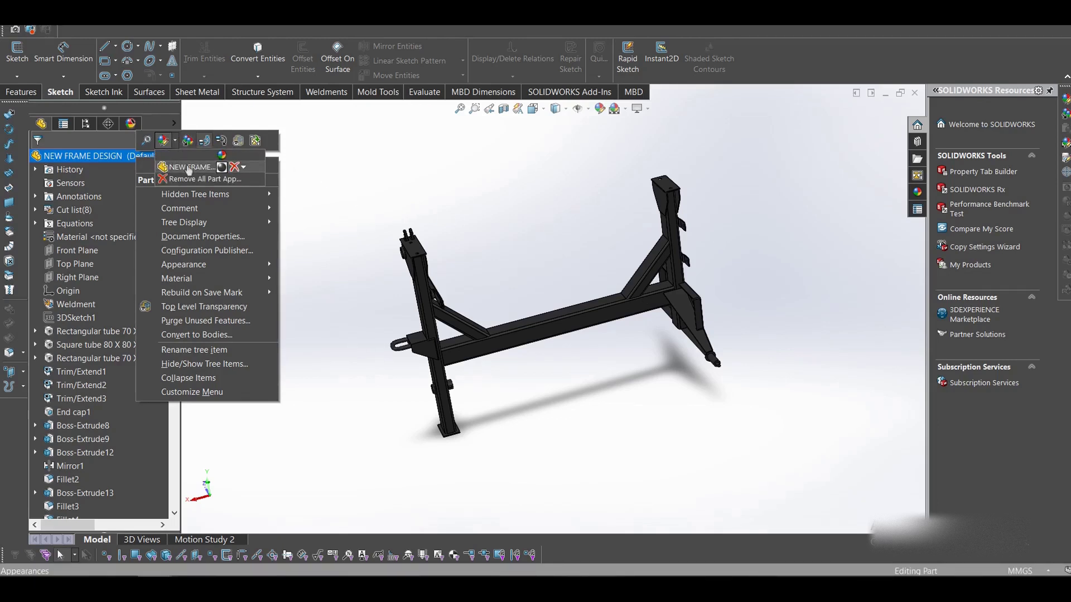
{"action": "left_click", "coordinate": [184, 168]}
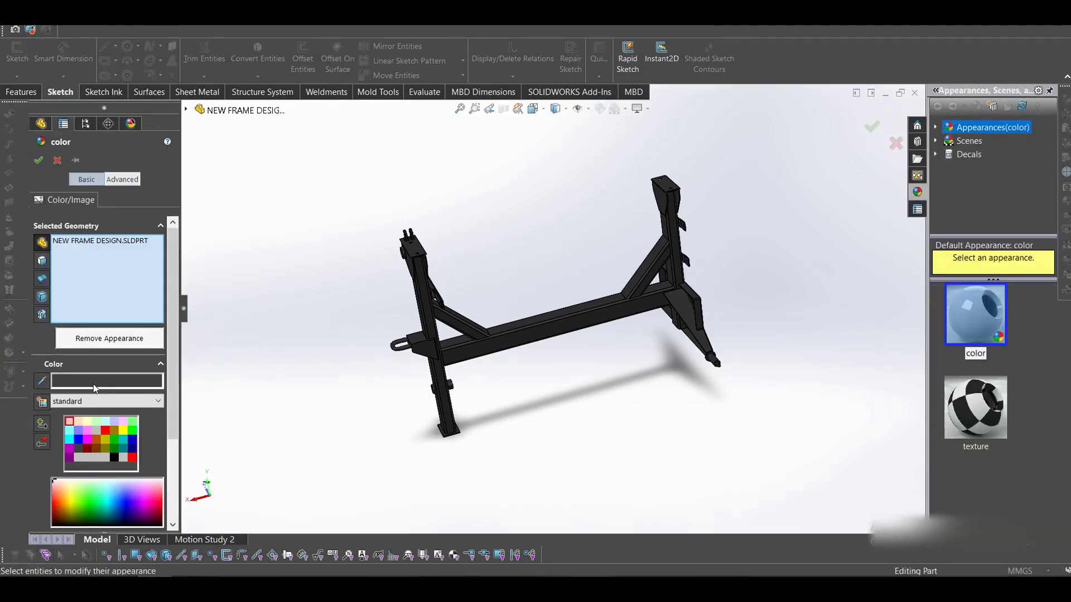
{"action": "left_click", "coordinate": [112, 401]}
{"action": "left_click", "coordinate": [73, 414]}
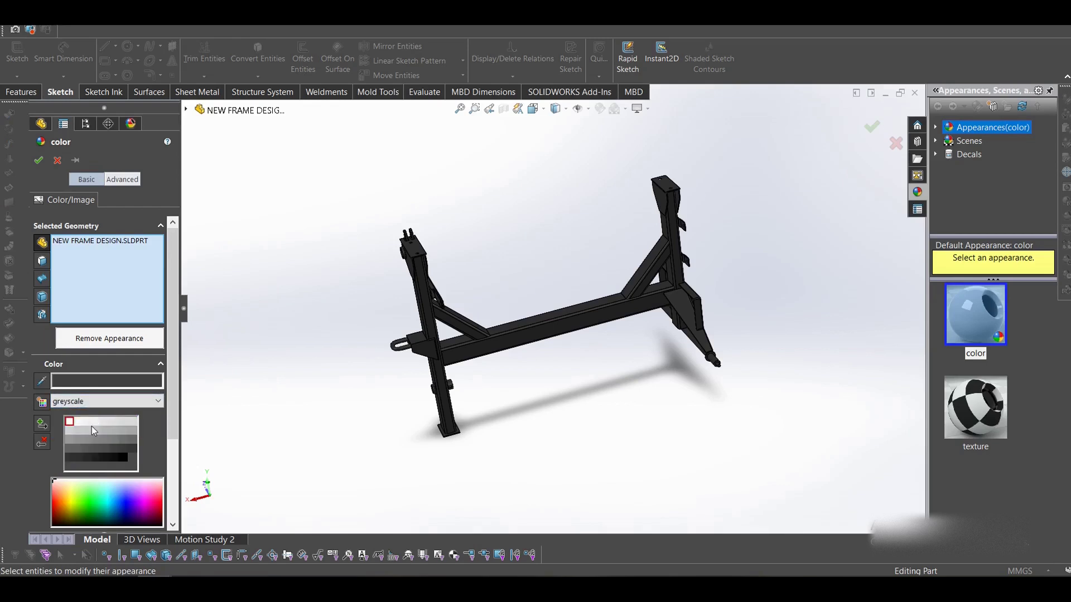
{"action": "left_click", "coordinate": [88, 431]}
{"action": "left_click", "coordinate": [96, 449]}
{"action": "left_click", "coordinate": [114, 422]}
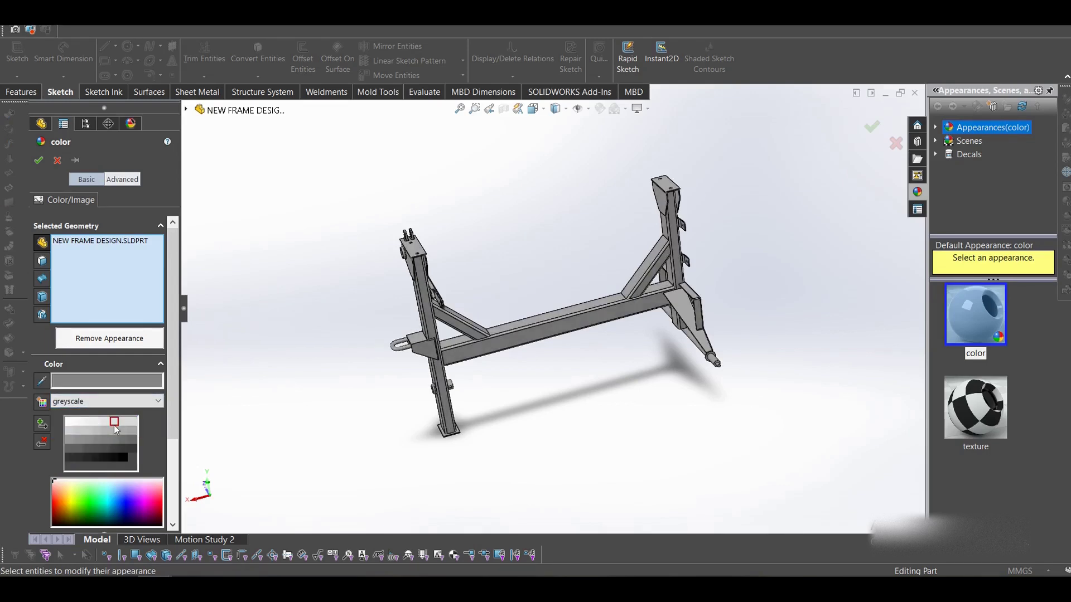
{"action": "left_click", "coordinate": [38, 160]}
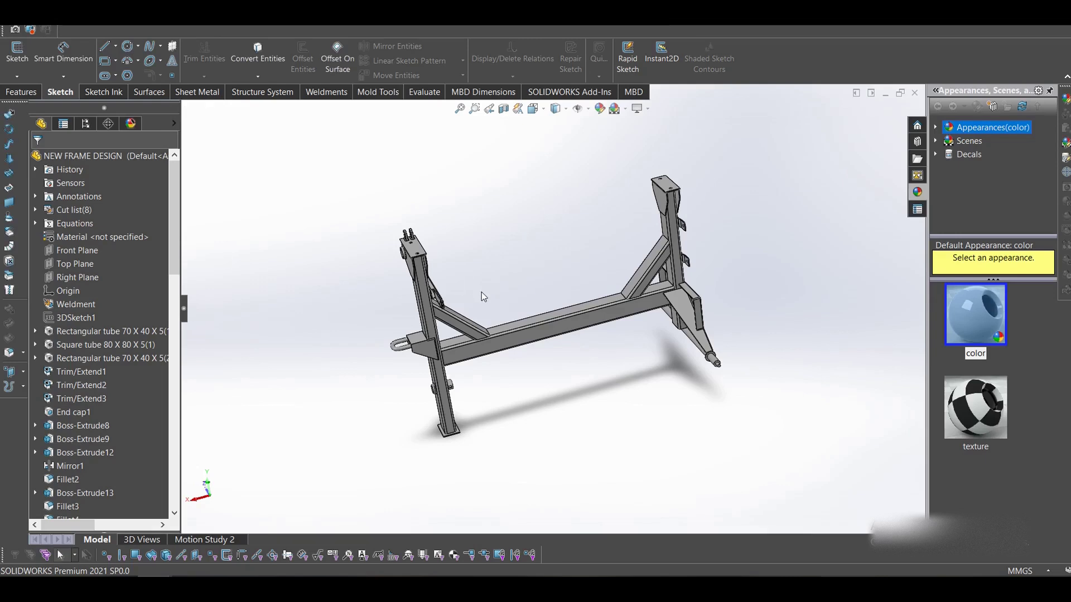
Step: Inspect the recoloured frame from the other side and select the U-shaped hook on its front post
{"action": "middle_click_drag", "start_coordinate": [455, 388], "coordinate": [622, 308]}
{"action": "scroll", "coordinate": [589, 209], "scroll_direction": "down", "scroll_amount": 1}
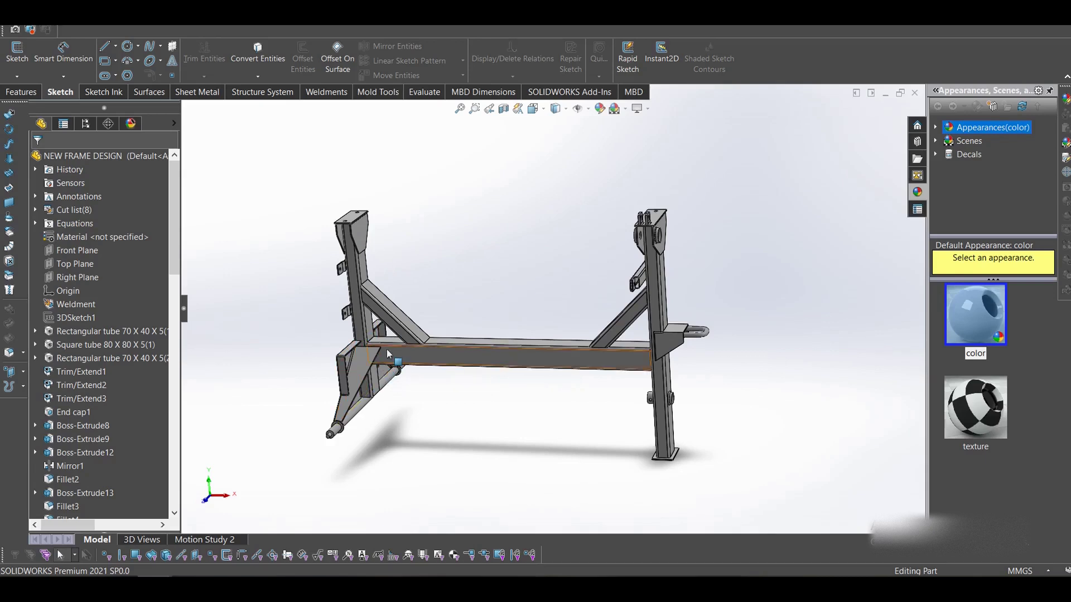
{"action": "scroll", "coordinate": [451, 390], "scroll_direction": "up", "scroll_amount": 2}
{"action": "scroll", "coordinate": [637, 343], "scroll_direction": "down", "scroll_amount": 2}
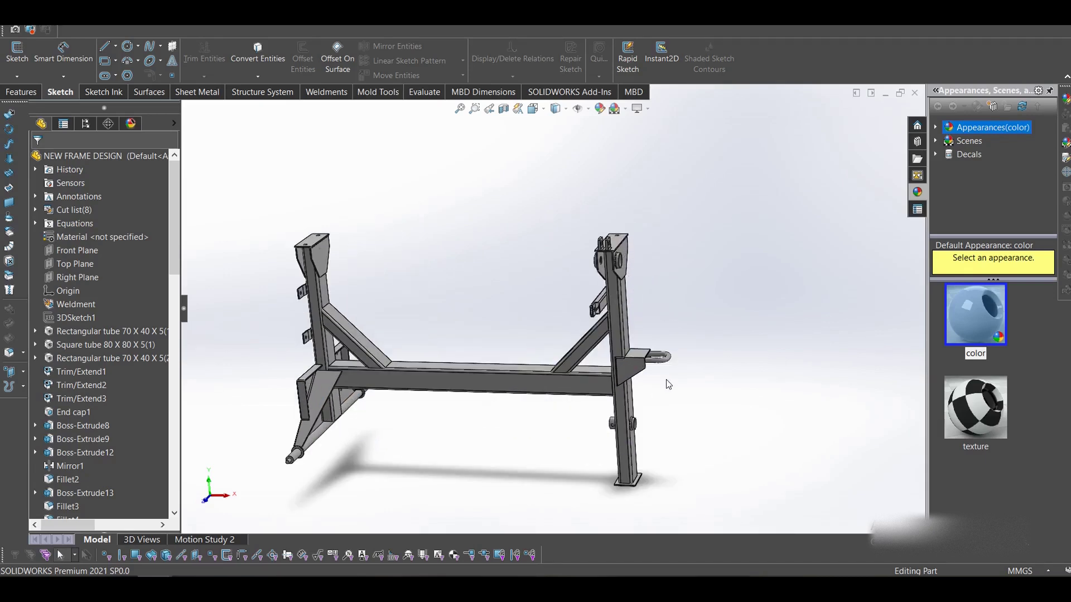
{"action": "scroll", "coordinate": [668, 384], "scroll_direction": "down", "scroll_amount": 2}
{"action": "left_click", "coordinate": [659, 326]}
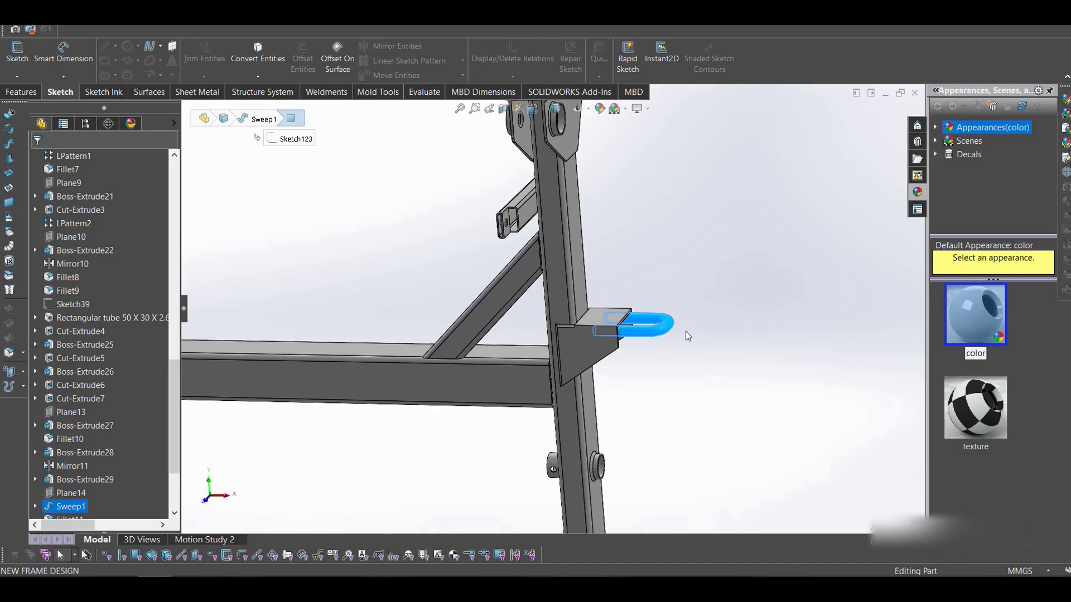
Step: Inspect the front post's head up close from both sides, including its ring bosses, twin lugs and the holes in its top plate
{"action": "scroll", "coordinate": [675, 277], "scroll_direction": "up", "scroll_amount": 3}
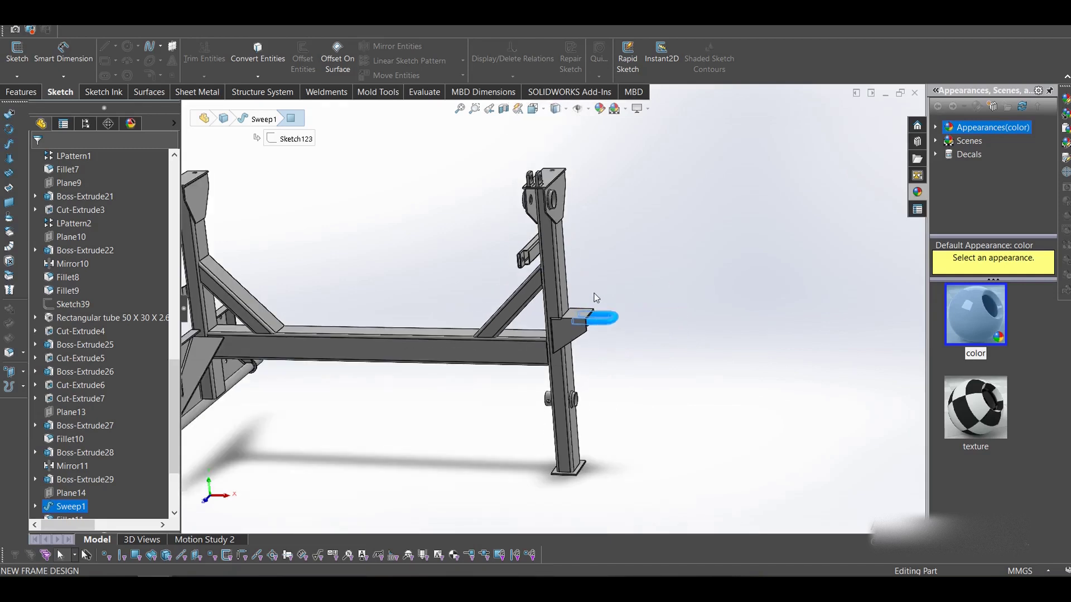
{"action": "scroll", "coordinate": [603, 290], "scroll_direction": "up", "scroll_amount": 2}
{"action": "scroll", "coordinate": [605, 294], "scroll_direction": "up", "scroll_amount": 1}
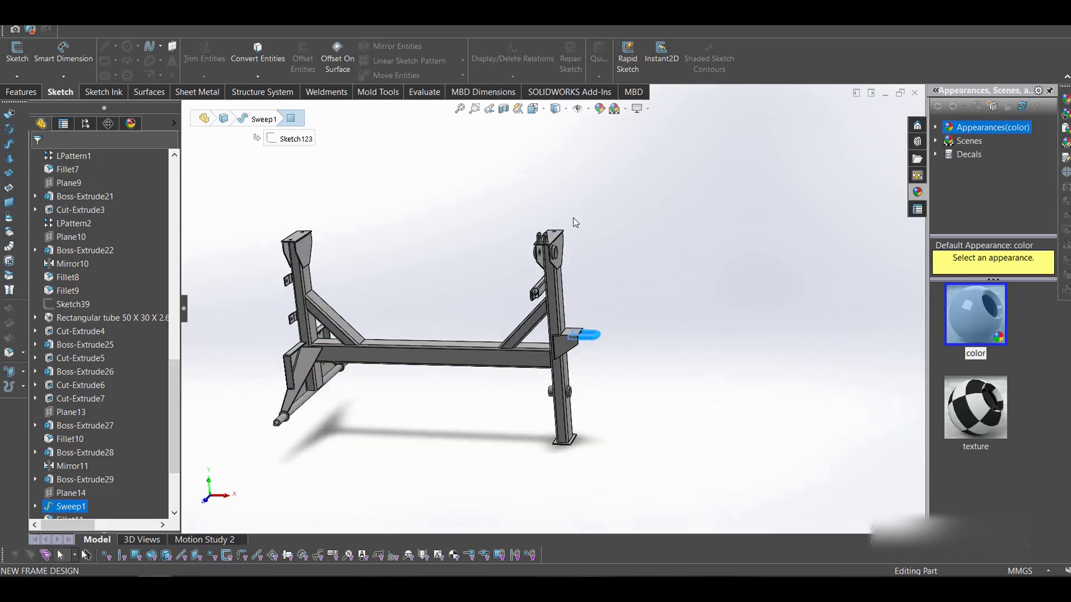
{"action": "scroll", "coordinate": [573, 222], "scroll_direction": "down", "scroll_amount": 4}
{"action": "scroll", "coordinate": [517, 296], "scroll_direction": "down", "scroll_amount": 5}
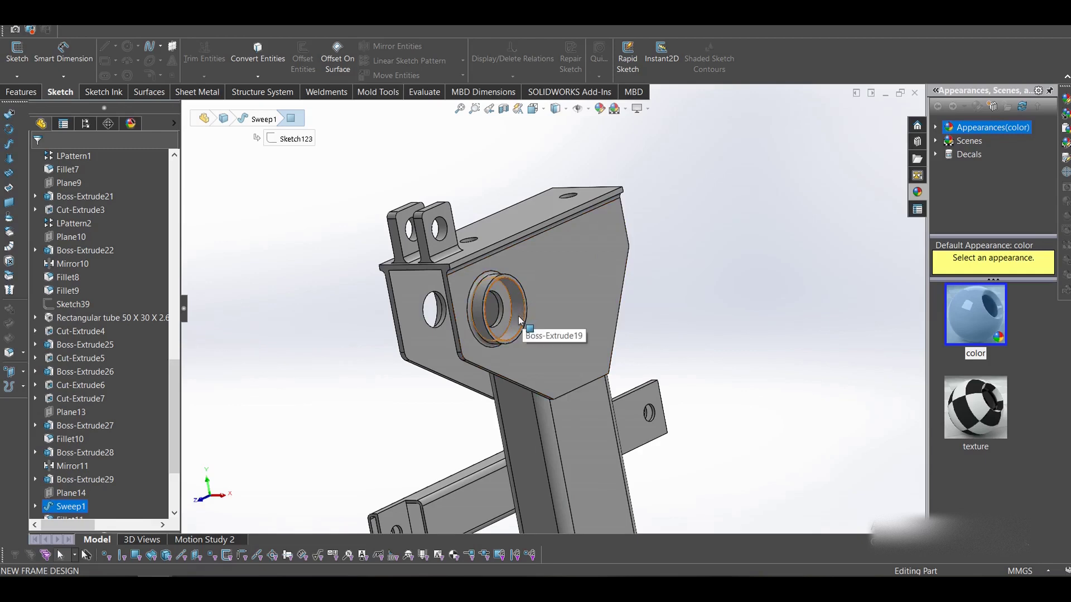
{"action": "scroll", "coordinate": [520, 309], "scroll_direction": "up", "scroll_amount": 2}
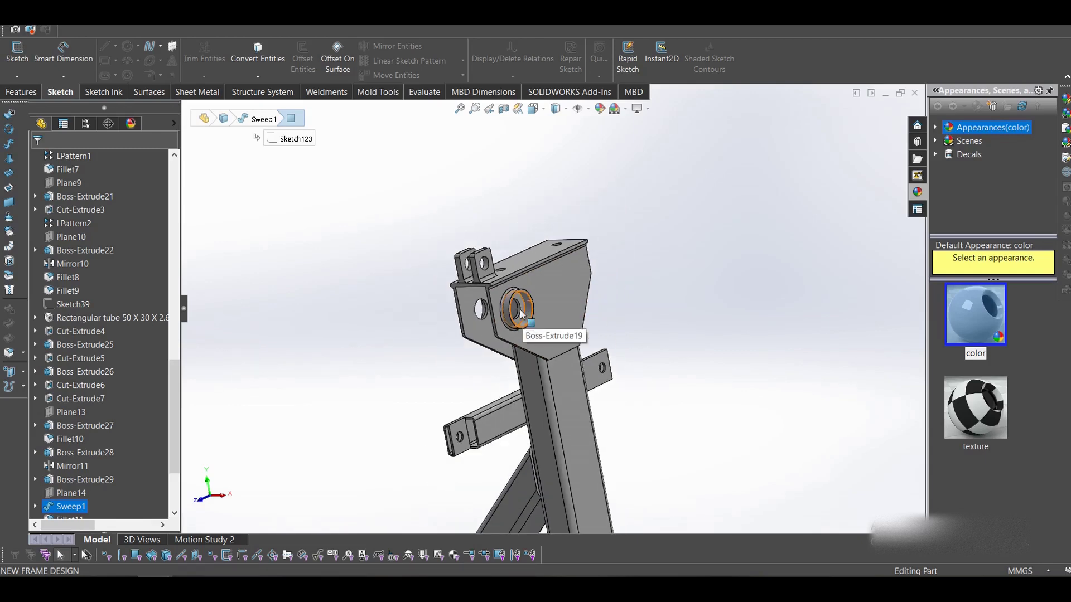
{"action": "scroll", "coordinate": [529, 294], "scroll_direction": "down", "scroll_amount": 3}
{"action": "middle_click_drag", "start_coordinate": [527, 349], "coordinate": [637, 368]}
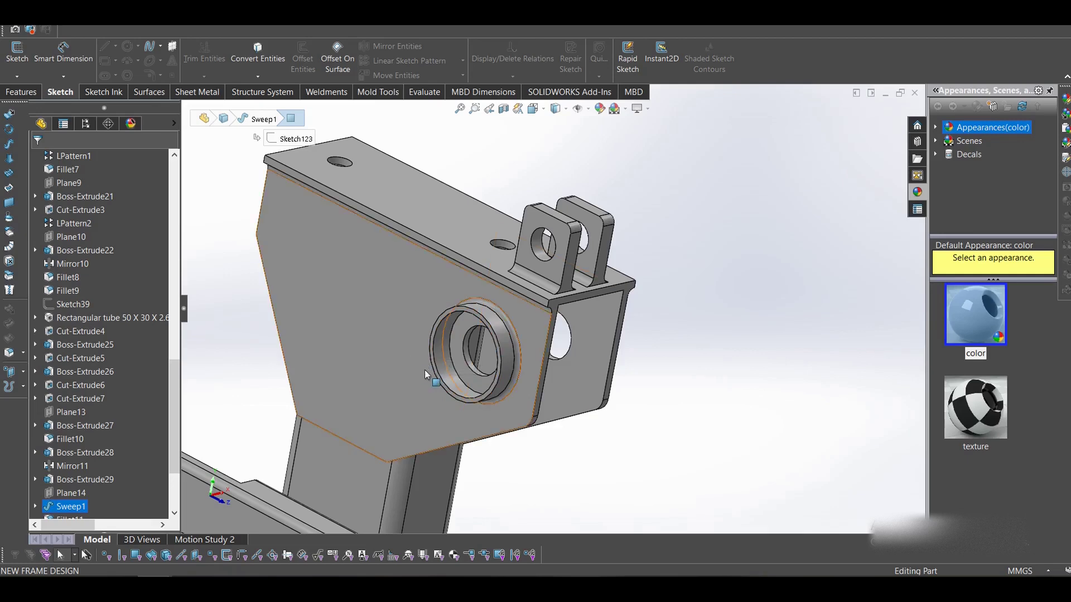
{"action": "middle_click_drag", "start_coordinate": [674, 352], "coordinate": [601, 379]}
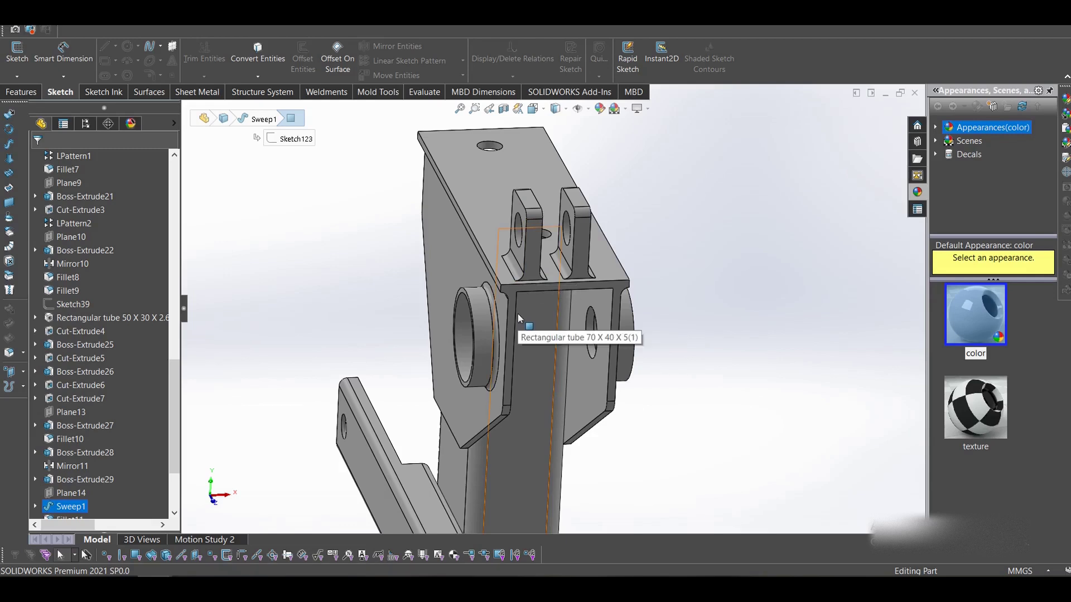
{"action": "scroll", "coordinate": [719, 280], "scroll_direction": "up", "scroll_amount": 2}
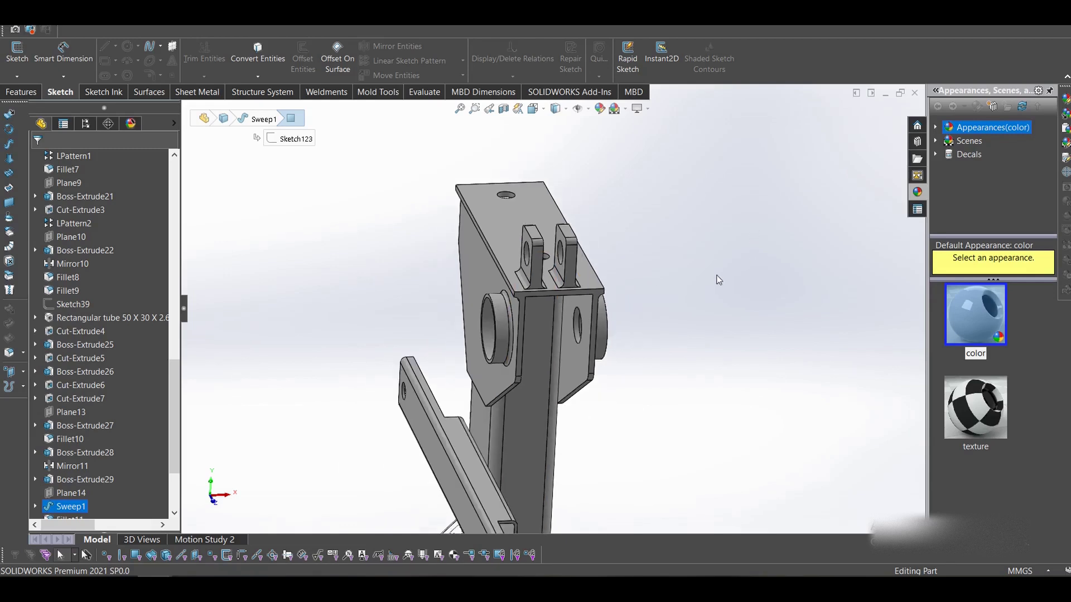
{"action": "scroll", "coordinate": [620, 239], "scroll_direction": "up", "scroll_amount": 1}
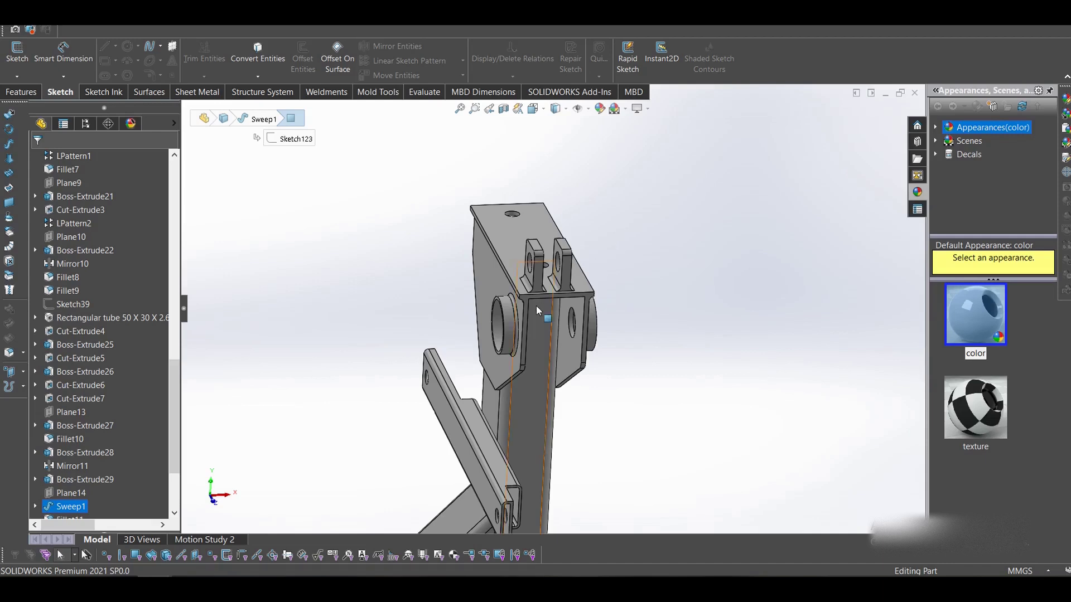
{"action": "scroll", "coordinate": [534, 336], "scroll_direction": "up", "scroll_amount": 1}
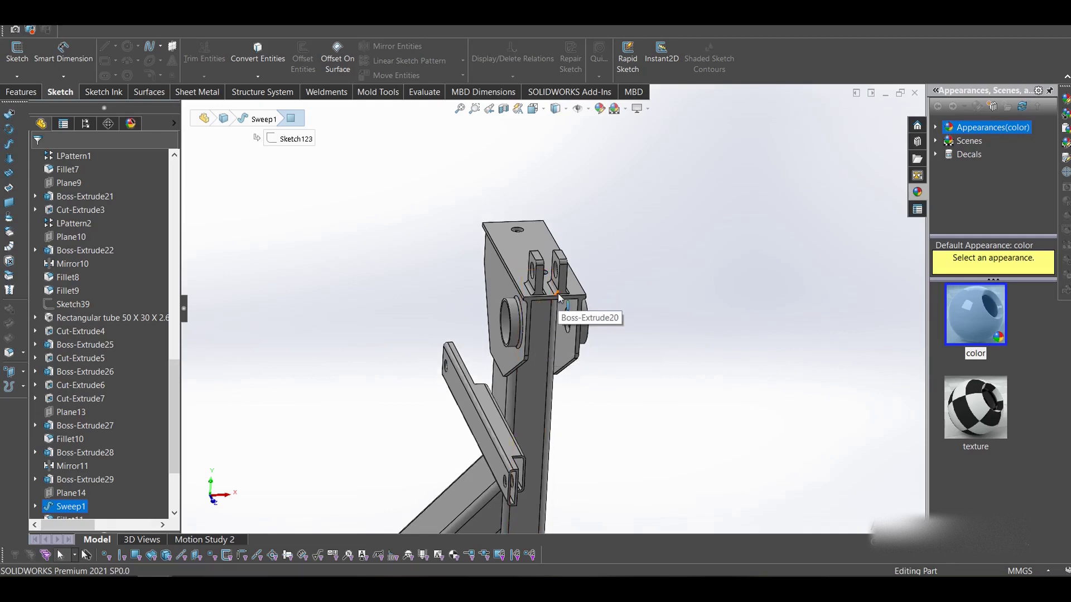
{"action": "middle_click_drag", "start_coordinate": [558, 293], "coordinate": [593, 251]}
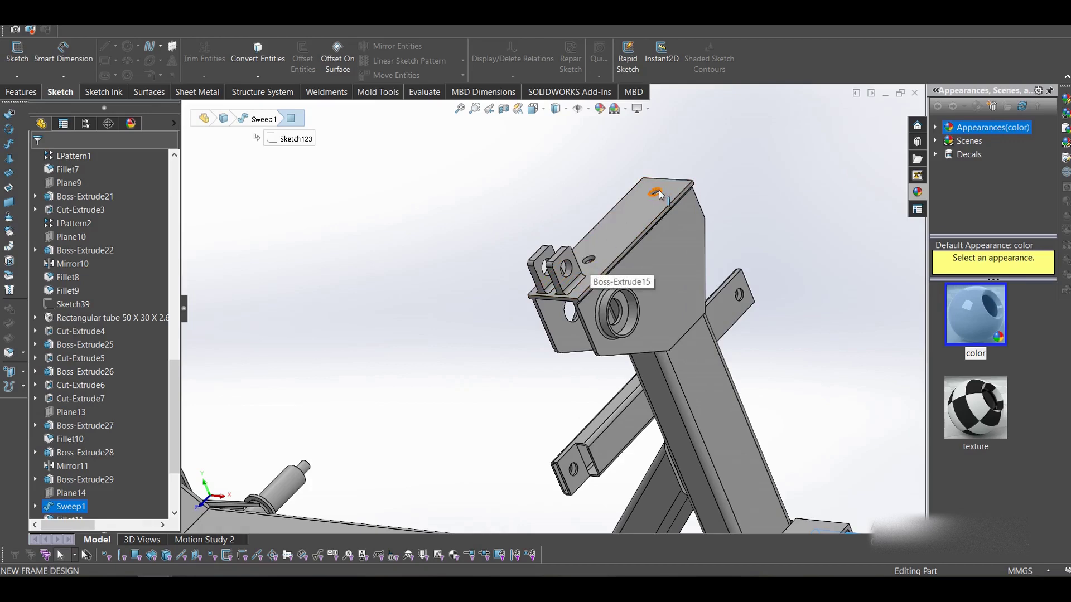
Step: Examine the whole frame from several angles, including the rear post's top plate, side brackets and engine-side plate
{"action": "key", "text": "f"}
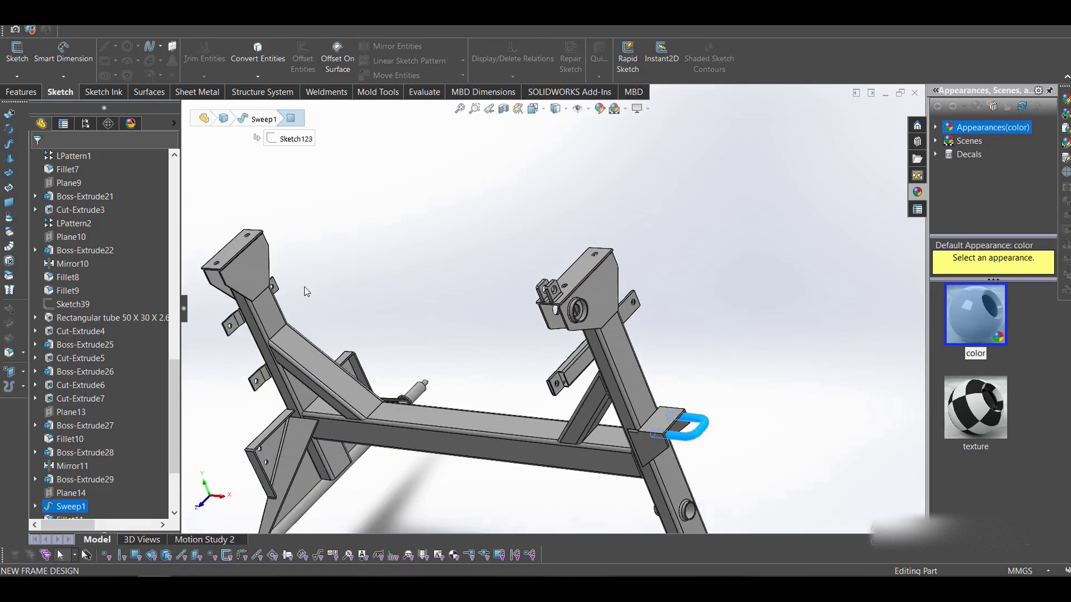
{"action": "middle_click_drag", "start_coordinate": [370, 360], "coordinate": [413, 400]}
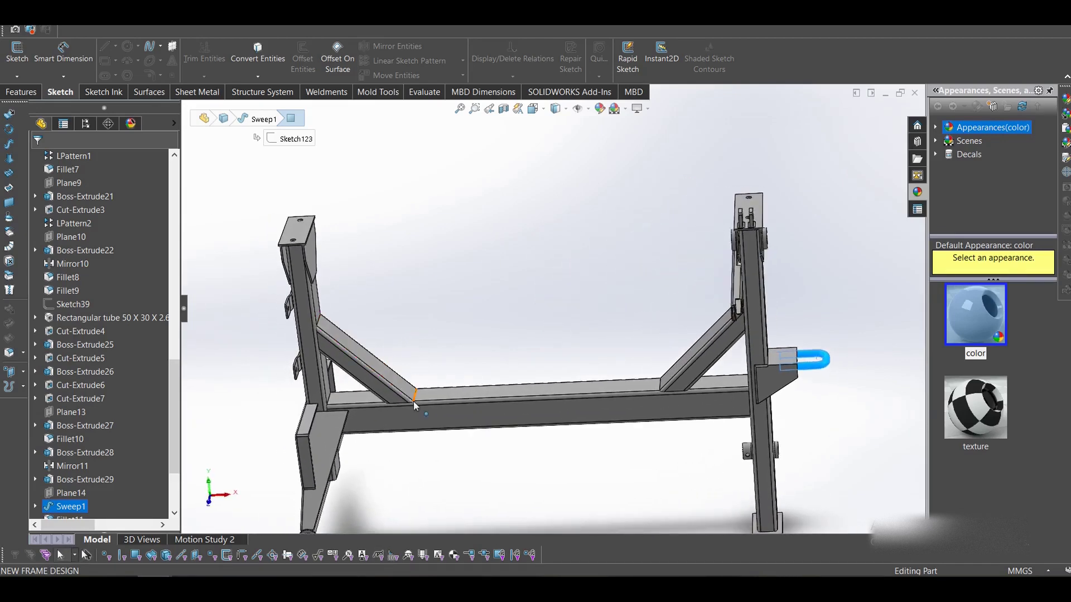
{"action": "middle_click_drag", "start_coordinate": [349, 327], "coordinate": [364, 374]}
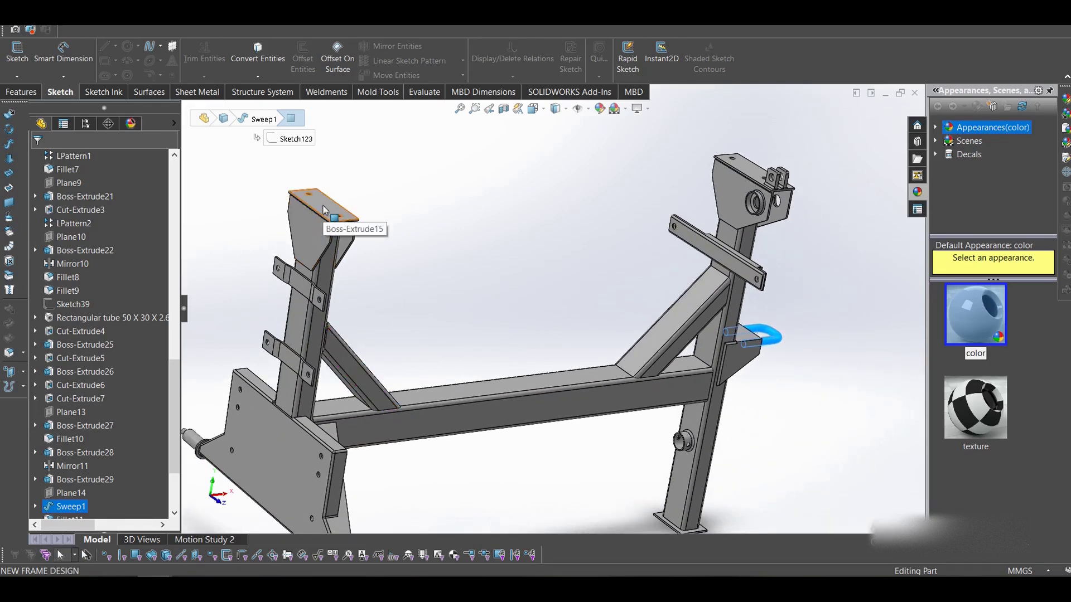
{"action": "scroll", "coordinate": [367, 213], "scroll_direction": "up", "scroll_amount": 1}
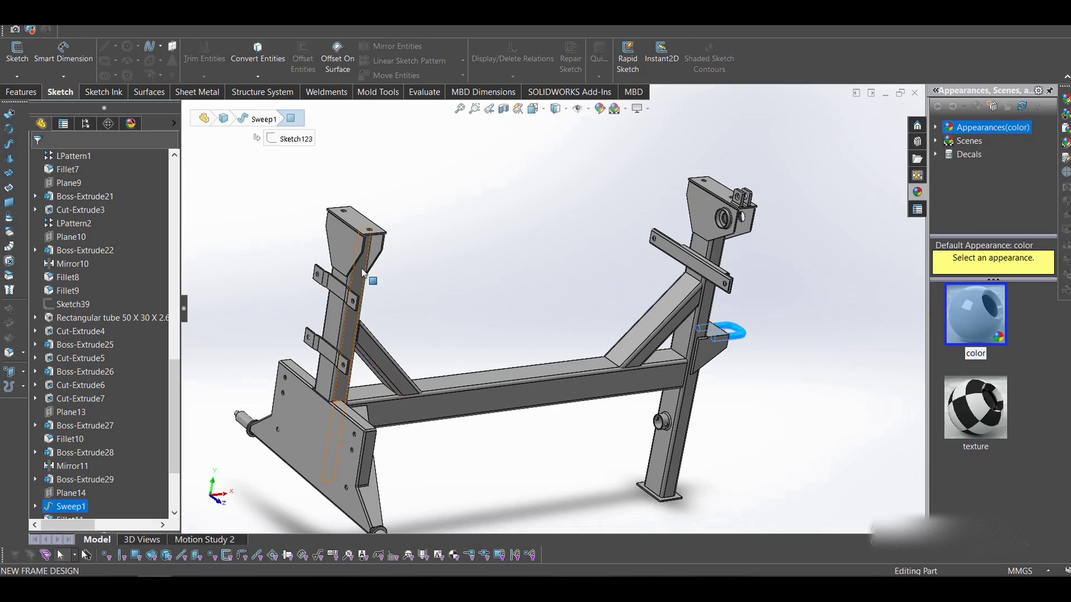
Step: Examine the frame's engine-side plate and stub axle ends up close, including the holes and the edge flange
{"action": "scroll", "coordinate": [395, 415], "scroll_direction": "up", "scroll_amount": 2}
{"action": "scroll", "coordinate": [412, 434], "scroll_direction": "down", "scroll_amount": 3}
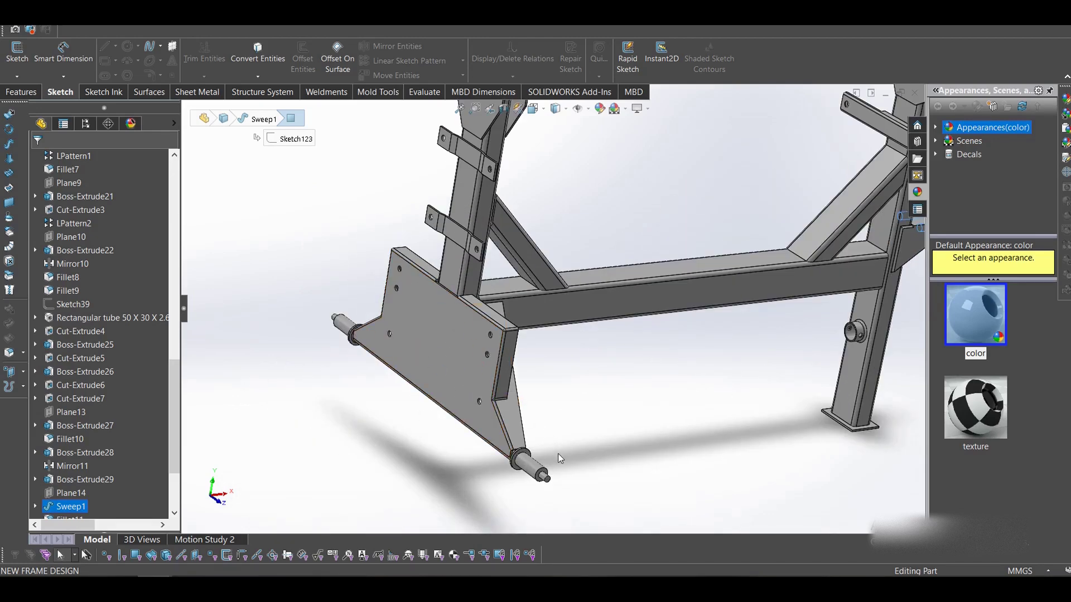
{"action": "middle_click_drag", "start_coordinate": [560, 458], "coordinate": [518, 477]}
{"action": "scroll", "coordinate": [552, 322], "scroll_direction": "up", "scroll_amount": 4}
{"action": "middle_click_drag", "start_coordinate": [530, 335], "coordinate": [501, 314]}
{"action": "scroll", "coordinate": [751, 225], "scroll_direction": "up", "scroll_amount": 3}
{"action": "scroll", "coordinate": [611, 281], "scroll_direction": "down", "scroll_amount": 2}
{"action": "scroll", "coordinate": [696, 253], "scroll_direction": "down", "scroll_amount": 2}
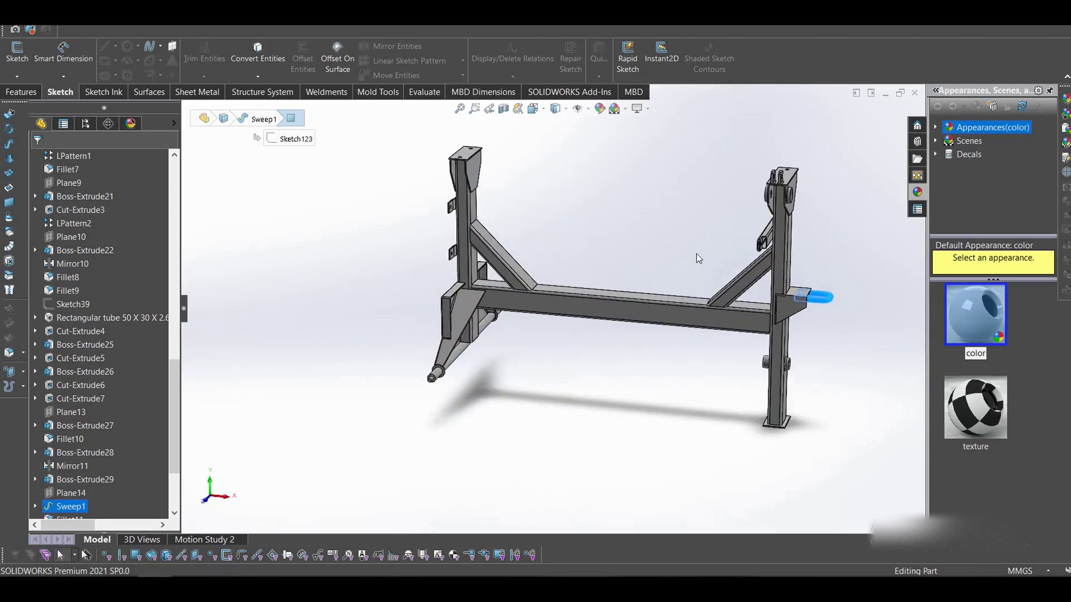
Step: Review the whole frame from the hook side at several angles and look through its earlier features in the design tree
{"action": "scroll", "coordinate": [700, 252], "scroll_direction": "up", "scroll_amount": 1}
{"action": "scroll", "coordinate": [689, 242], "scroll_direction": "down", "scroll_amount": 3}
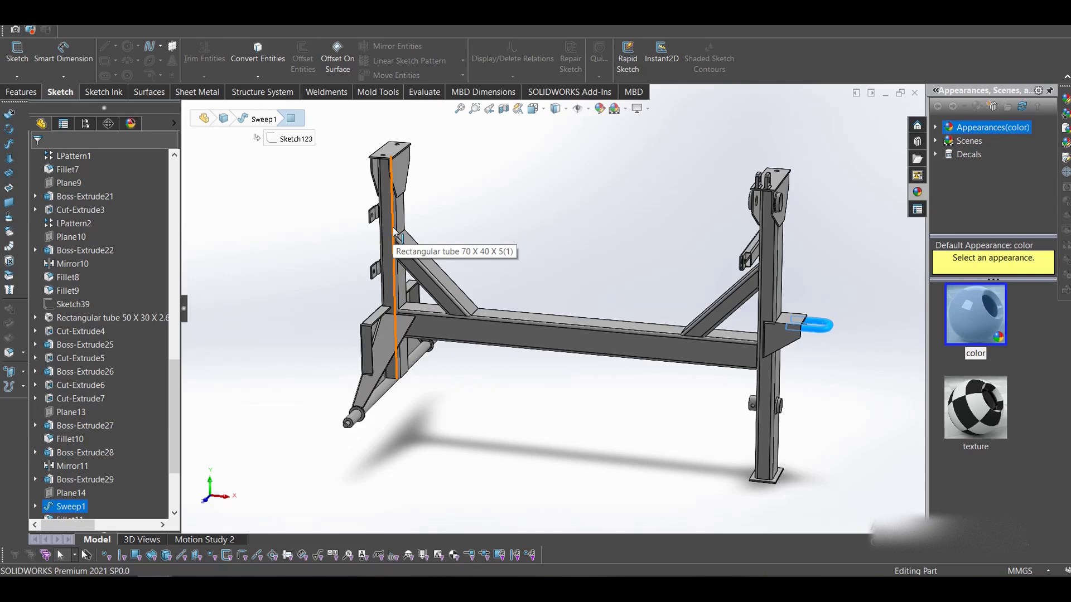
{"action": "scroll", "coordinate": [648, 189], "scroll_direction": "up", "scroll_amount": 1}
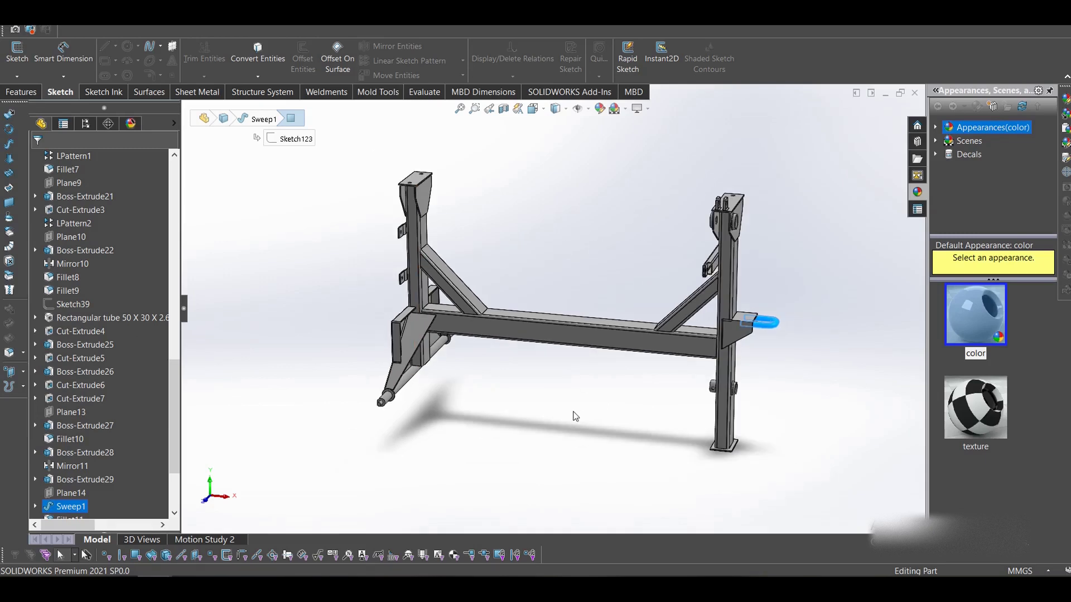
{"action": "middle_click_drag", "start_coordinate": [576, 416], "coordinate": [529, 391]}
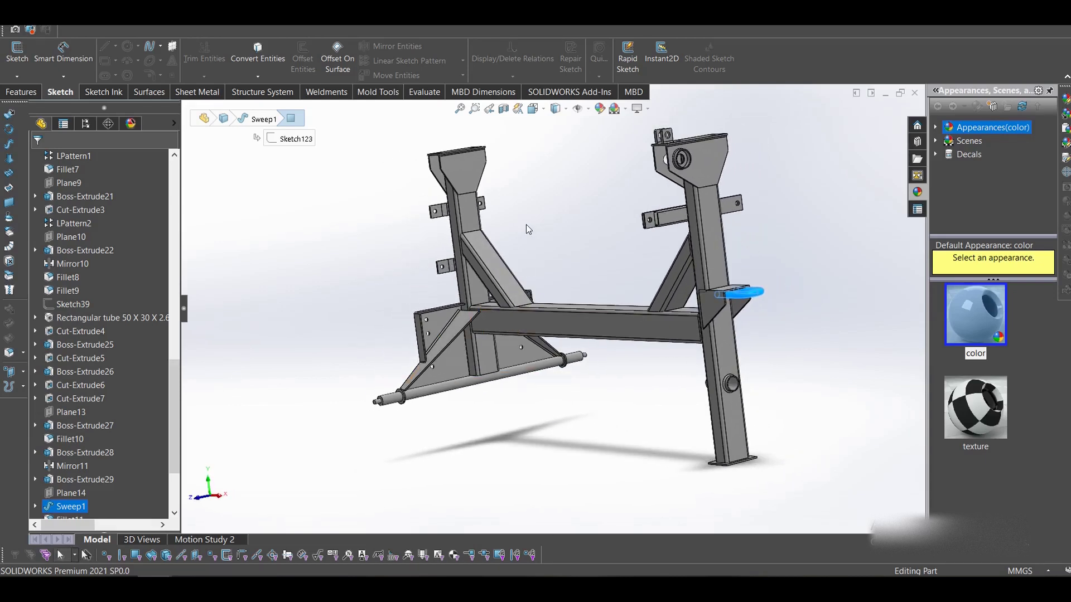
{"action": "scroll", "coordinate": [528, 227], "scroll_direction": "up", "scroll_amount": 2}
{"action": "middle_click_drag", "start_coordinate": [590, 251], "coordinate": [626, 297]}
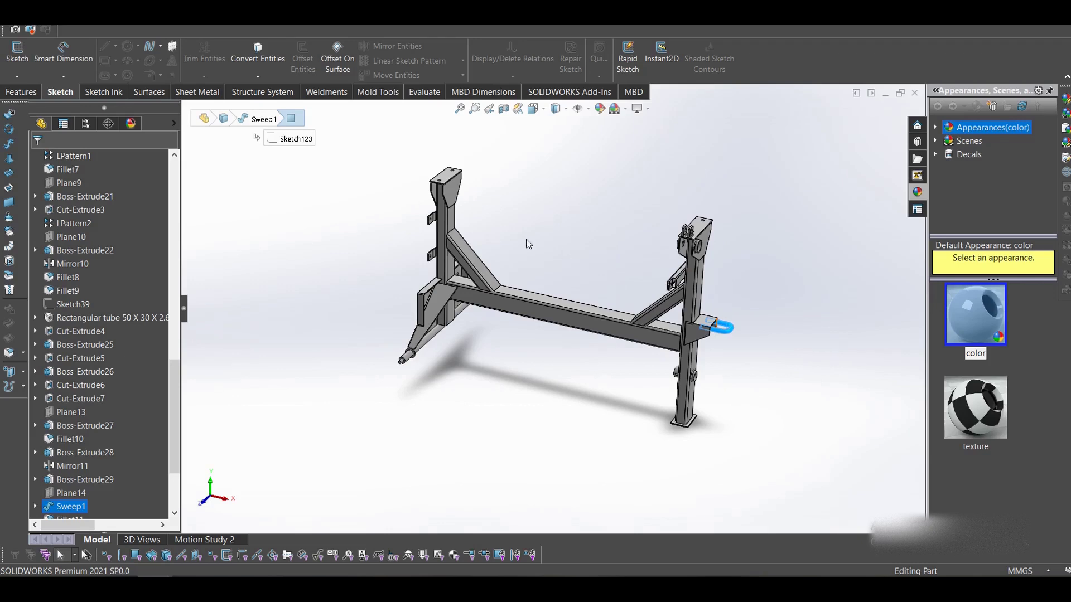
{"action": "scroll", "coordinate": [524, 219], "scroll_direction": "down", "scroll_amount": 2}
{"action": "middle_click_drag", "start_coordinate": [610, 292], "coordinate": [561, 207]}
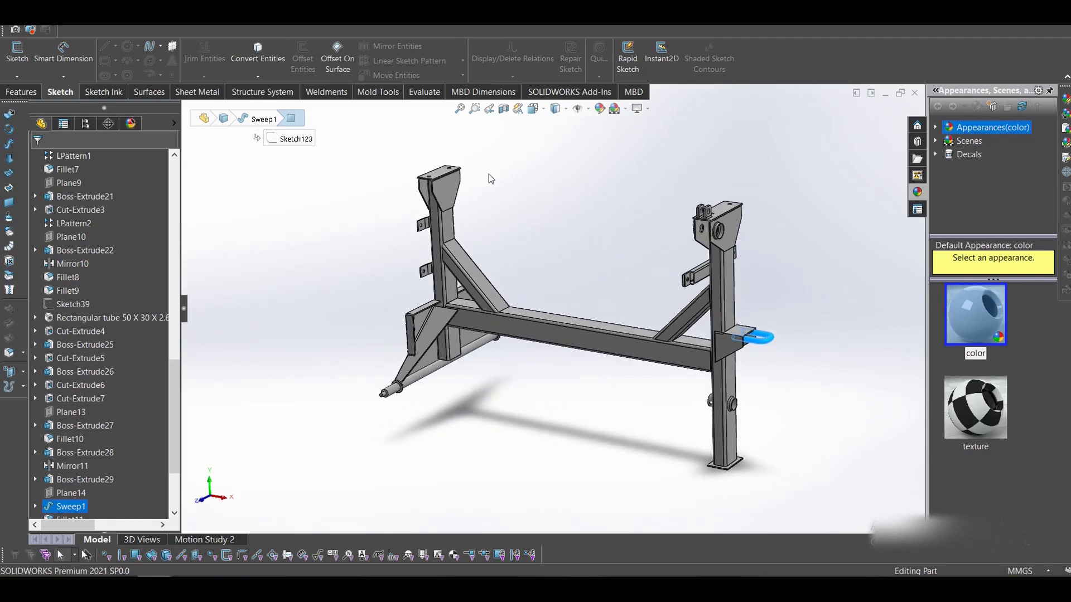
{"action": "scroll", "coordinate": [58, 229], "scroll_direction": "up", "scroll_amount": 4}
{"action": "scroll", "coordinate": [59, 230], "scroll_direction": "up", "scroll_amount": 6}
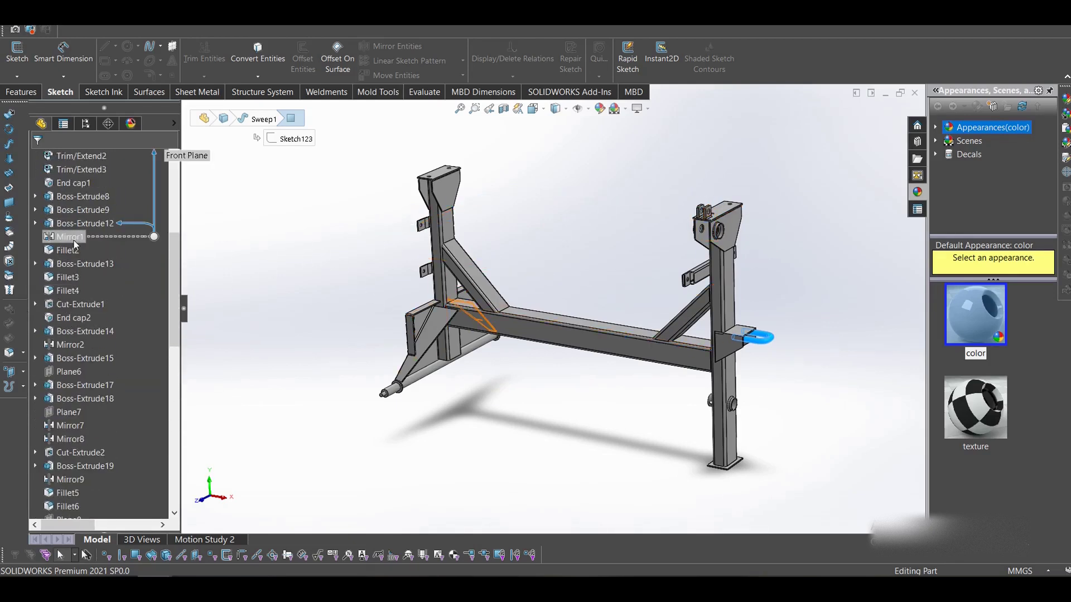
Step: Select the axle bar beneath the rear post and inspect how it joins the gusset plates, post and base beam
{"action": "middle_click_drag", "start_coordinate": [458, 377], "coordinate": [446, 336]}
{"action": "left_click", "coordinate": [436, 398]}
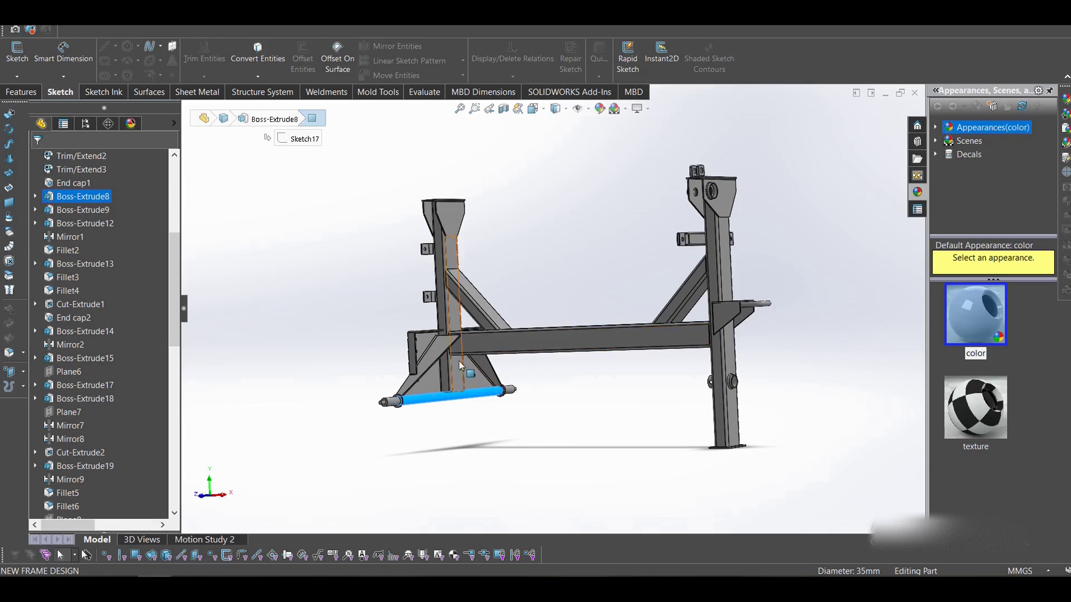
{"action": "scroll", "coordinate": [460, 396], "scroll_direction": "down", "scroll_amount": 4}
{"action": "middle_click_drag", "start_coordinate": [460, 396], "coordinate": [445, 372]}
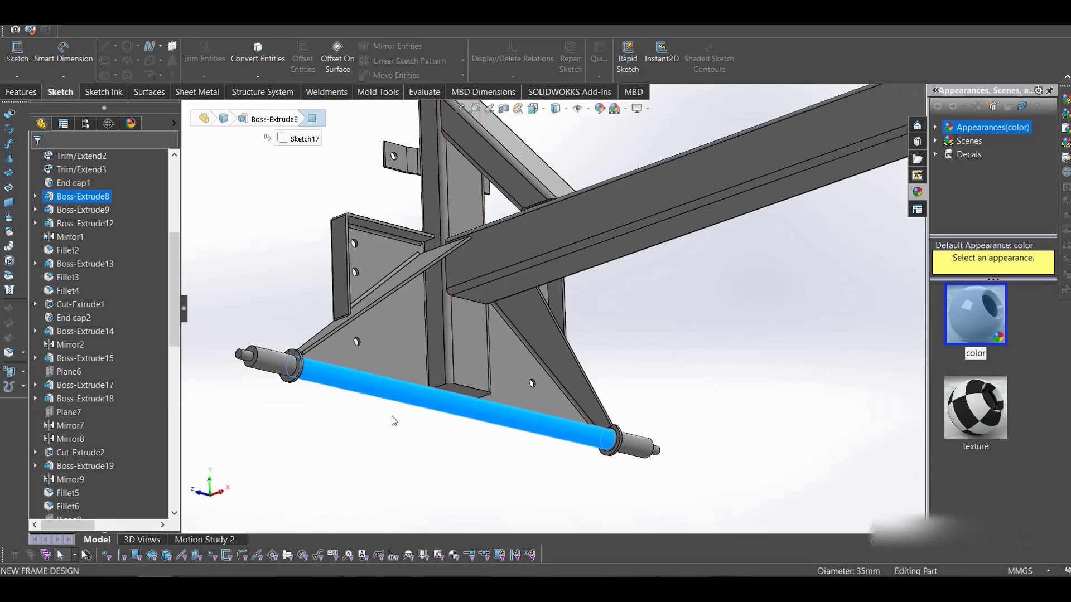
{"action": "scroll", "coordinate": [494, 292], "scroll_direction": "down", "scroll_amount": 1}
{"action": "middle_click_drag", "start_coordinate": [514, 322], "coordinate": [521, 415]}
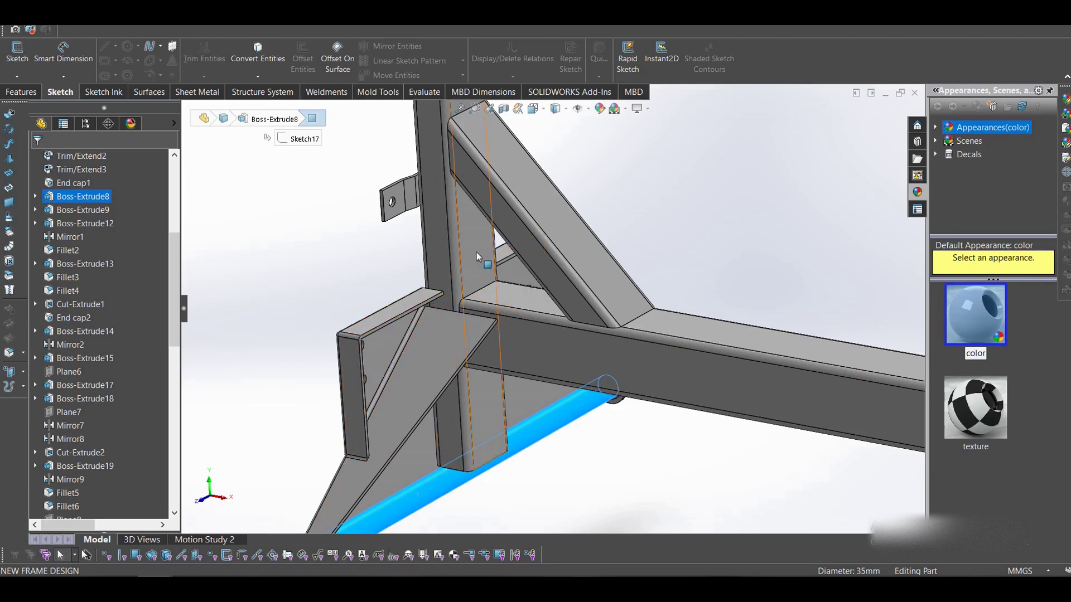
{"action": "middle_click_drag", "start_coordinate": [477, 252], "coordinate": [557, 226]}
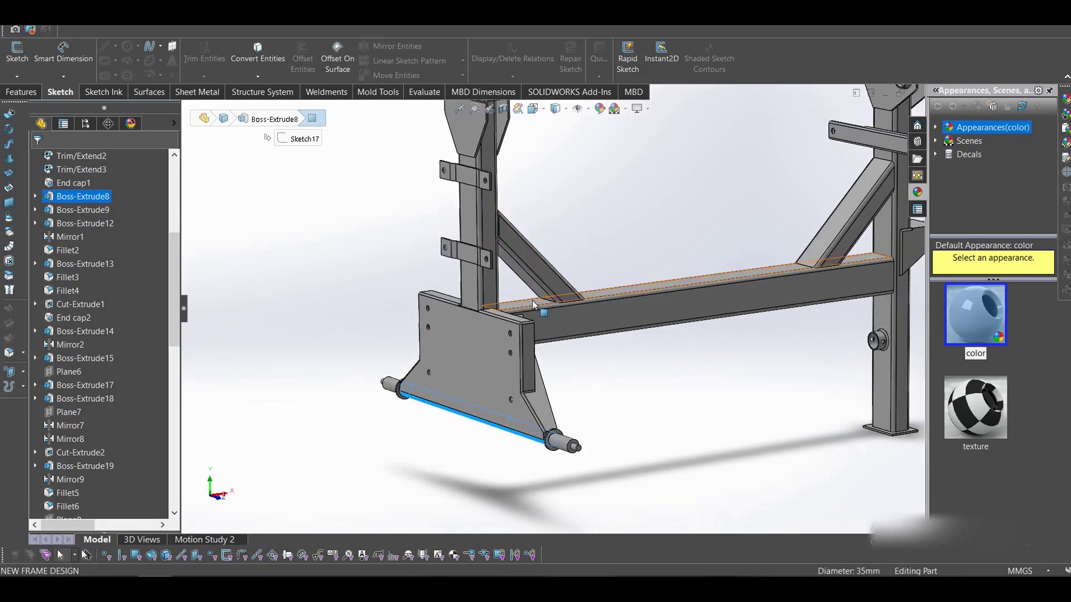
{"action": "middle_click_drag", "start_coordinate": [532, 300], "coordinate": [665, 192]}
{"action": "middle_click_drag", "start_coordinate": [761, 343], "coordinate": [663, 257]}
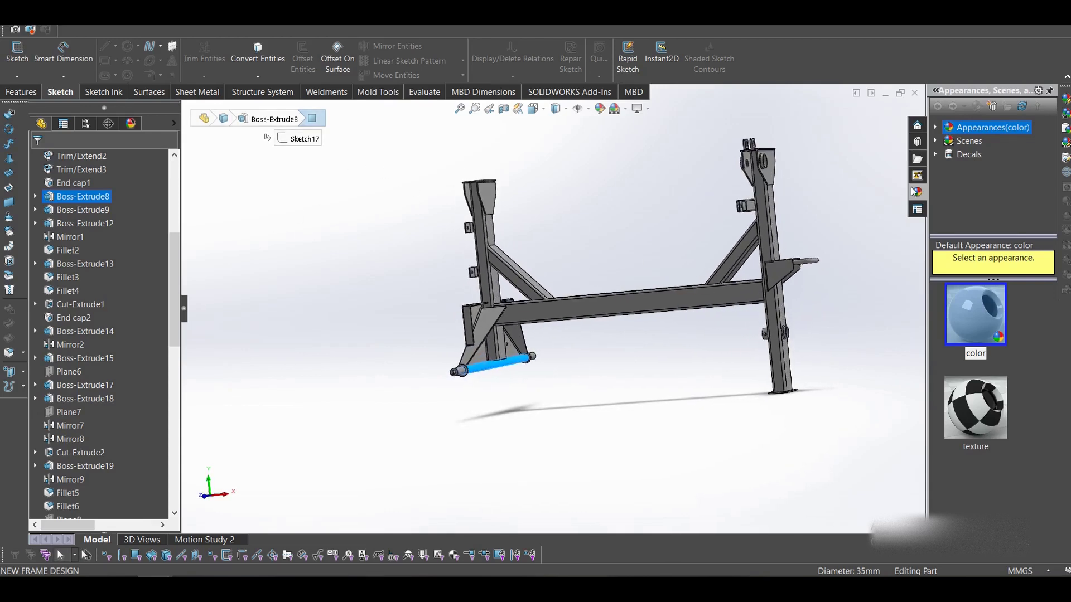
Step: Close the NEW FRAME DESIGN part with its changes saved and view the mixer assembly from several sides
{"action": "left_click", "coordinate": [913, 93]}
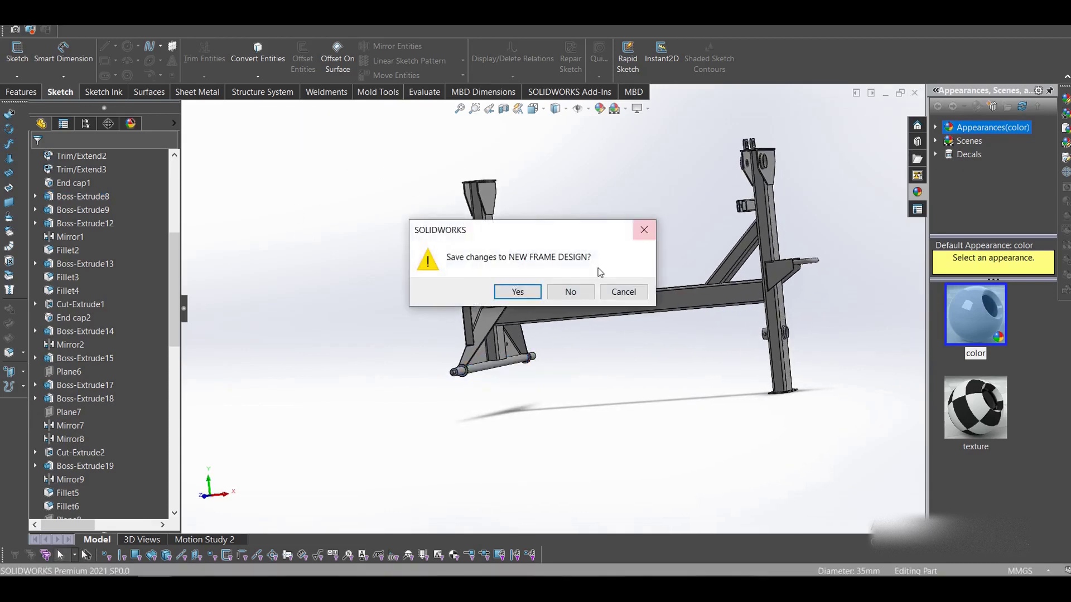
{"action": "left_click", "coordinate": [517, 292]}
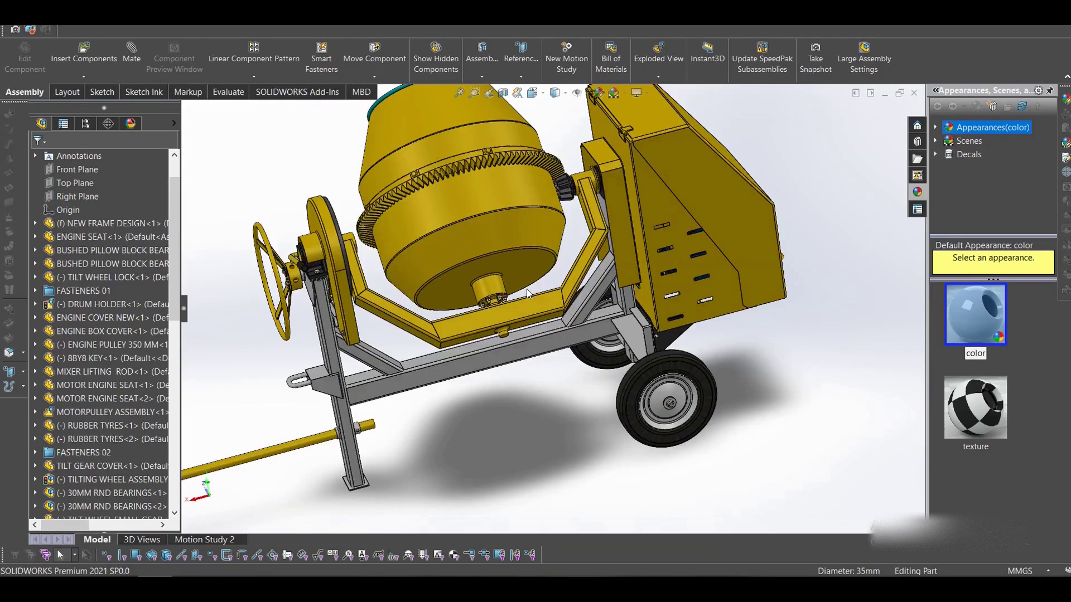
{"action": "scroll", "coordinate": [583, 294], "scroll_direction": "up", "scroll_amount": 3}
{"action": "middle_click_drag", "start_coordinate": [554, 366], "coordinate": [576, 375]}
{"action": "scroll", "coordinate": [545, 240], "scroll_direction": "down", "scroll_amount": 5}
{"action": "scroll", "coordinate": [542, 242], "scroll_direction": "up", "scroll_amount": 3}
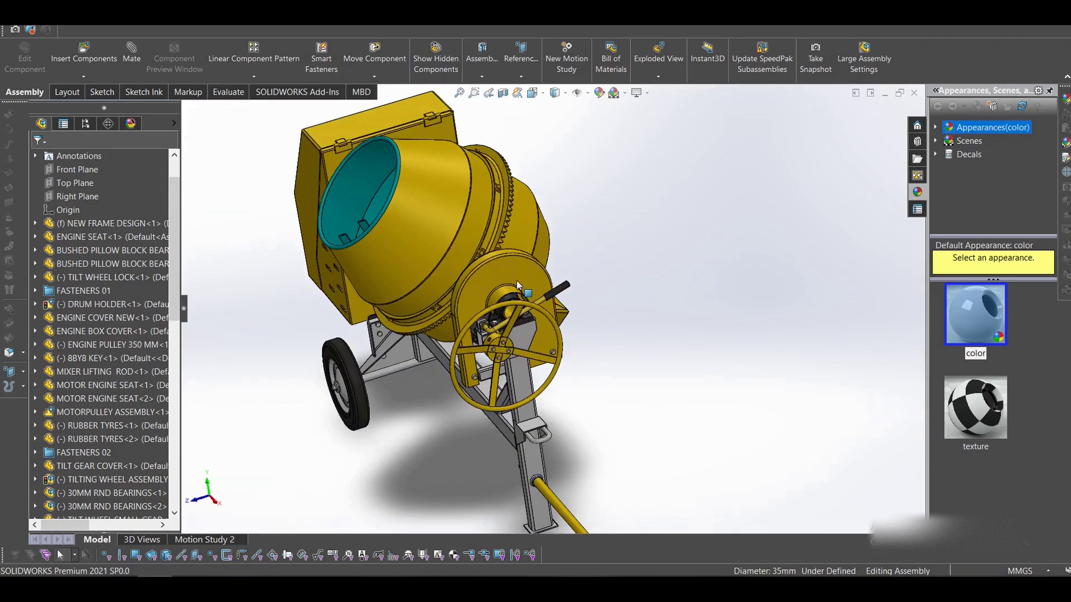
{"action": "middle_click_drag", "start_coordinate": [456, 400], "coordinate": [486, 370]}
{"action": "scroll", "coordinate": [535, 257], "scroll_direction": "down", "scroll_amount": 2}
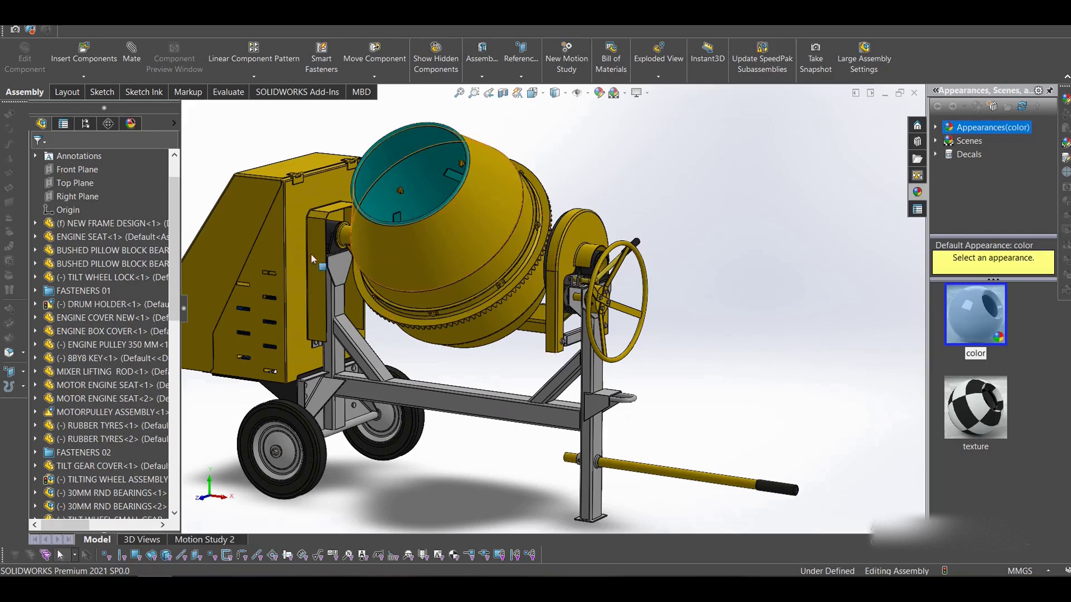
Step: Open the CONE MIXER ASSBLY subassembly from the mixer assembly in its own window and rebuild it
{"action": "left_click", "coordinate": [122, 240]}
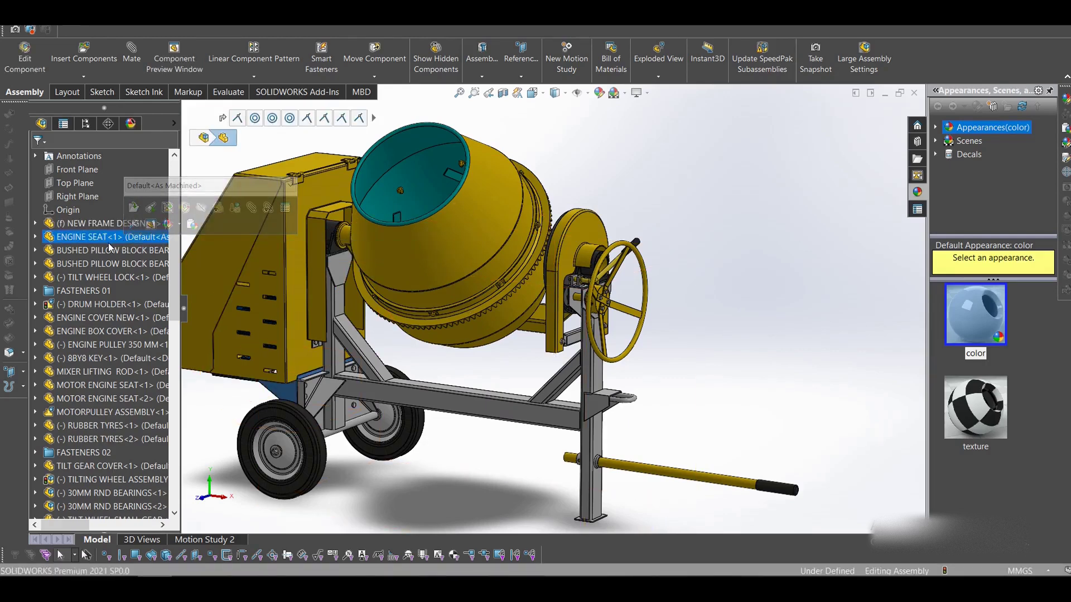
{"action": "left_click", "coordinate": [101, 250]}
{"action": "left_click", "coordinate": [444, 255]}
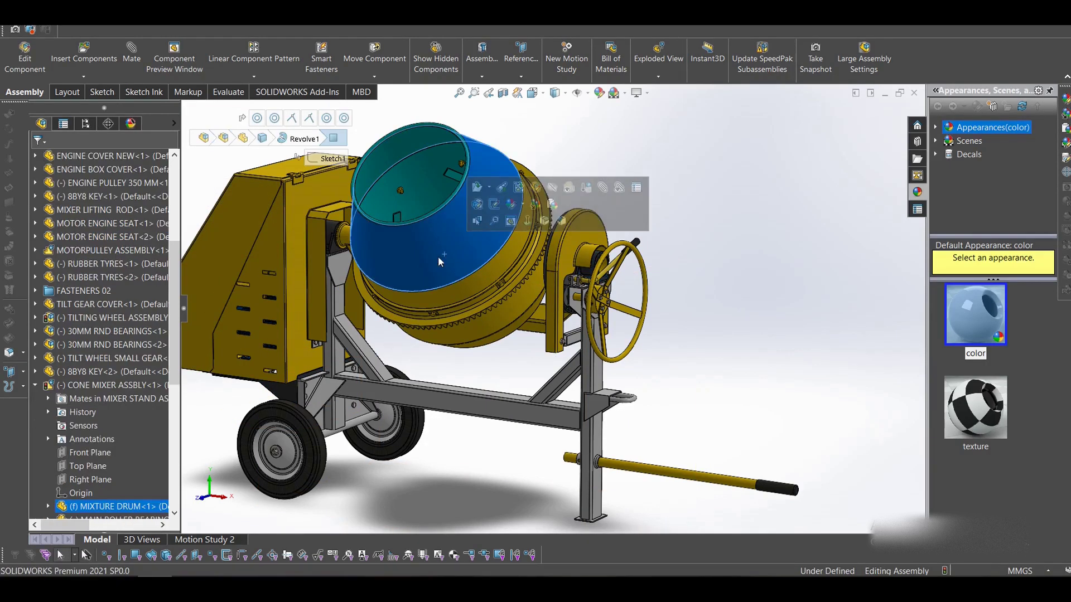
{"action": "left_click", "coordinate": [102, 384]}
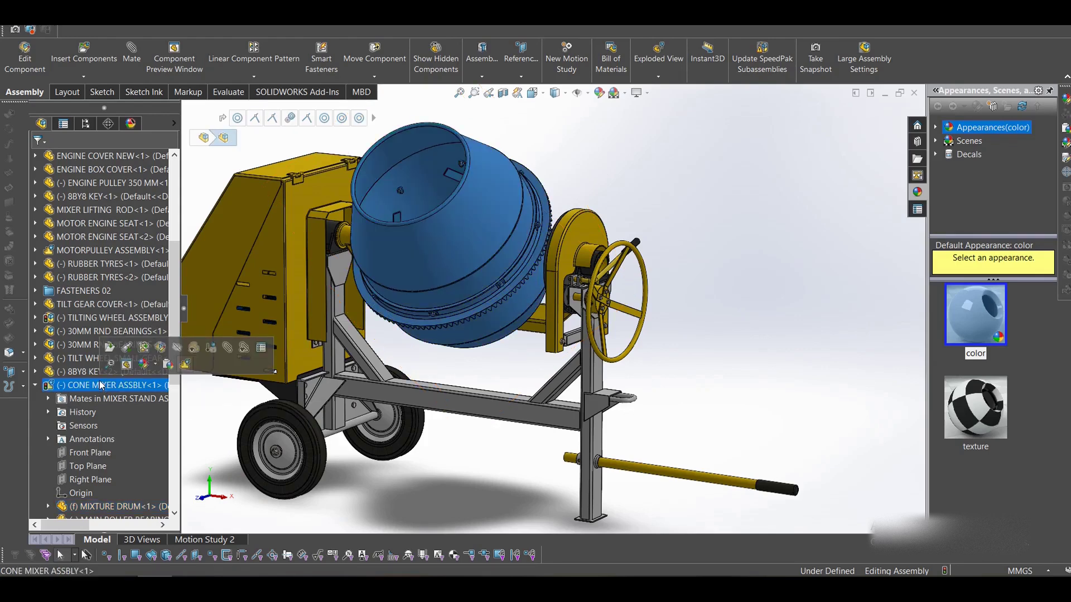
{"action": "left_click", "coordinate": [143, 364]}
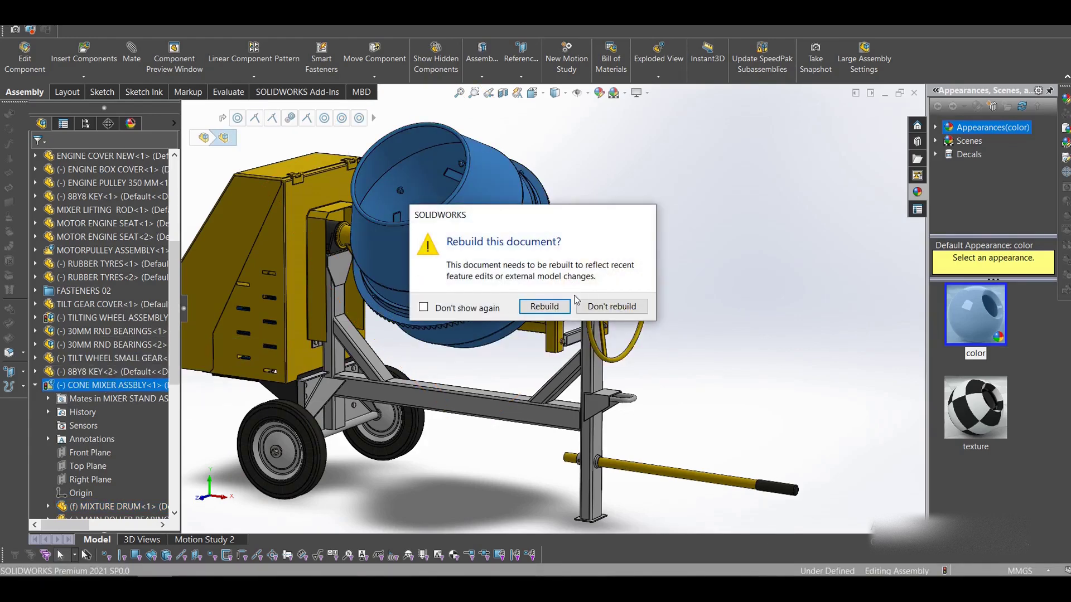
{"action": "left_click", "coordinate": [565, 306]}
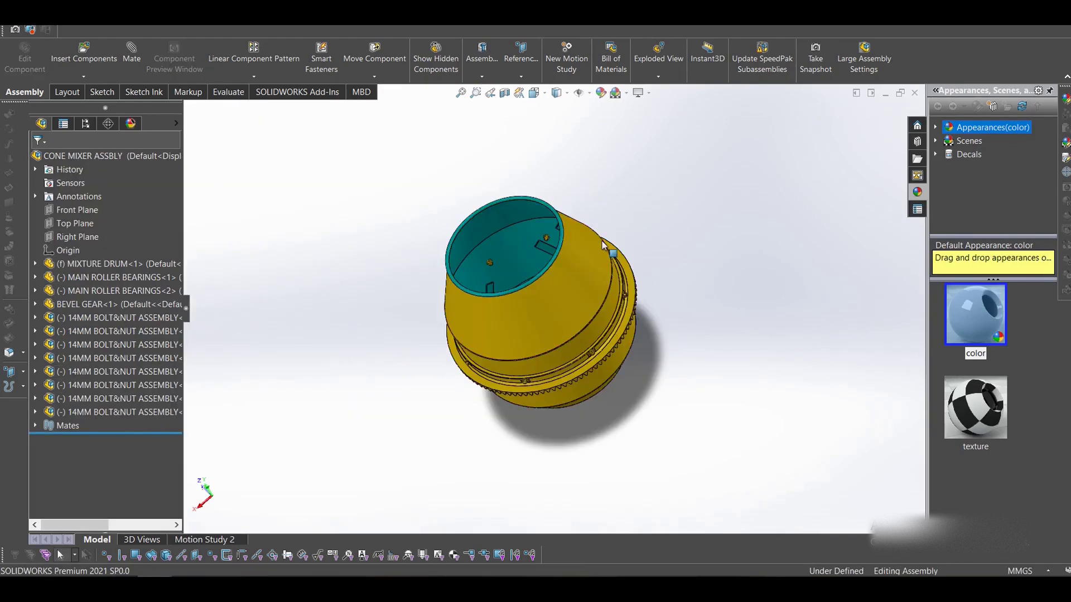
Step: Inspect the mixing drum from above, the side and below, including its open mouth, ring gear and base
{"action": "middle_click_drag", "start_coordinate": [534, 440], "coordinate": [522, 336]}
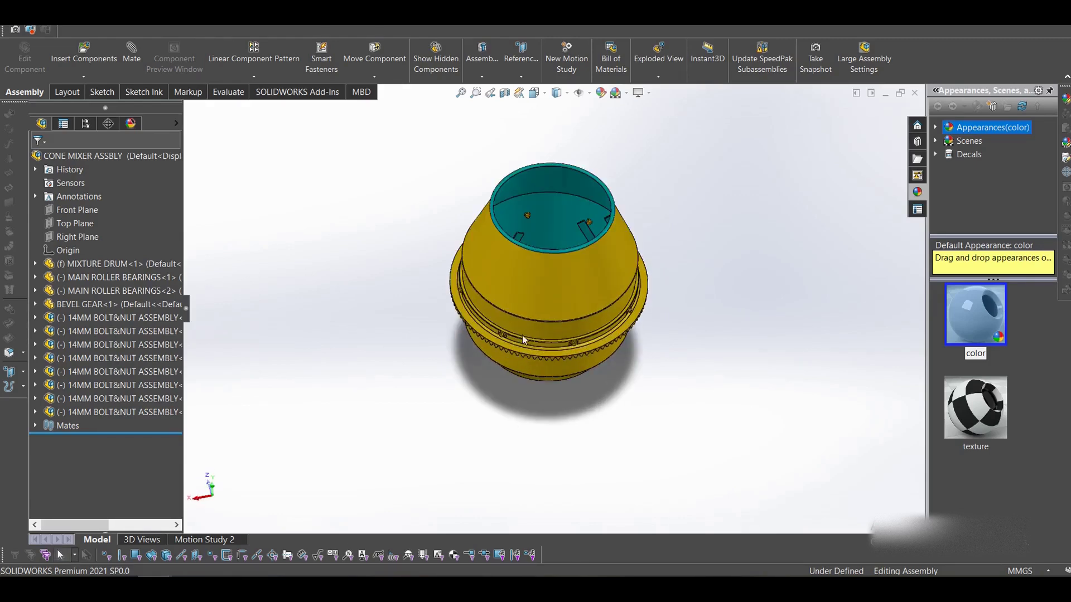
{"action": "scroll", "coordinate": [557, 262], "scroll_direction": "down", "scroll_amount": 3}
{"action": "middle_click_drag", "start_coordinate": [564, 249], "coordinate": [464, 214]}
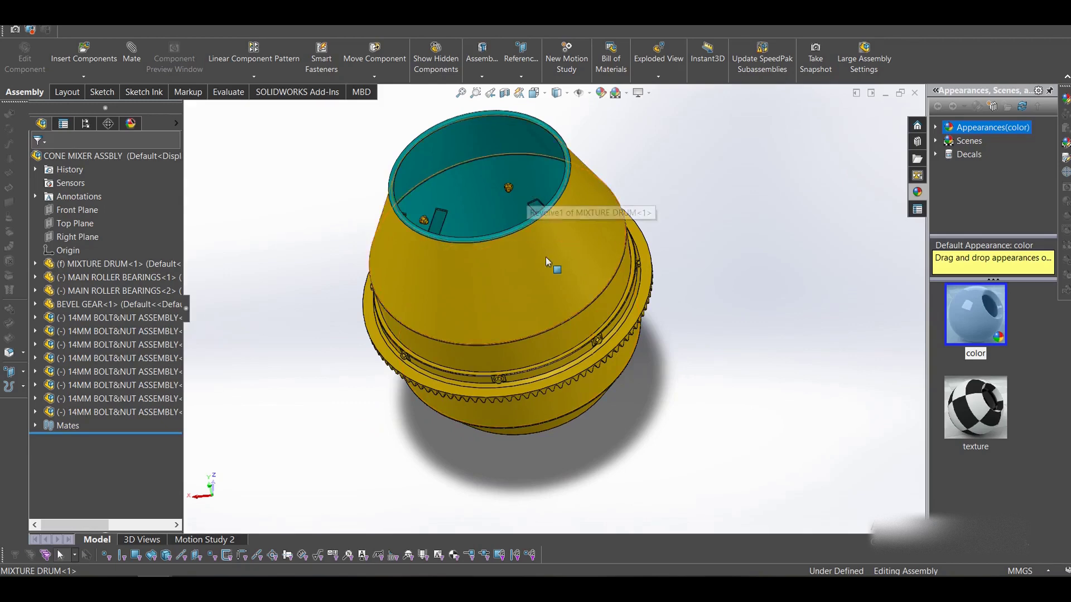
{"action": "middle_click_drag", "start_coordinate": [557, 398], "coordinate": [577, 362]}
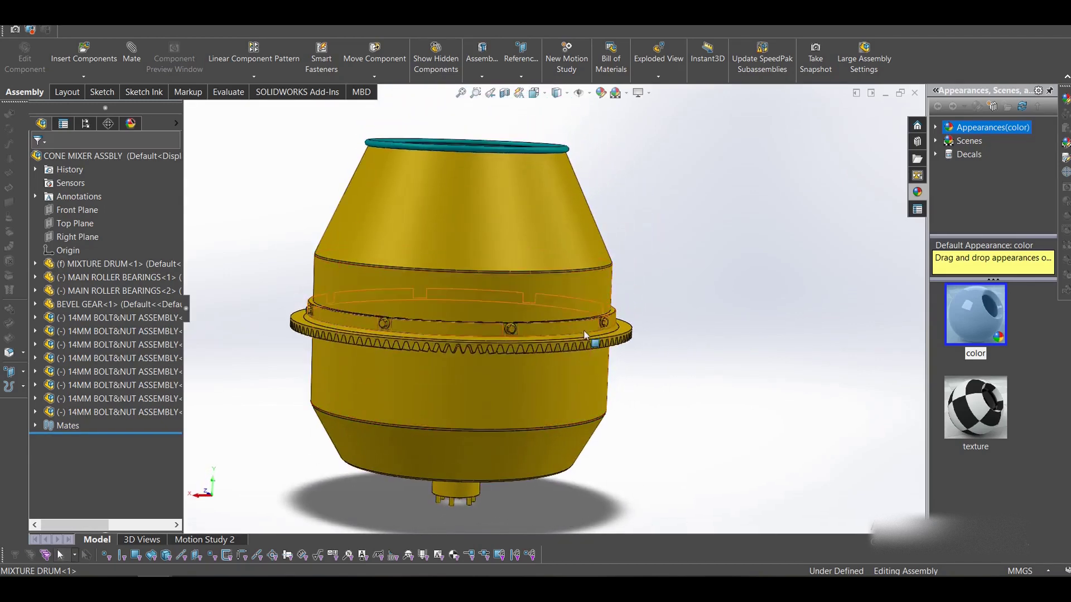
{"action": "scroll", "coordinate": [577, 363], "scroll_direction": "up", "scroll_amount": 3}
{"action": "middle_click_drag", "start_coordinate": [515, 418], "coordinate": [511, 296]}
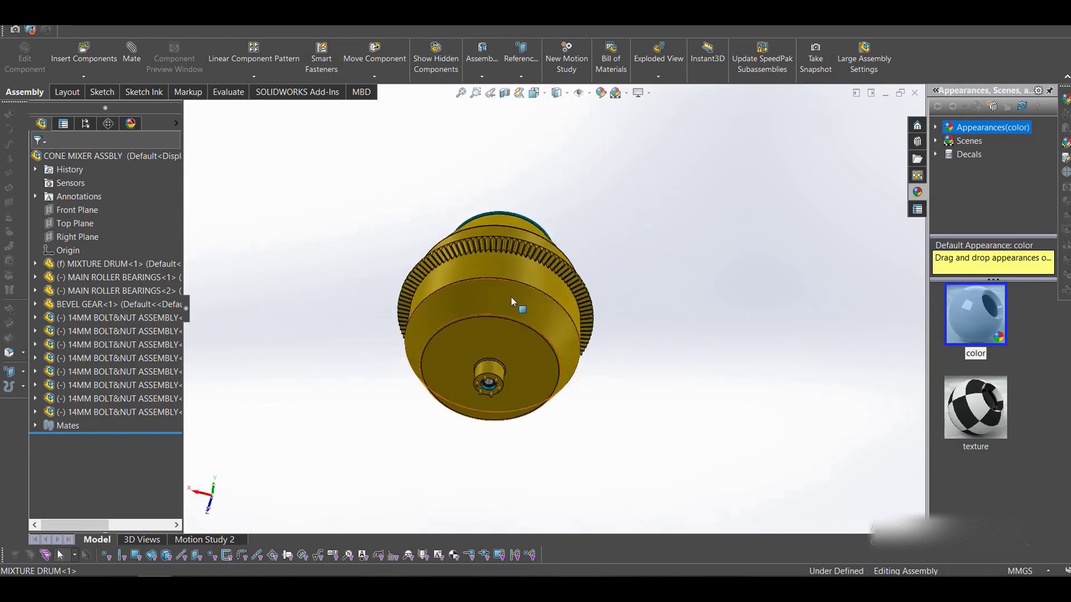
Step: Examine the hub beneath the drum up close and highlight the roller bearing's inner bore inside it
{"action": "scroll", "coordinate": [485, 386], "scroll_direction": "down", "scroll_amount": 8}
{"action": "scroll", "coordinate": [489, 388], "scroll_direction": "down", "scroll_amount": 2}
{"action": "left_click", "coordinate": [530, 334]}
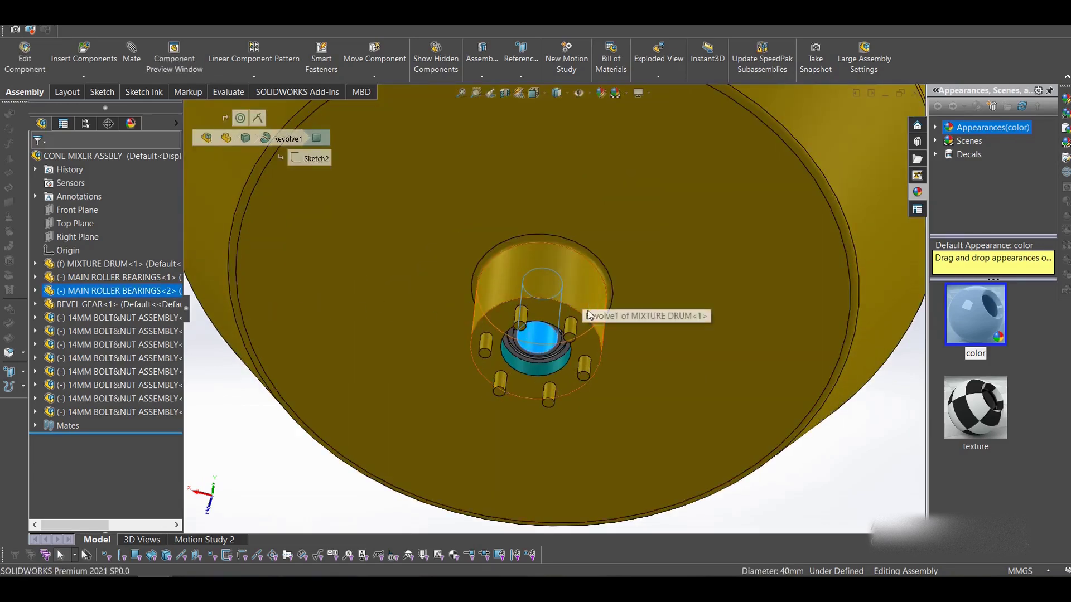
{"action": "left_click", "coordinate": [288, 469]}
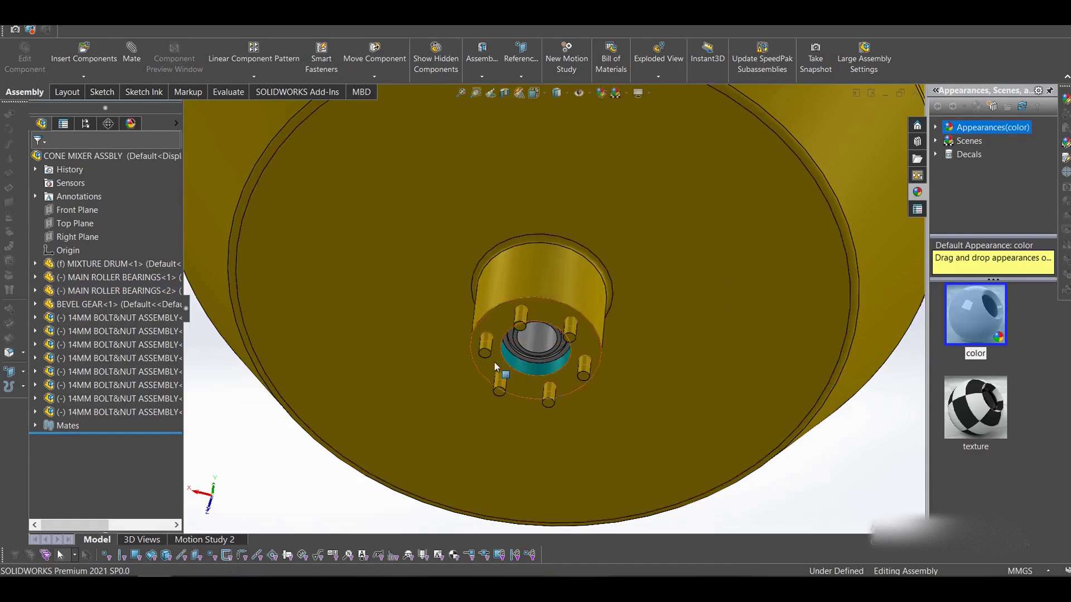
{"action": "left_click", "coordinate": [548, 341]}
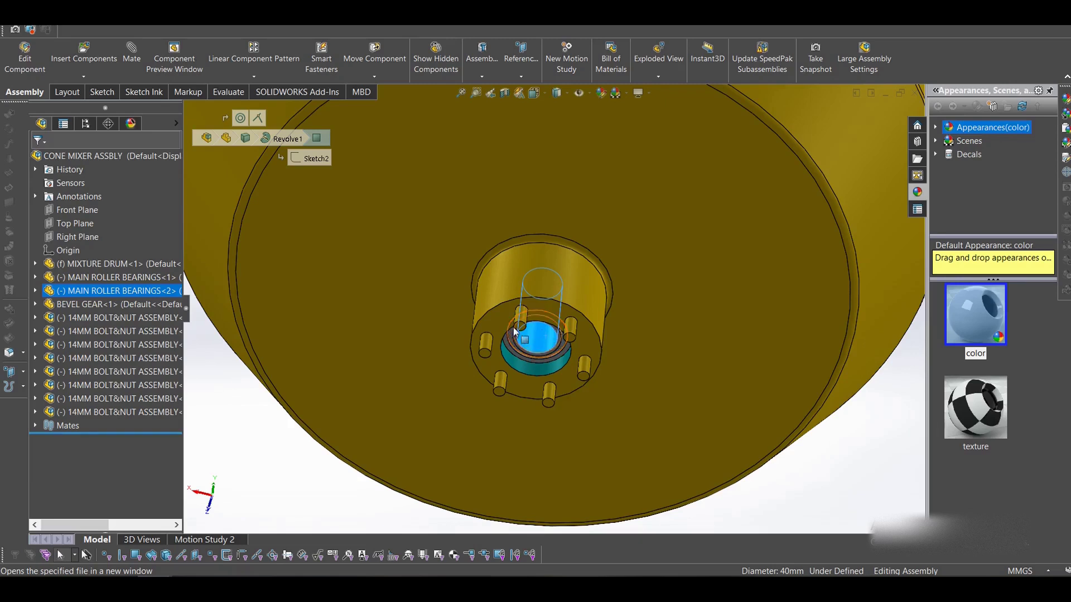
{"action": "left_click", "coordinate": [266, 458]}
Step: Inspect the drum hub and its studs from another angle, highlighting the whole MAIN ROLLER BEARINGS<2> component
{"action": "scroll", "coordinate": [454, 379], "scroll_direction": "up", "scroll_amount": 3}
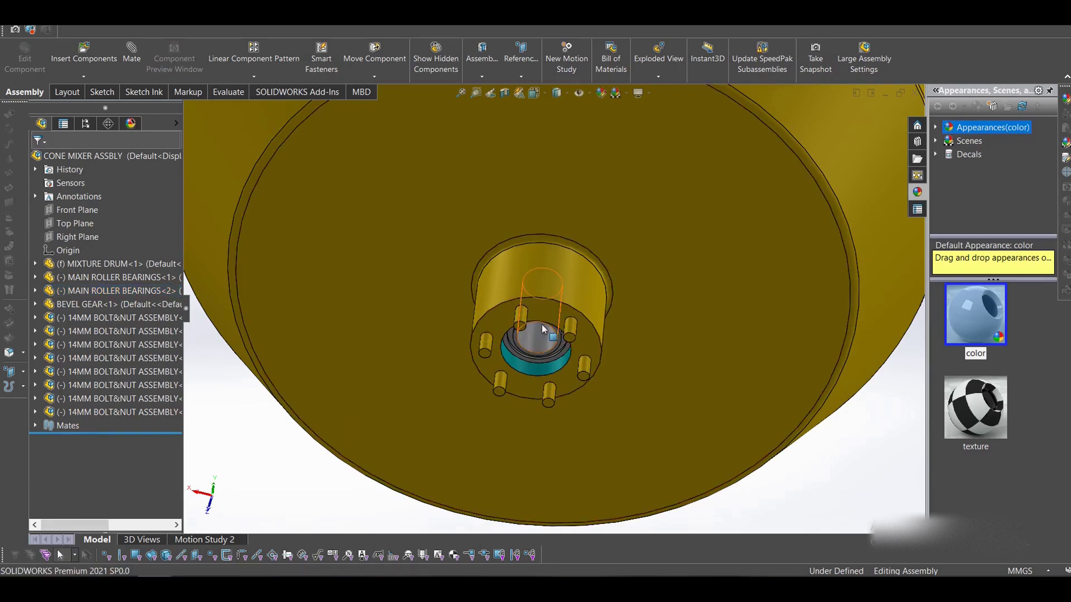
{"action": "scroll", "coordinate": [527, 352], "scroll_direction": "up", "scroll_amount": 3}
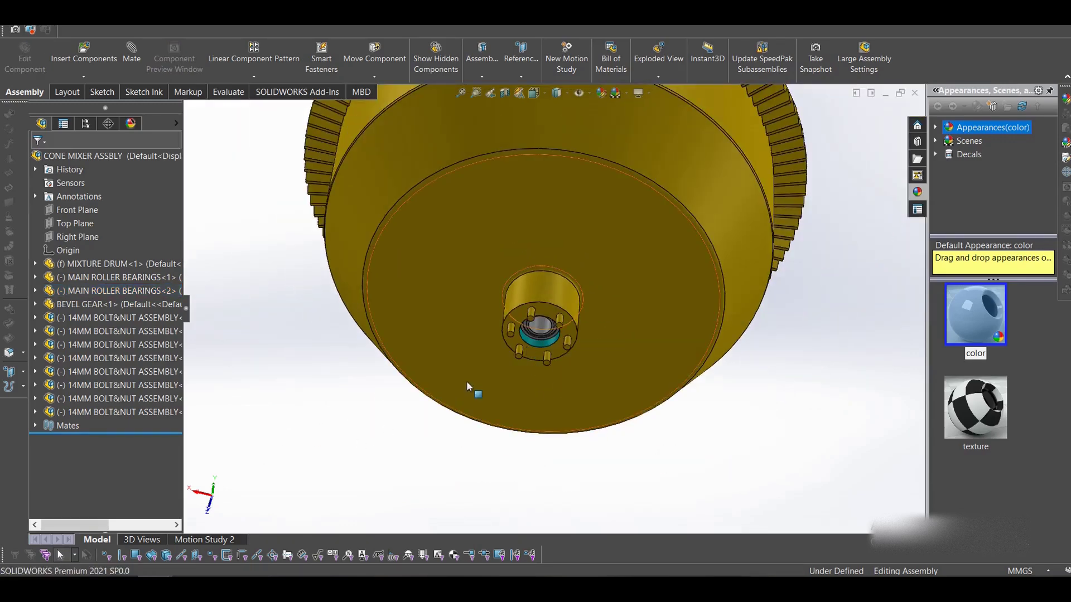
{"action": "middle_click_drag", "start_coordinate": [507, 369], "coordinate": [527, 349]}
{"action": "scroll", "coordinate": [540, 315], "scroll_direction": "down", "scroll_amount": 3}
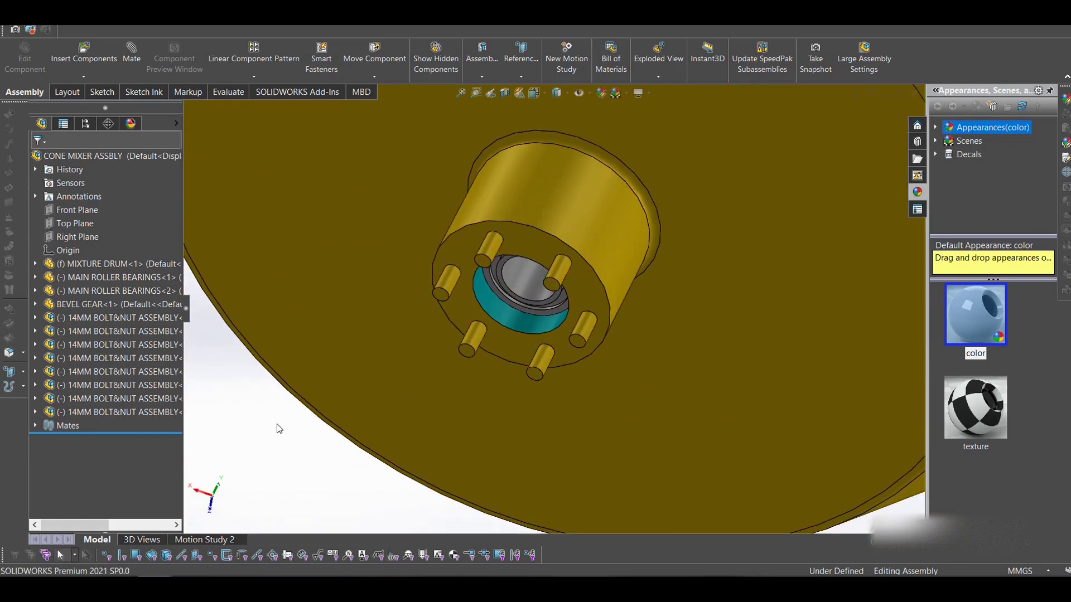
{"action": "left_click", "coordinate": [525, 275]}
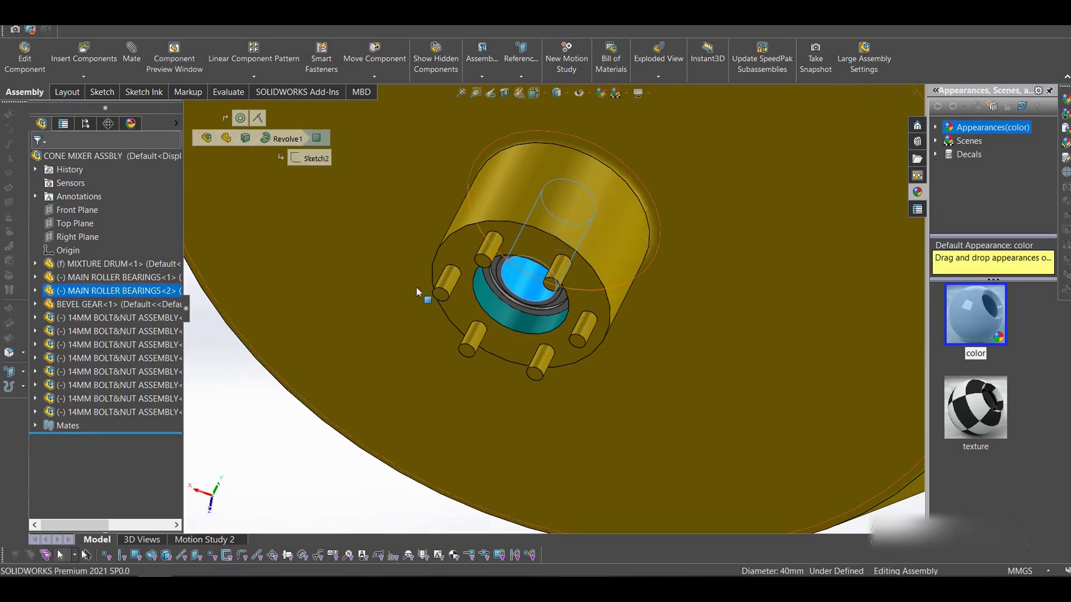
{"action": "left_click", "coordinate": [136, 293]}
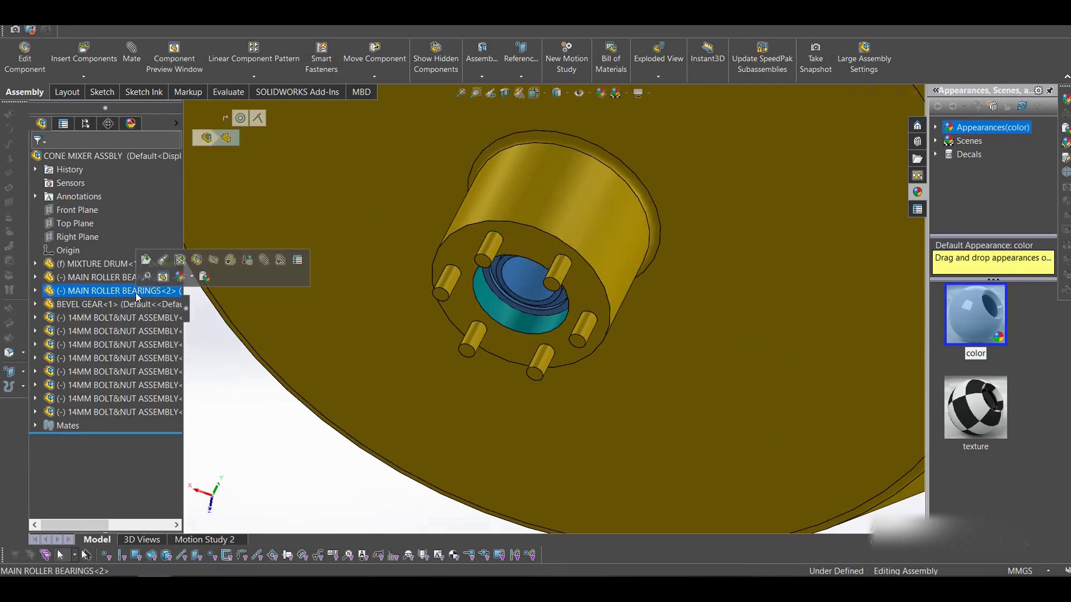
{"action": "left_click", "coordinate": [260, 441]}
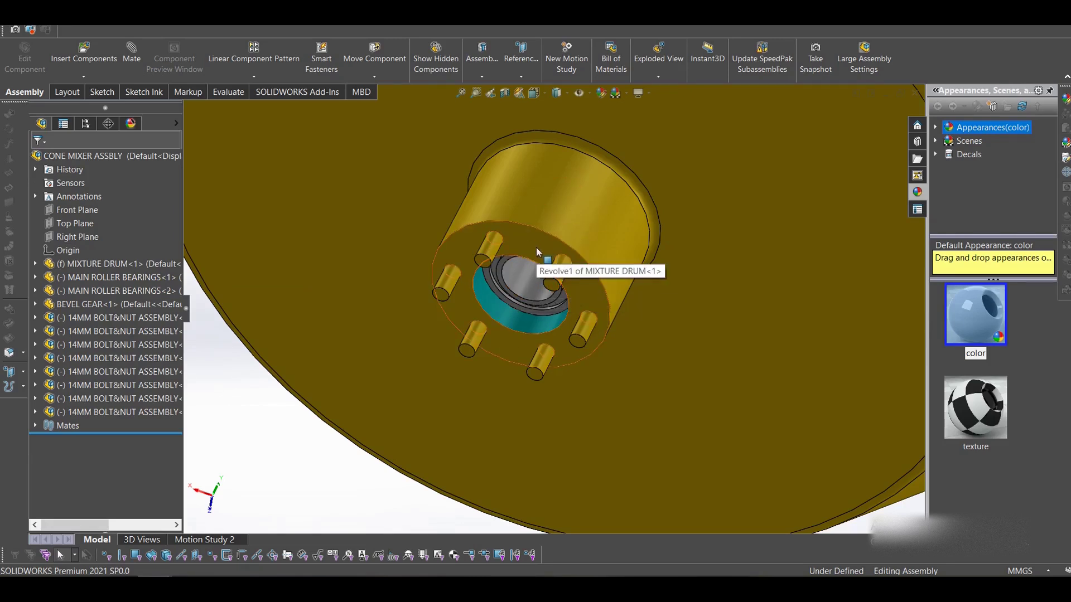
Step: Highlight the inner bore of MAIN ROLLER BEARINGS<2> in the drum hub and return to a view of the whole drum
{"action": "left_click", "coordinate": [527, 271]}
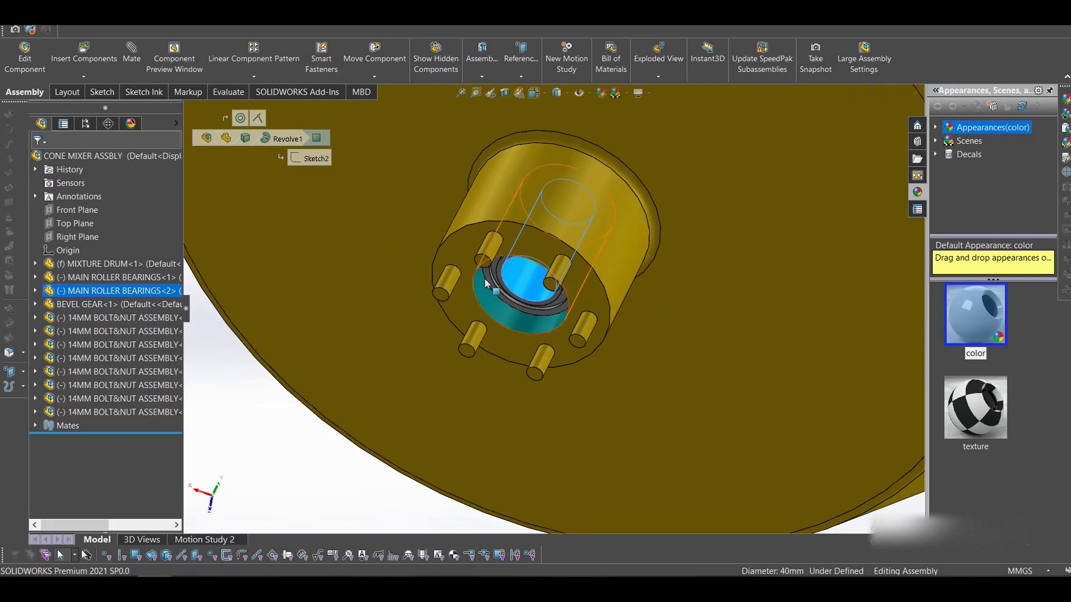
{"action": "scroll", "coordinate": [487, 282], "scroll_direction": "up", "scroll_amount": 10}
{"action": "middle_click_drag", "start_coordinate": [518, 205], "coordinate": [460, 293]}
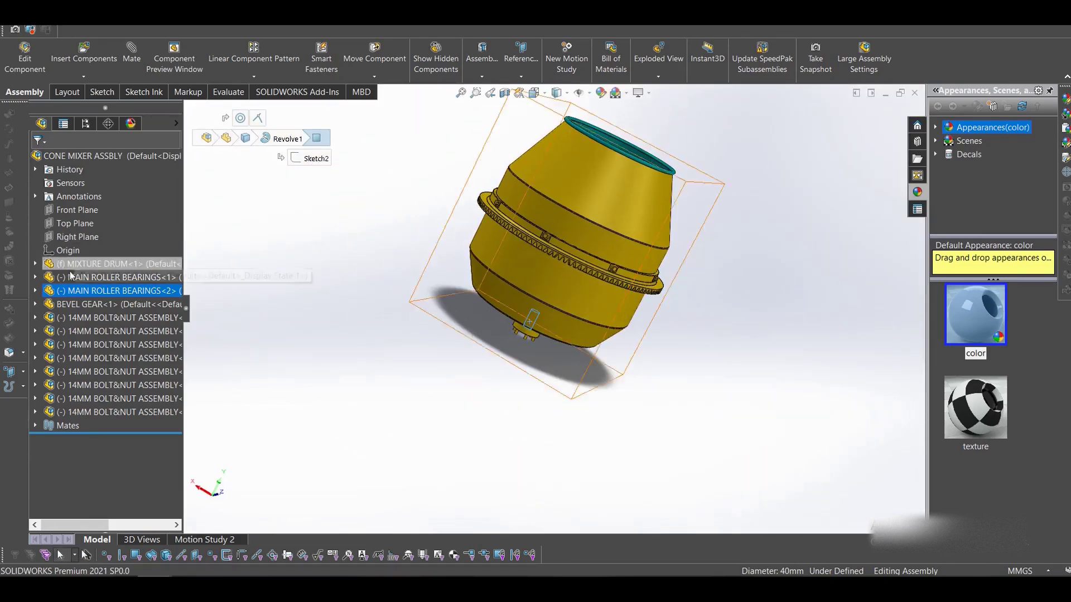
Step: Create a section view of the drum assembly through the Front Plane of MIXTURE DRUM<1>
{"action": "left_click", "coordinate": [39, 264]}
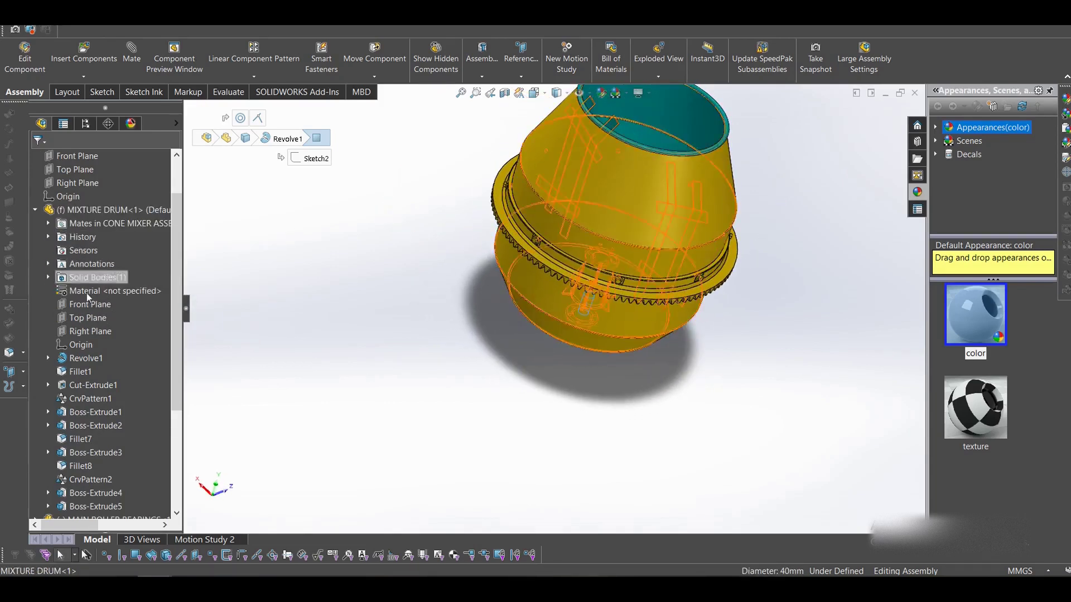
{"action": "left_click", "coordinate": [96, 306]}
{"action": "left_click", "coordinate": [114, 291]}
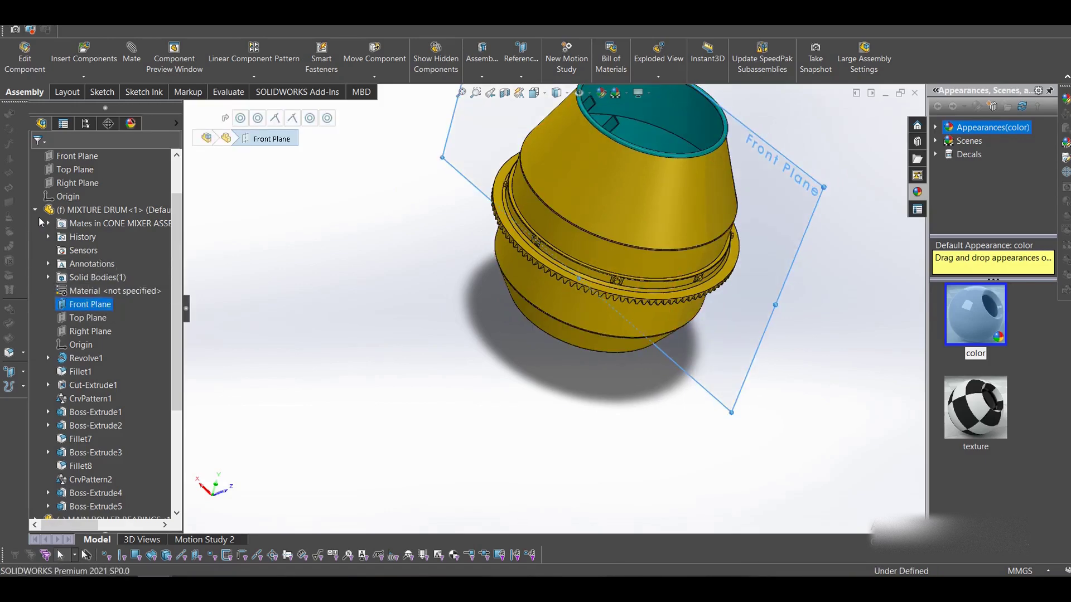
{"action": "left_click", "coordinate": [38, 209]}
{"action": "scroll", "coordinate": [435, 221], "scroll_direction": "up", "scroll_amount": 4}
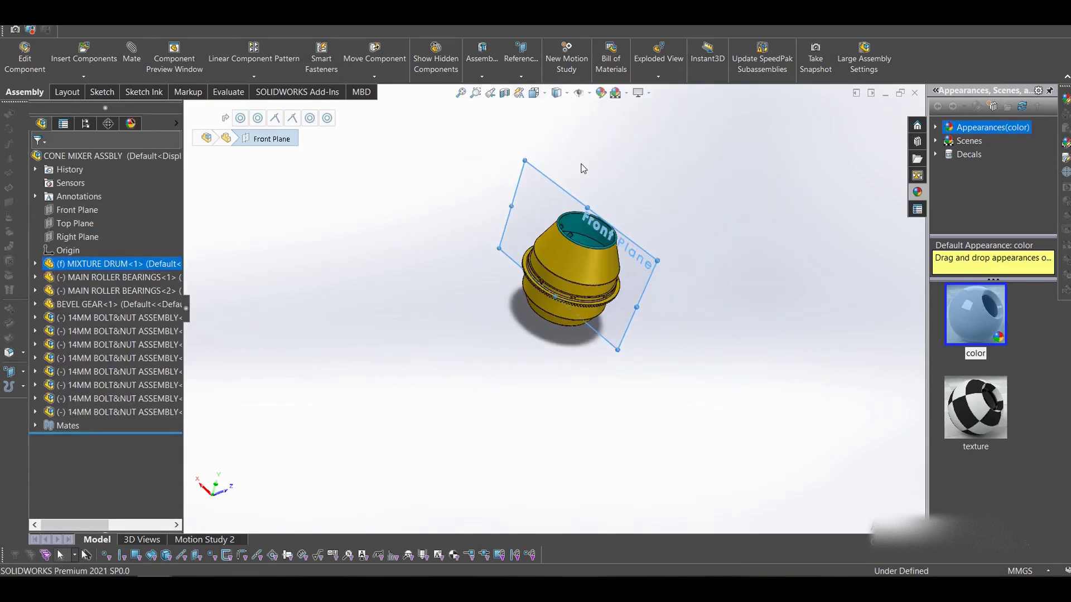
{"action": "left_click", "coordinate": [505, 97]}
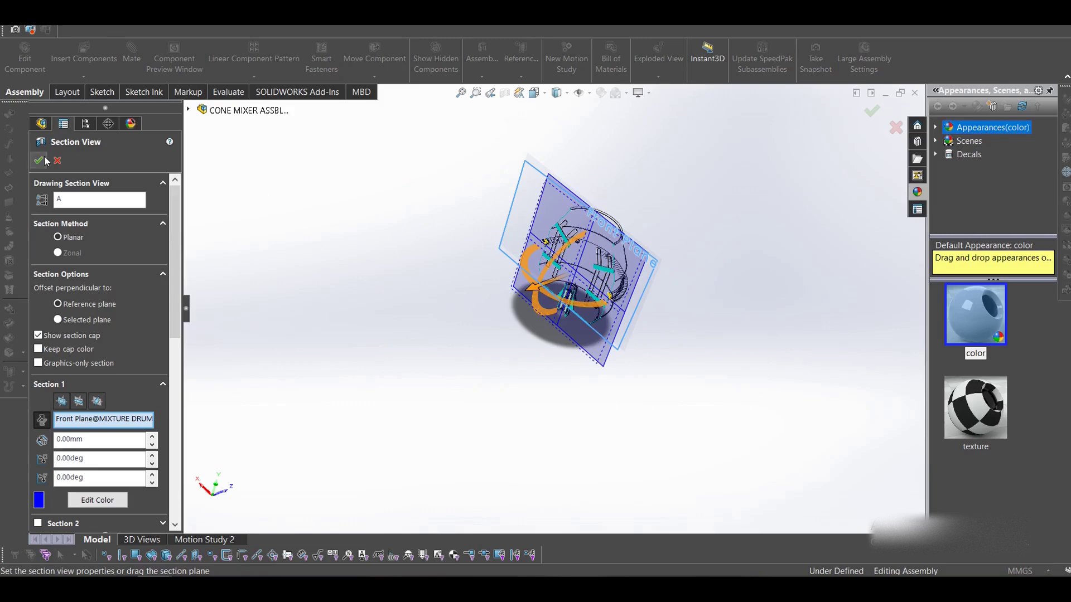
{"action": "left_click", "coordinate": [39, 160]}
Step: Examine the sectioned hub up close, highlighting the bores of both roller bearings and the cut face of the lower one
{"action": "scroll", "coordinate": [561, 321], "scroll_direction": "down", "scroll_amount": 8}
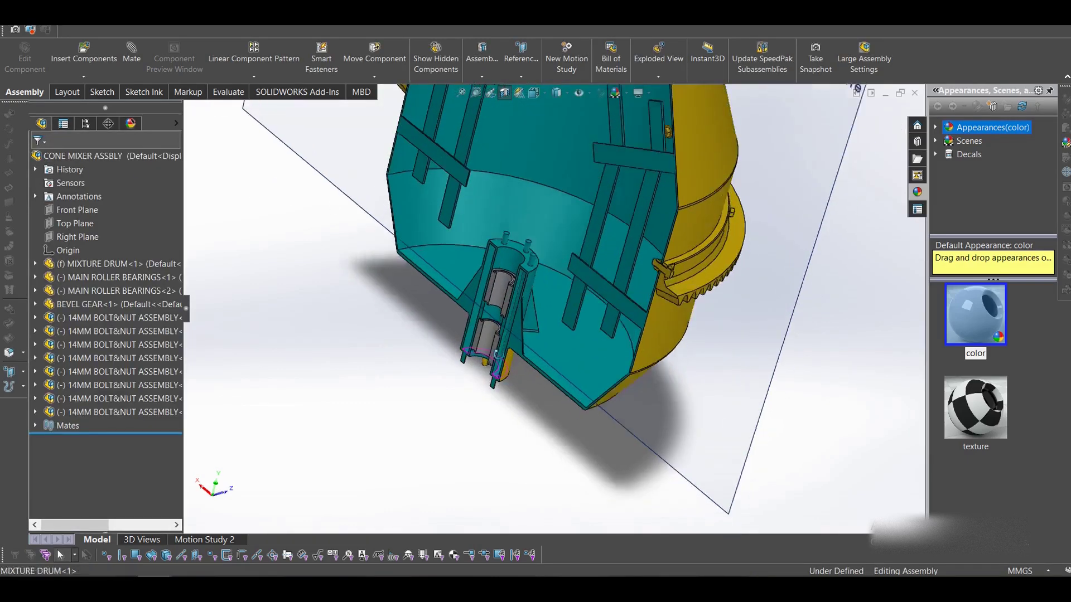
{"action": "scroll", "coordinate": [560, 322], "scroll_direction": "down", "scroll_amount": 5}
{"action": "left_click", "coordinate": [511, 274]}
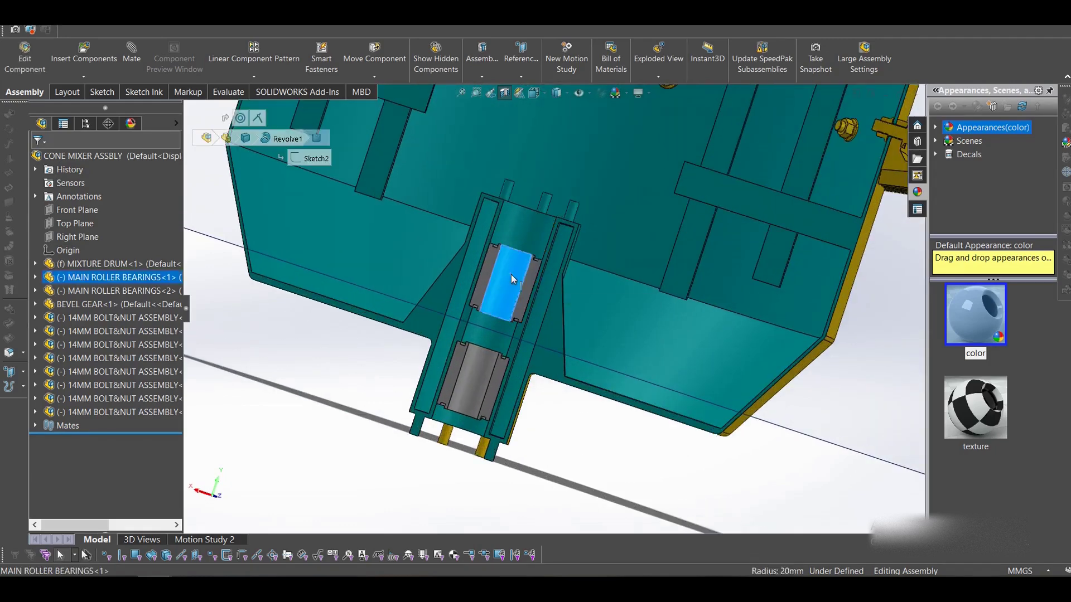
{"action": "left_click", "coordinate": [469, 369]}
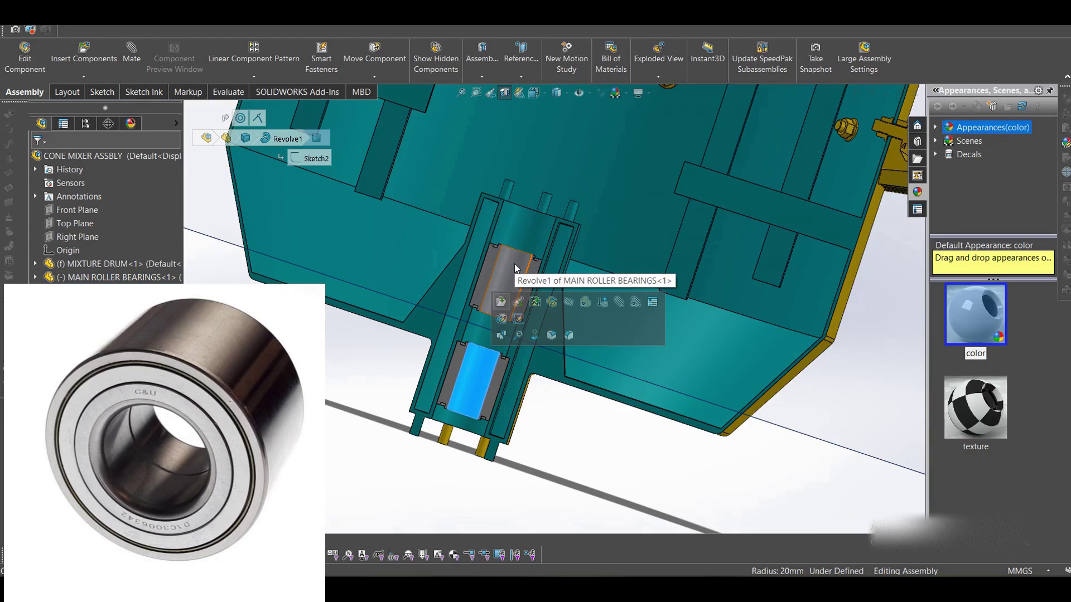
{"action": "left_click", "coordinate": [350, 426]}
{"action": "left_click", "coordinate": [503, 289]}
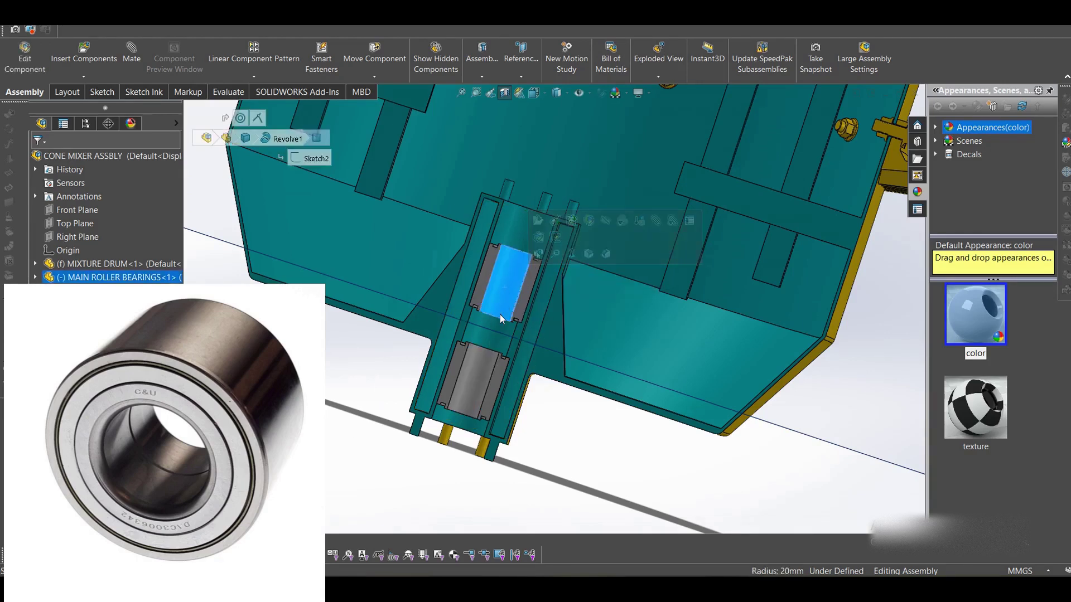
{"action": "left_click", "coordinate": [477, 376]}
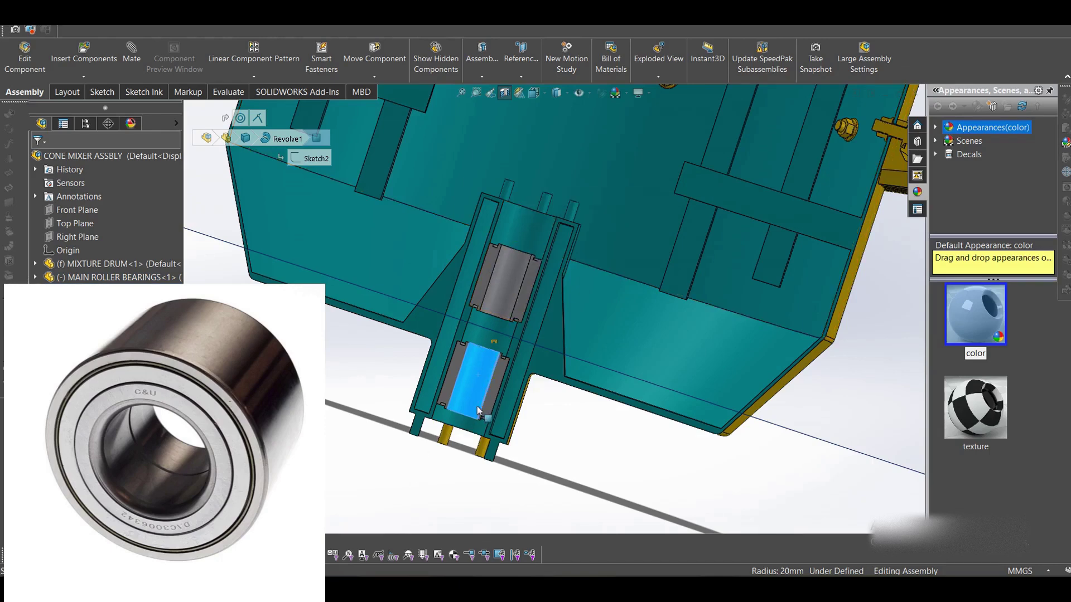
{"action": "left_click", "coordinate": [456, 365]}
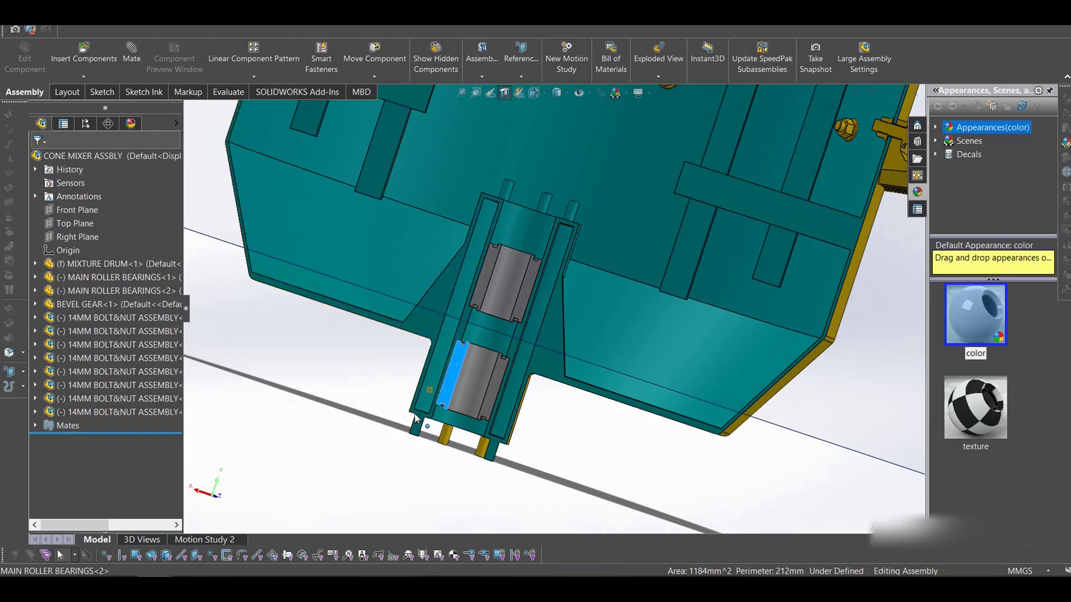
Step: Inspect the sectioned hub from below and above, highlighting its outer and inner end faces that carry the studs
{"action": "mouse_move", "coordinate": [457, 470]}
{"action": "middle_mouse_down"}
{"action": "mouse_move", "coordinate": [446, 460]}
{"action": "mouse_move", "coordinate": [455, 449]}
{"action": "middle_mouse_up"}
{"action": "left_click", "coordinate": [473, 439]}
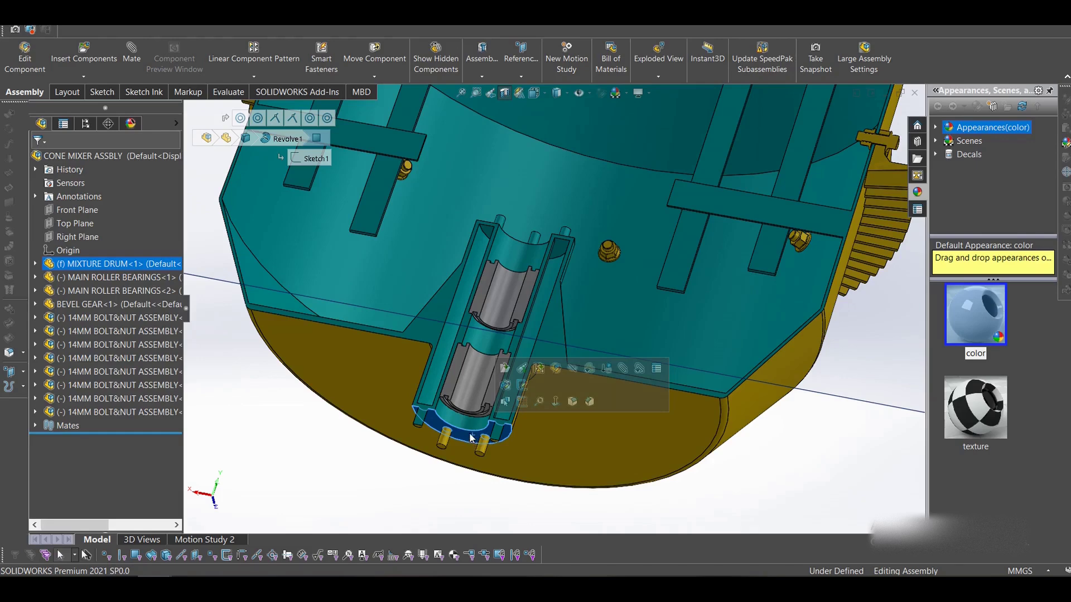
{"action": "scroll", "coordinate": [467, 427], "scroll_direction": "down", "scroll_amount": 5}
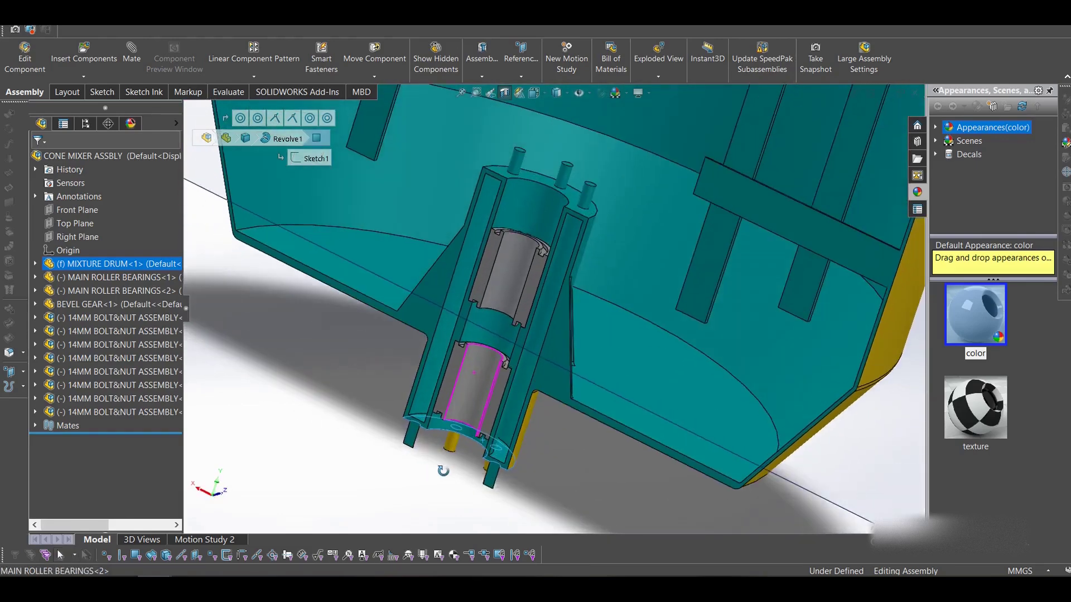
{"action": "middle_click_drag", "start_coordinate": [464, 419], "coordinate": [467, 437]}
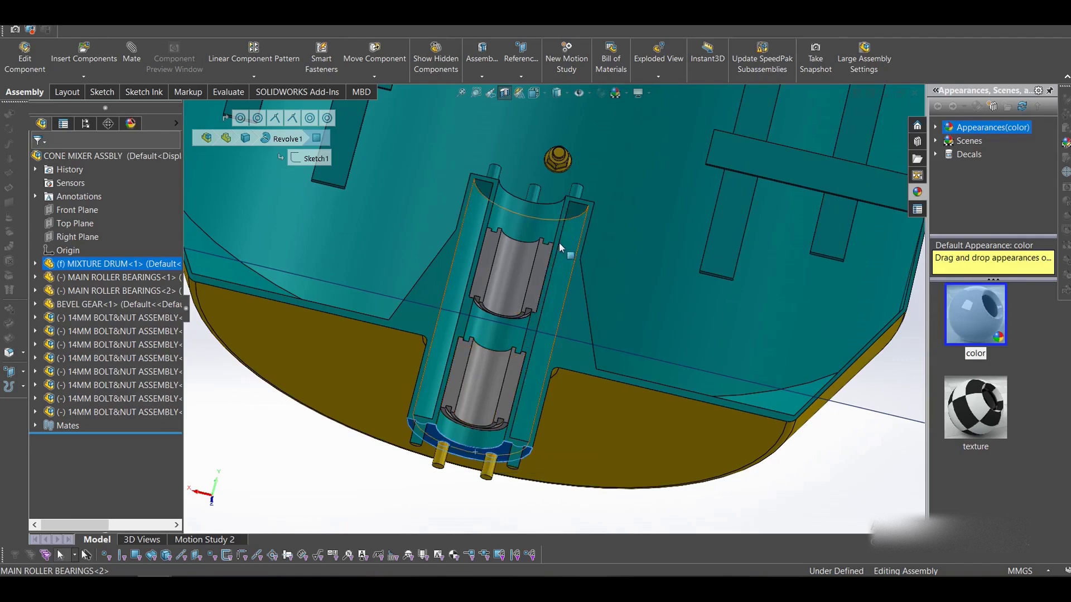
{"action": "middle_click_drag", "start_coordinate": [558, 242], "coordinate": [519, 362]}
{"action": "scroll", "coordinate": [520, 363], "scroll_direction": "down", "scroll_amount": 2}
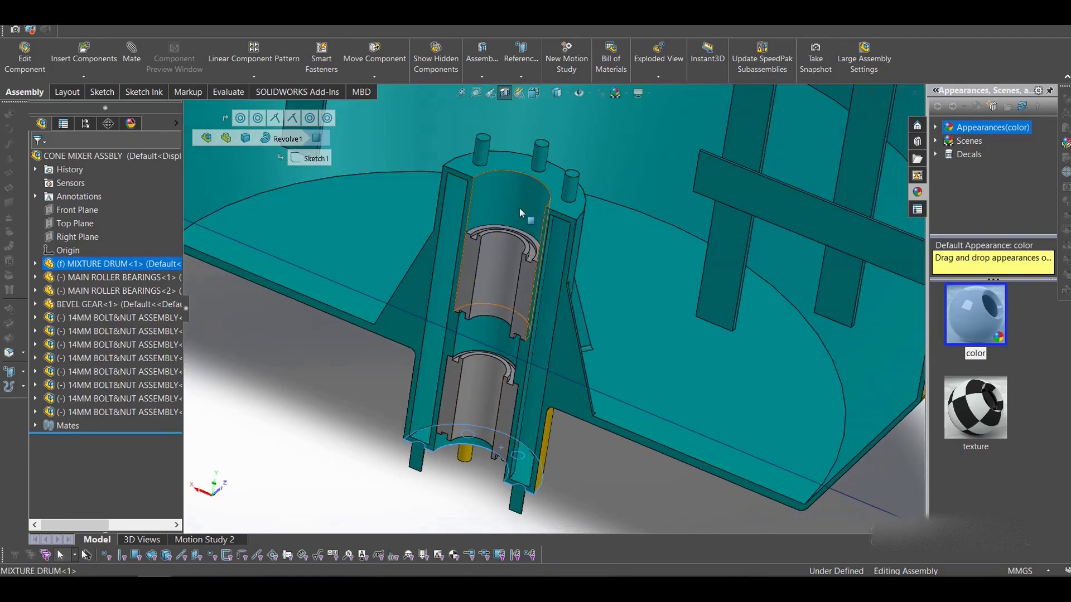
{"action": "left_click", "coordinate": [500, 159]}
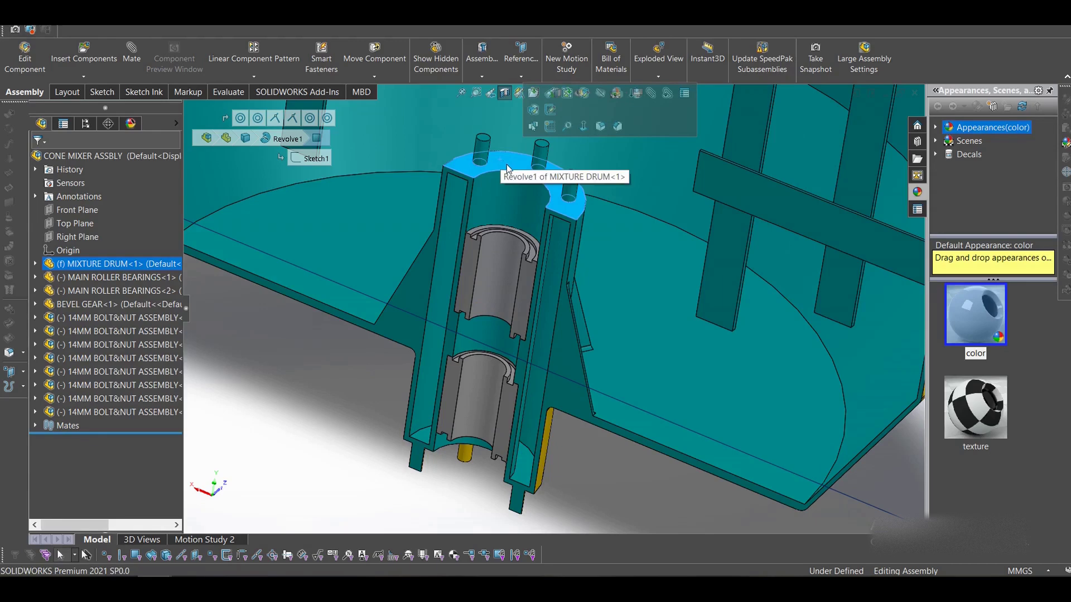
Step: Turn off the section view and show the complete drum assembly
{"action": "scroll", "coordinate": [568, 268], "scroll_direction": "up", "scroll_amount": 3}
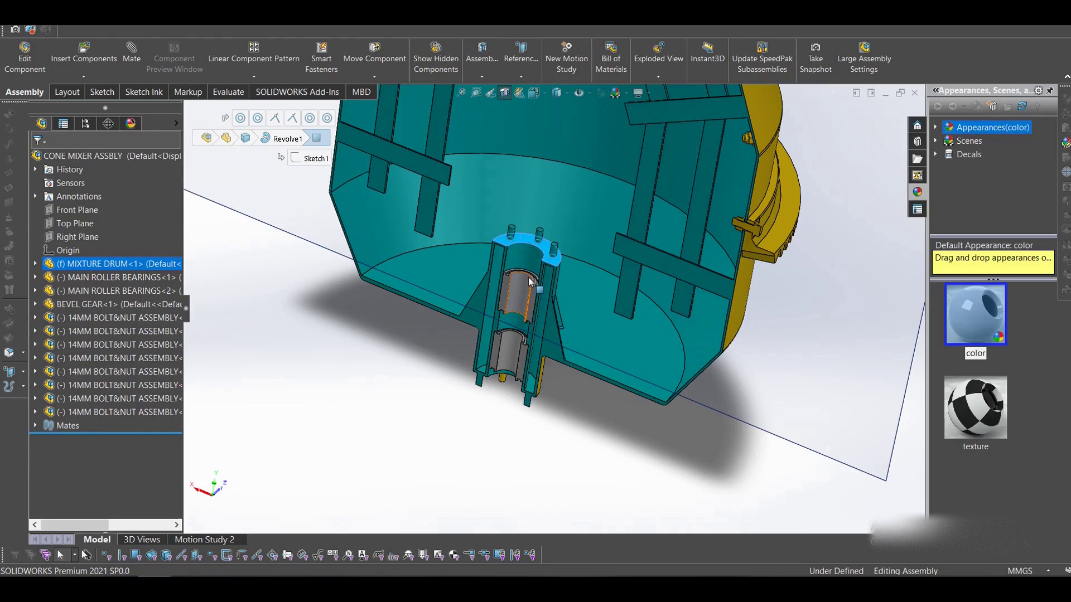
{"action": "scroll", "coordinate": [564, 195], "scroll_direction": "up", "scroll_amount": 4}
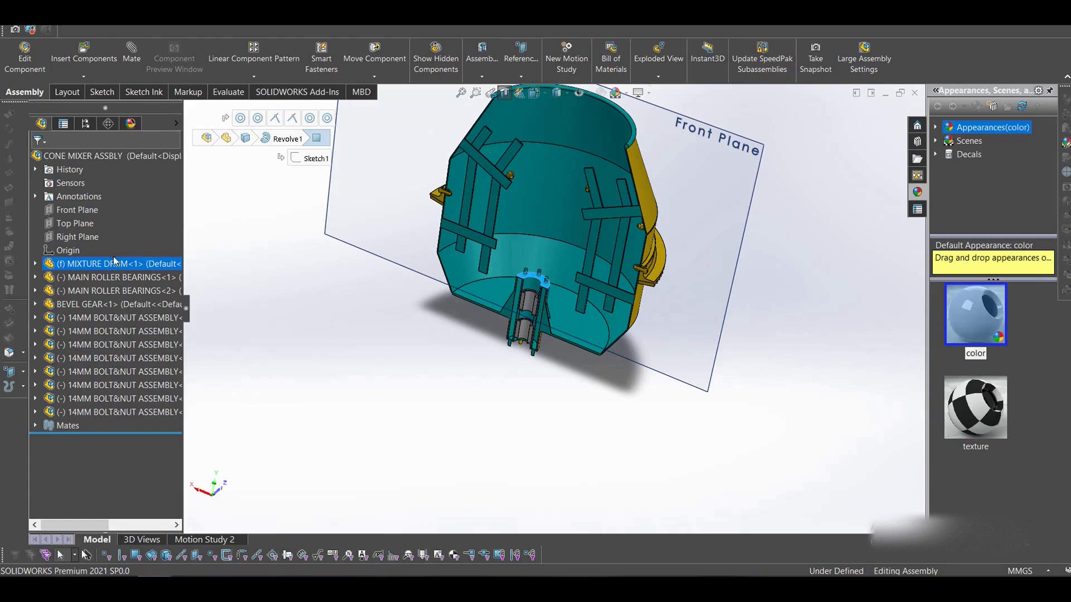
{"action": "left_click", "coordinate": [687, 253]}
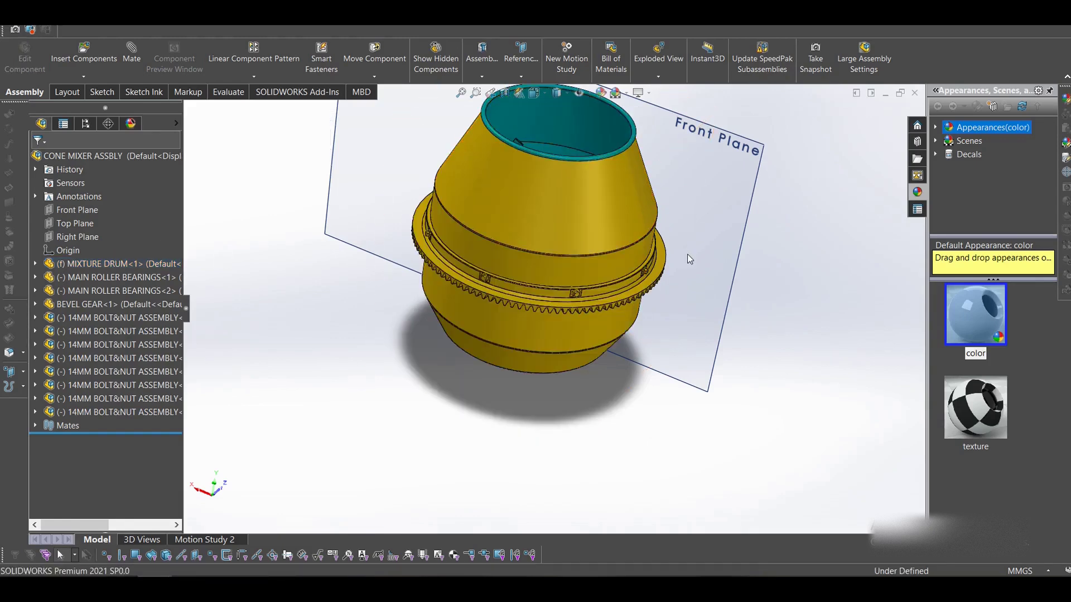
Step: Open the BEVEL GEAR<1> part in position in its own window and turn it to show the toothed side
{"action": "left_click", "coordinate": [522, 287]}
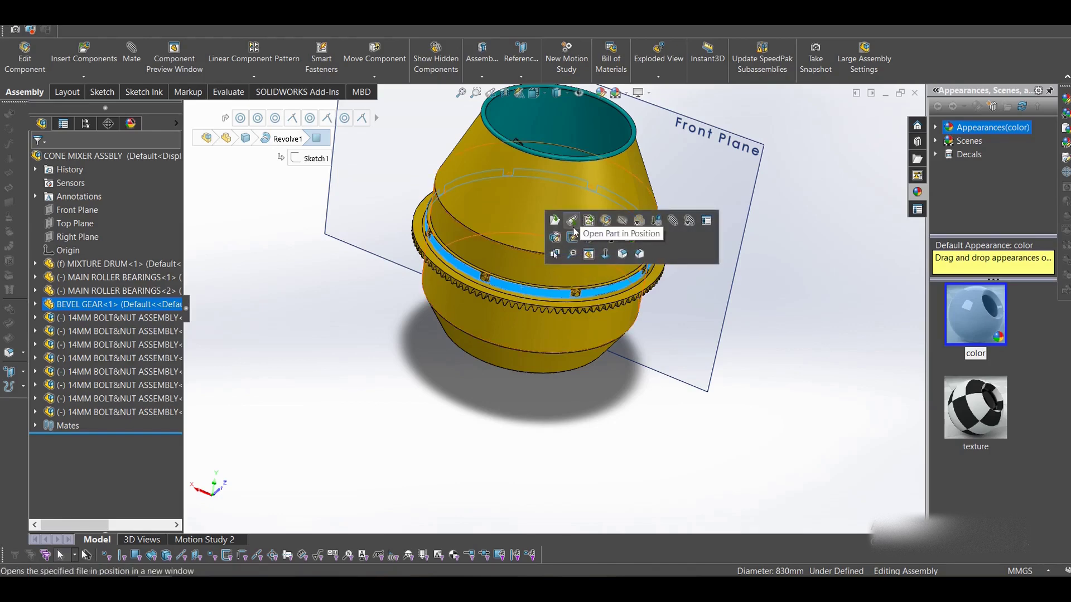
{"action": "left_click", "coordinate": [573, 220]}
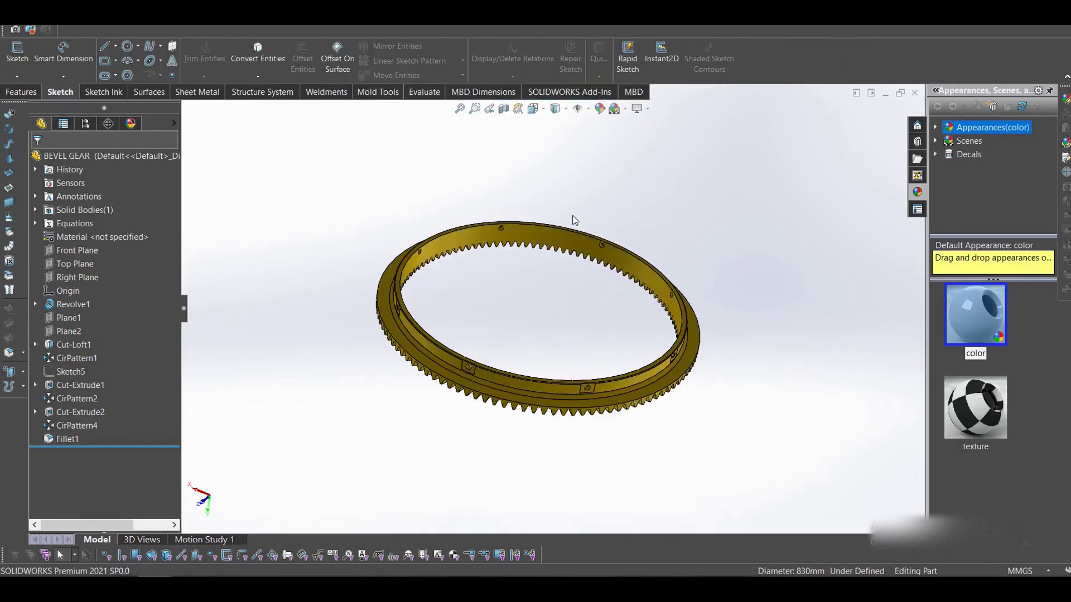
{"action": "middle_click_drag", "start_coordinate": [550, 389], "coordinate": [671, 167]}
{"action": "middle_click_drag", "start_coordinate": [484, 462], "coordinate": [503, 210]}
{"action": "scroll", "coordinate": [529, 315], "scroll_direction": "up", "scroll_amount": 3}
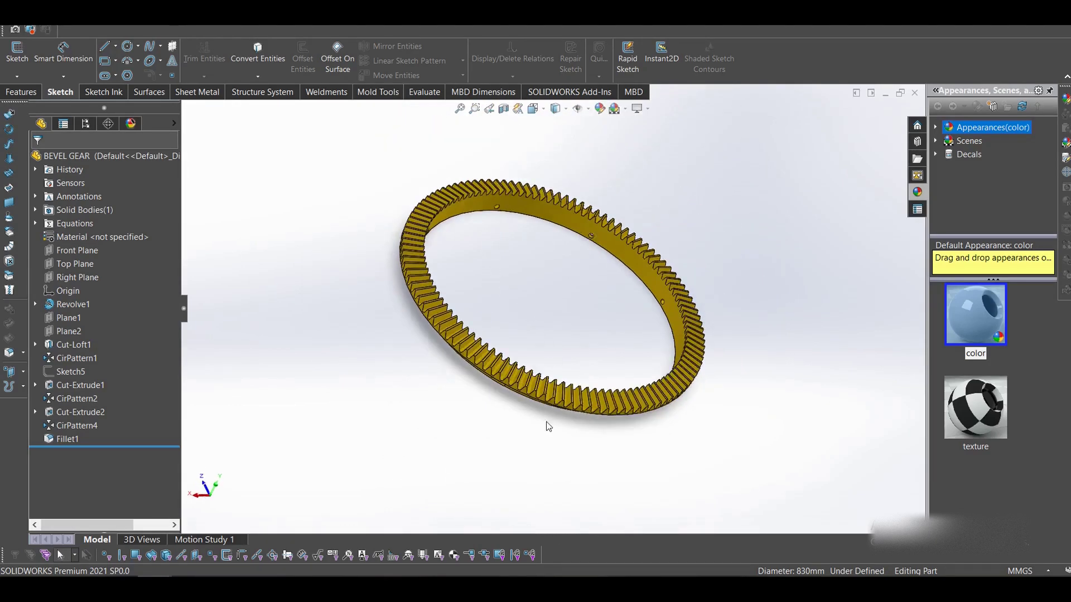
Step: Inspect the bevel gear's ring of teeth and inner wall from above
{"action": "middle_click_drag", "start_coordinate": [548, 426], "coordinate": [442, 370]}
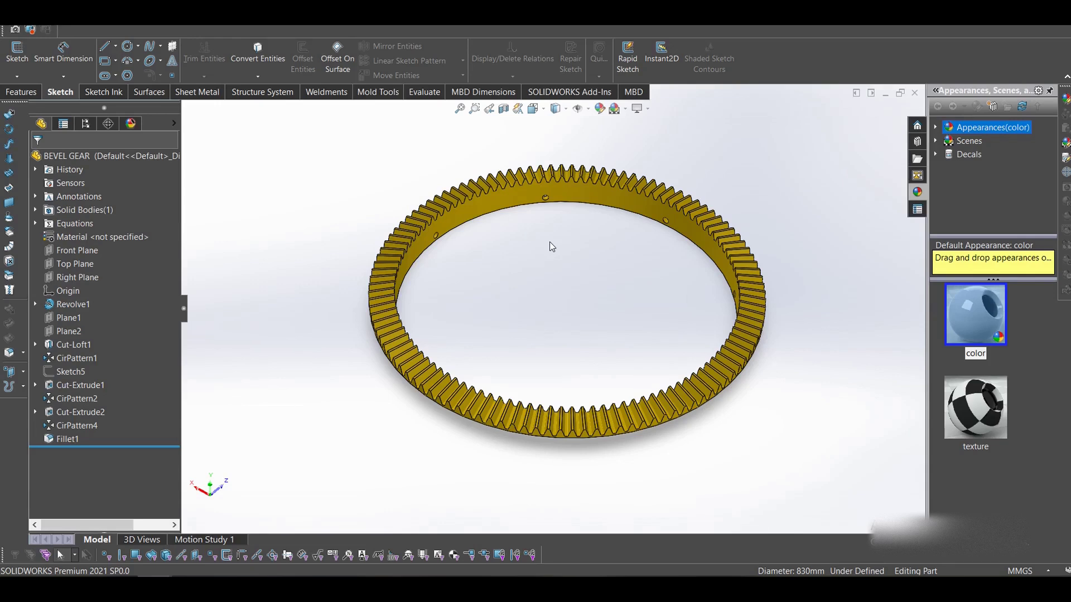
{"action": "scroll", "coordinate": [481, 273], "scroll_direction": "up", "scroll_amount": 2}
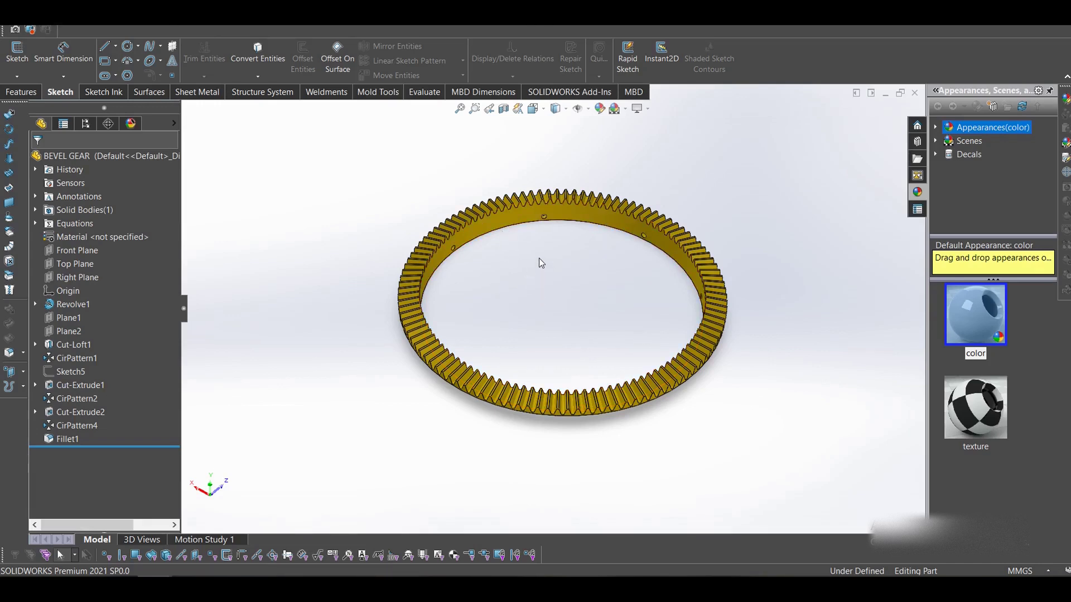
{"action": "left_click", "coordinate": [578, 216]}
{"action": "left_click", "coordinate": [586, 263]}
{"action": "scroll", "coordinate": [441, 435], "scroll_direction": "down", "scroll_amount": 2}
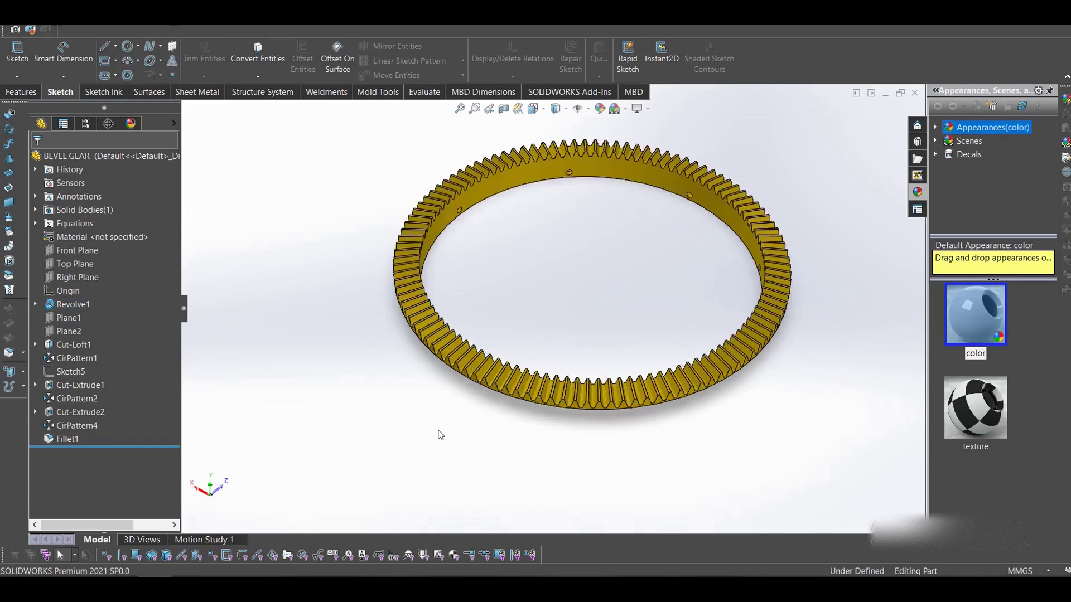
Step: Inspect the bevel gear from below and from the side, including its flange, rim and flat back face
{"action": "middle_click_drag", "start_coordinate": [440, 435], "coordinate": [476, 245]}
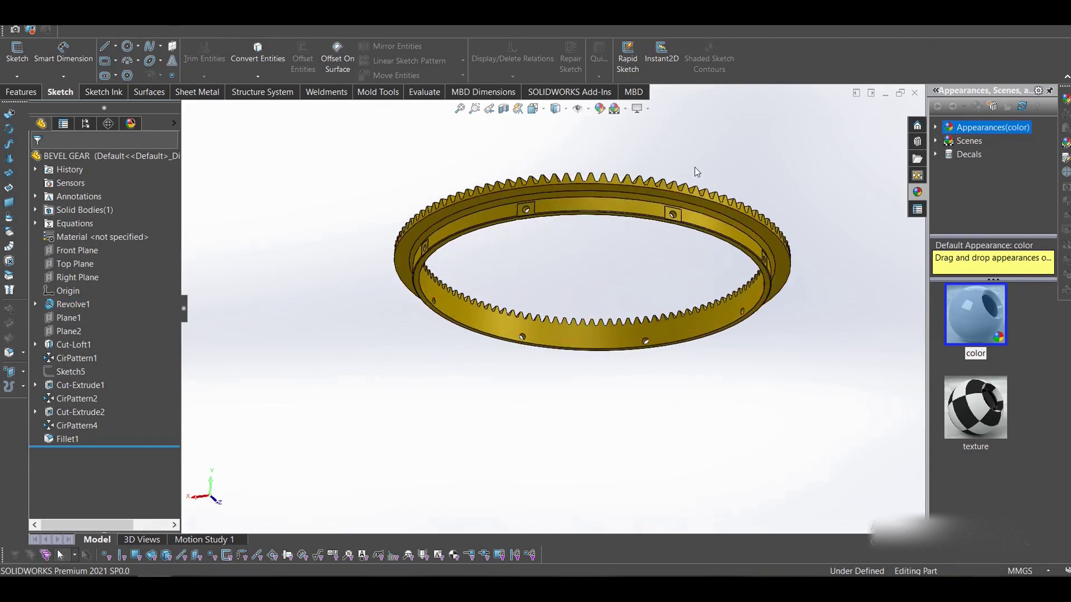
{"action": "middle_click_drag", "start_coordinate": [709, 172], "coordinate": [718, 298]}
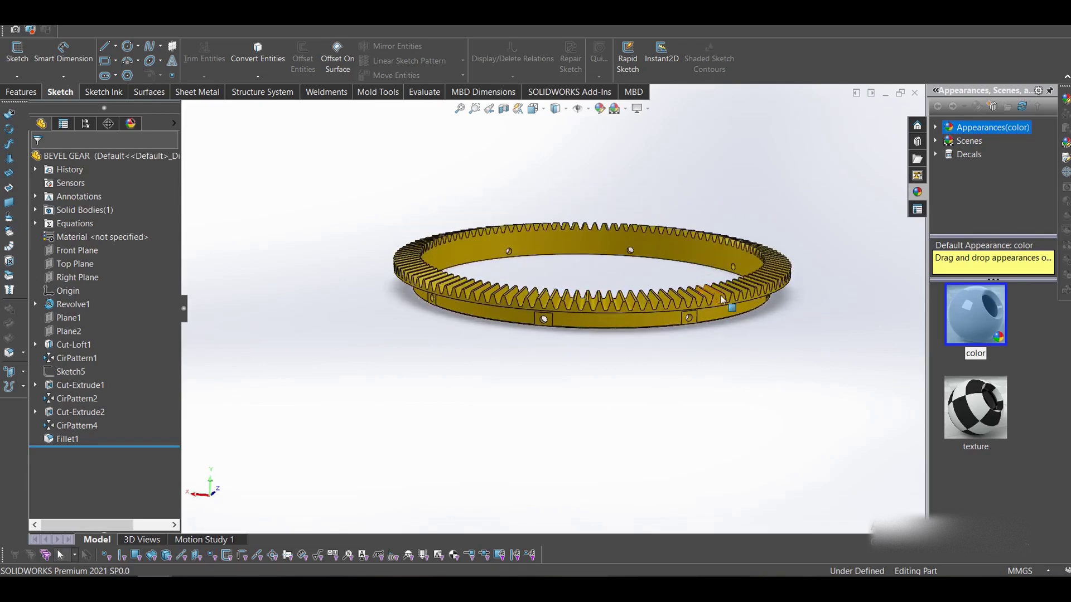
{"action": "middle_click_drag", "start_coordinate": [612, 280], "coordinate": [583, 195]}
{"action": "scroll", "coordinate": [597, 279], "scroll_direction": "up", "scroll_amount": 2}
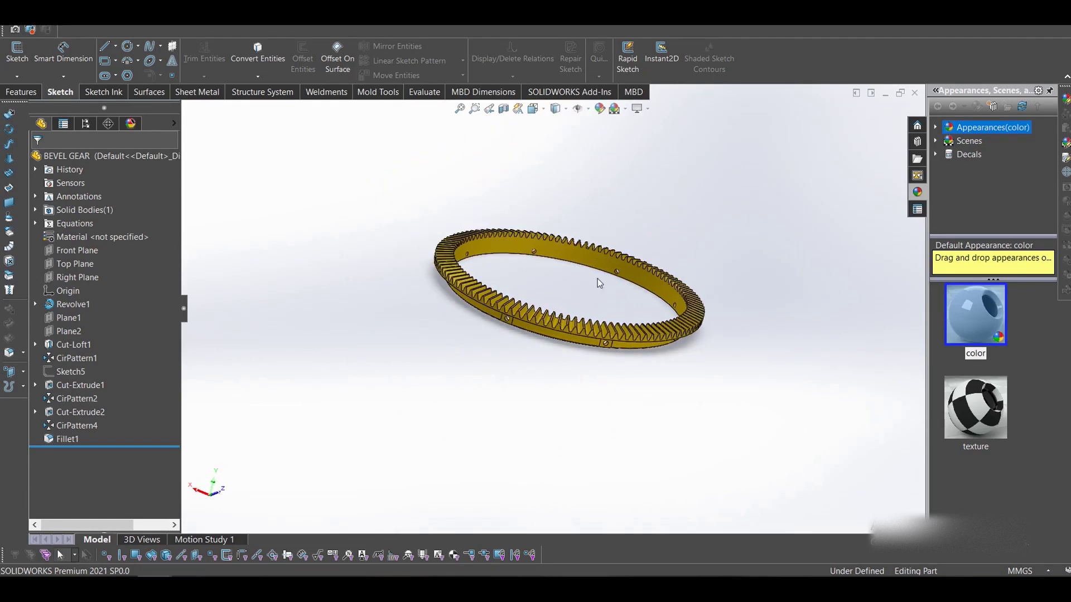
{"action": "middle_click_drag", "start_coordinate": [594, 380], "coordinate": [621, 145]}
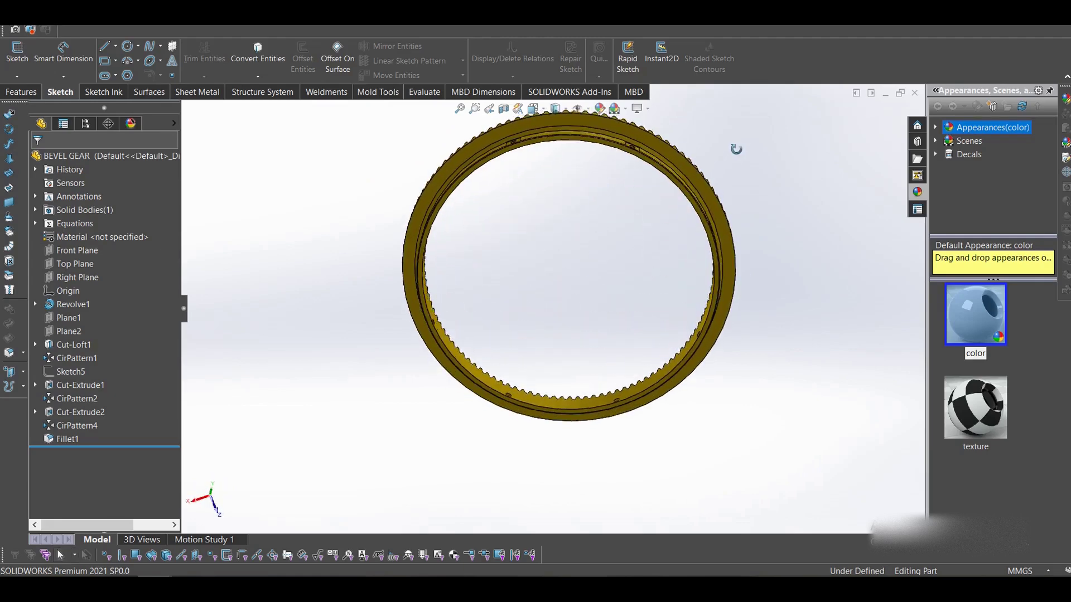
{"action": "middle_click_drag", "start_coordinate": [733, 149], "coordinate": [615, 222]}
Step: Examine the bolt holes in the bevel gear's rim up close, highlight one of them, and return to an overall view of the teeth
{"action": "scroll", "coordinate": [499, 285], "scroll_direction": "down", "scroll_amount": 5}
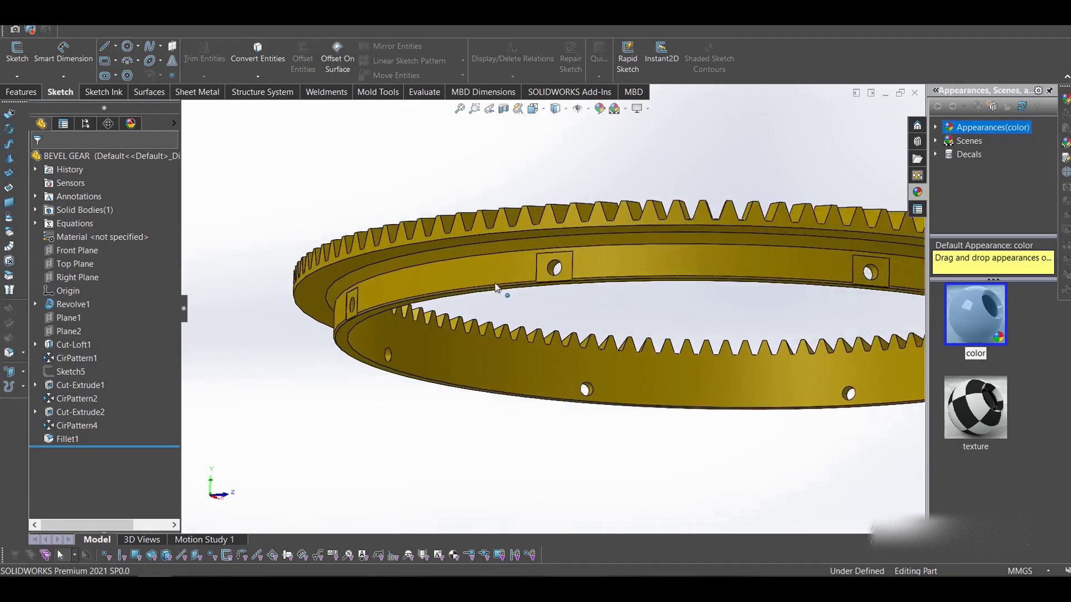
{"action": "left_click", "coordinate": [568, 268]}
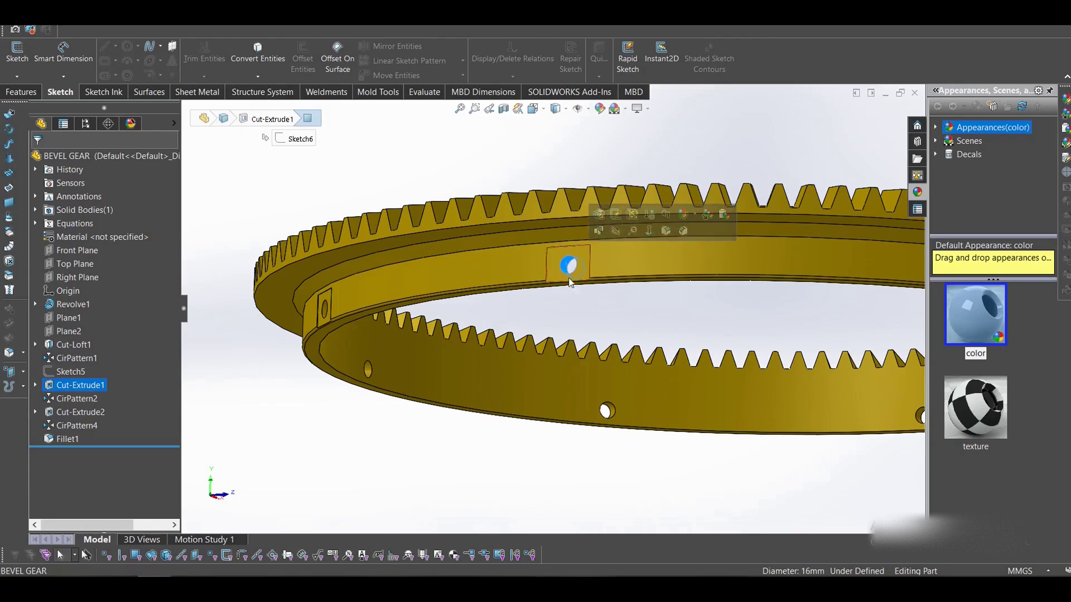
{"action": "left_click", "coordinate": [618, 300]}
{"action": "scroll", "coordinate": [552, 144], "scroll_direction": "up", "scroll_amount": 4}
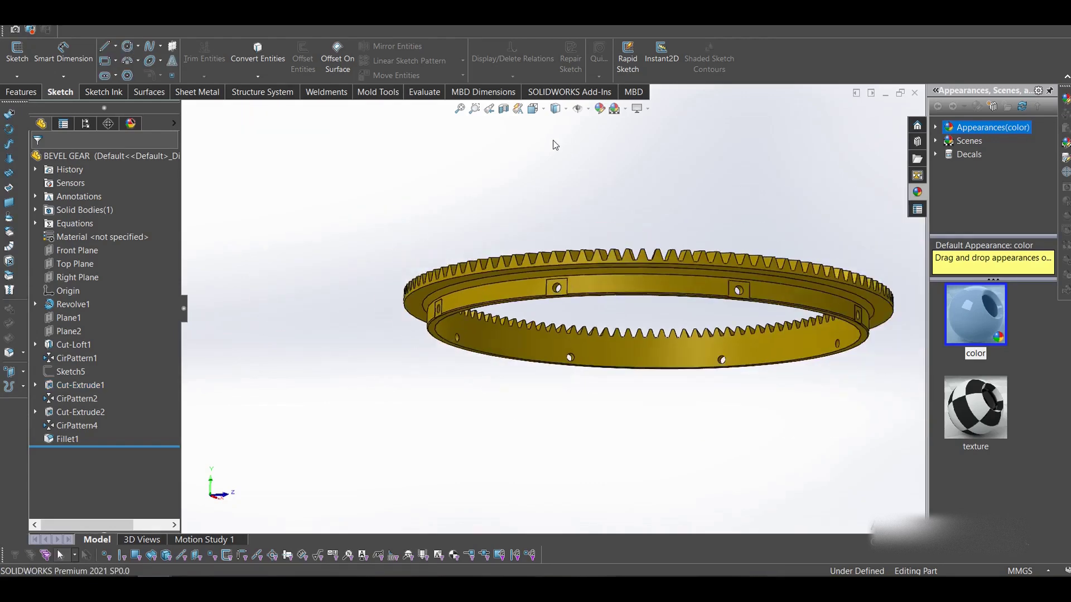
{"action": "middle_click_drag", "start_coordinate": [554, 143], "coordinate": [544, 299]}
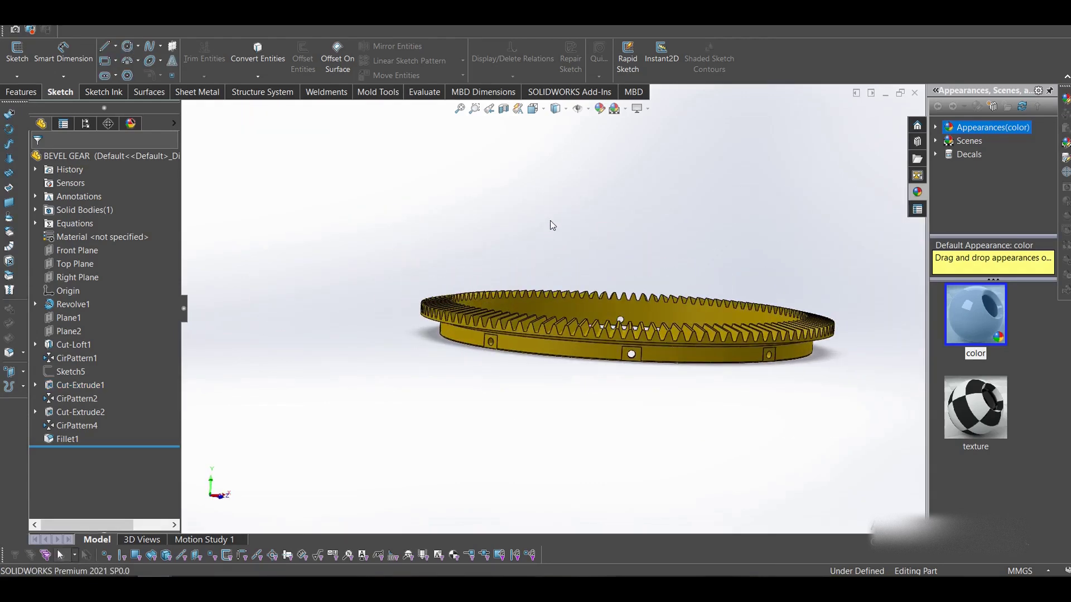
{"action": "middle_click_drag", "start_coordinate": [551, 225], "coordinate": [535, 301]}
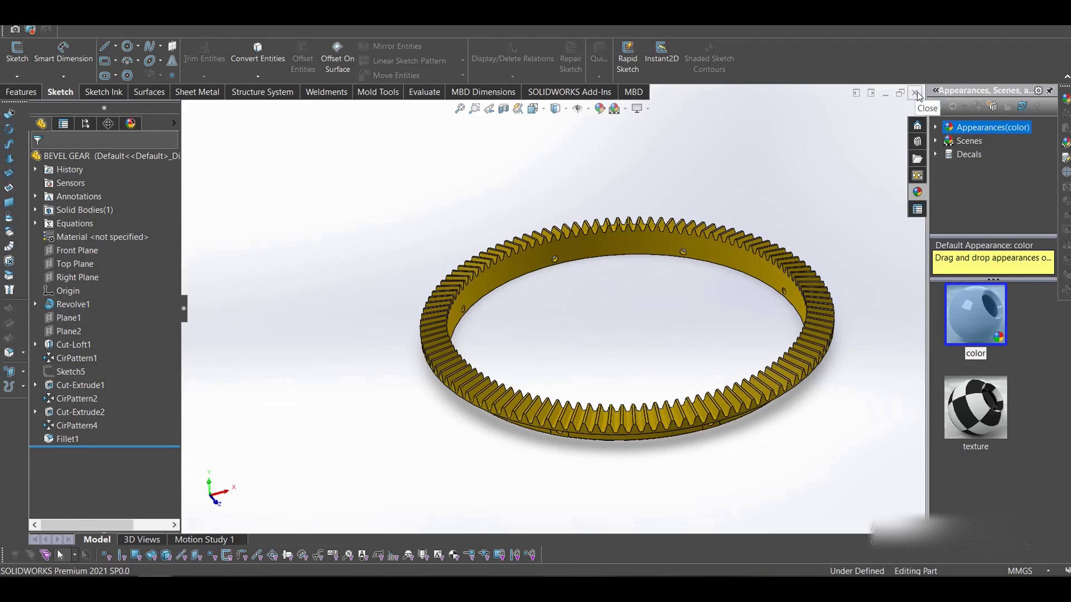
Step: Open the profile sketch of the bevel gear's Revolve1 feature, examine its dimensions and construction lines, and exit the sketch
{"action": "scroll", "coordinate": [677, 415], "scroll_direction": "down", "scroll_amount": 2}
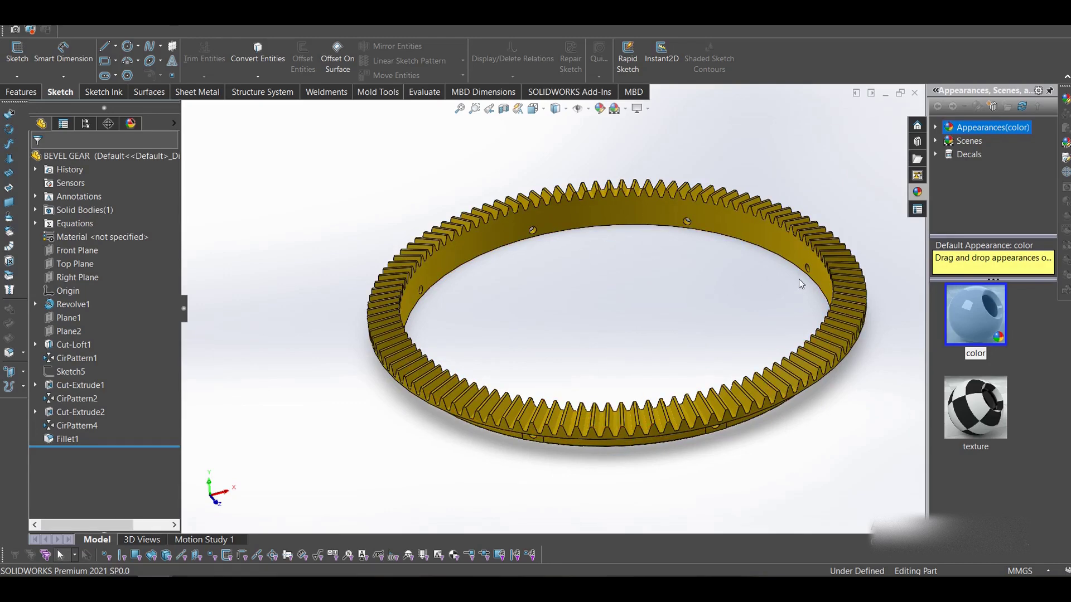
{"action": "scroll", "coordinate": [680, 232], "scroll_direction": "up", "scroll_amount": 2}
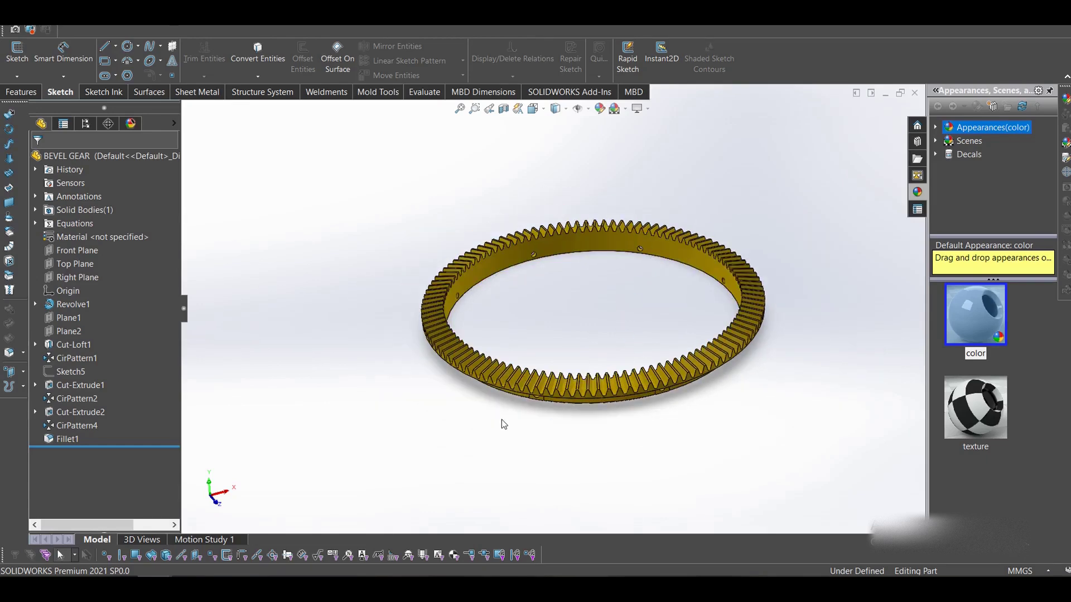
{"action": "middle_click_drag", "start_coordinate": [502, 425], "coordinate": [618, 357]}
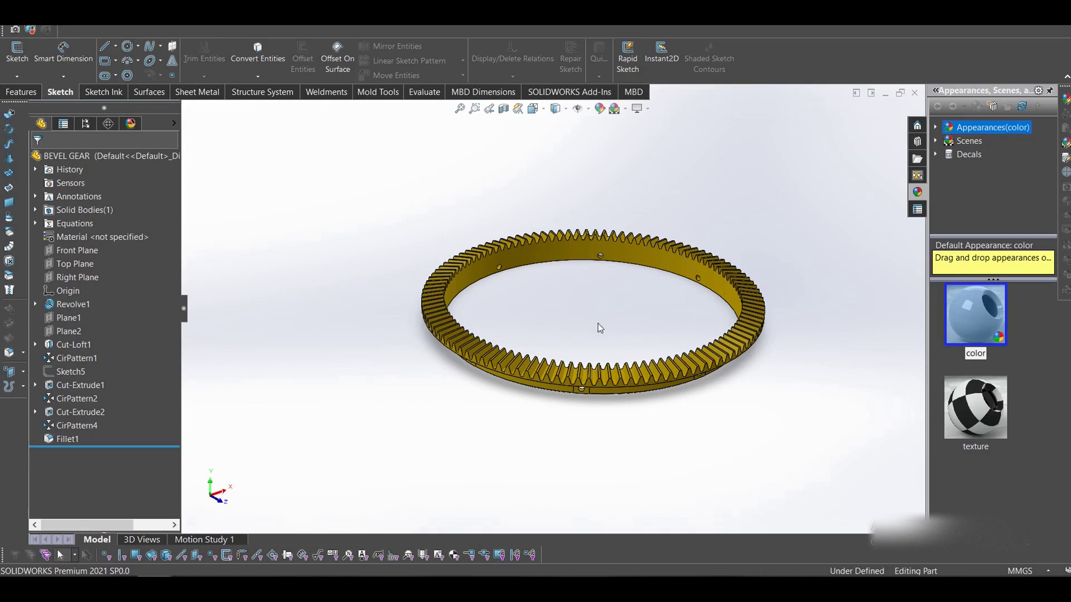
{"action": "left_click", "coordinate": [36, 305]}
{"action": "left_click", "coordinate": [67, 318]}
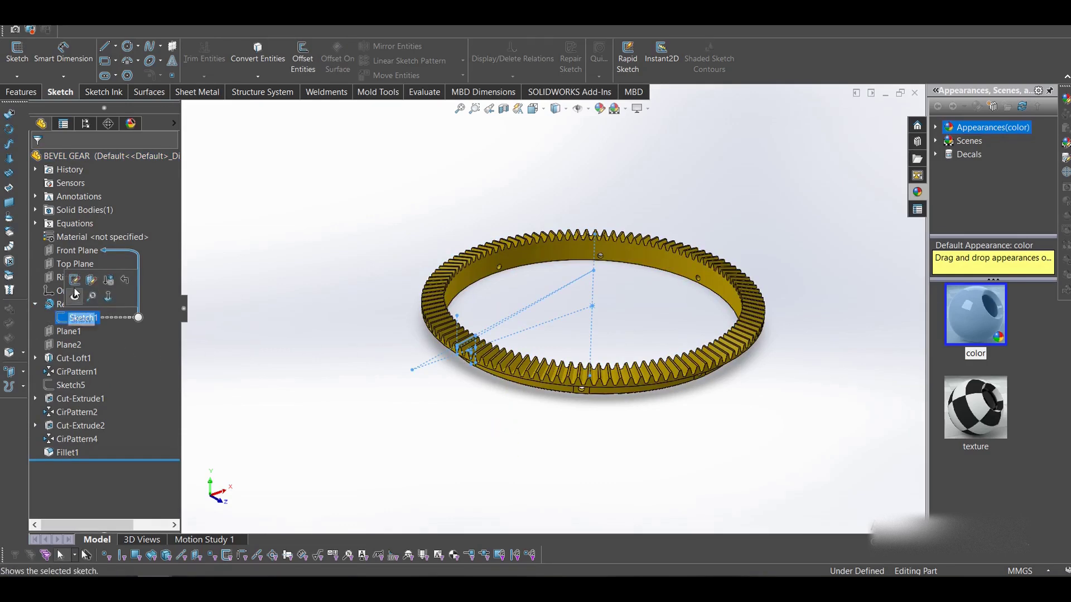
{"action": "left_click", "coordinate": [74, 289]}
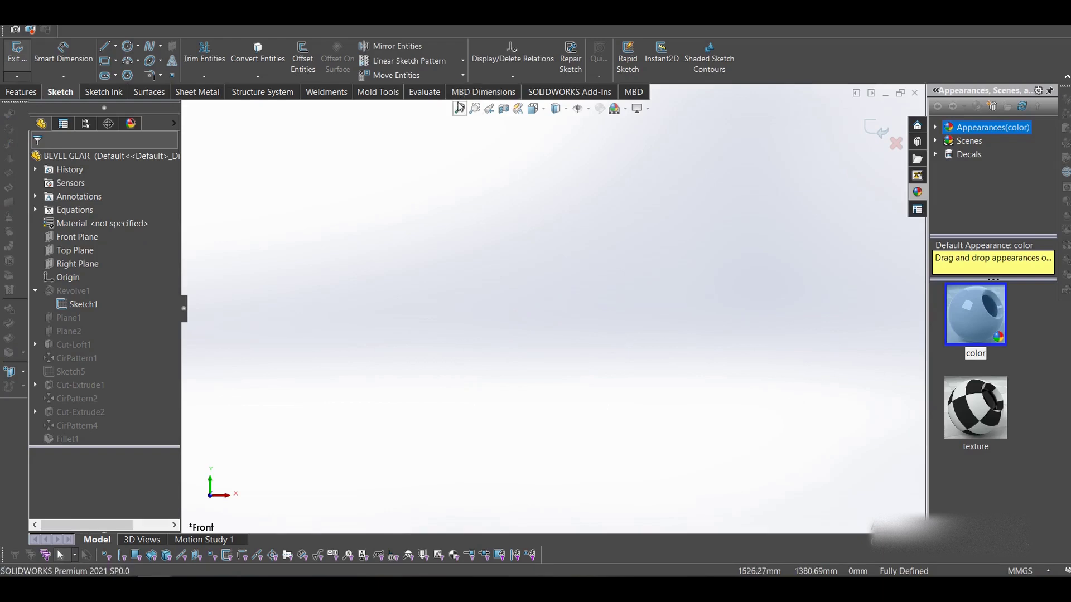
{"action": "scroll", "coordinate": [399, 328], "scroll_direction": "down", "scroll_amount": 5}
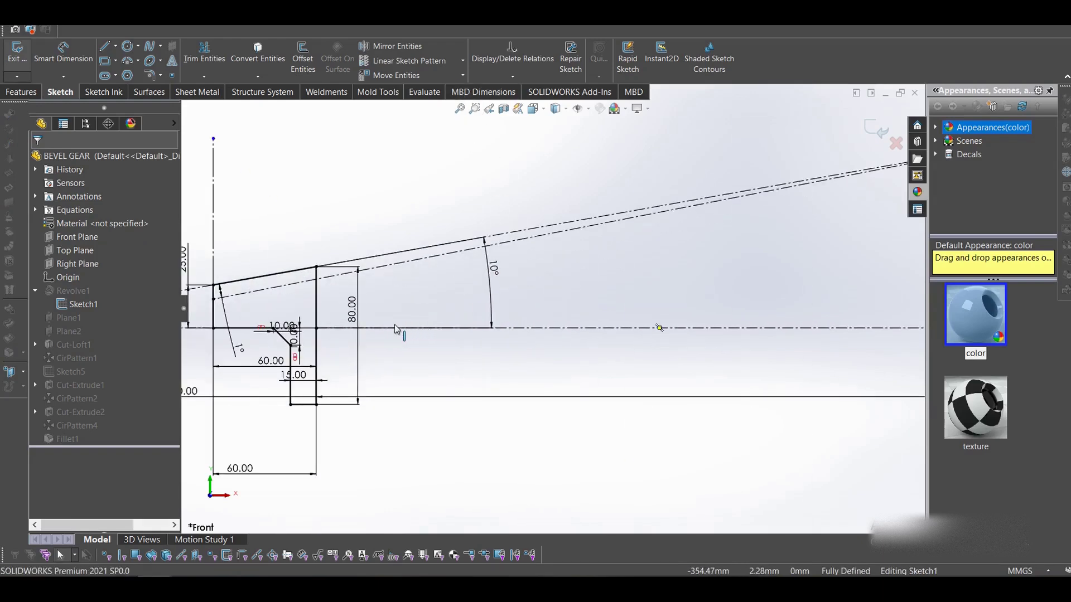
{"action": "scroll", "coordinate": [406, 328], "scroll_direction": "up", "scroll_amount": 2}
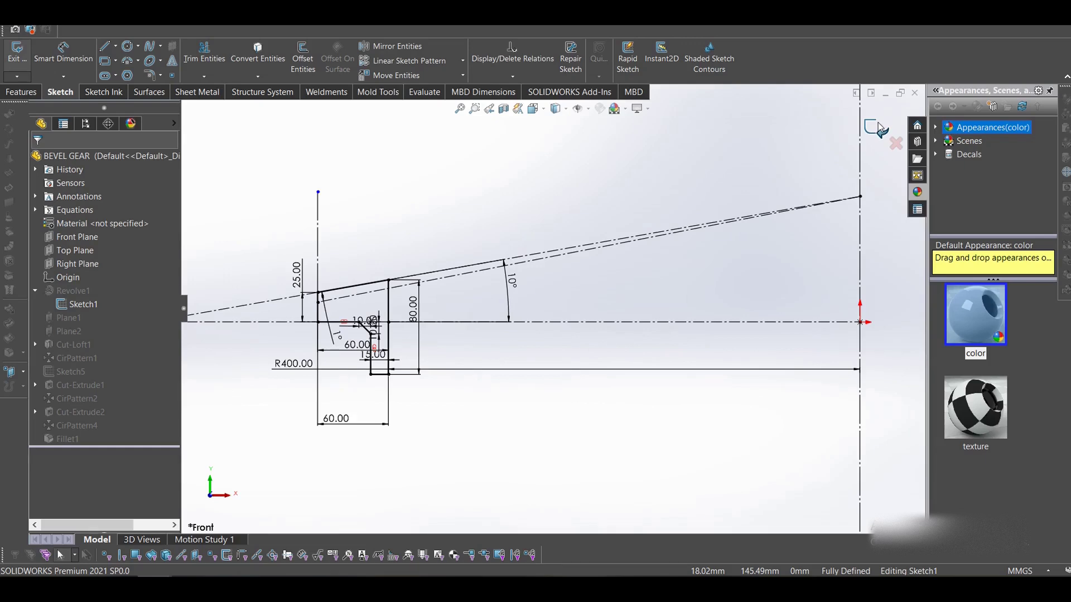
{"action": "left_click", "coordinate": [878, 128]}
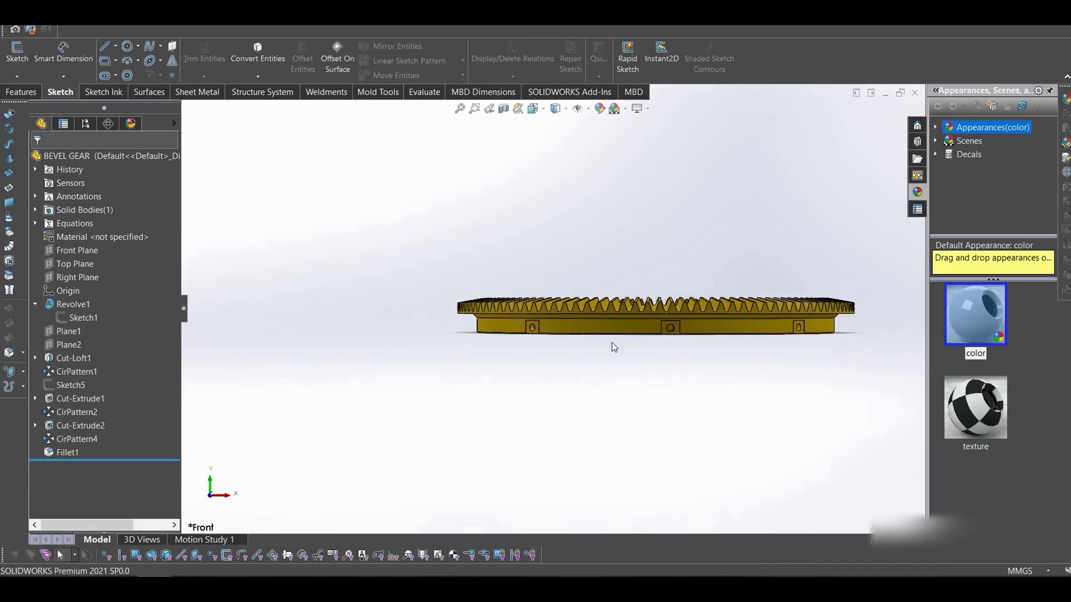
Step: Close the bevel gear part and return to the CONE MIXER ASSBLY window
{"action": "left_click", "coordinate": [915, 92]}
{"action": "left_click", "coordinate": [524, 289]}
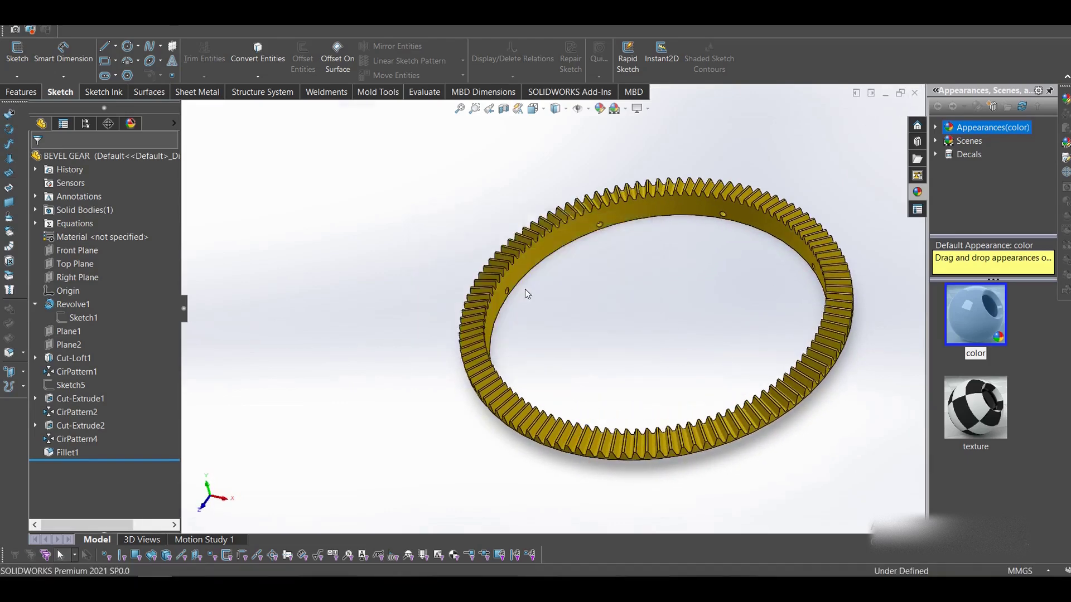
{"action": "middle_click_drag", "start_coordinate": [555, 354], "coordinate": [521, 434]}
{"action": "scroll", "coordinate": [602, 214], "scroll_direction": "up", "scroll_amount": 3}
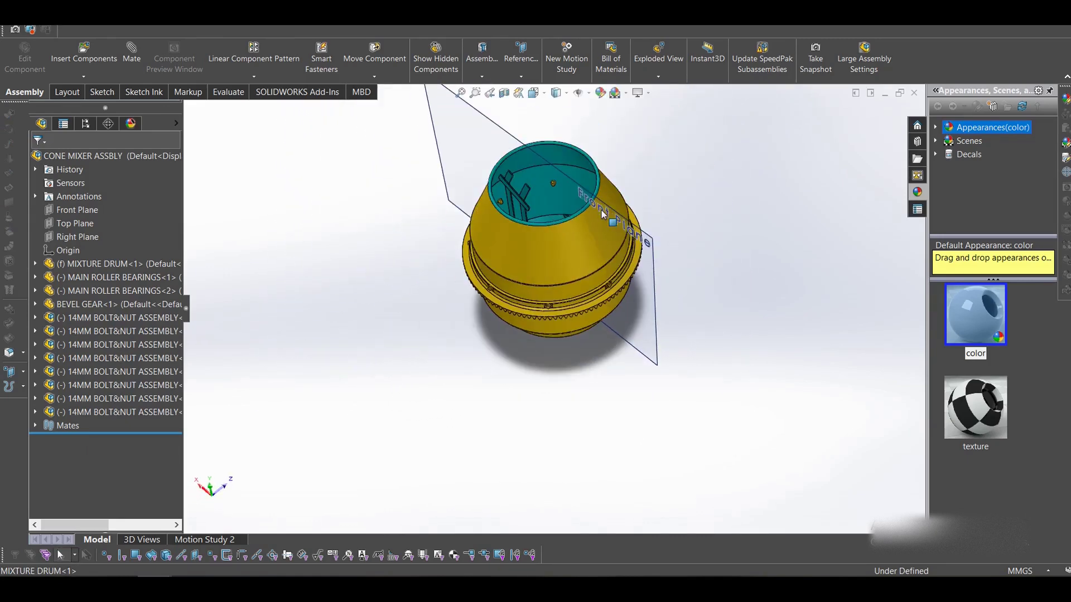
Step: Inspect the hub inside the mixture drum through its opening, highlight two of the hub's triangular ribs, and clear the selection
{"action": "scroll", "coordinate": [564, 179], "scroll_direction": "down", "scroll_amount": 3}
{"action": "middle_click_drag", "start_coordinate": [564, 179], "coordinate": [506, 294]}
{"action": "scroll", "coordinate": [537, 339], "scroll_direction": "down", "scroll_amount": 5}
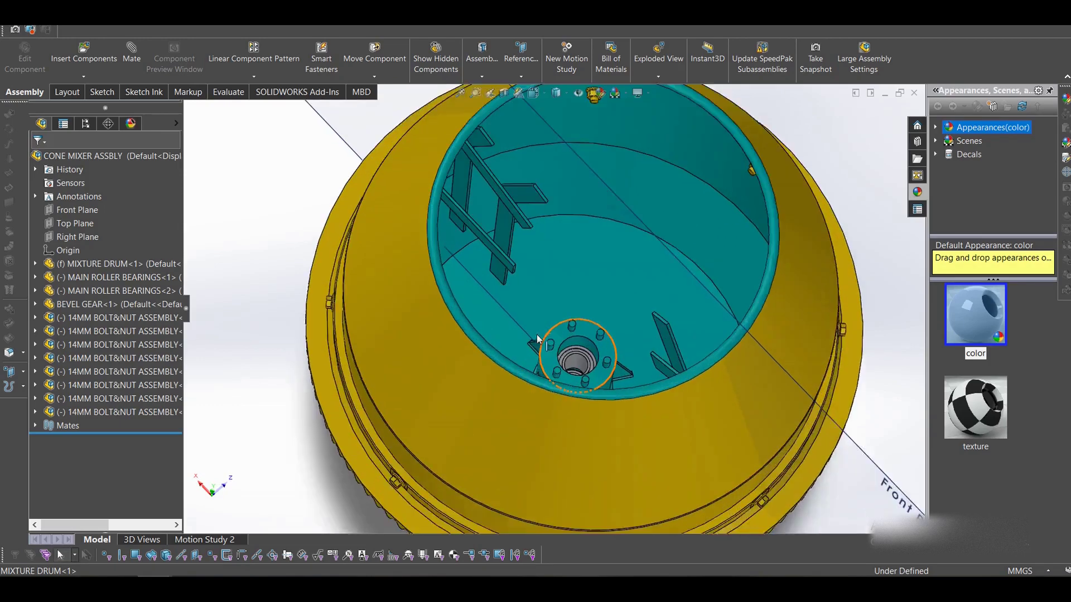
{"action": "scroll", "coordinate": [537, 339], "scroll_direction": "down", "scroll_amount": 5}
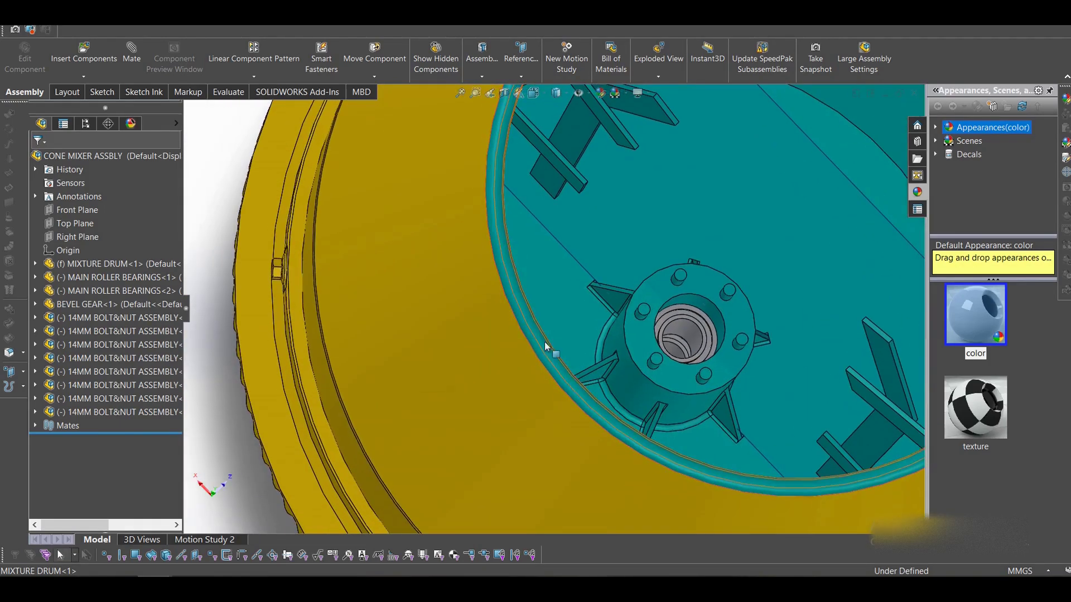
{"action": "left_click", "coordinate": [608, 304]}
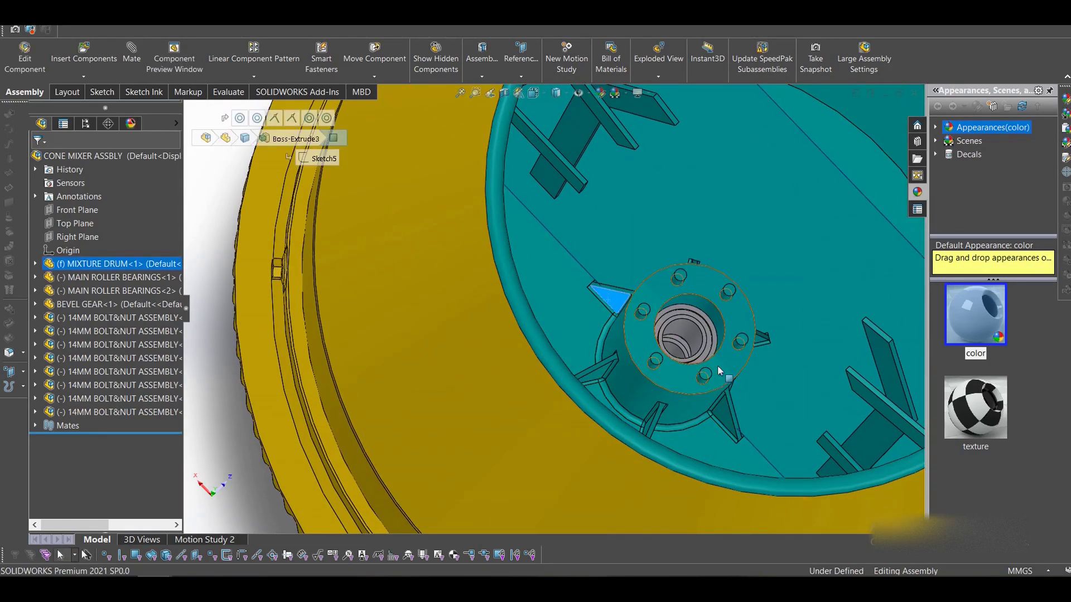
{"action": "left_click", "coordinate": [724, 411]}
{"action": "middle_click_drag", "start_coordinate": [645, 330], "coordinate": [596, 377]}
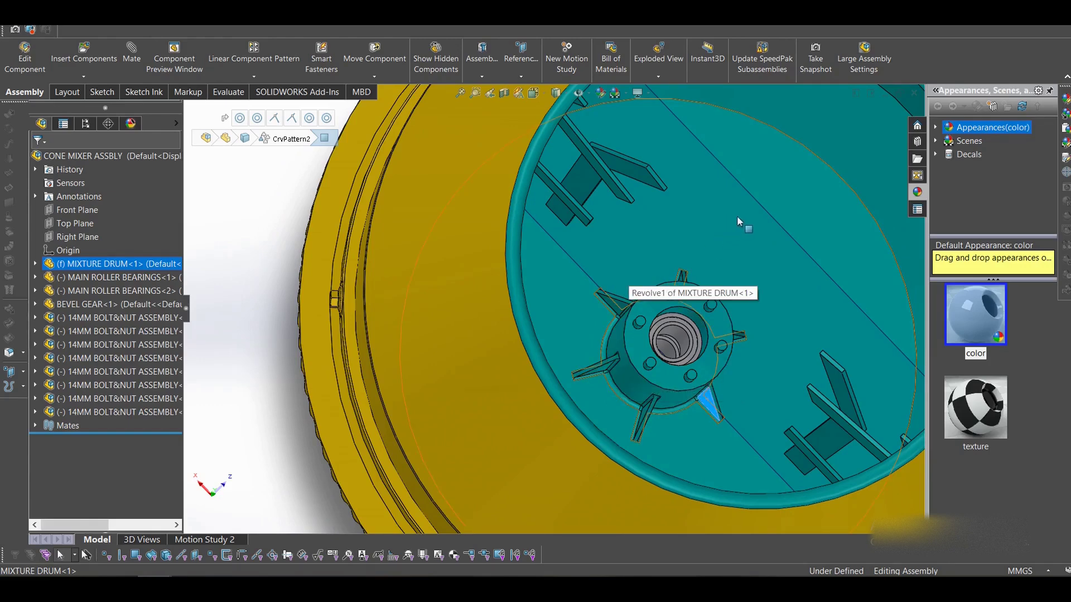
{"action": "middle_click_drag", "start_coordinate": [619, 283], "coordinate": [689, 211]}
{"action": "scroll", "coordinate": [690, 209], "scroll_direction": "up", "scroll_amount": 6}
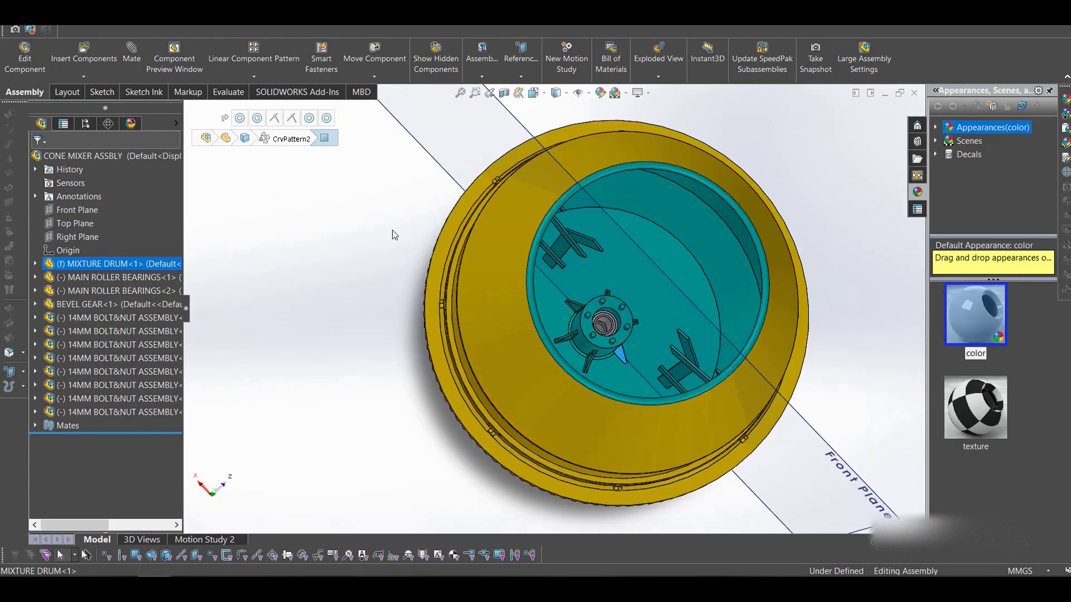
{"action": "key", "text": "Escape"}
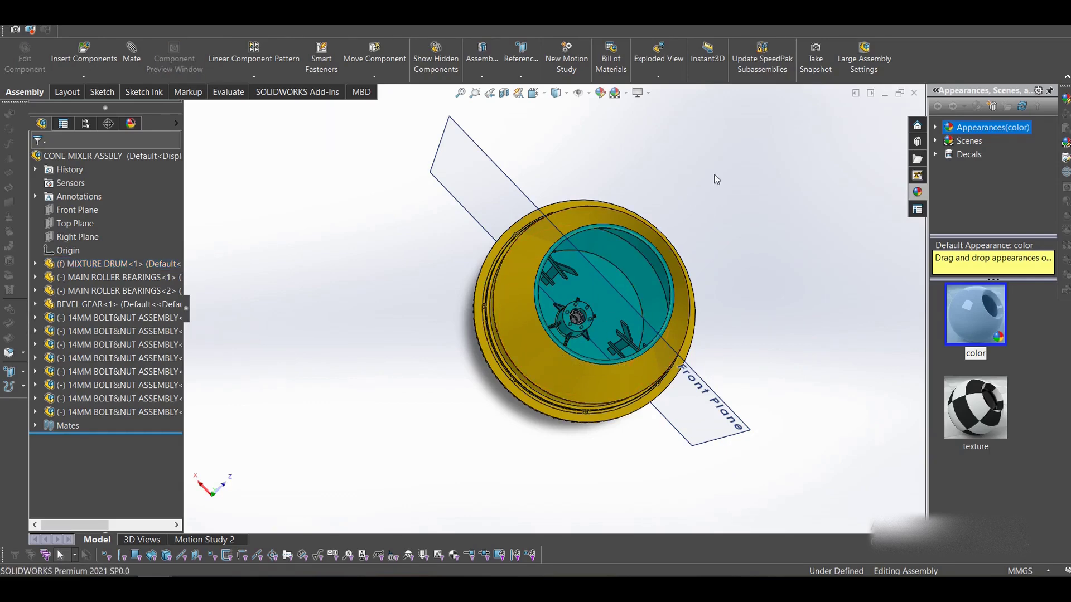
Step: Examine the bore and bolt flange of the drum's hub up close, highlight the bore face, and return to an overall view
{"action": "scroll", "coordinate": [614, 304], "scroll_direction": "down", "scroll_amount": 4}
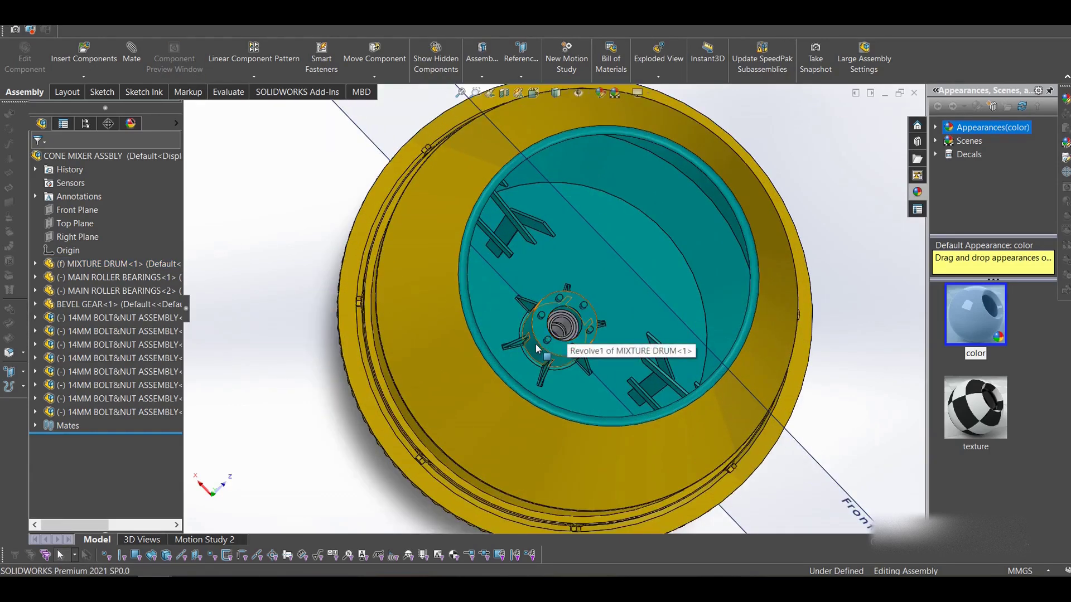
{"action": "left_click", "coordinate": [573, 315]}
{"action": "left_click", "coordinate": [273, 220]}
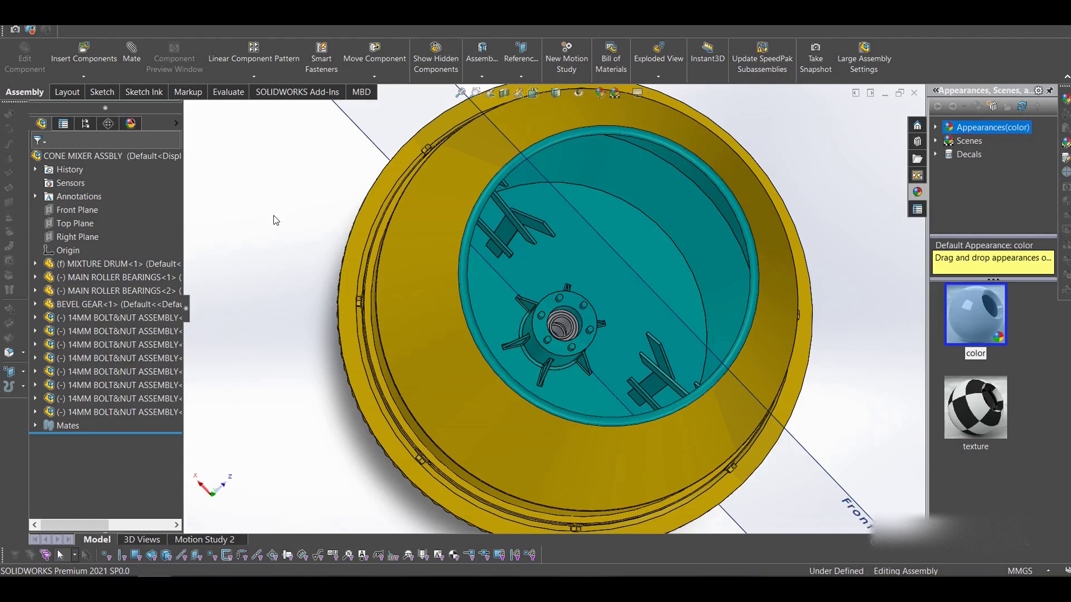
{"action": "scroll", "coordinate": [584, 318], "scroll_direction": "down", "scroll_amount": 3}
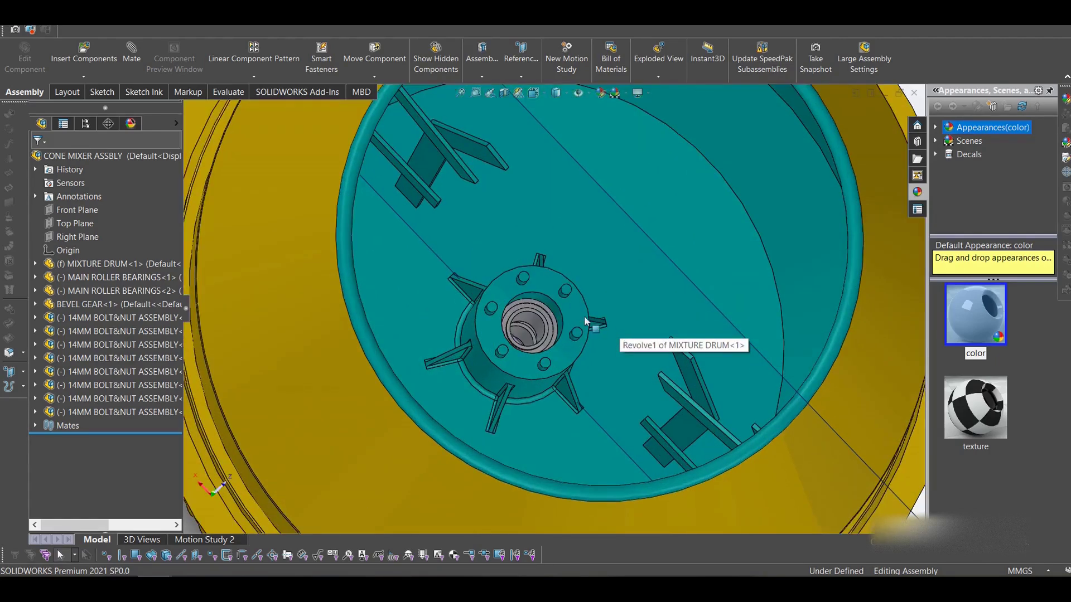
{"action": "left_click", "coordinate": [555, 313]}
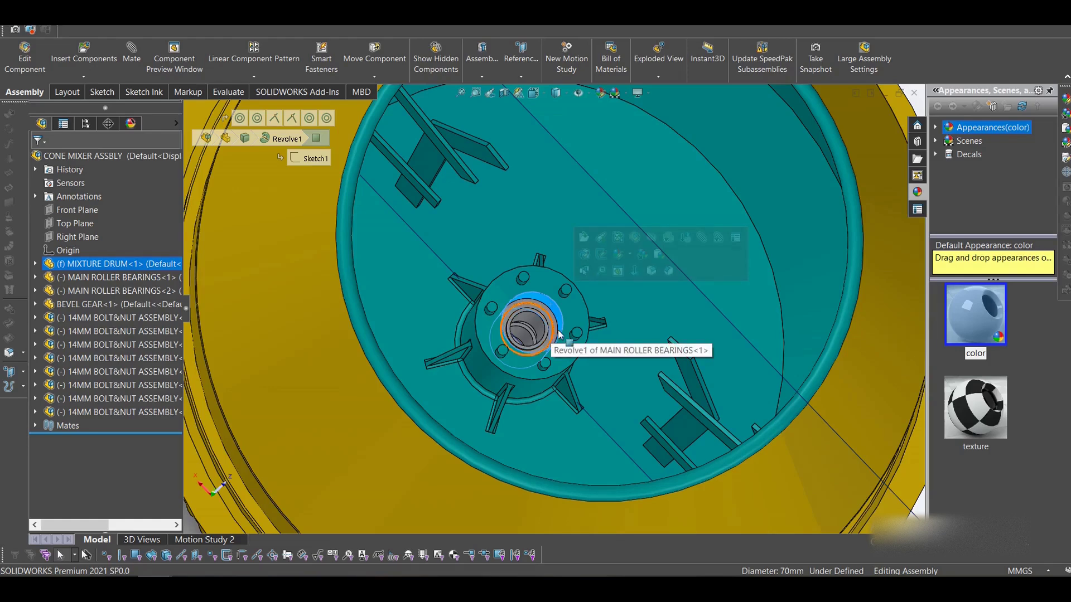
{"action": "scroll", "coordinate": [558, 320], "scroll_direction": "up", "scroll_amount": 3}
{"action": "left_click", "coordinate": [288, 241]}
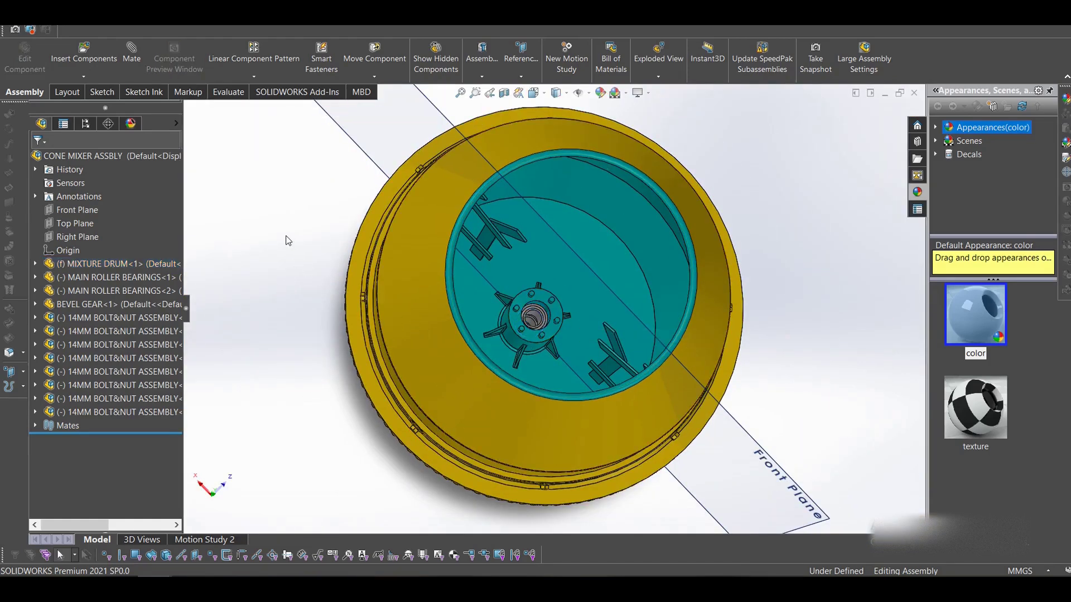
{"action": "scroll", "coordinate": [541, 309], "scroll_direction": "up", "scroll_amount": 3}
{"action": "scroll", "coordinate": [549, 289], "scroll_direction": "down", "scroll_amount": 3}
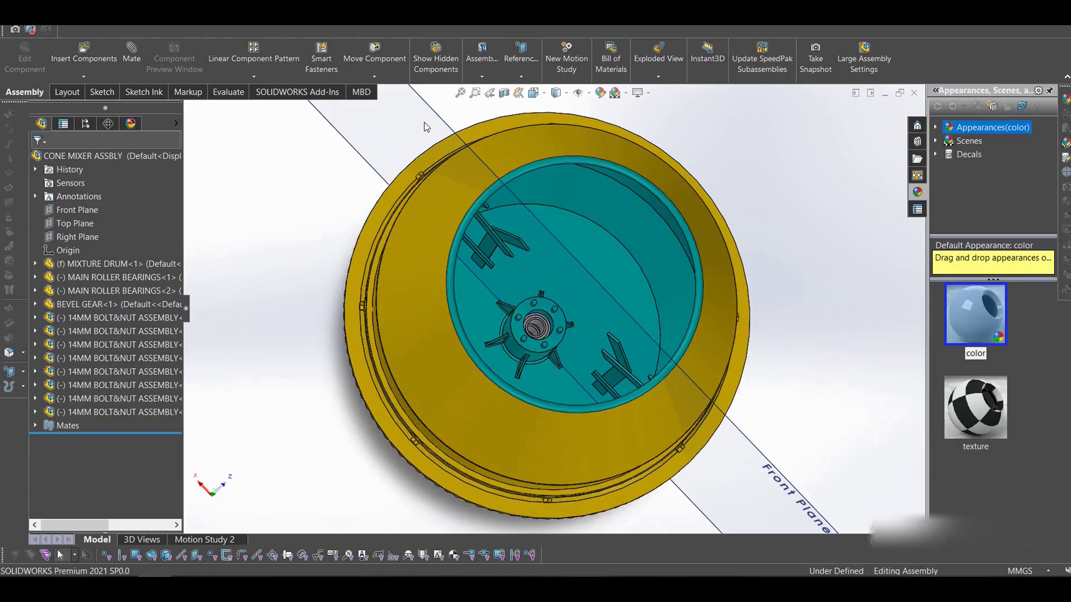
Step: Section the drum assembly along the mixture drum's Front Plane and inspect the cut hub, mixing blades and ring gear
{"action": "left_click", "coordinate": [504, 93]}
{"action": "middle_click_drag", "start_coordinate": [547, 426], "coordinate": [589, 234]}
{"action": "scroll", "coordinate": [589, 329], "scroll_direction": "down", "scroll_amount": 2}
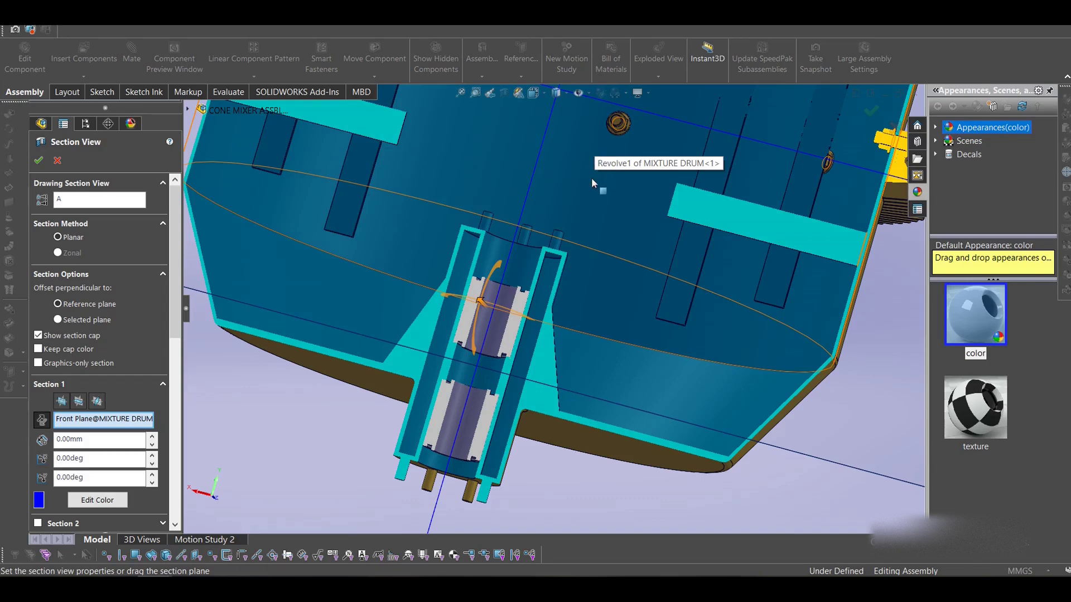
{"action": "scroll", "coordinate": [591, 177], "scroll_direction": "up", "scroll_amount": 2}
{"action": "scroll", "coordinate": [567, 240], "scroll_direction": "up", "scroll_amount": 2}
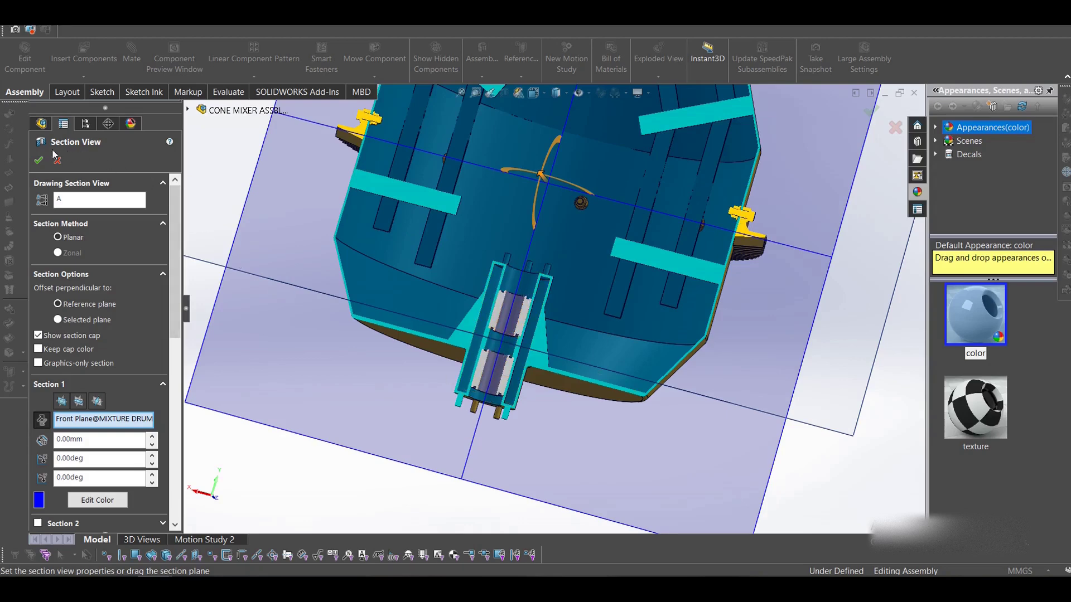
Step: Examine the two main roller bearings and the gap between them inside the sectioned hub, and cancel the section view
{"action": "scroll", "coordinate": [561, 336], "scroll_direction": "down", "scroll_amount": 5}
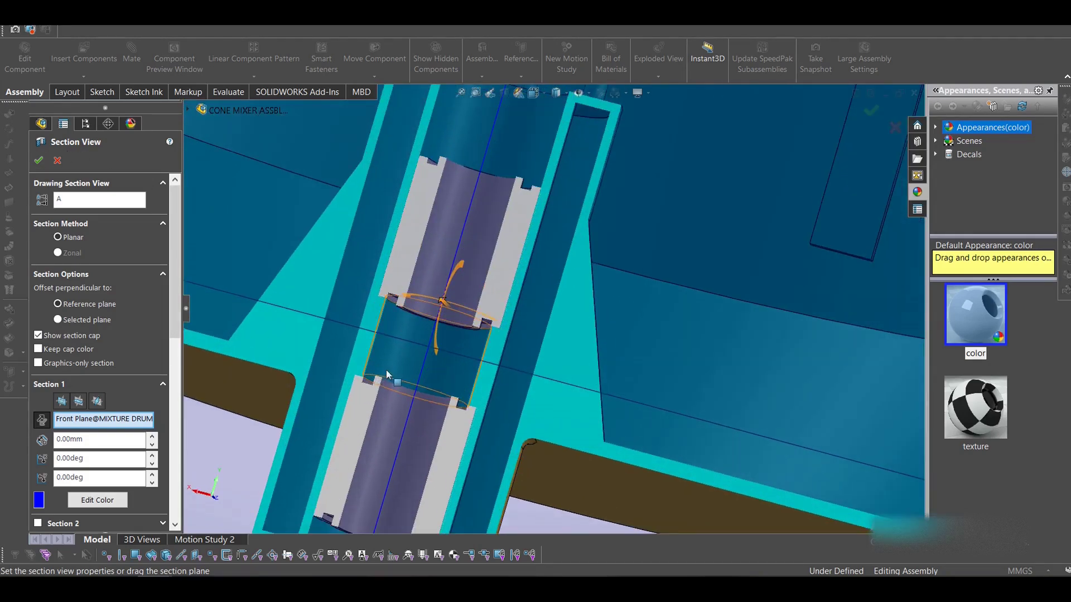
{"action": "scroll", "coordinate": [382, 345], "scroll_direction": "down", "scroll_amount": 2}
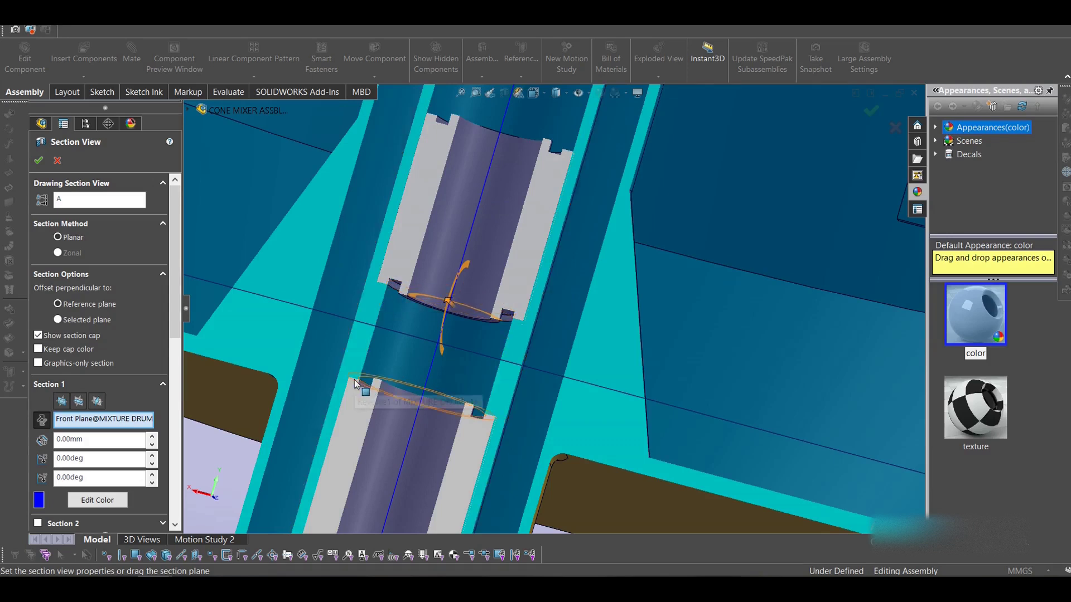
{"action": "scroll", "coordinate": [557, 279], "scroll_direction": "up", "scroll_amount": 2}
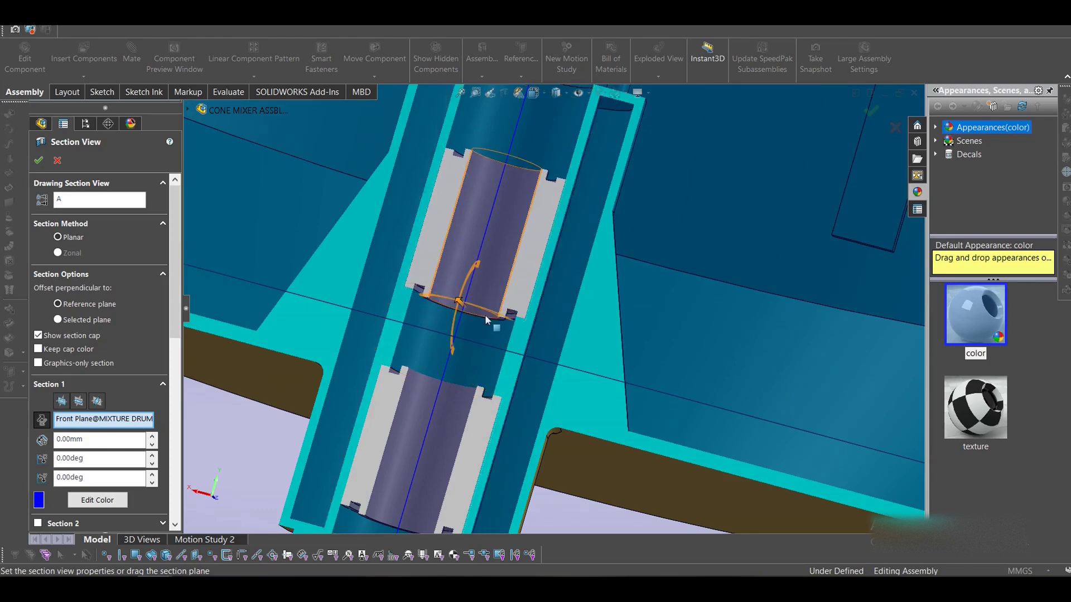
{"action": "left_click", "coordinate": [57, 161]}
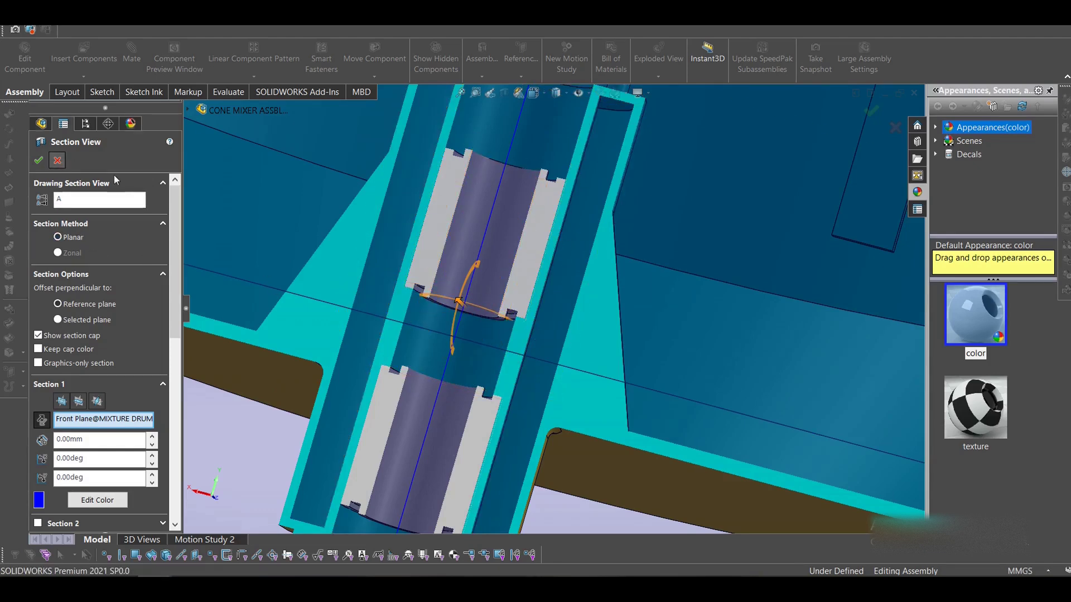
Step: Close CONE MIXER ASSBLY and save all modified documents, including MIXTURE DRUM.SLDPRT
{"action": "scroll", "coordinate": [600, 230], "scroll_direction": "up", "scroll_amount": 5}
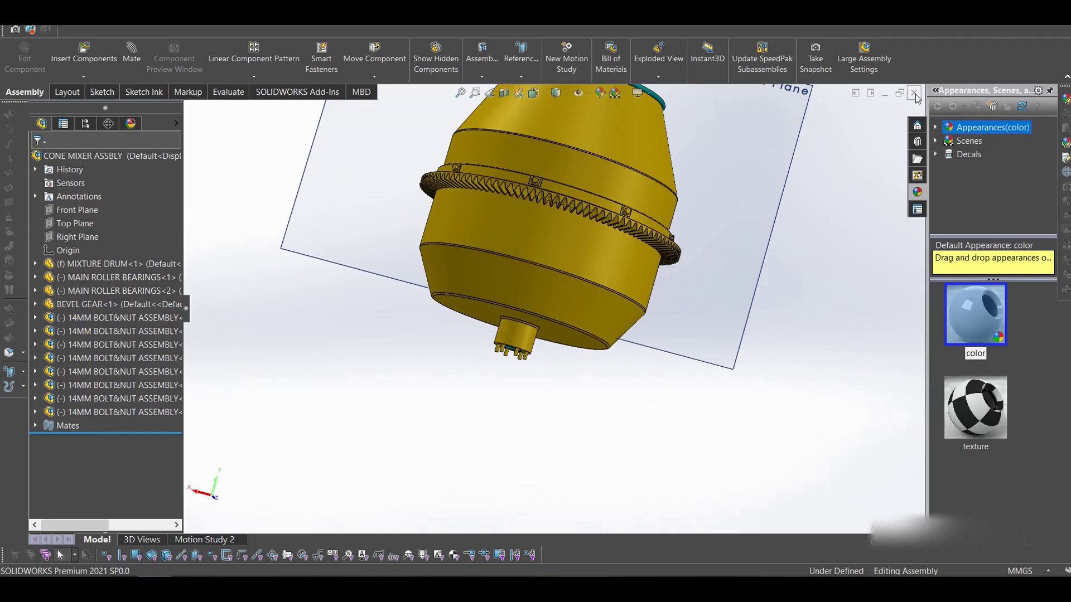
{"action": "left_click", "coordinate": [914, 94]}
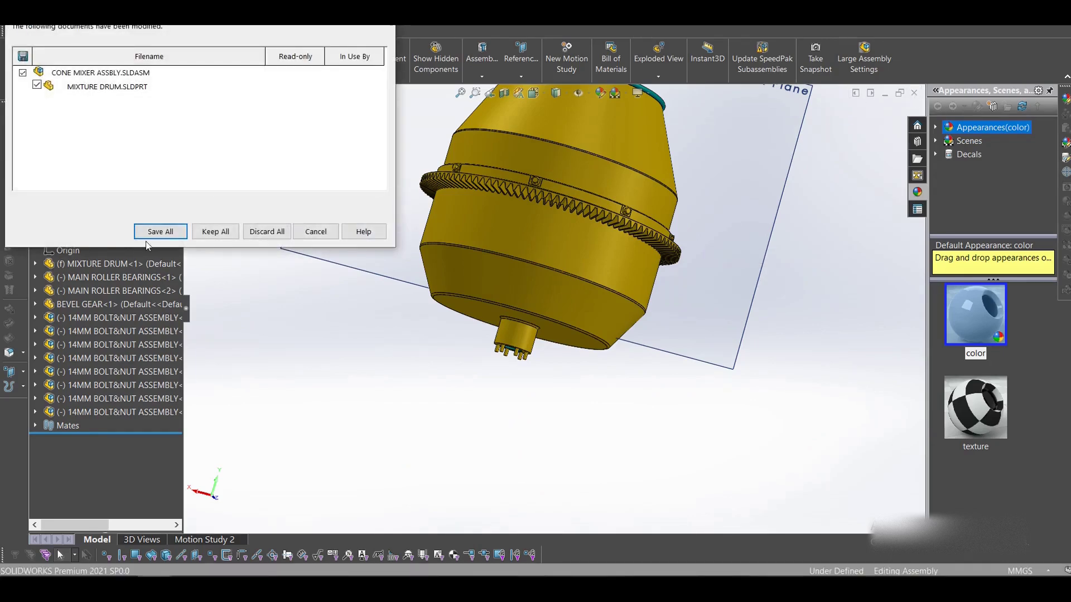
{"action": "left_click", "coordinate": [165, 229]}
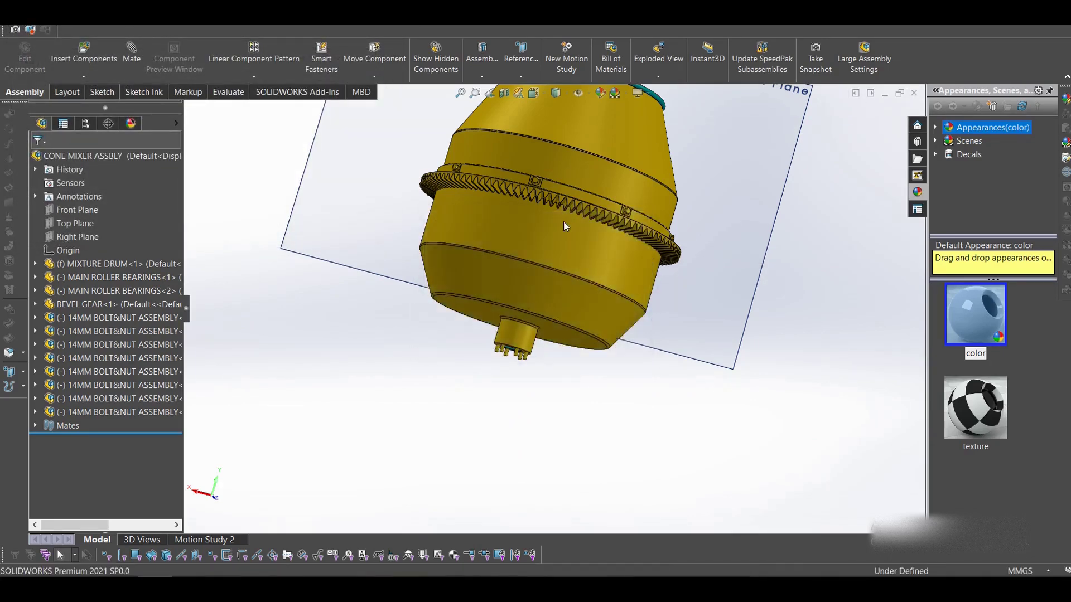
Step: Hide the mixture drum's Front Plane in the complete mixer assembly
{"action": "scroll", "coordinate": [669, 203], "scroll_direction": "up", "scroll_amount": 3}
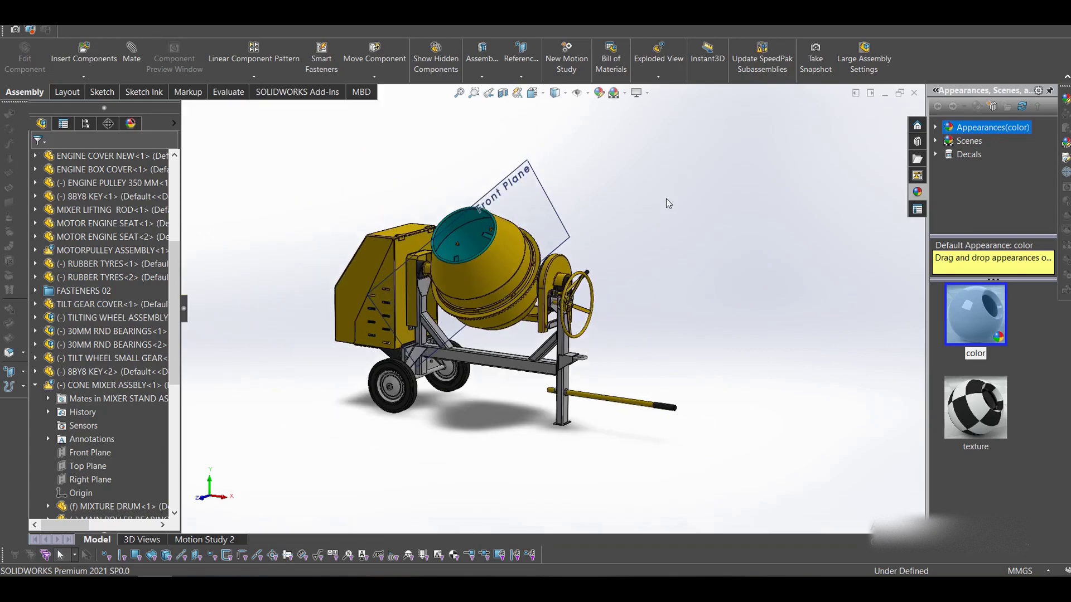
{"action": "left_click", "coordinate": [529, 167]}
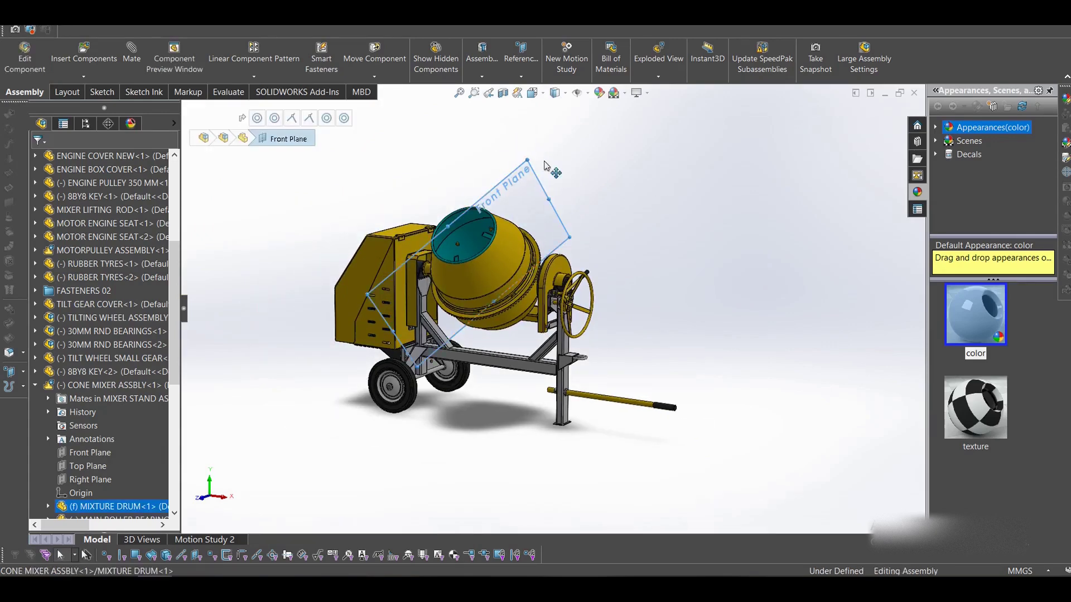
{"action": "scroll", "coordinate": [132, 457], "scroll_direction": "down", "scroll_amount": 4}
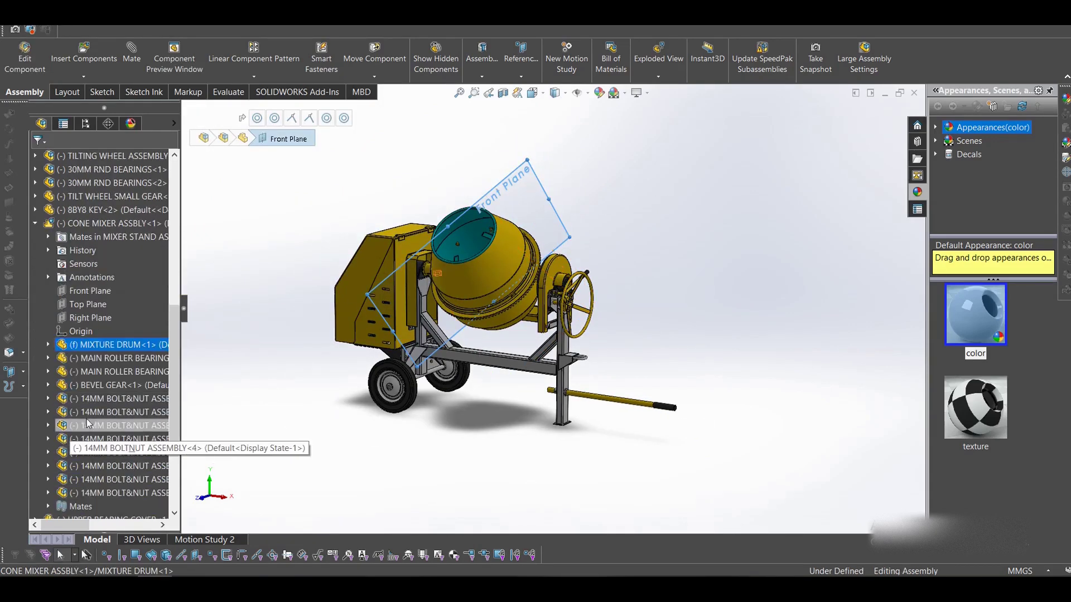
{"action": "left_click", "coordinate": [603, 193]}
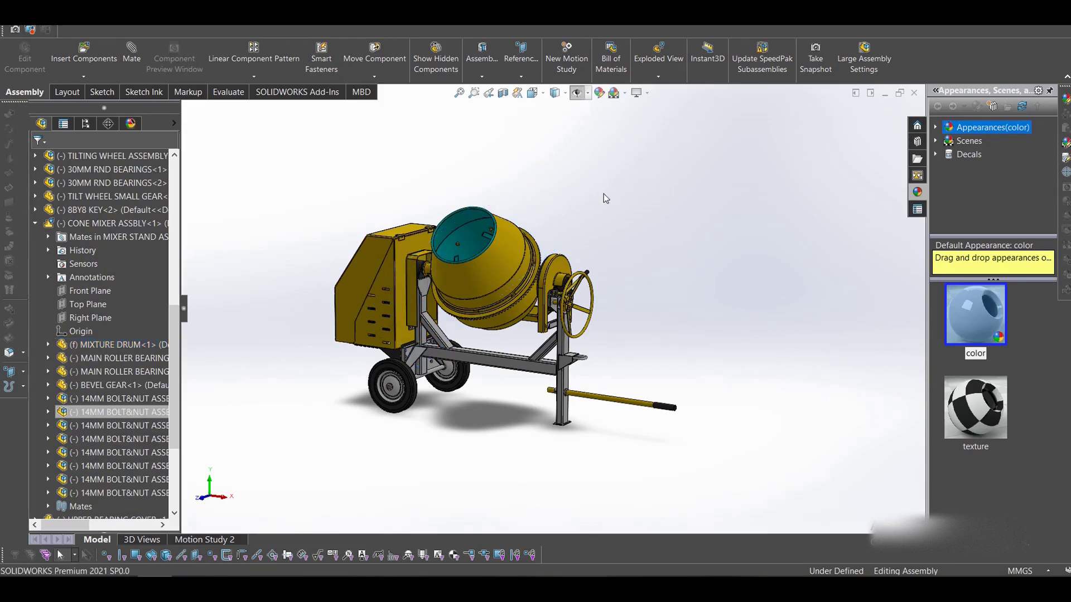
Step: Identify CONE MIXER ASSBLY in the complete mixer assembly and collapse its component list
{"action": "scroll", "coordinate": [424, 340], "scroll_direction": "up", "scroll_amount": 2}
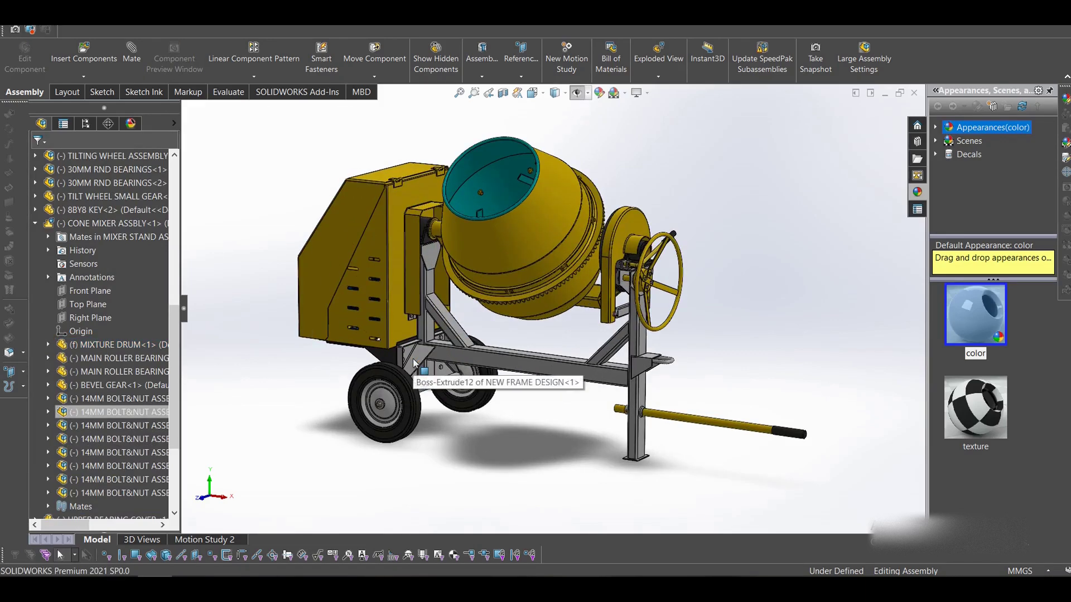
{"action": "middle_click_drag", "start_coordinate": [644, 360], "coordinate": [568, 309]}
{"action": "left_click", "coordinate": [160, 226]}
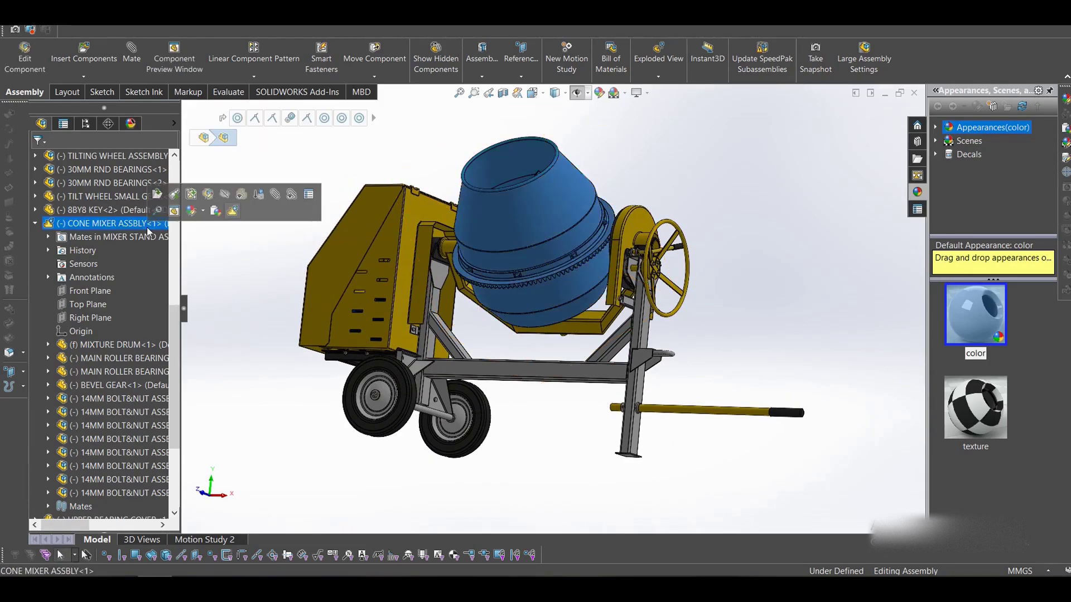
{"action": "scroll", "coordinate": [33, 304], "scroll_direction": "up", "scroll_amount": 2}
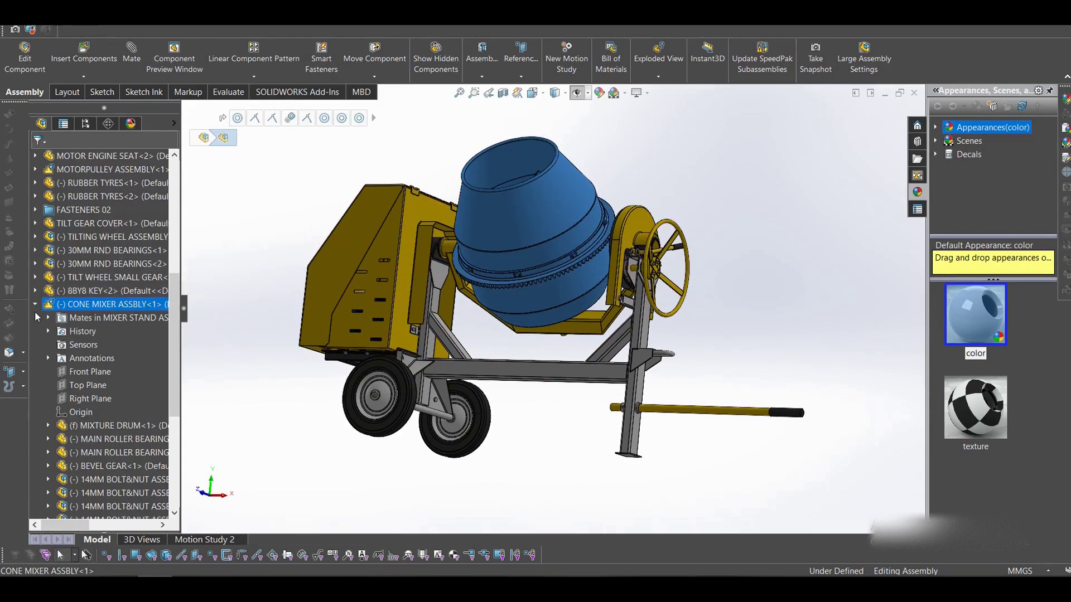
{"action": "left_click", "coordinate": [35, 305]}
Step: Locate the DRUM HOLDER subassembly from the drum frame beneath the drum and open it in its own window
{"action": "left_click", "coordinate": [590, 333]}
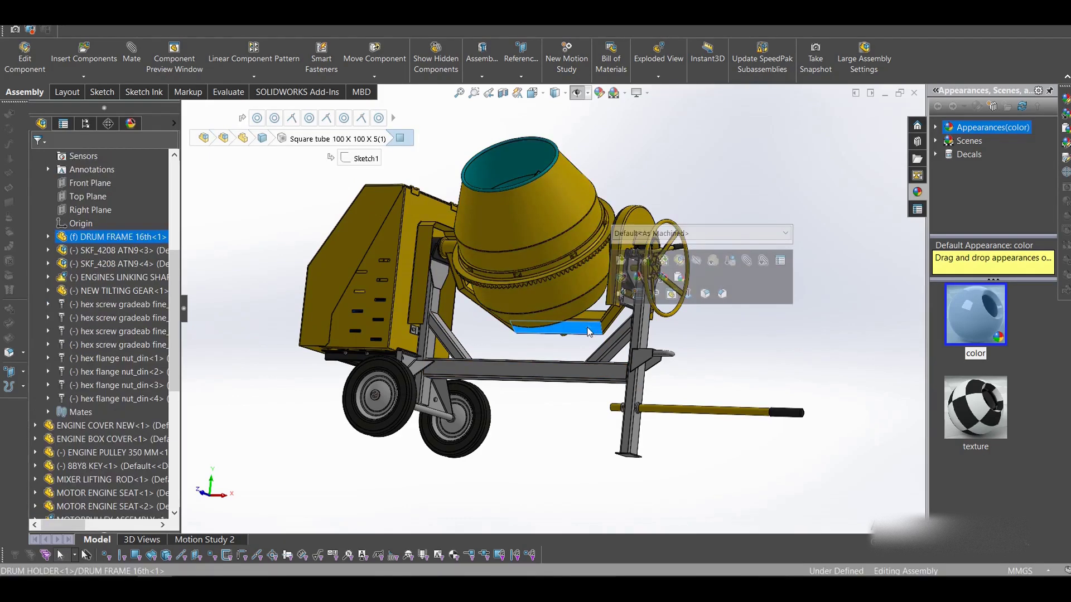
{"action": "scroll", "coordinate": [112, 234], "scroll_direction": "up", "scroll_amount": 3}
{"action": "left_click", "coordinate": [114, 196]}
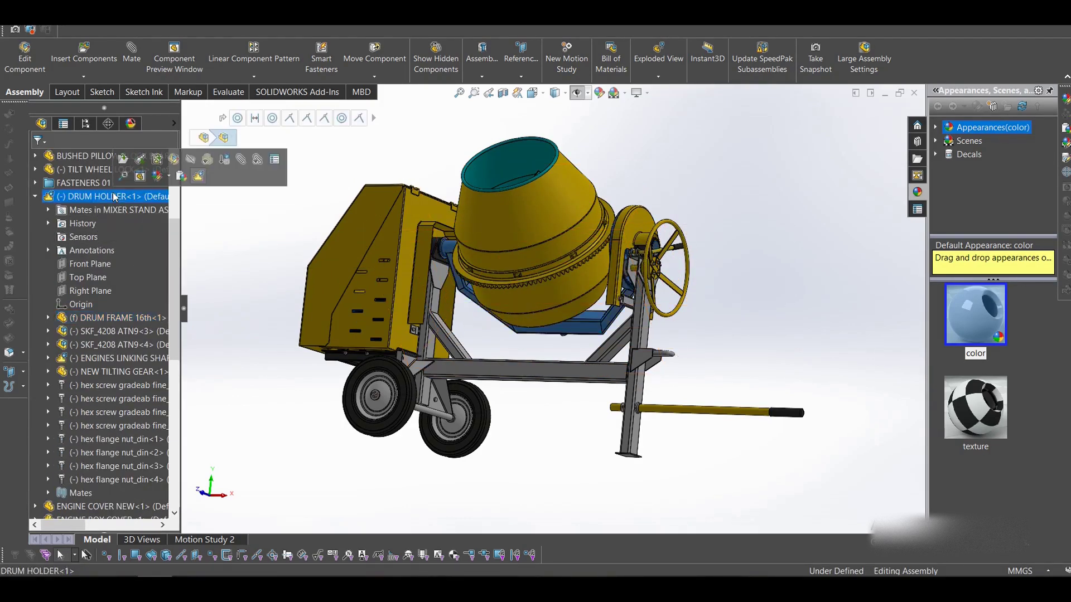
{"action": "left_click", "coordinate": [140, 161]}
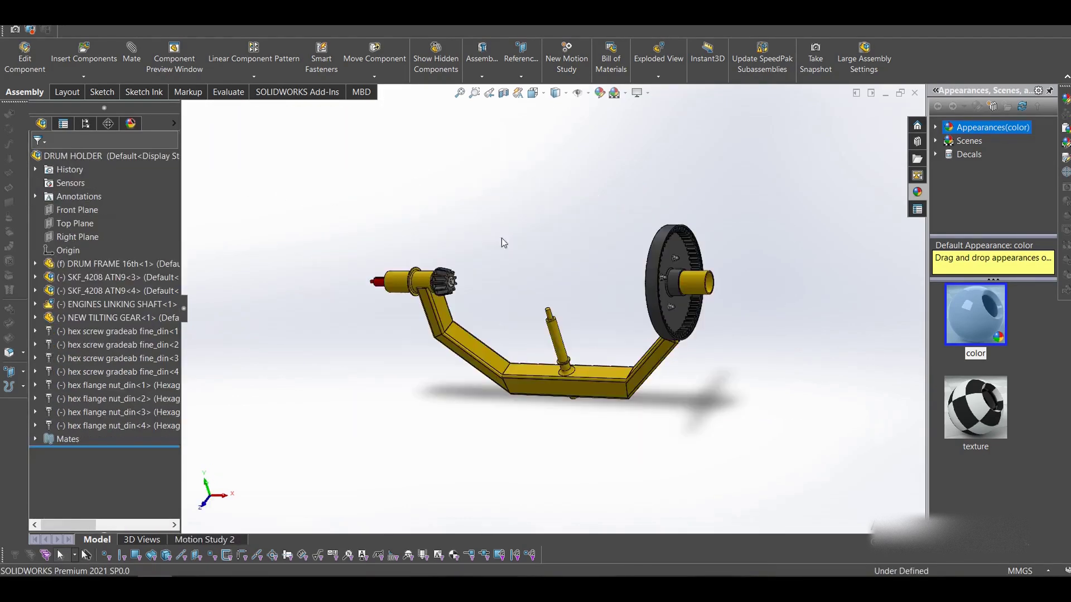
Step: Inspect the drum holder from several sides and identify the NEW TILTING GEAR mounted on its frame
{"action": "middle_click_drag", "start_coordinate": [586, 400], "coordinate": [566, 289]}
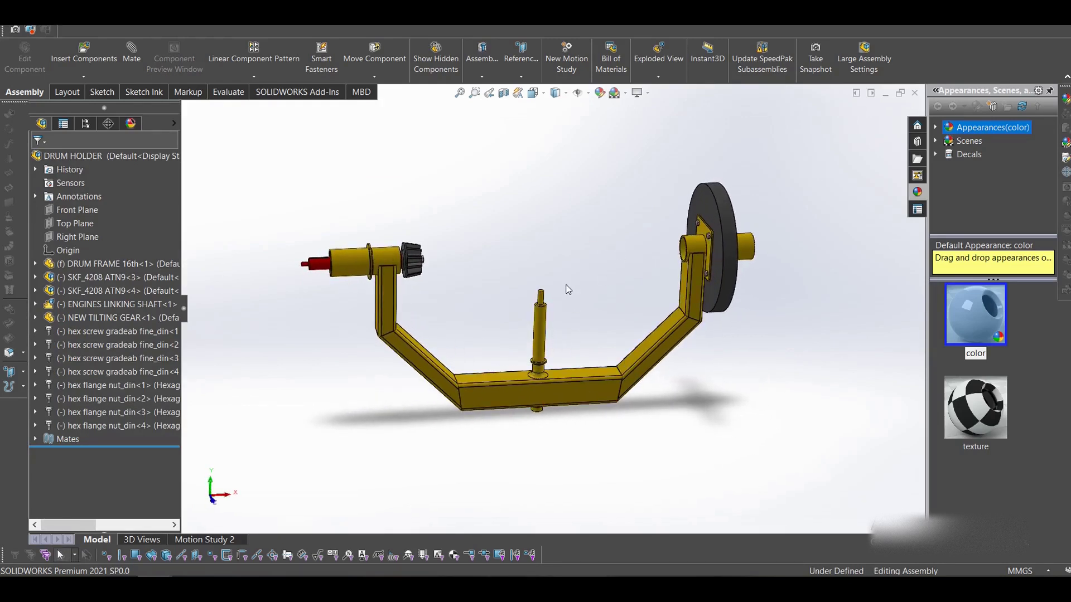
{"action": "middle_click_drag", "start_coordinate": [530, 458], "coordinate": [540, 395]}
{"action": "middle_click_drag", "start_coordinate": [520, 280], "coordinate": [414, 254]}
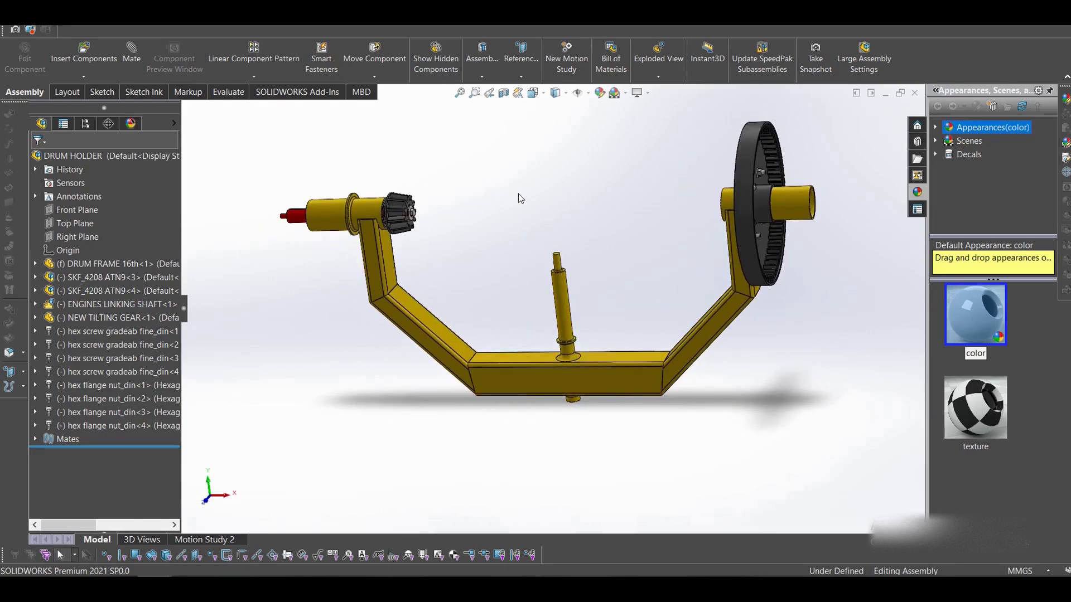
{"action": "middle_click_drag", "start_coordinate": [518, 198], "coordinate": [630, 241]}
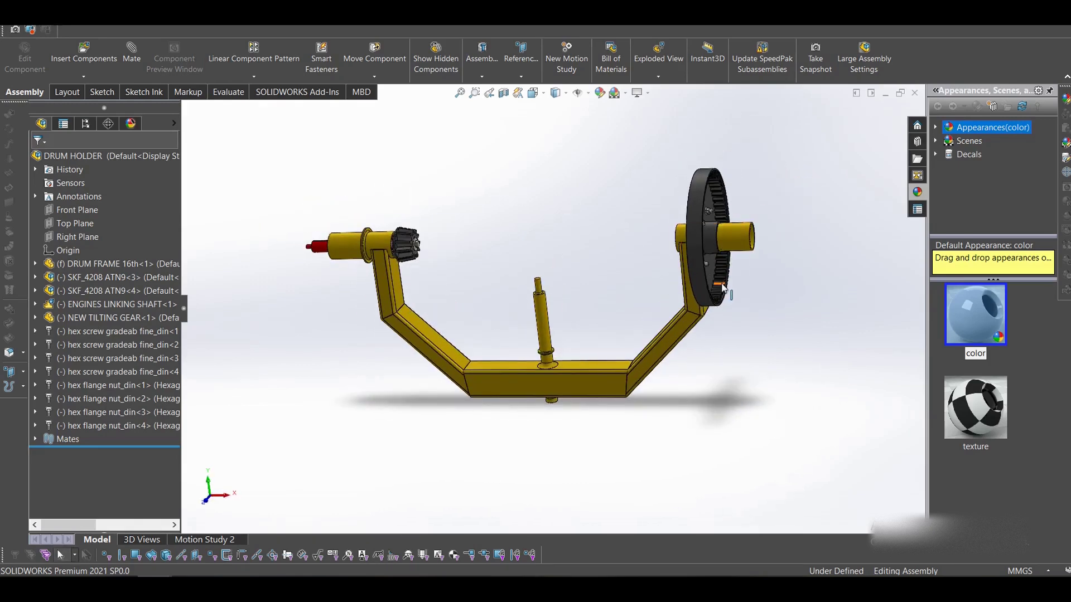
{"action": "middle_click_drag", "start_coordinate": [722, 287], "coordinate": [702, 203]}
{"action": "left_click", "coordinate": [698, 201]}
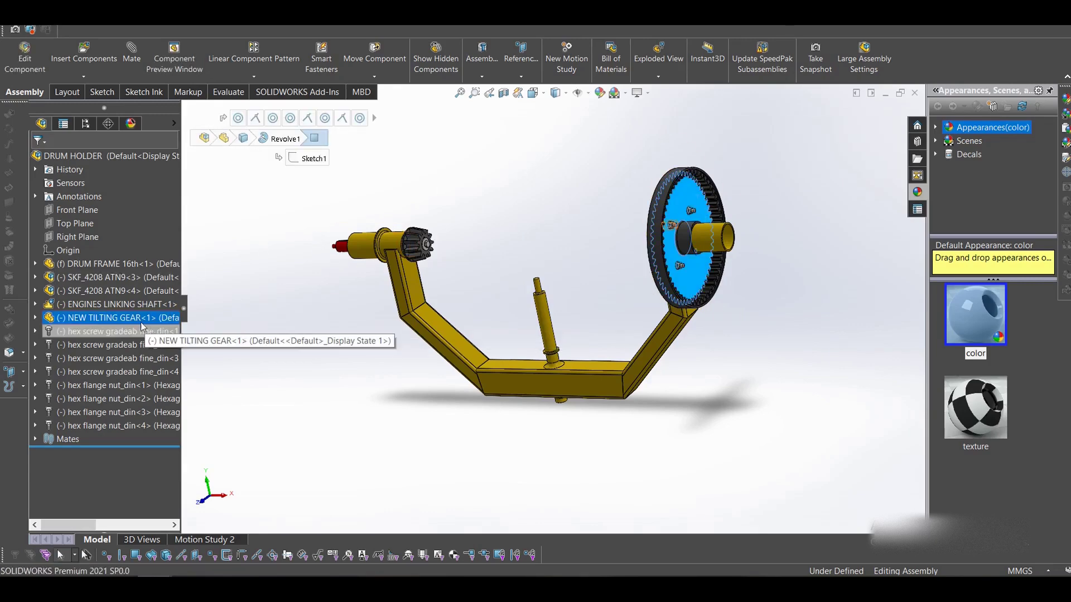
{"action": "left_click", "coordinate": [597, 188]}
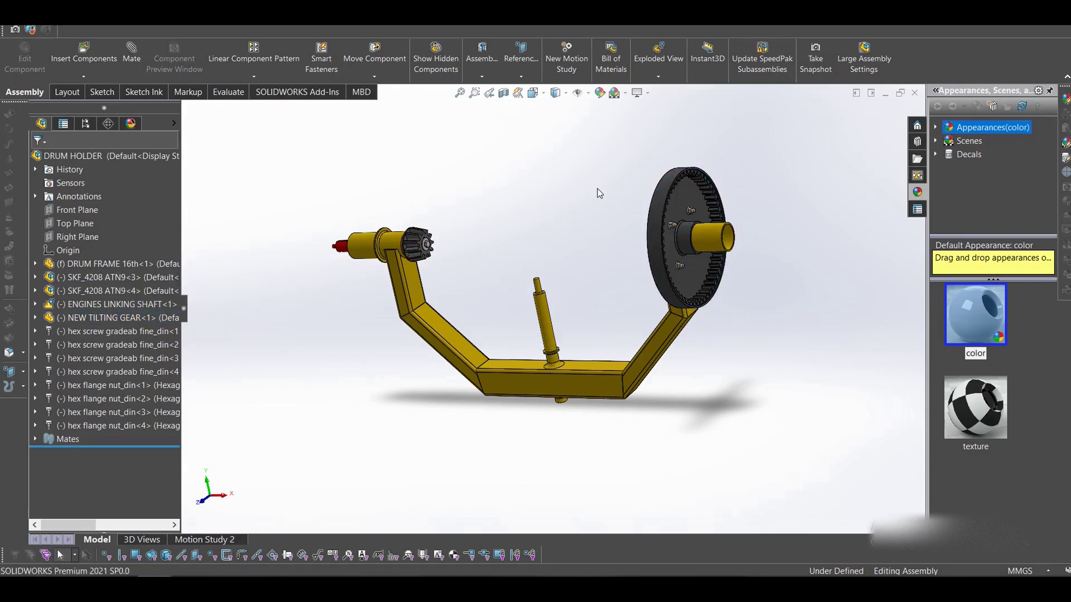
Step: Identify the PINION GEAR on the engine linking shaft and examine its teeth up close
{"action": "scroll", "coordinate": [452, 241], "scroll_direction": "down", "scroll_amount": 5}
{"action": "scroll", "coordinate": [453, 241], "scroll_direction": "down", "scroll_amount": 4}
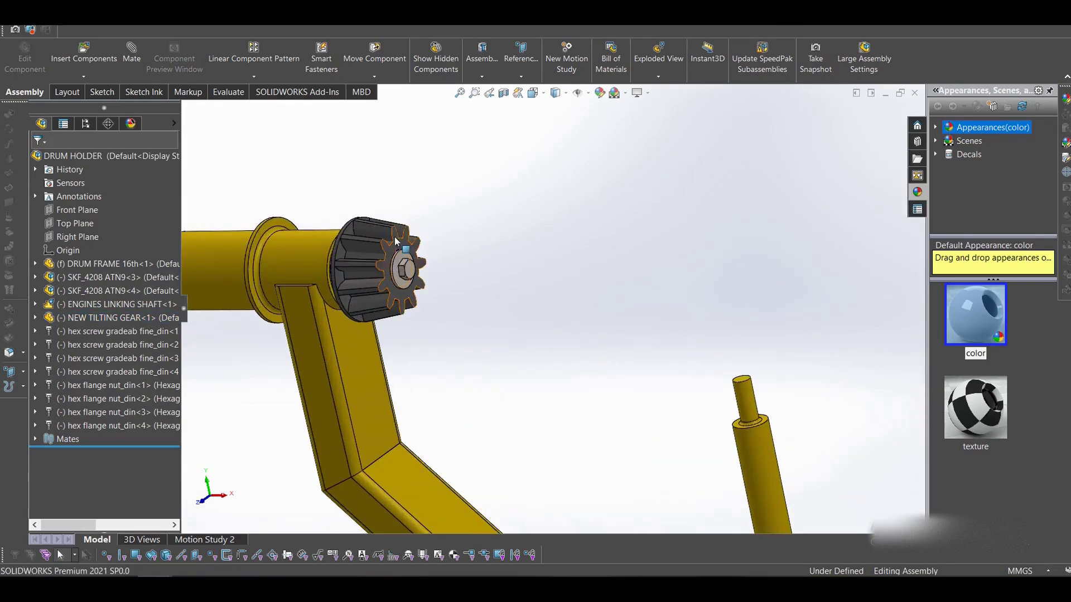
{"action": "left_click", "coordinate": [393, 236]}
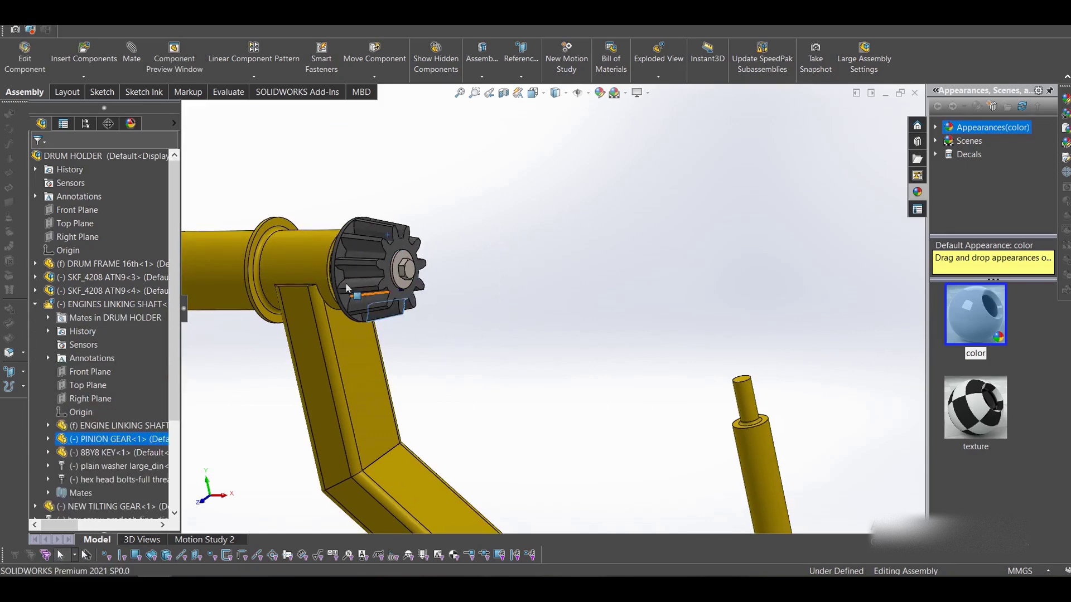
{"action": "scroll", "coordinate": [342, 327], "scroll_direction": "down", "scroll_amount": 4}
{"action": "scroll", "coordinate": [547, 227], "scroll_direction": "up", "scroll_amount": 5}
{"action": "scroll", "coordinate": [557, 230], "scroll_direction": "down", "scroll_amount": 4}
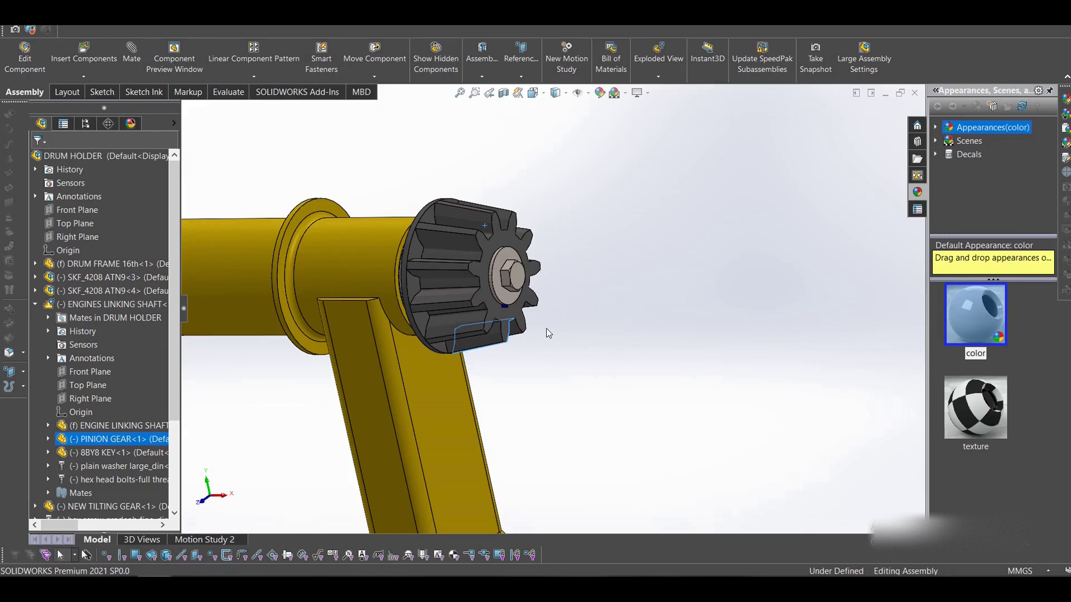
{"action": "scroll", "coordinate": [502, 319], "scroll_direction": "down", "scroll_amount": 4}
{"action": "left_click", "coordinate": [812, 322]}
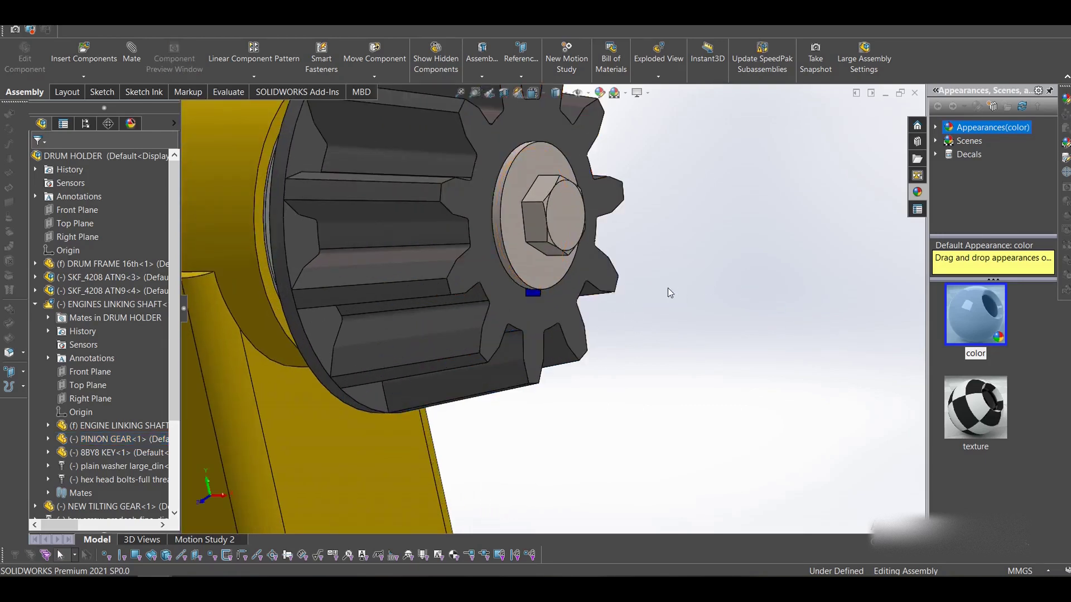
Step: Examine the key, washer and hex bolt securing the pinion gear, and view the linking shaft from the side
{"action": "left_click", "coordinate": [532, 299]}
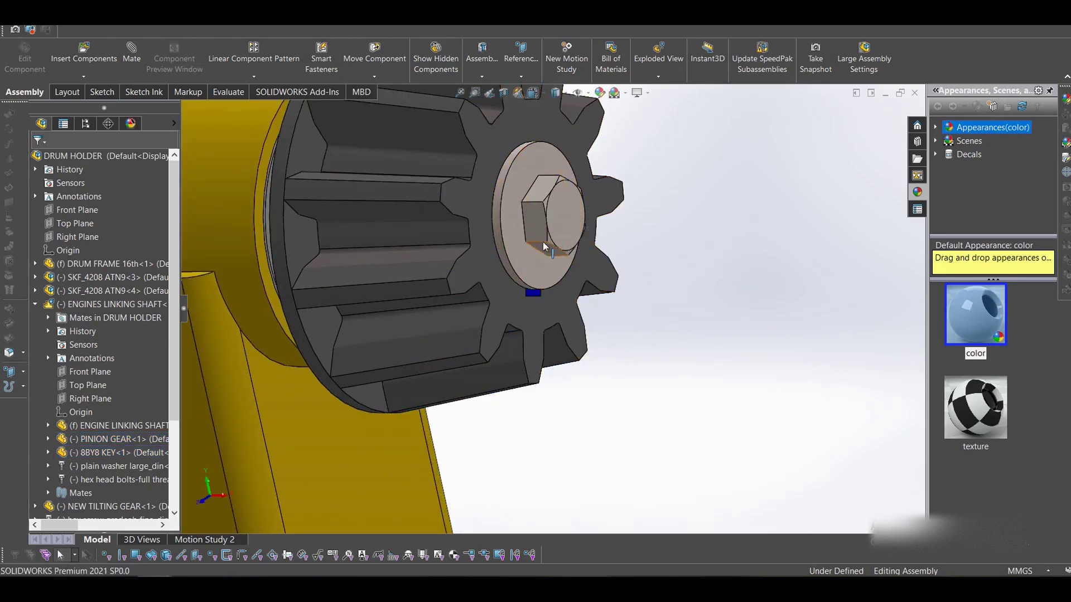
{"action": "left_click", "coordinate": [525, 188]}
{"action": "left_click", "coordinate": [618, 215]}
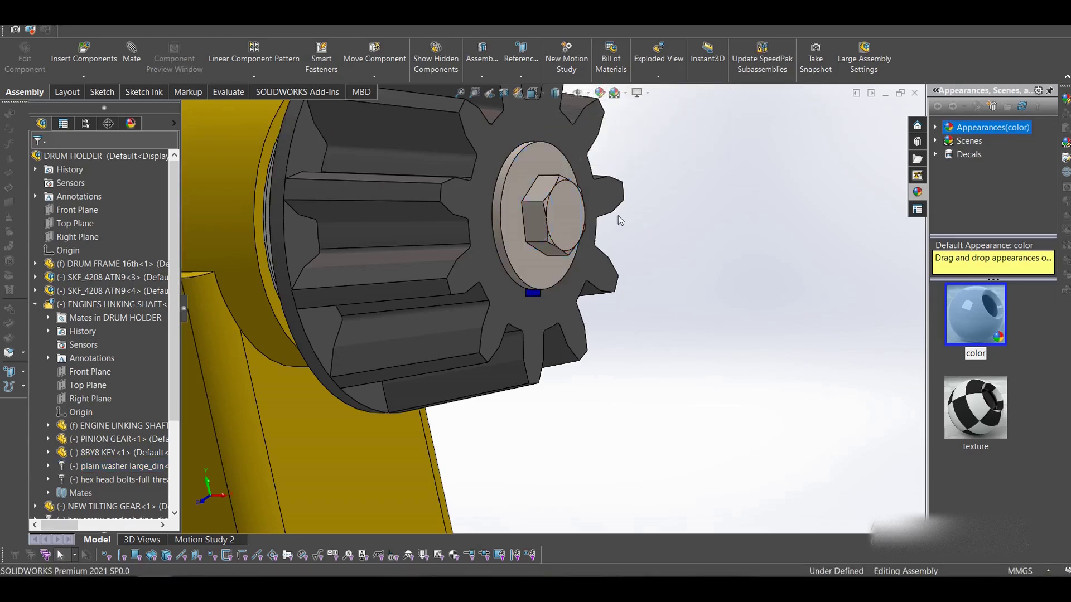
{"action": "left_click", "coordinate": [557, 209]}
{"action": "scroll", "coordinate": [669, 250], "scroll_direction": "up", "scroll_amount": 5}
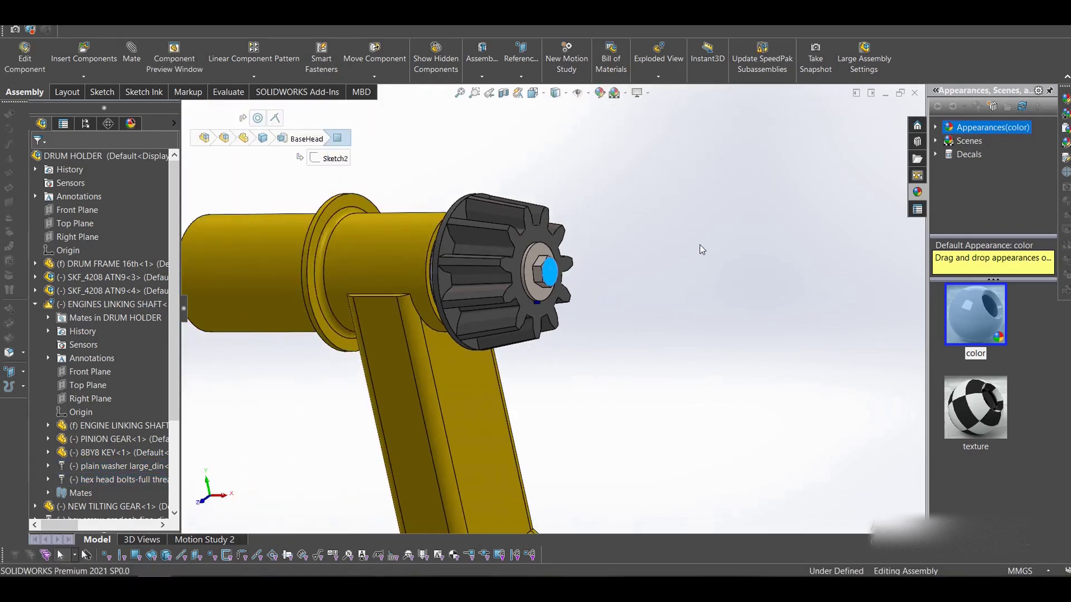
{"action": "left_click", "coordinate": [699, 244]}
{"action": "scroll", "coordinate": [699, 244], "scroll_direction": "up", "scroll_amount": 4}
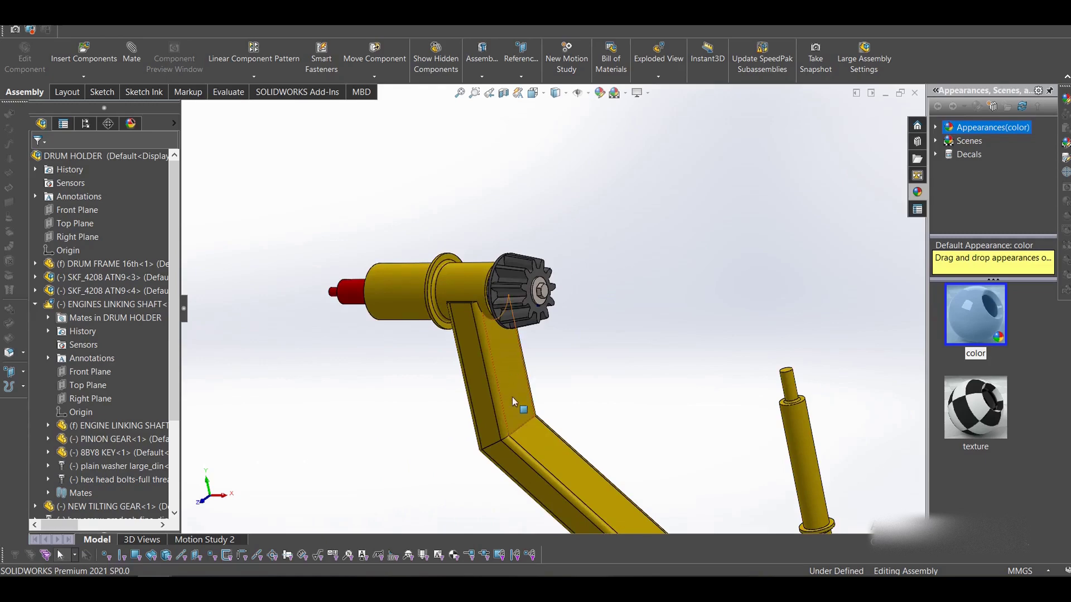
{"action": "middle_click_drag", "start_coordinate": [512, 397], "coordinate": [550, 395]}
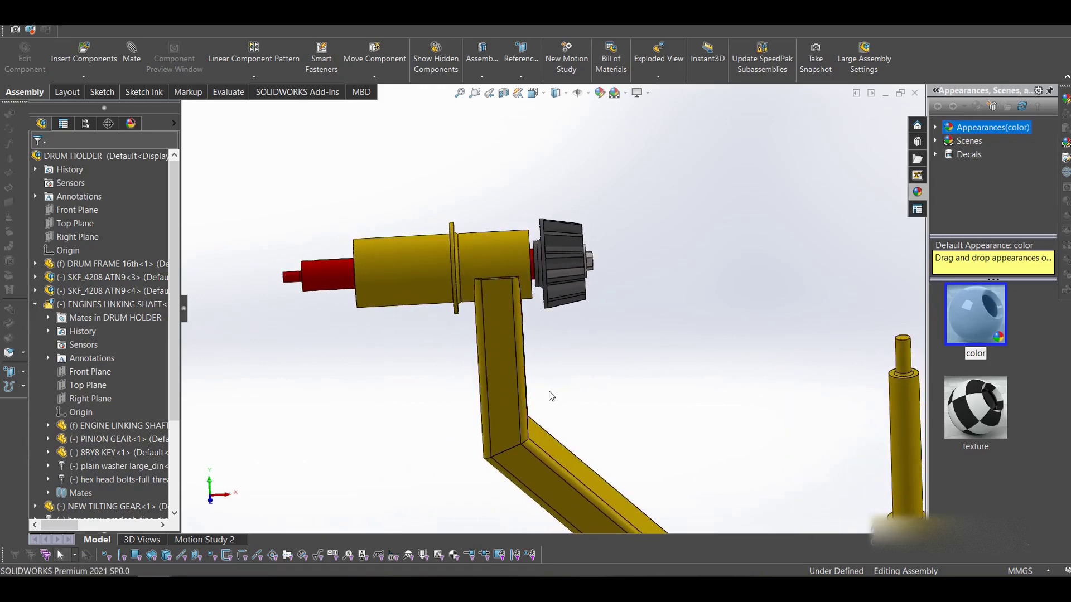
{"action": "scroll", "coordinate": [547, 283], "scroll_direction": "up", "scroll_amount": 5}
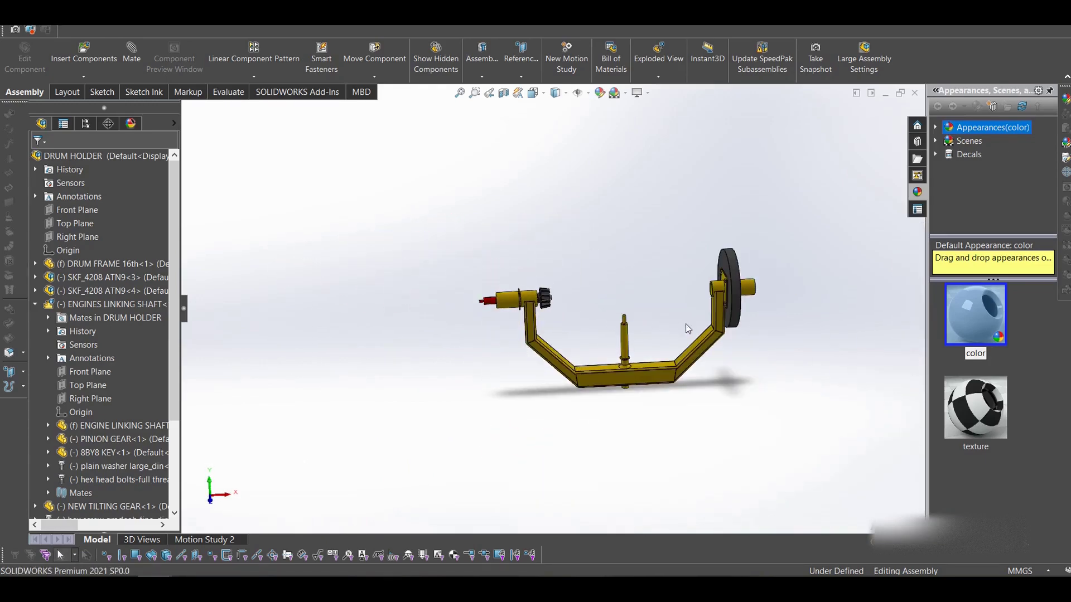
Step: Inspect the hex screws fastening the tilting gear to the drum frame plate and their nuts on the toothed side
{"action": "middle_click_drag", "start_coordinate": [685, 323], "coordinate": [735, 309]}
{"action": "scroll", "coordinate": [735, 309], "scroll_direction": "down", "scroll_amount": 6}
{"action": "middle_click_drag", "start_coordinate": [746, 272], "coordinate": [714, 215]}
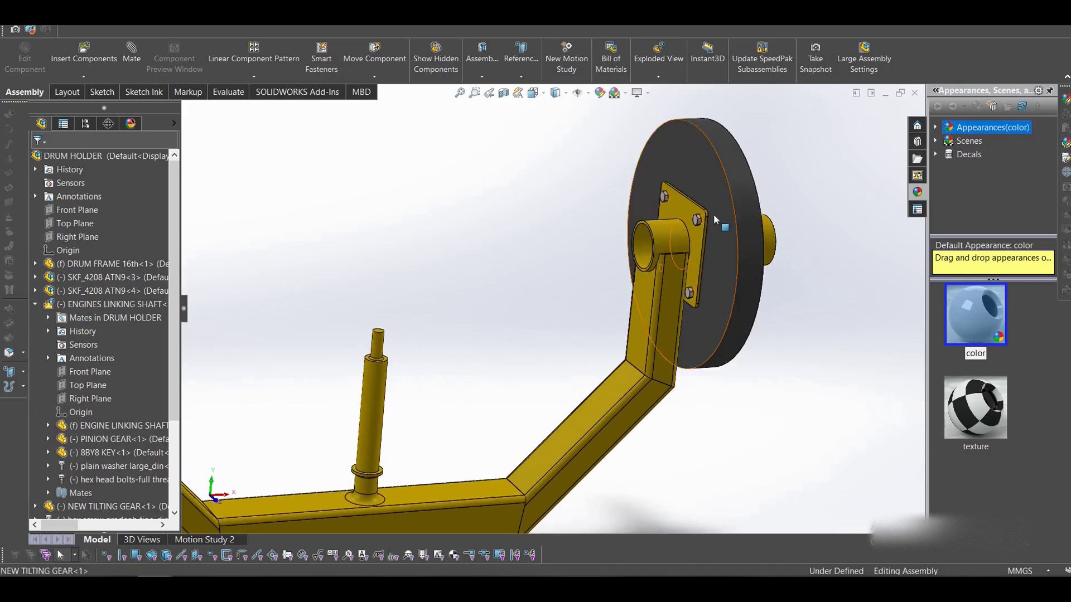
{"action": "scroll", "coordinate": [788, 220], "scroll_direction": "down", "scroll_amount": 3}
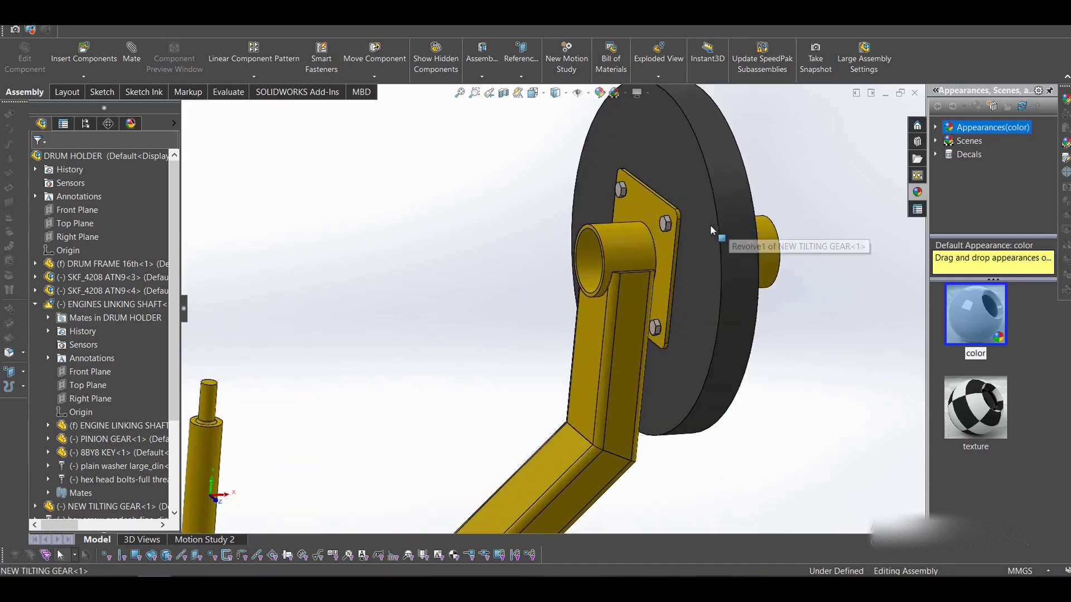
{"action": "left_click", "coordinate": [661, 222]}
{"action": "middle_click_drag", "start_coordinate": [640, 200], "coordinate": [692, 401]}
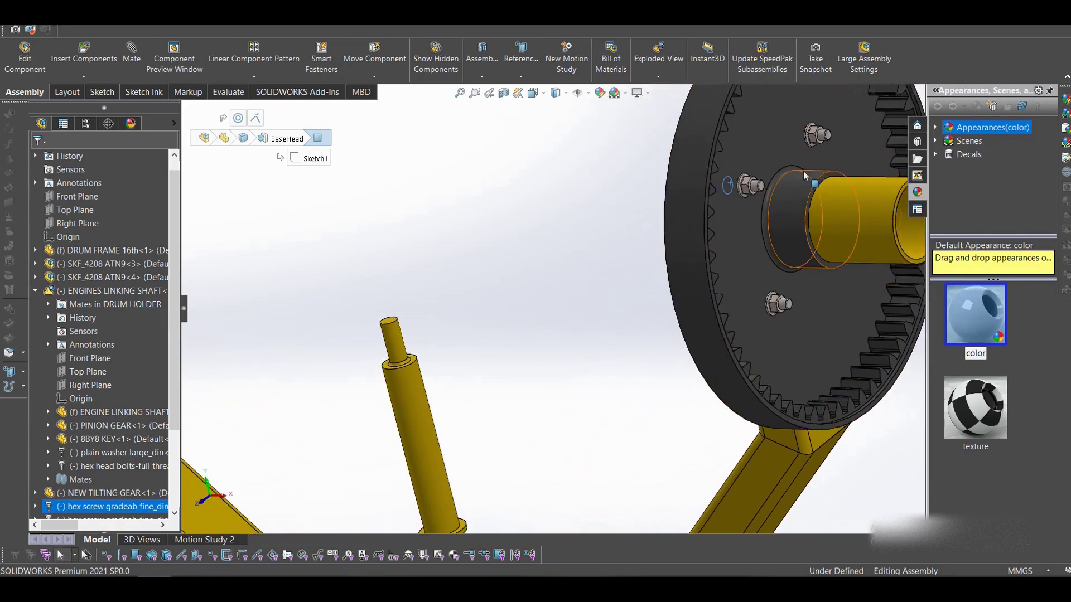
Step: Examine the drum frame's square mounting plate behind the tilting gear and the round tube welded to it
{"action": "scroll", "coordinate": [806, 168], "scroll_direction": "up", "scroll_amount": 3}
{"action": "key", "text": "f"}
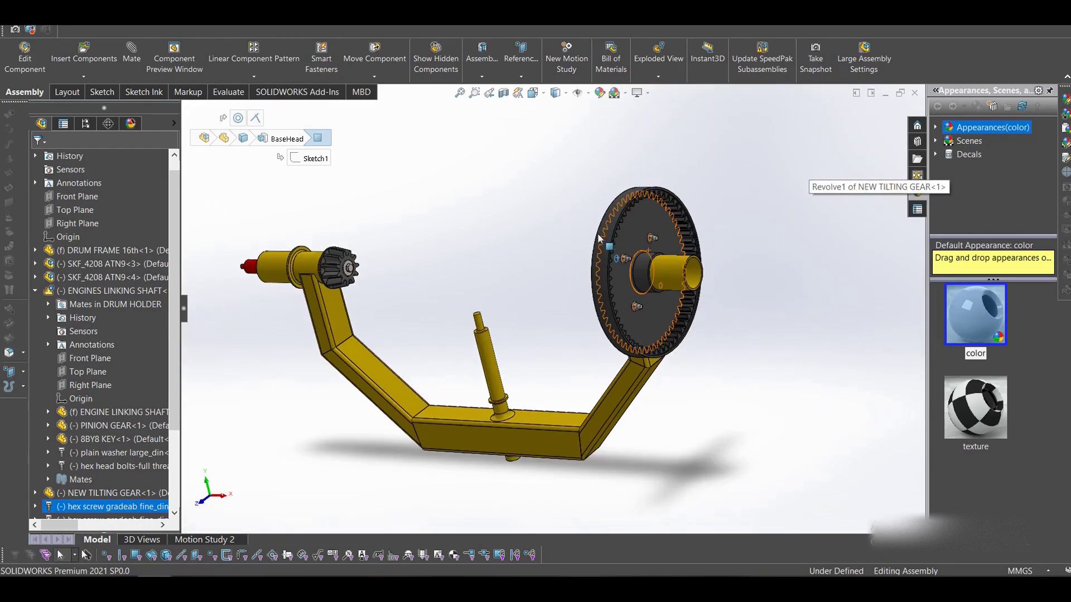
{"action": "middle_click_drag", "start_coordinate": [695, 287], "coordinate": [679, 334]}
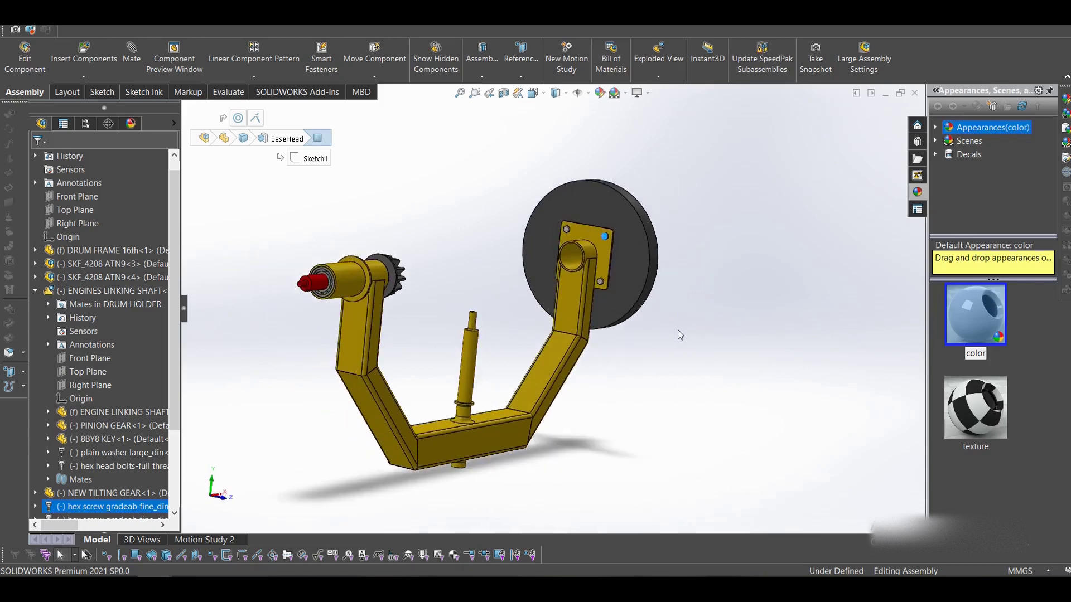
{"action": "left_click", "coordinate": [596, 250]}
{"action": "scroll", "coordinate": [605, 239], "scroll_direction": "down", "scroll_amount": 5}
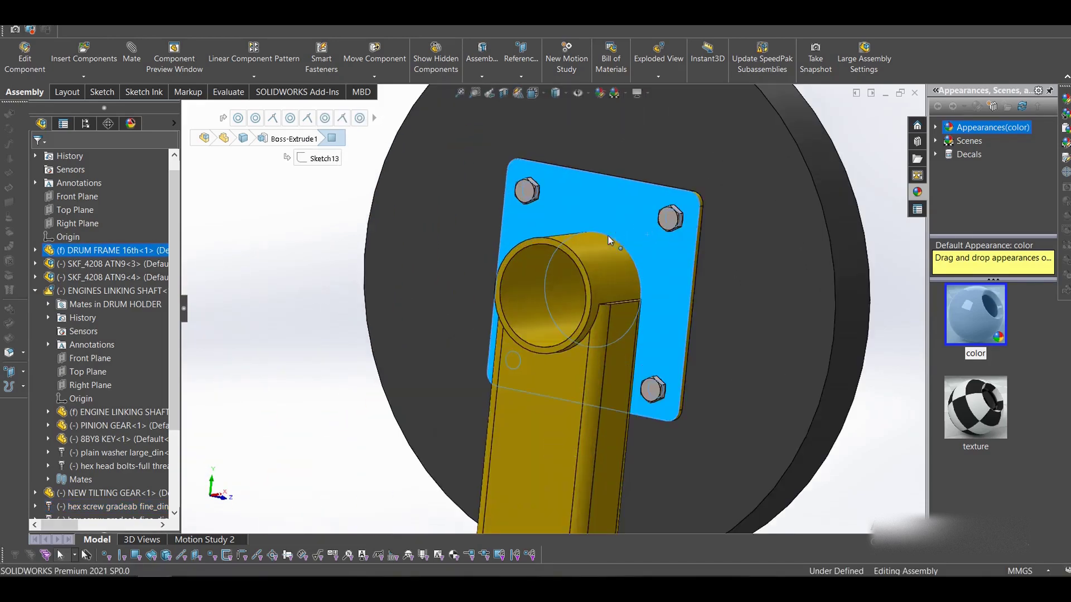
{"action": "left_click", "coordinate": [590, 299]}
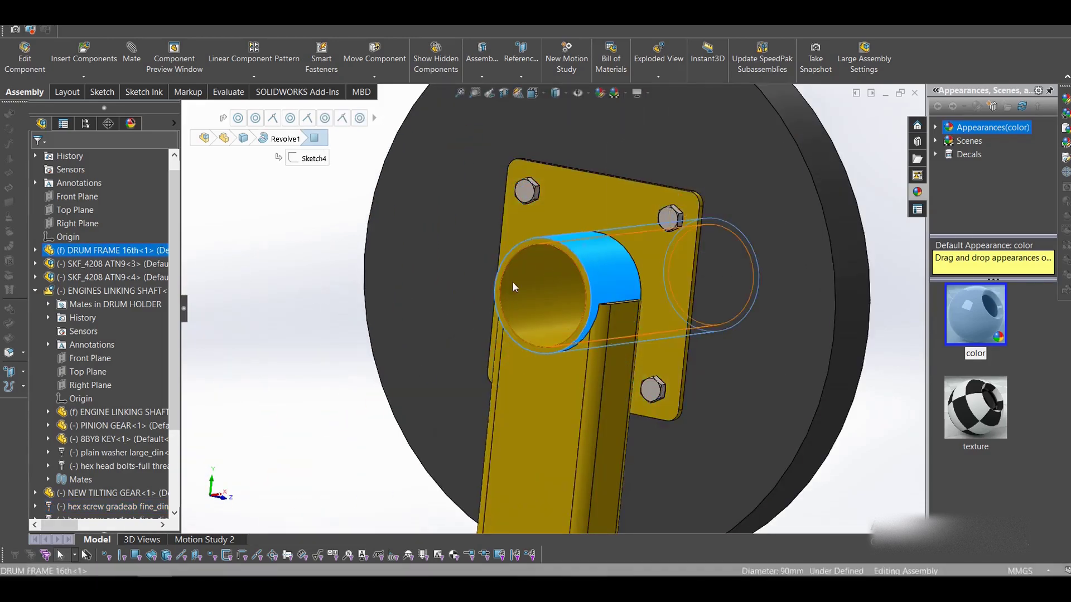
{"action": "left_click", "coordinate": [259, 384]}
Step: Inspect the bearing end of the engine linking shaft and collapse the ENGINES LINKING SHAFT component list
{"action": "scroll", "coordinate": [617, 320], "scroll_direction": "up", "scroll_amount": 10}
{"action": "scroll", "coordinate": [495, 344], "scroll_direction": "down", "scroll_amount": 4}
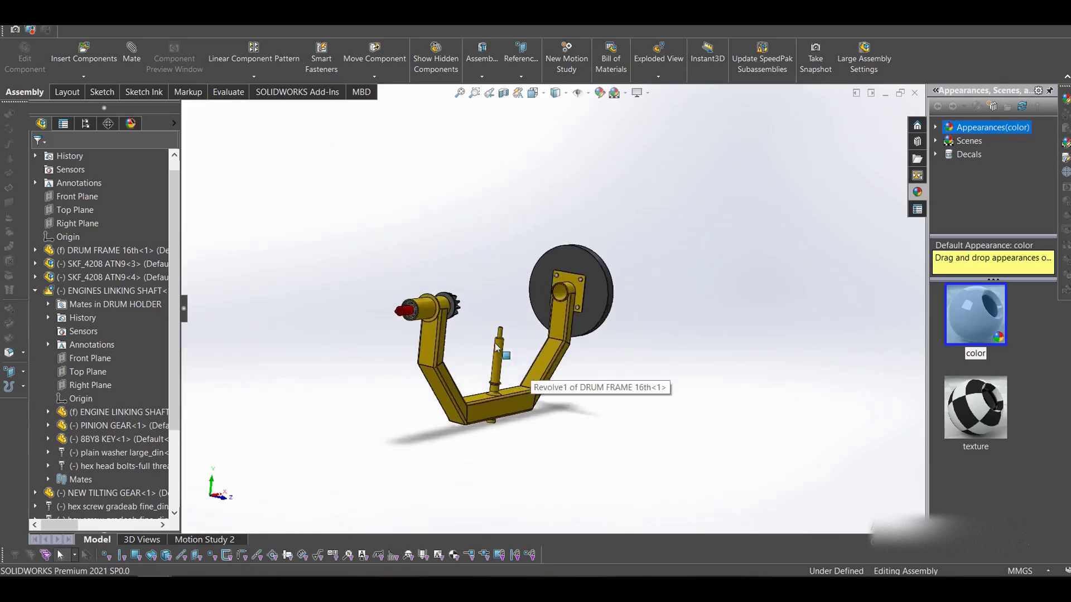
{"action": "scroll", "coordinate": [440, 304], "scroll_direction": "down", "scroll_amount": 3}
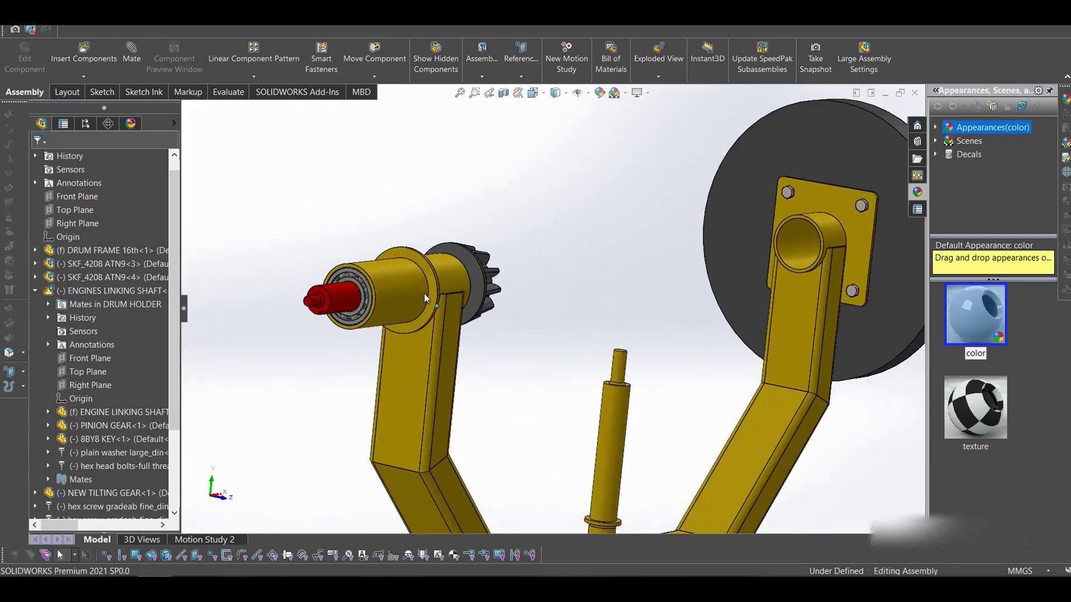
{"action": "left_click", "coordinate": [35, 290]}
{"action": "scroll", "coordinate": [430, 210], "scroll_direction": "up", "scroll_amount": 4}
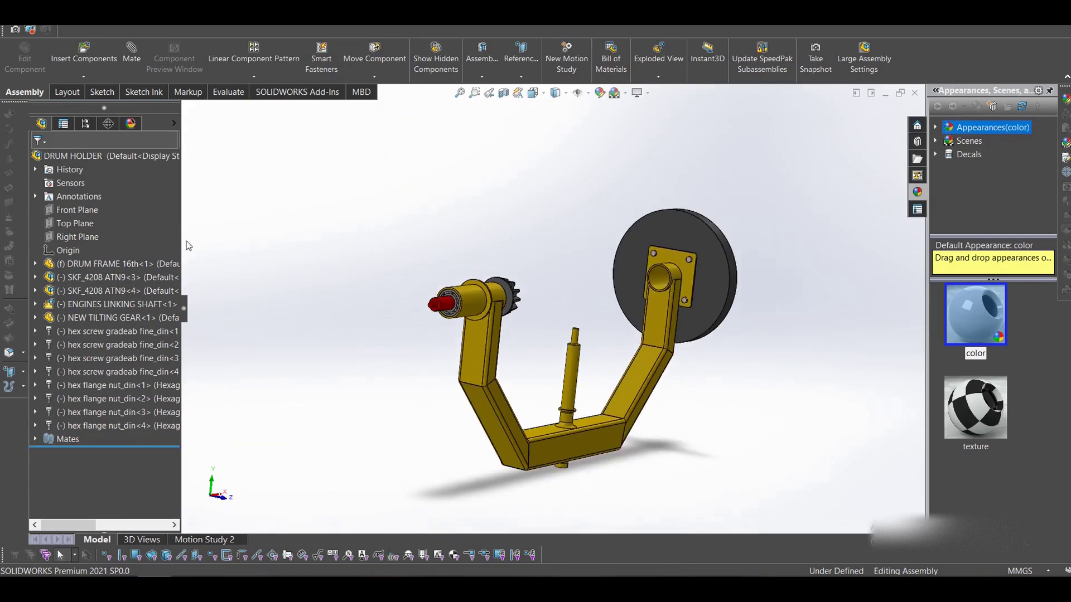
Step: Expand DRUM FRAME 16th in the DRUM HOLDER assembly and pick its Front Plane
{"action": "left_click", "coordinate": [36, 263]}
{"action": "left_click", "coordinate": [78, 268]}
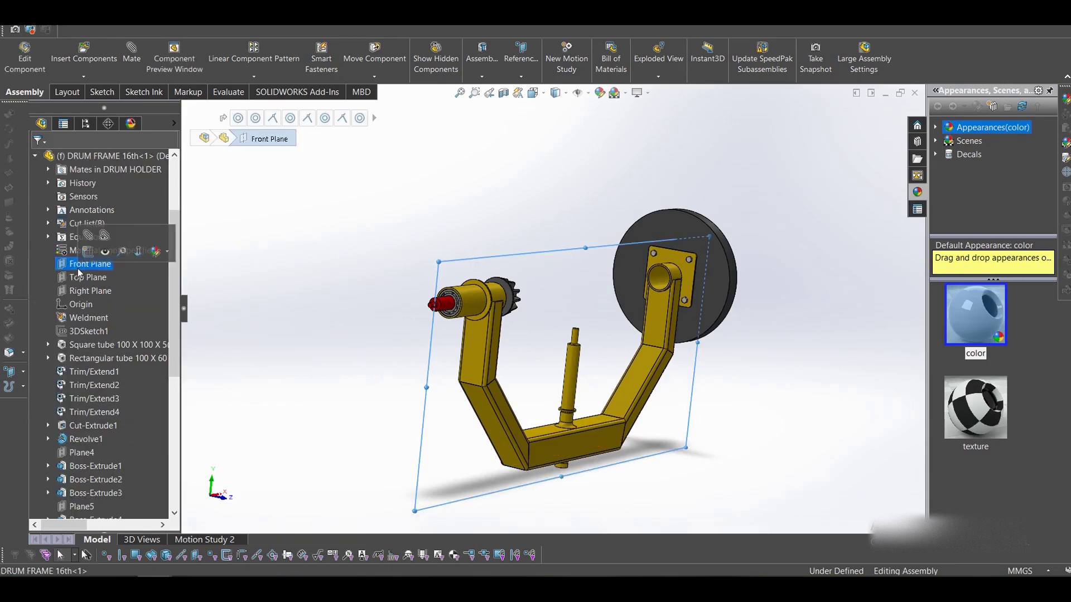
{"action": "left_click", "coordinate": [417, 204]}
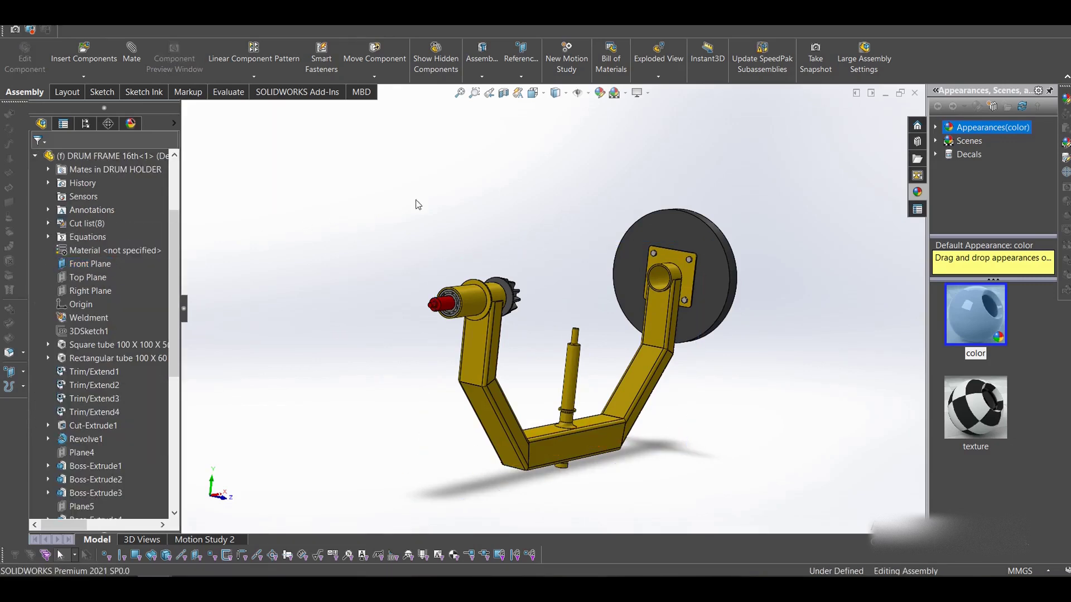
{"action": "left_click", "coordinate": [504, 93]}
{"action": "scroll", "coordinate": [446, 246], "scroll_direction": "up", "scroll_amount": 3}
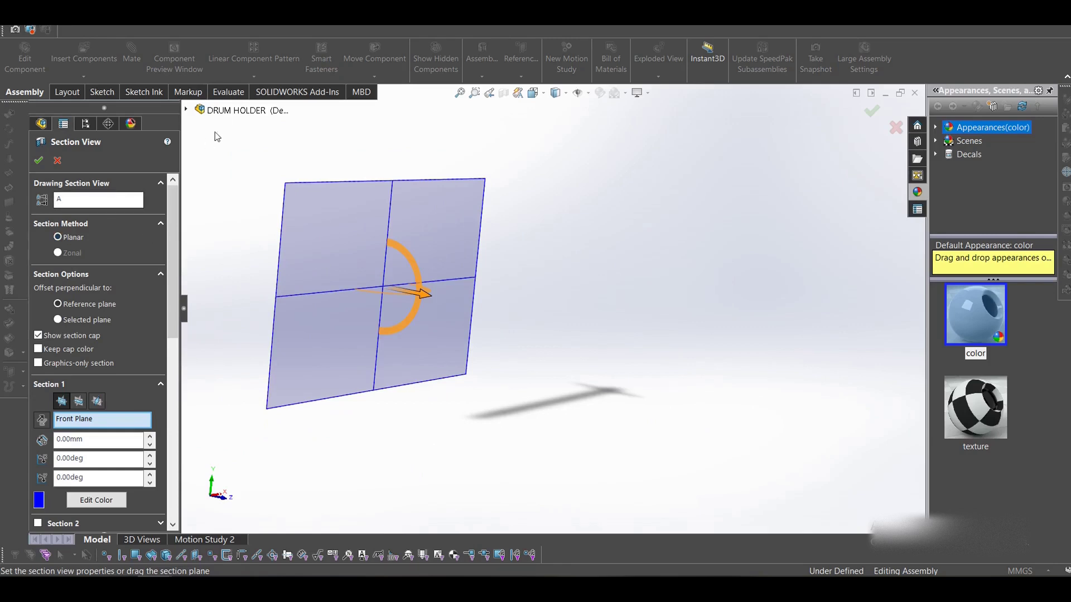
{"action": "left_click", "coordinate": [58, 162]}
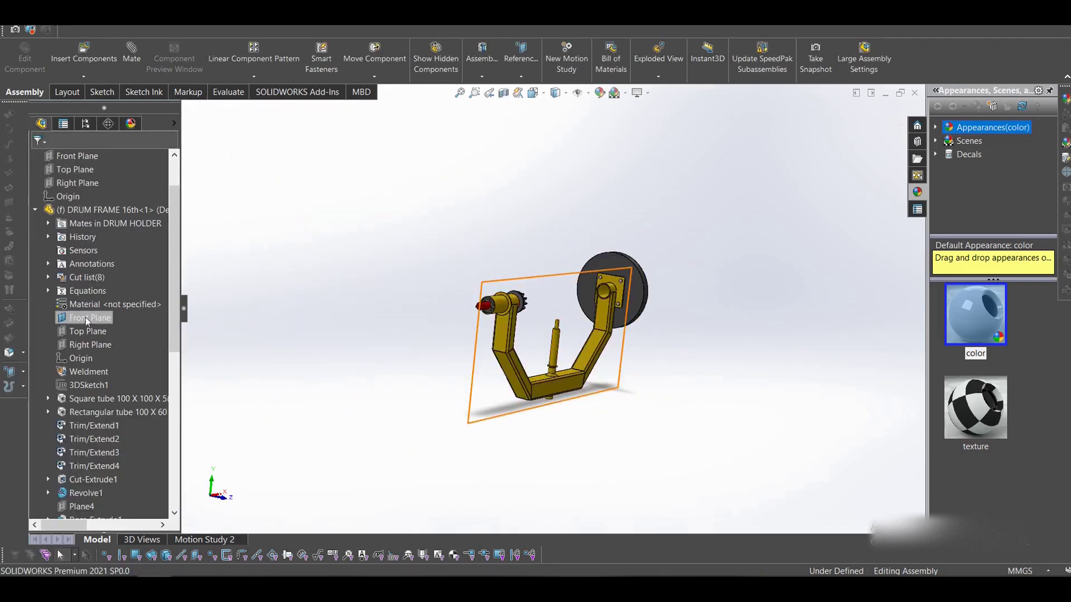
Step: Cut the DRUM HOLDER assembly with a planar section view on the Front Plane of DRUM FRAME 16th, at zero offset
{"action": "left_click", "coordinate": [85, 318]}
{"action": "left_click", "coordinate": [503, 93]}
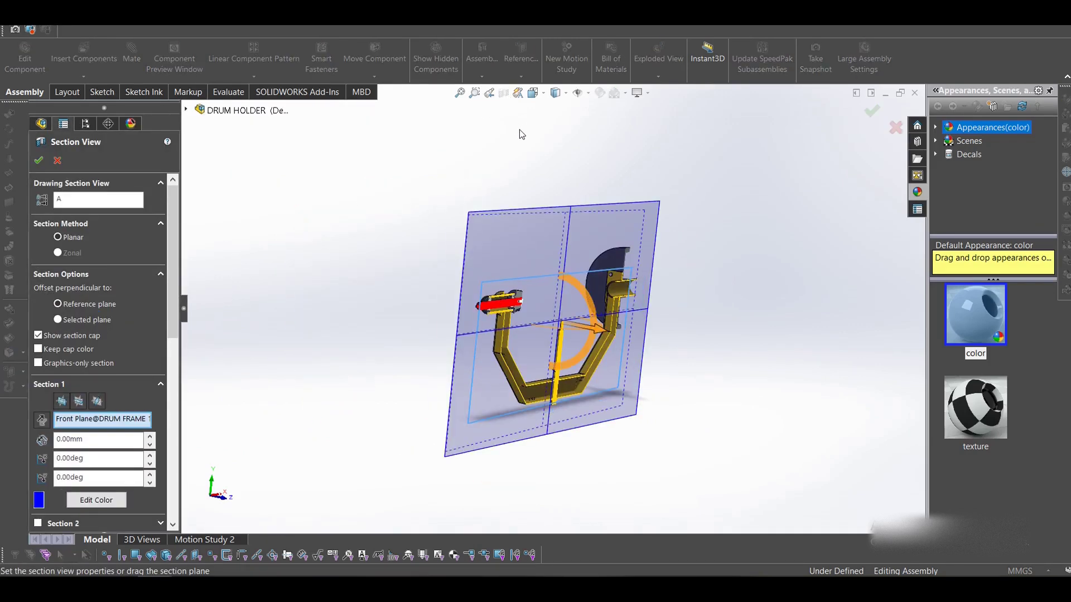
{"action": "left_click", "coordinate": [39, 161]}
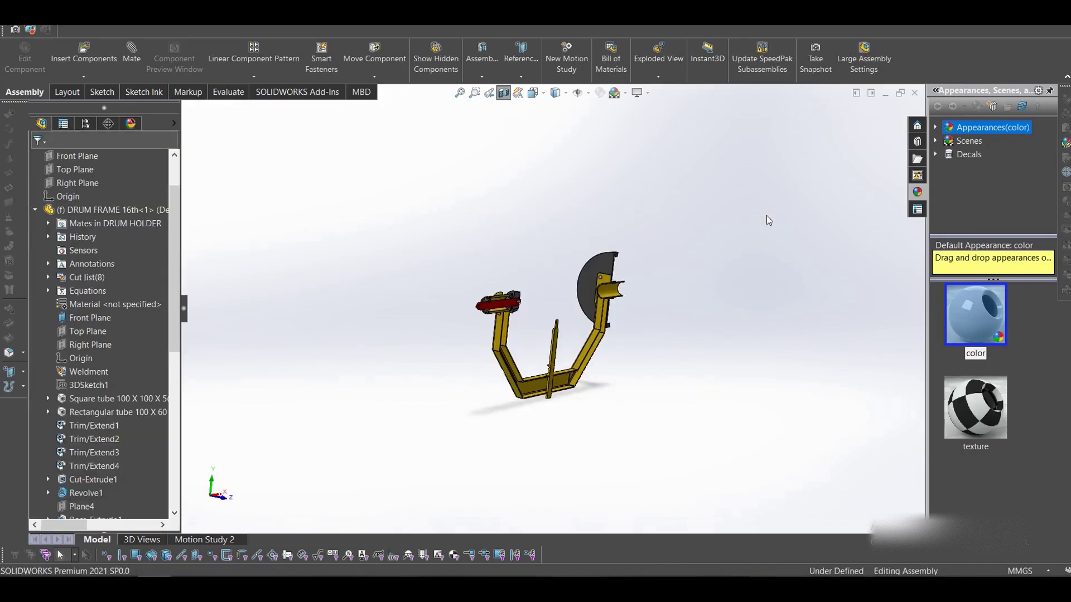
Step: Examine the sectioned drum holder from the front, including its hollow frame tubes, shaft housing and tilting gear
{"action": "scroll", "coordinate": [534, 330], "scroll_direction": "down", "scroll_amount": 6}
{"action": "middle_click_drag", "start_coordinate": [539, 306], "coordinate": [510, 304]}
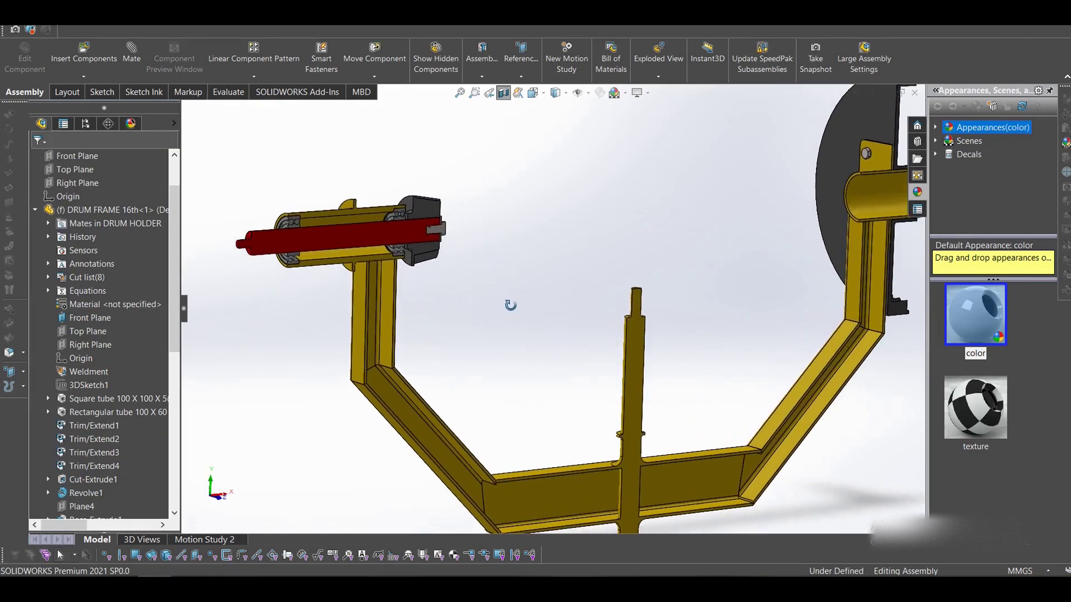
{"action": "scroll", "coordinate": [536, 245], "scroll_direction": "up", "scroll_amount": 3}
{"action": "middle_click_drag", "start_coordinate": [536, 245], "coordinate": [504, 270]}
{"action": "scroll", "coordinate": [504, 269], "scroll_direction": "down", "scroll_amount": 2}
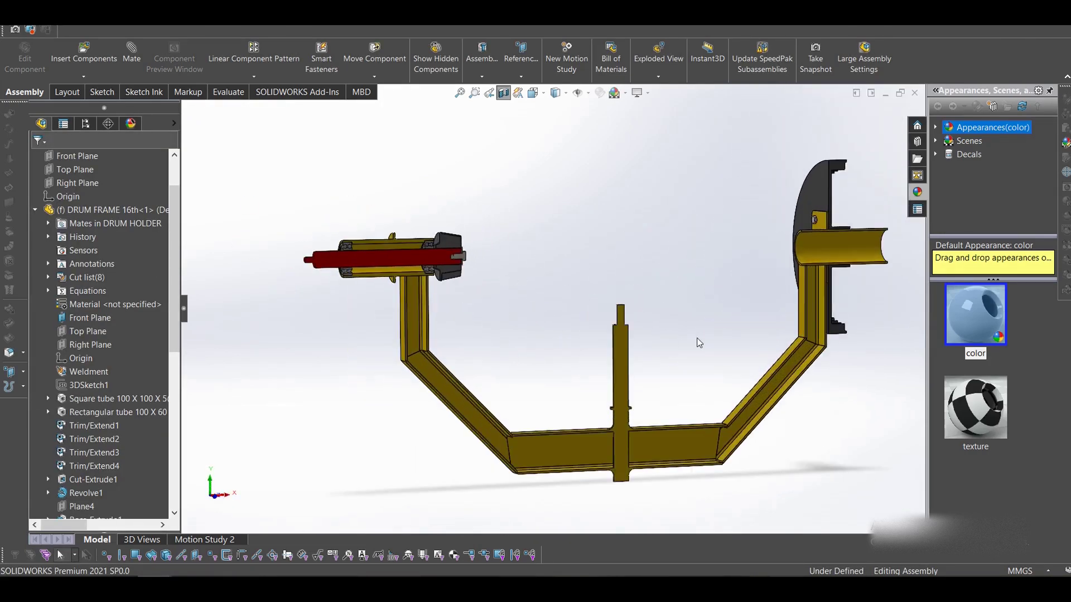
Step: Inspect the upright pin at the middle of the sectioned drum frame and the collar ring around its lower part
{"action": "scroll", "coordinate": [637, 440], "scroll_direction": "down", "scroll_amount": 3}
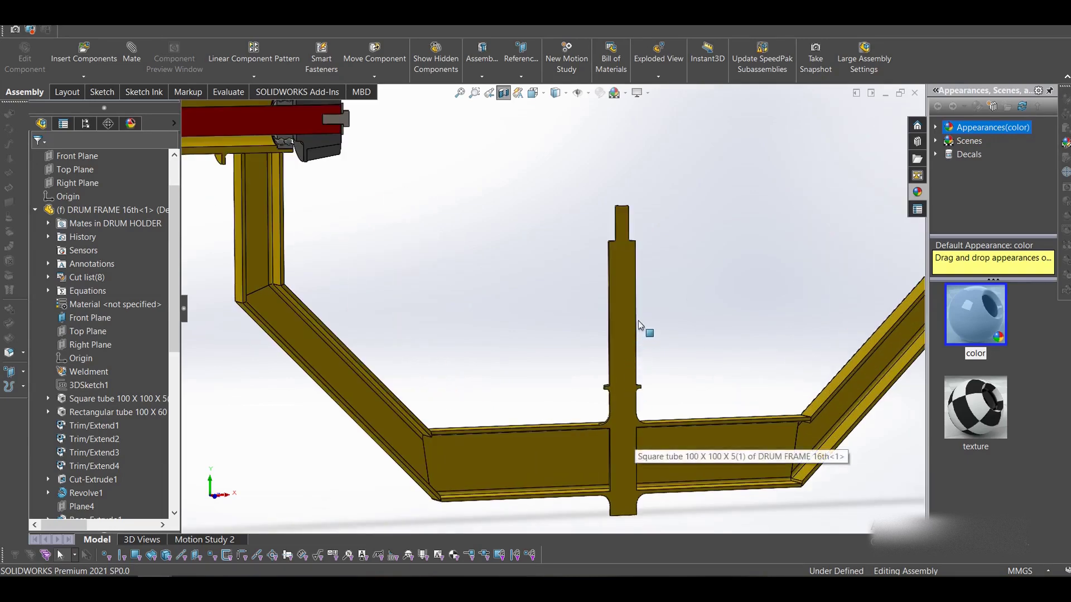
{"action": "middle_click_drag", "start_coordinate": [620, 302], "coordinate": [629, 327]}
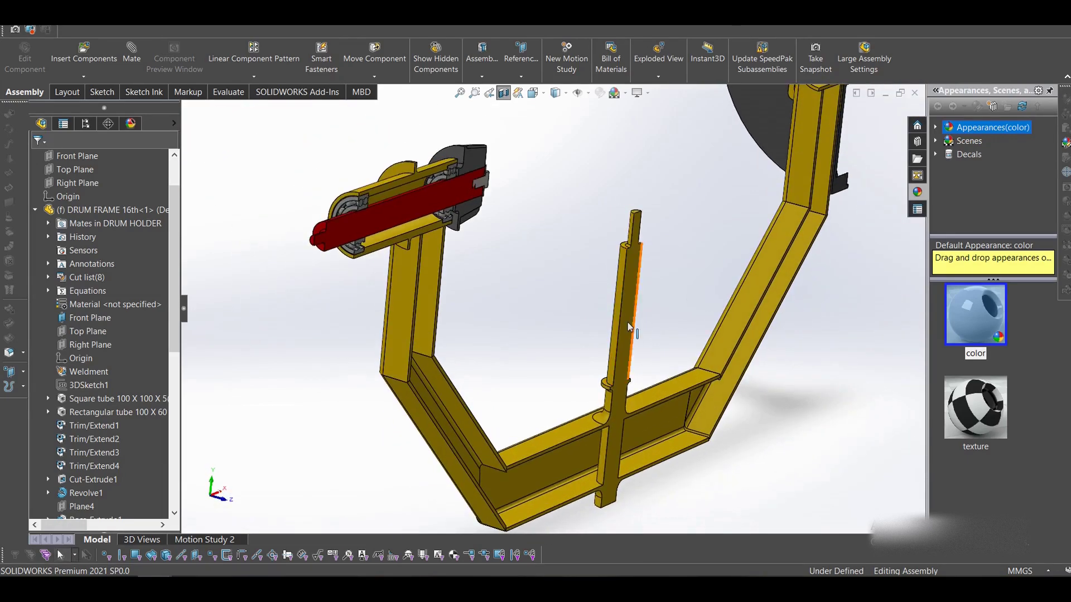
{"action": "left_click", "coordinate": [621, 256]}
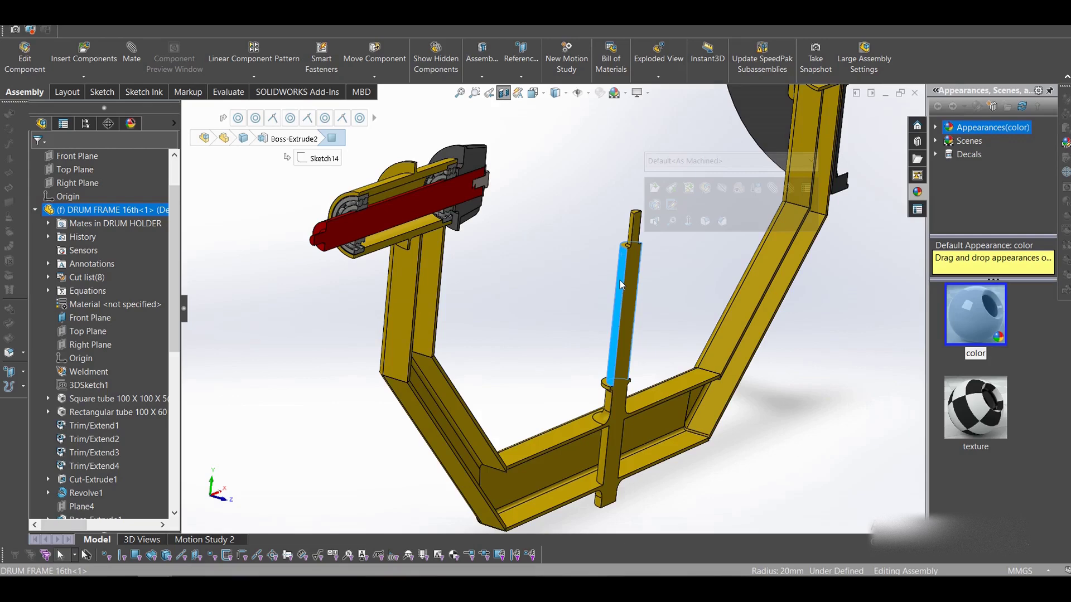
{"action": "left_click", "coordinate": [607, 253]}
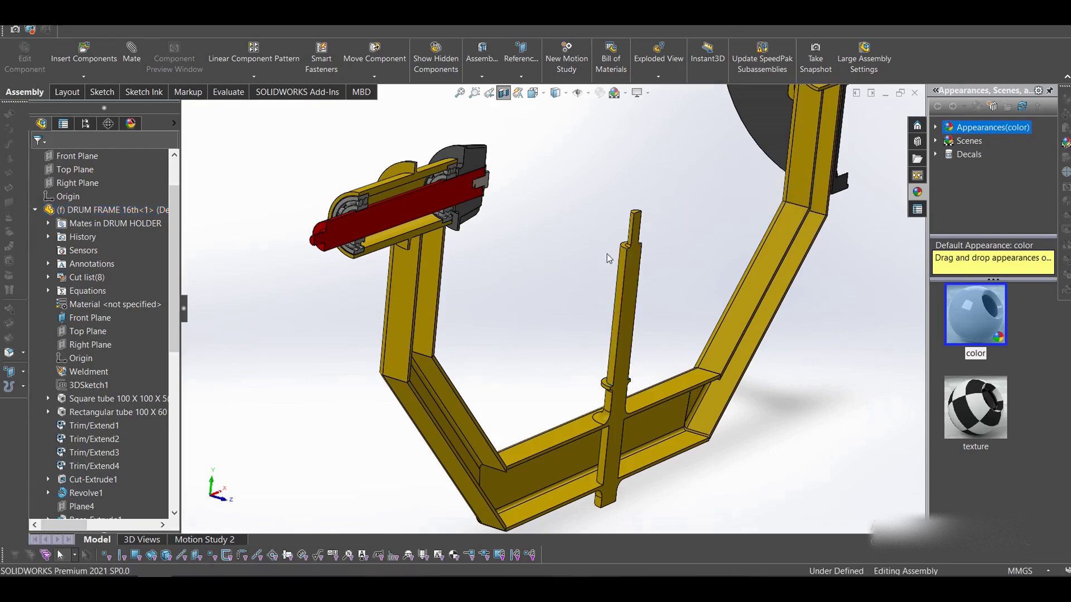
{"action": "scroll", "coordinate": [658, 383], "scroll_direction": "down", "scroll_amount": 3}
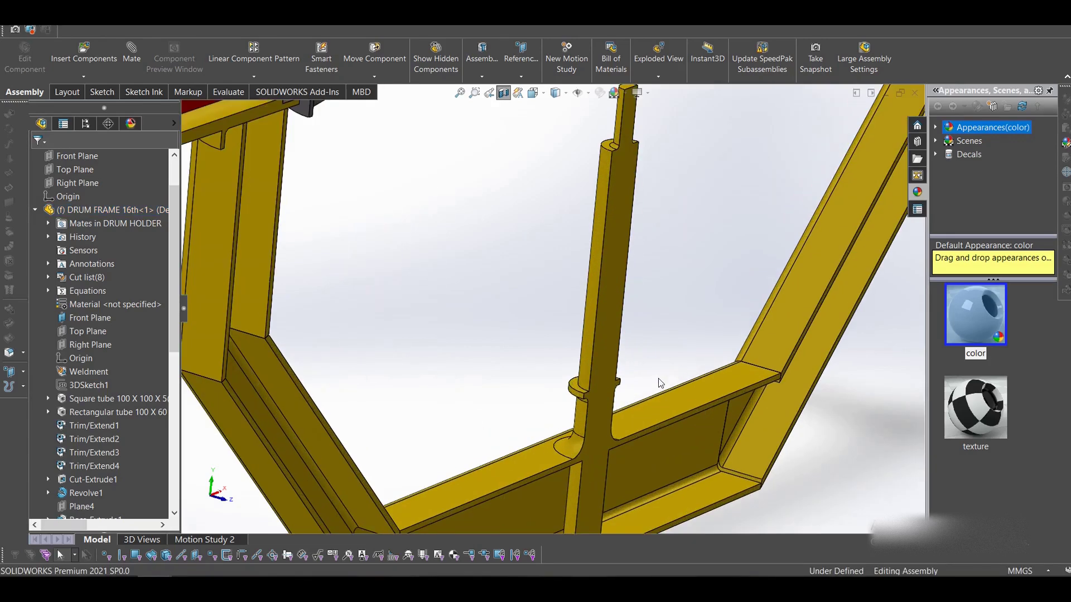
{"action": "left_click", "coordinate": [578, 384]}
{"action": "left_click", "coordinate": [571, 386]}
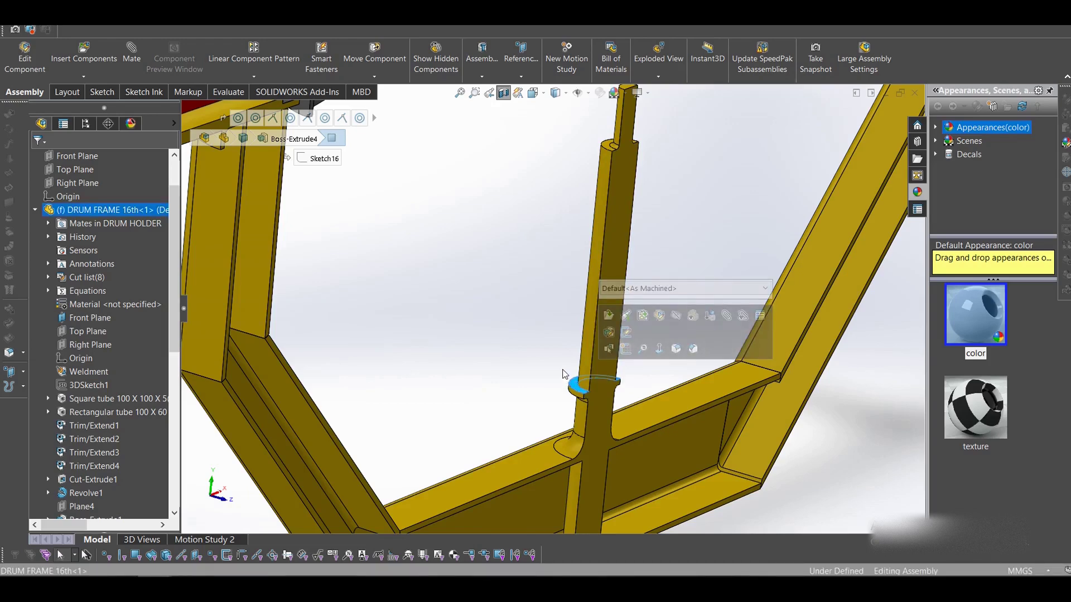
{"action": "left_click", "coordinate": [507, 343]}
Step: Inspect the fillet joining the base of the upright pin to the frame's horizontal tube
{"action": "scroll", "coordinate": [510, 339], "scroll_direction": "up", "scroll_amount": 8}
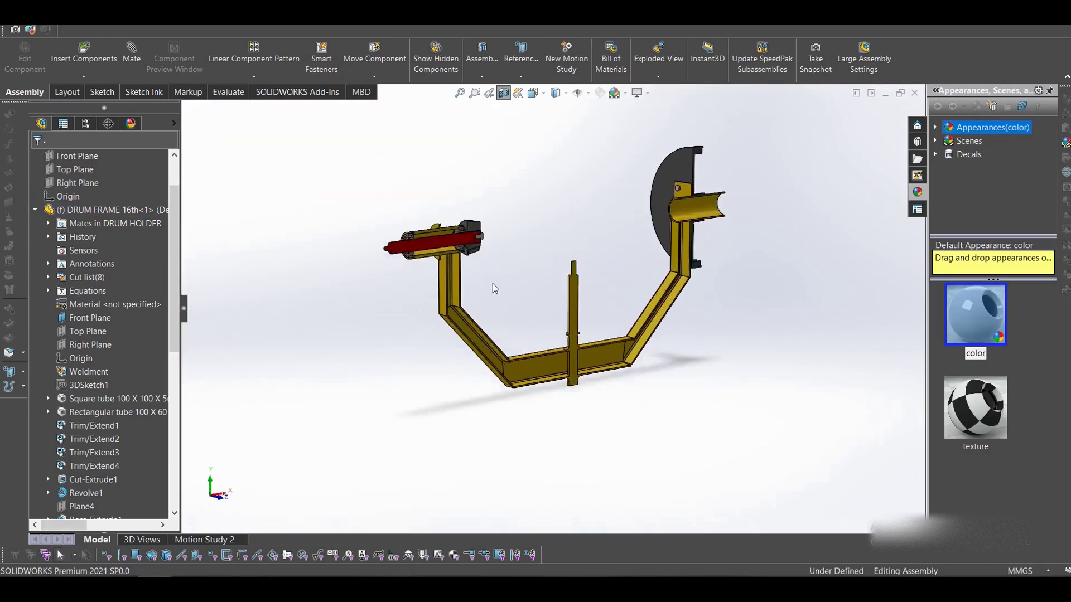
{"action": "scroll", "coordinate": [490, 273], "scroll_direction": "down", "scroll_amount": 2}
{"action": "scroll", "coordinate": [641, 371], "scroll_direction": "down", "scroll_amount": 3}
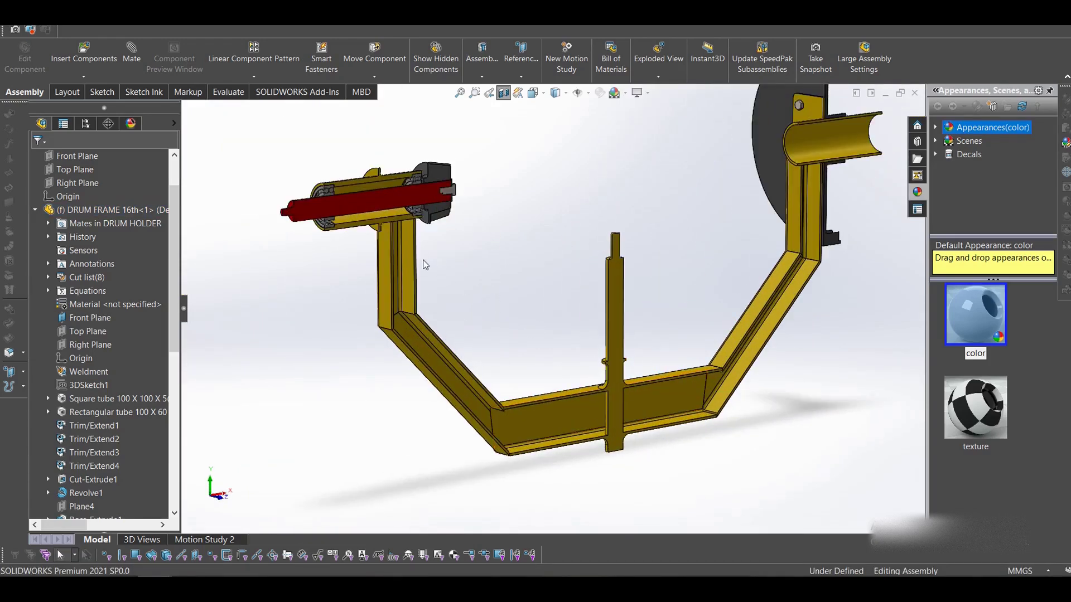
{"action": "scroll", "coordinate": [616, 379], "scroll_direction": "down", "scroll_amount": 3}
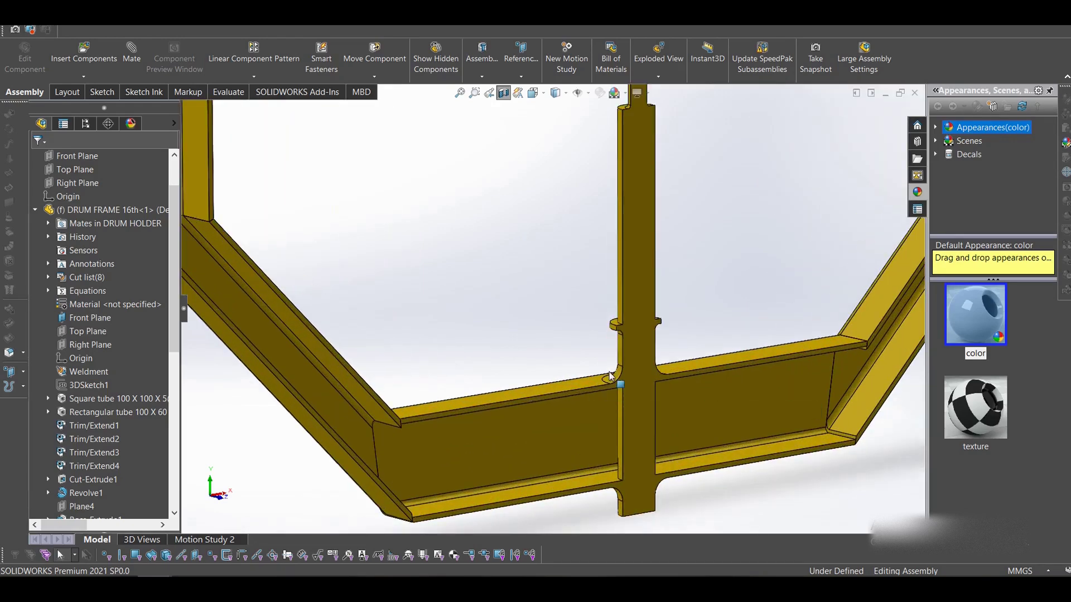
{"action": "left_click", "coordinate": [554, 387]}
{"action": "left_click", "coordinate": [612, 379]}
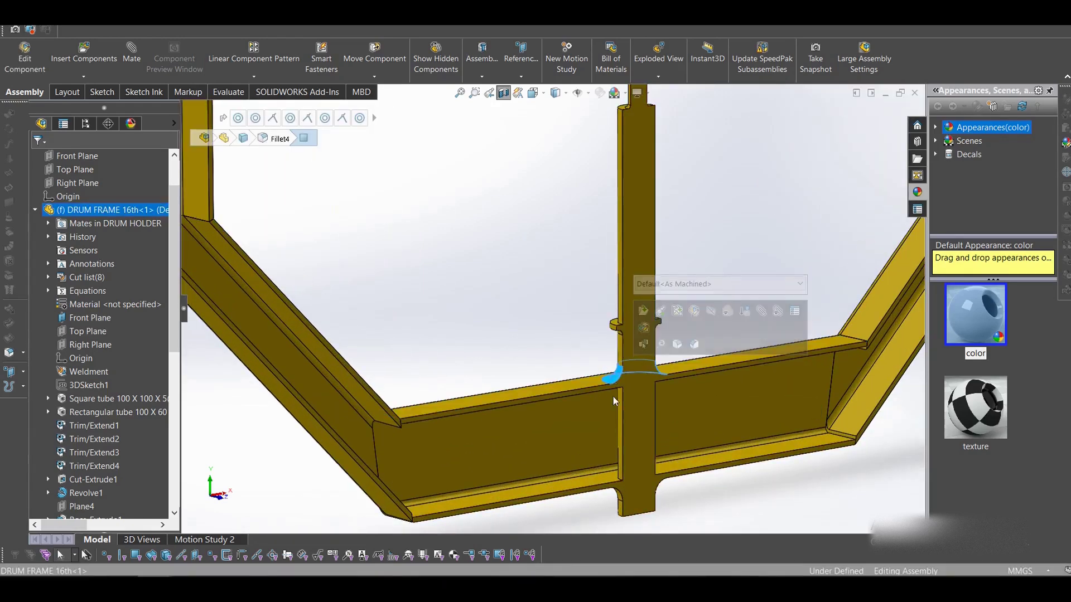
{"action": "middle_click_drag", "start_coordinate": [613, 397], "coordinate": [606, 495]}
Step: Check the length edge and the cylindrical face of the upright pin above its collar
{"action": "middle_click_drag", "start_coordinate": [523, 251], "coordinate": [591, 209]}
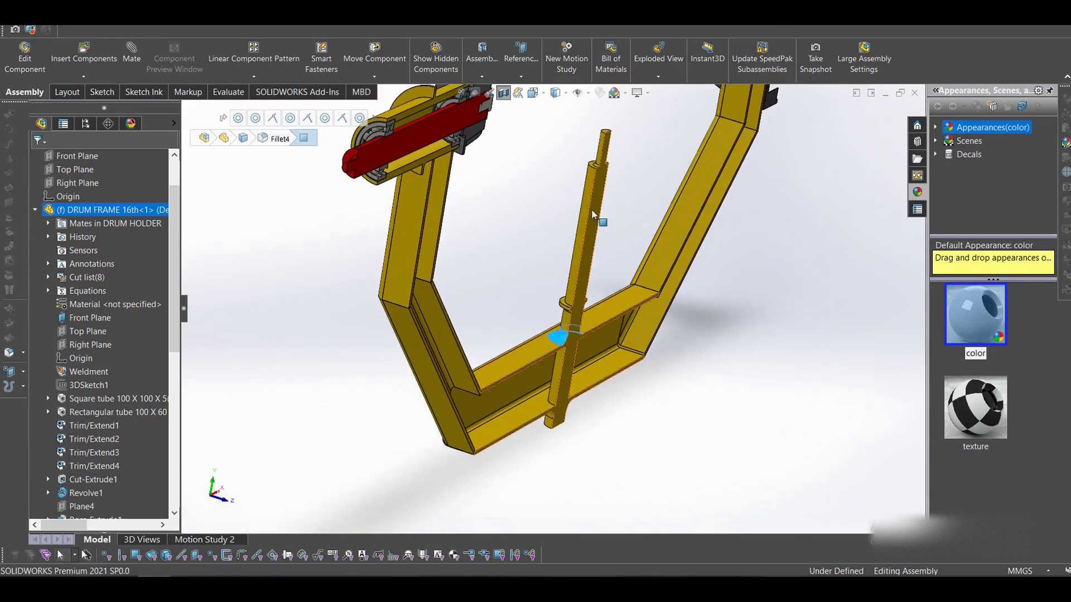
{"action": "left_click", "coordinate": [592, 202]}
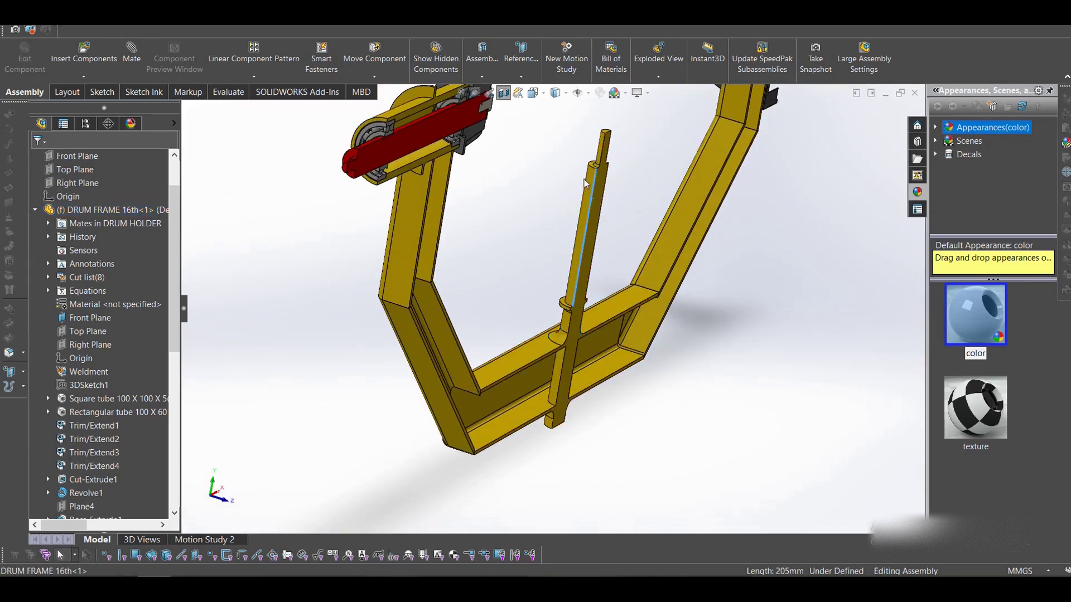
{"action": "left_click", "coordinate": [590, 191]}
{"action": "mouse_move", "coordinate": [590, 192]}
{"action": "middle_mouse_down"}
{"action": "mouse_move", "coordinate": [499, 227]}
{"action": "mouse_move", "coordinate": [478, 182]}
{"action": "middle_mouse_up"}
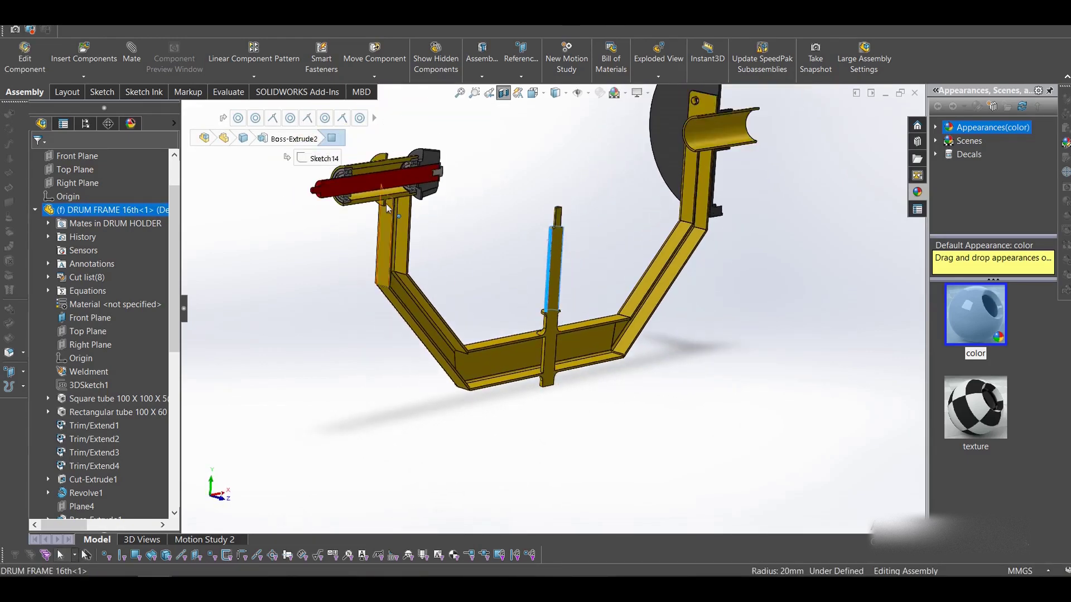
Step: Highlight the cut face of the engine linking shaft and view its position in the sectioned drum holder
{"action": "scroll", "coordinate": [396, 167], "scroll_direction": "down", "scroll_amount": 5}
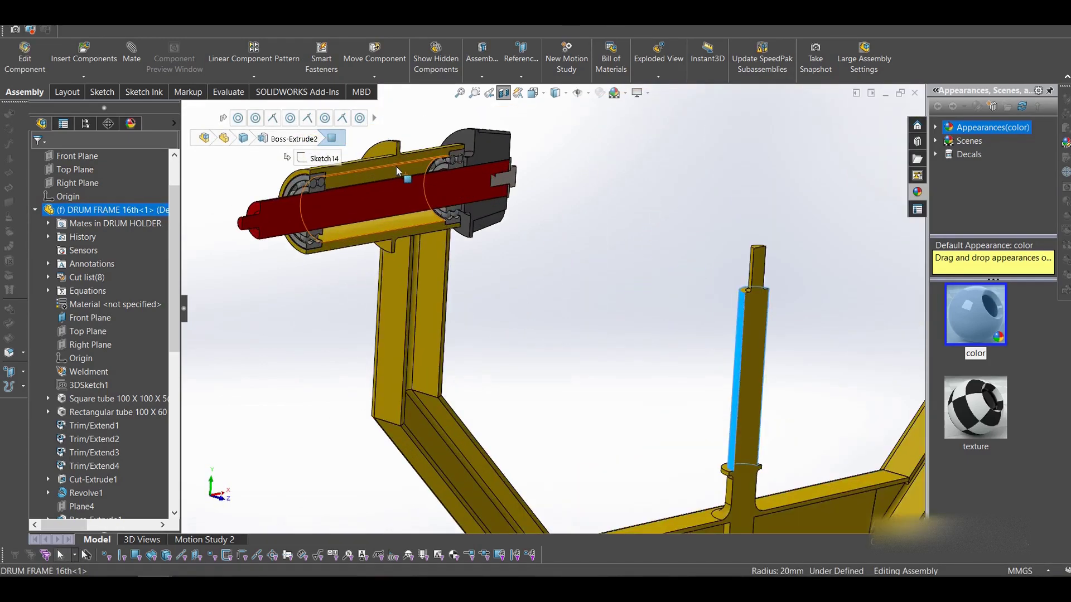
{"action": "left_click", "coordinate": [414, 197]}
{"action": "scroll", "coordinate": [527, 301], "scroll_direction": "up", "scroll_amount": 4}
{"action": "middle_click_drag", "start_coordinate": [622, 356], "coordinate": [570, 330]}
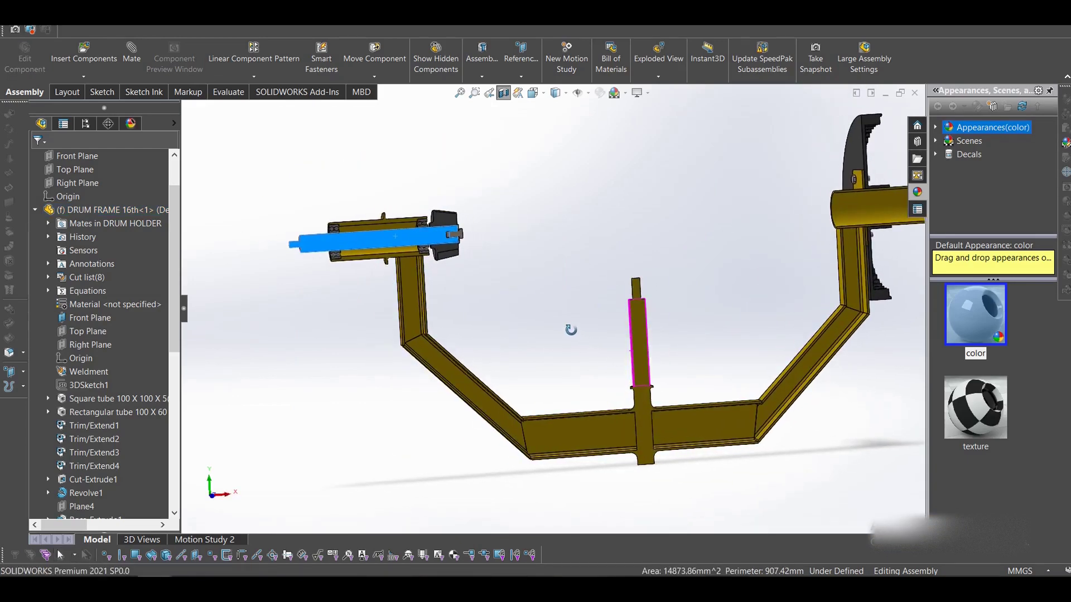
{"action": "left_click", "coordinate": [537, 225]}
{"action": "middle_click_drag", "start_coordinate": [486, 211], "coordinate": [507, 279]}
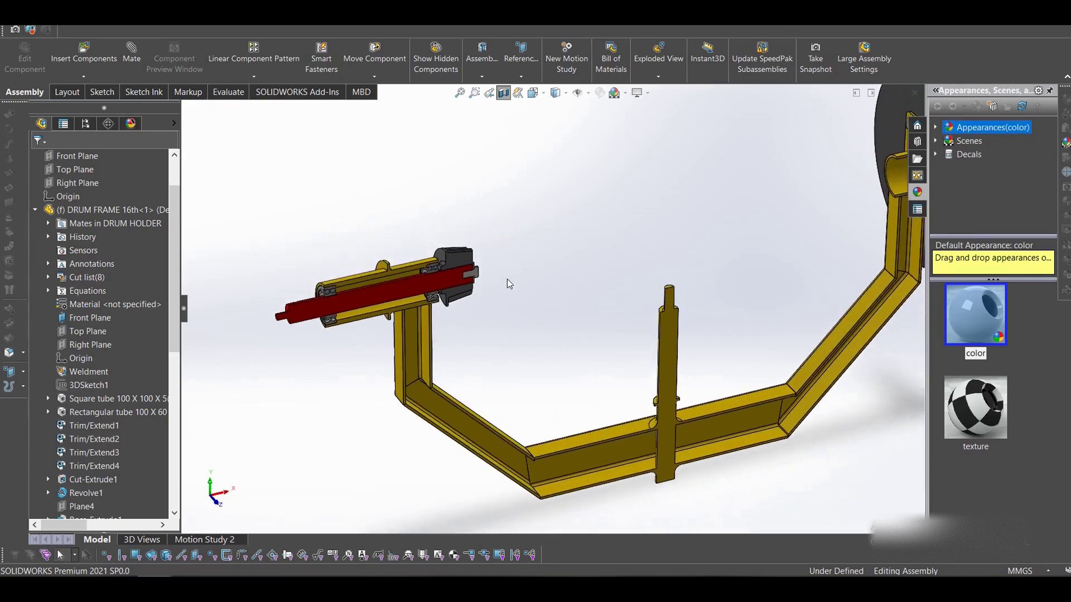
Step: Examine the sectioned bearing housing at close range, with the engine linking shaft running through its two bearings
{"action": "scroll", "coordinate": [440, 283], "scroll_direction": "down", "scroll_amount": 3}
{"action": "middle_click_drag", "start_coordinate": [379, 307], "coordinate": [402, 293]}
{"action": "scroll", "coordinate": [402, 293], "scroll_direction": "down", "scroll_amount": 3}
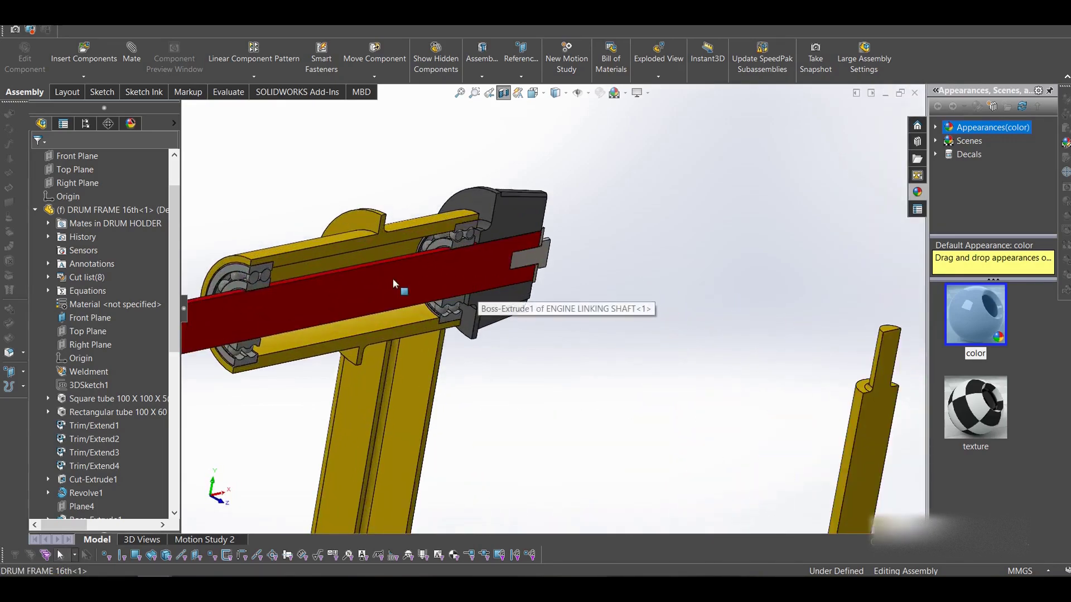
{"action": "scroll", "coordinate": [265, 288], "scroll_direction": "down", "scroll_amount": 3}
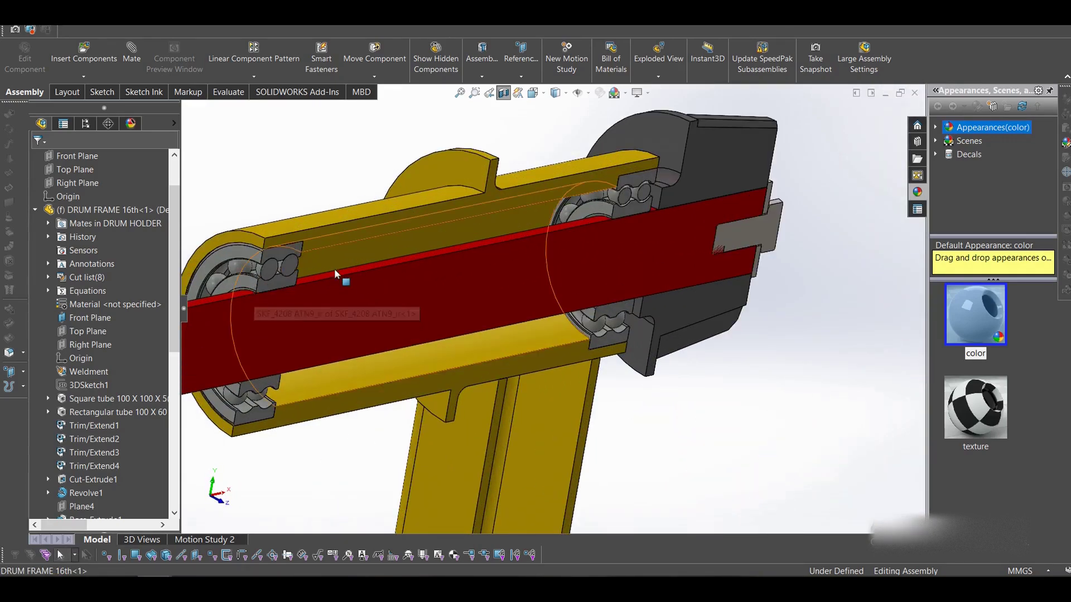
{"action": "scroll", "coordinate": [380, 286], "scroll_direction": "up", "scroll_amount": 2}
{"action": "scroll", "coordinate": [424, 326], "scroll_direction": "down", "scroll_amount": 2}
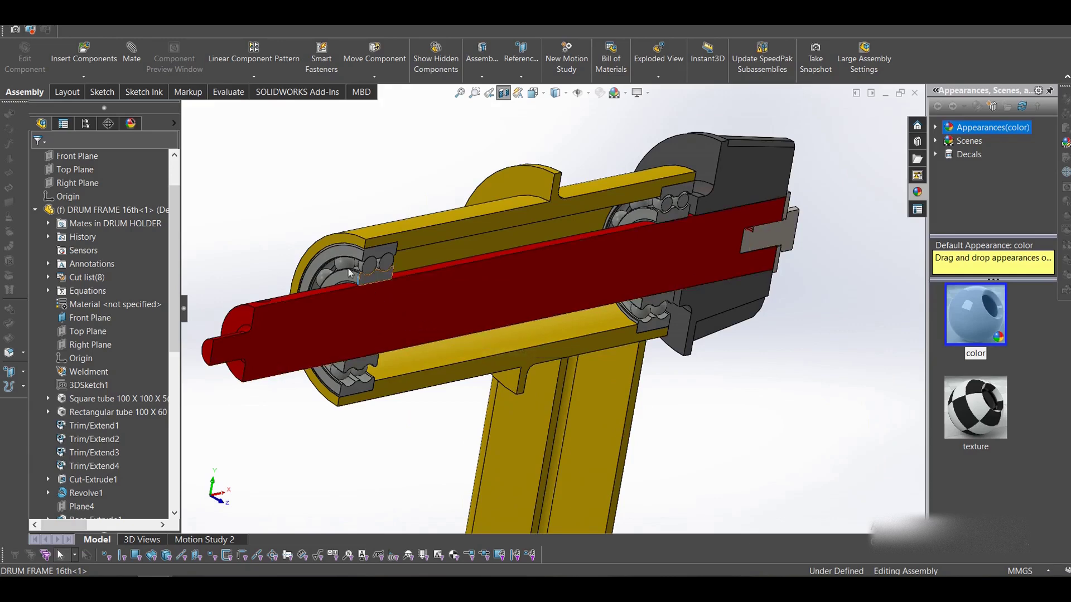
Step: Highlight the outer rings of the two SKF_4208 ATN9 bearings in the housing, then clear the selection
{"action": "left_click", "coordinate": [339, 253]}
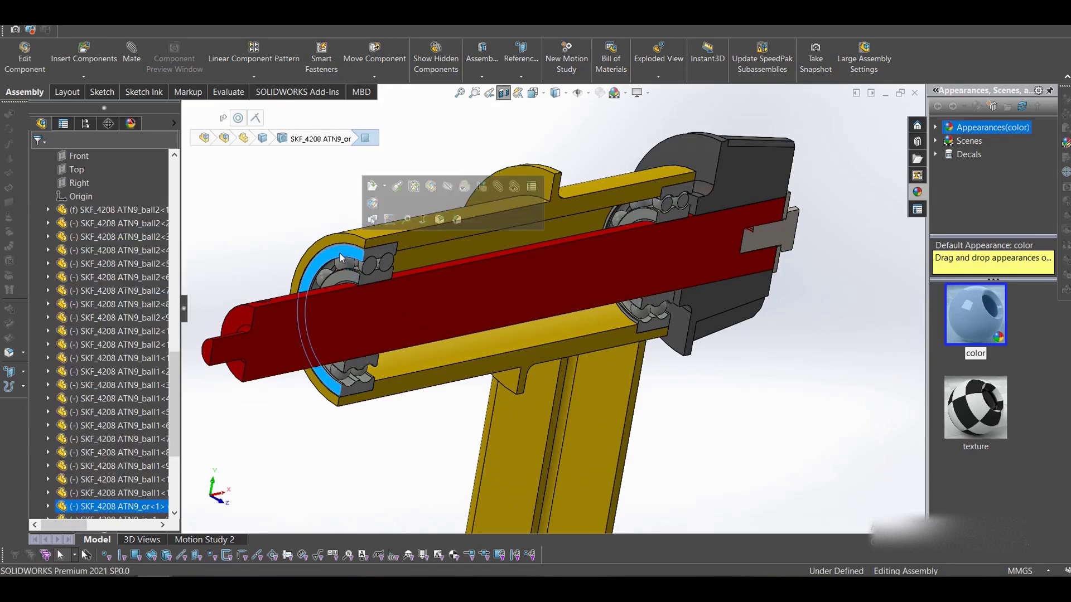
{"action": "left_click", "coordinate": [686, 187]}
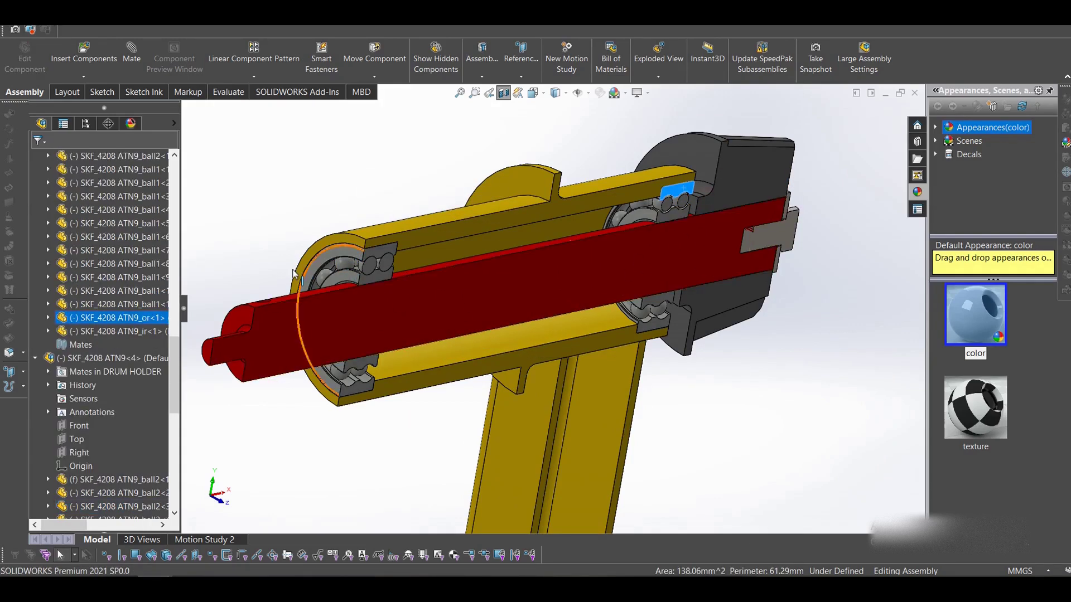
{"action": "key", "text": "Escape"}
Step: Rotate the engine linking shaft together with its pinion gear inside the bearings, and clear the selection
{"action": "left_click", "coordinate": [246, 319]}
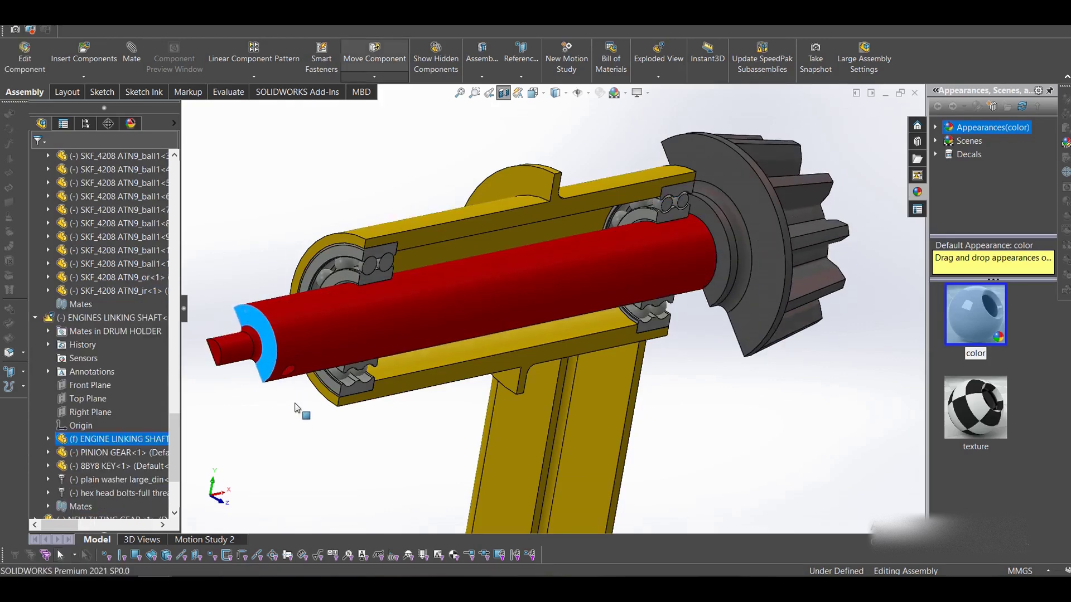
{"action": "mouse_move", "coordinate": [283, 230]}
{"action": "left_mouse_down"}
{"action": "mouse_move", "coordinate": [346, 466]}
{"action": "mouse_move", "coordinate": [241, 402]}
{"action": "mouse_move", "coordinate": [380, 353]}
{"action": "mouse_move", "coordinate": [366, 461]}
{"action": "mouse_move", "coordinate": [339, 483]}
{"action": "mouse_move", "coordinate": [298, 378]}
{"action": "mouse_move", "coordinate": [281, 232]}
{"action": "left_mouse_up"}
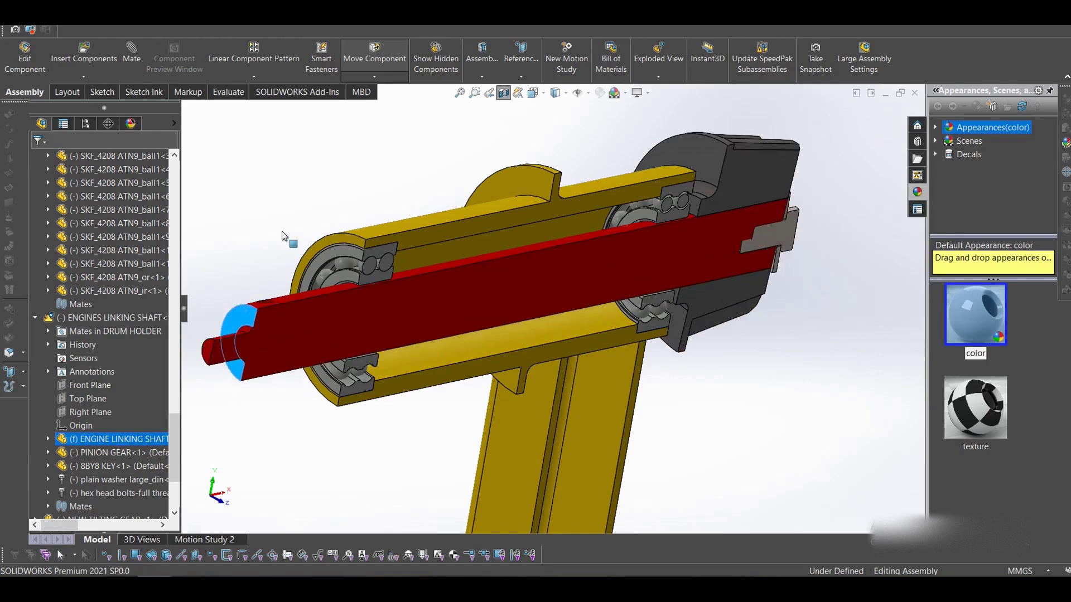
{"action": "key", "text": "Escape"}
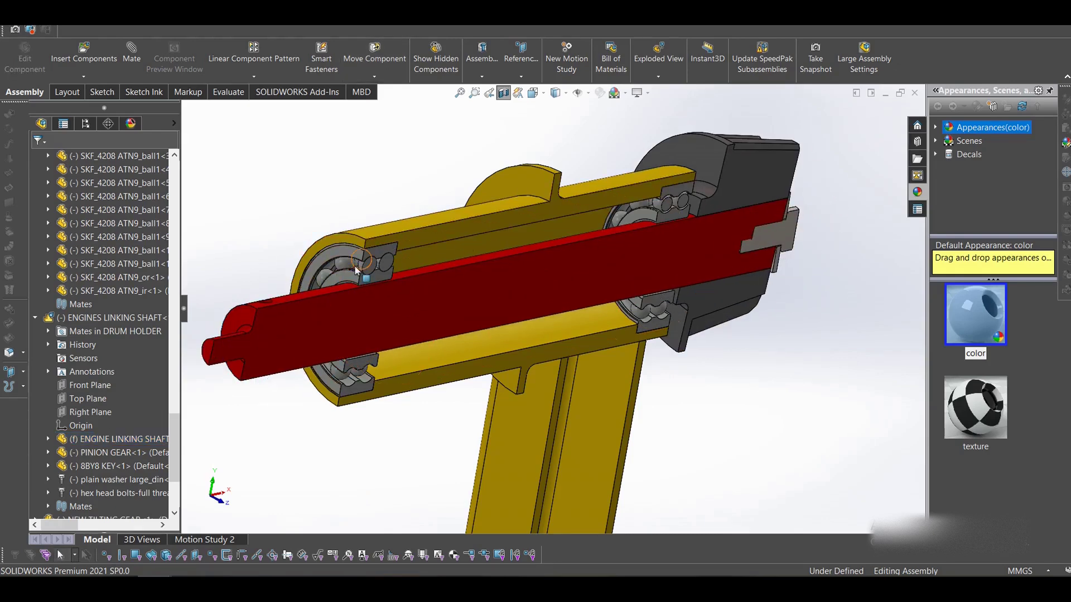
Step: Examine how the two bearings seat against the shoulders inside the housing tube, and dismiss the debugger error message
{"action": "middle_click_drag", "start_coordinate": [359, 265], "coordinate": [320, 201]}
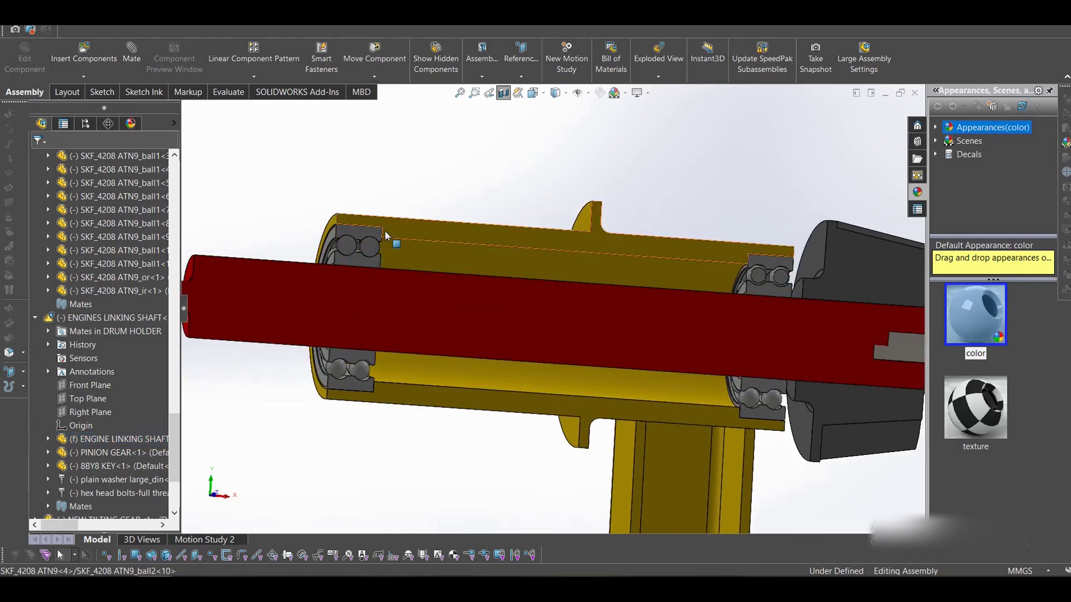
{"action": "scroll", "coordinate": [389, 242], "scroll_direction": "down", "scroll_amount": 2}
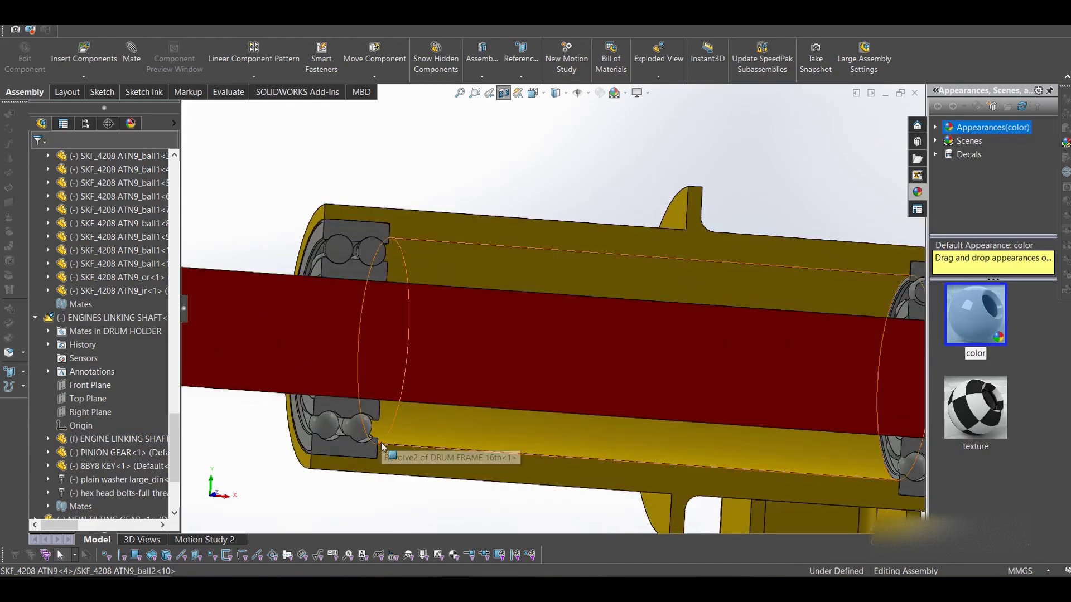
{"action": "scroll", "coordinate": [754, 326], "scroll_direction": "up", "scroll_amount": 3}
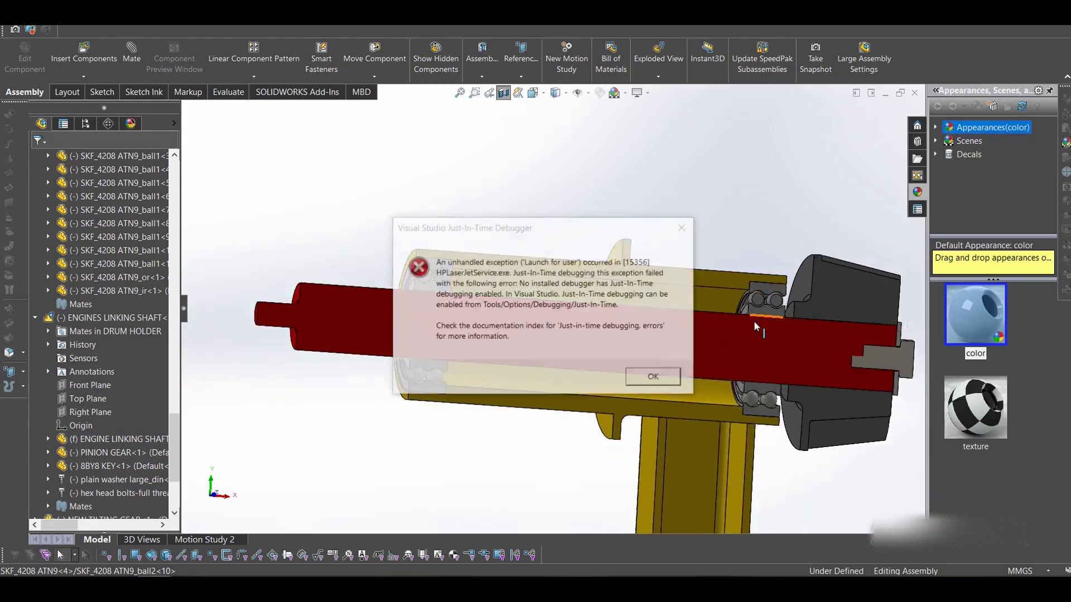
{"action": "scroll", "coordinate": [754, 321], "scroll_direction": "up", "scroll_amount": 2}
{"action": "left_click", "coordinate": [685, 230]}
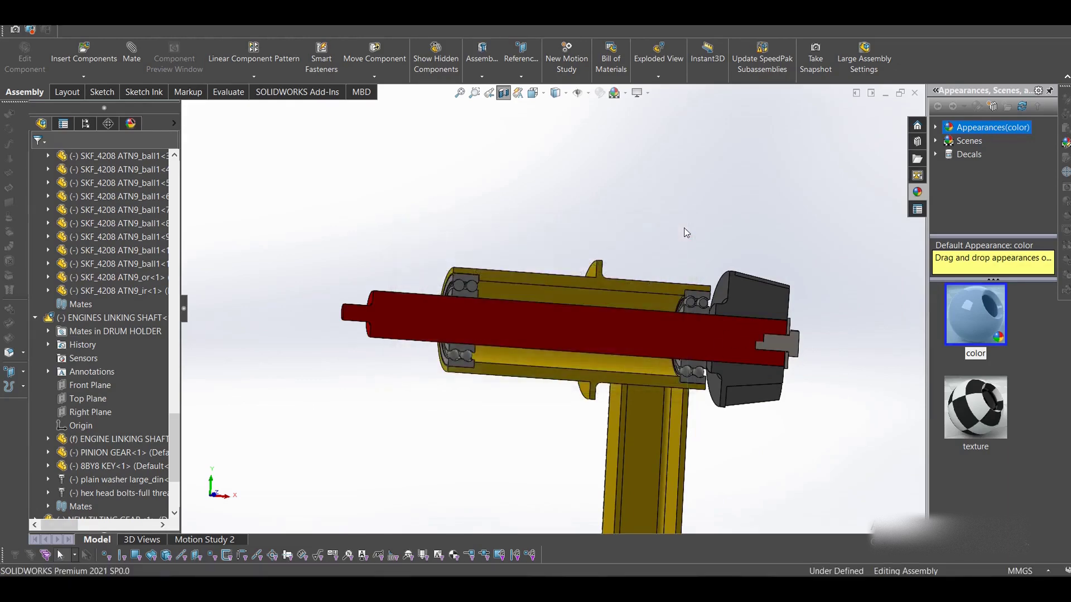
Step: Inspect the sectioned shaft from its stepped end to the hex head bolt holding the pinion gear
{"action": "scroll", "coordinate": [668, 384], "scroll_direction": "down", "scroll_amount": 3}
{"action": "scroll", "coordinate": [631, 276], "scroll_direction": "up", "scroll_amount": 3}
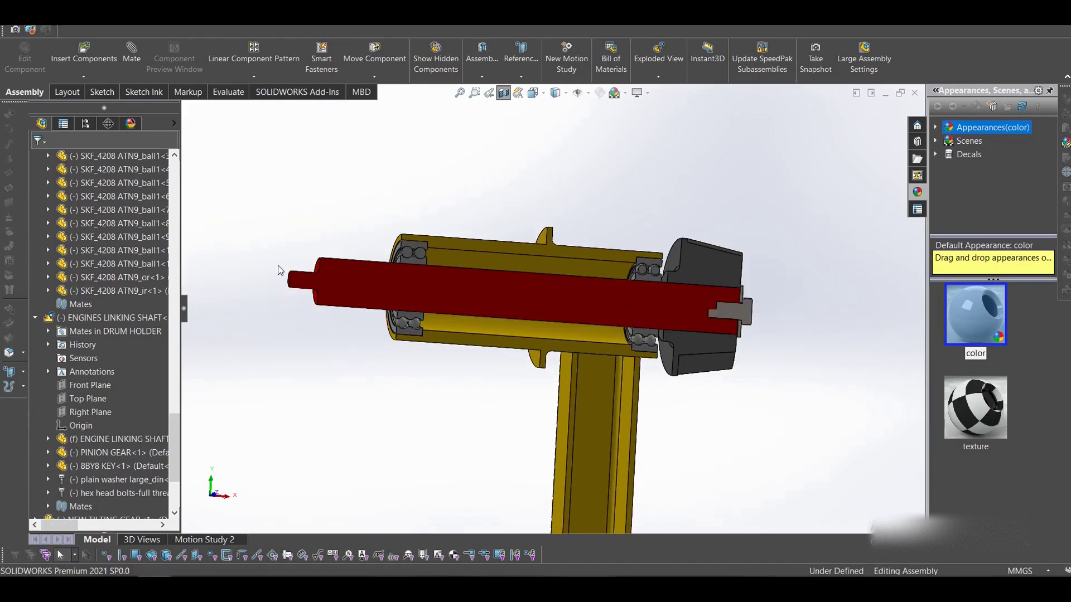
{"action": "scroll", "coordinate": [691, 353], "scroll_direction": "down", "scroll_amount": 5}
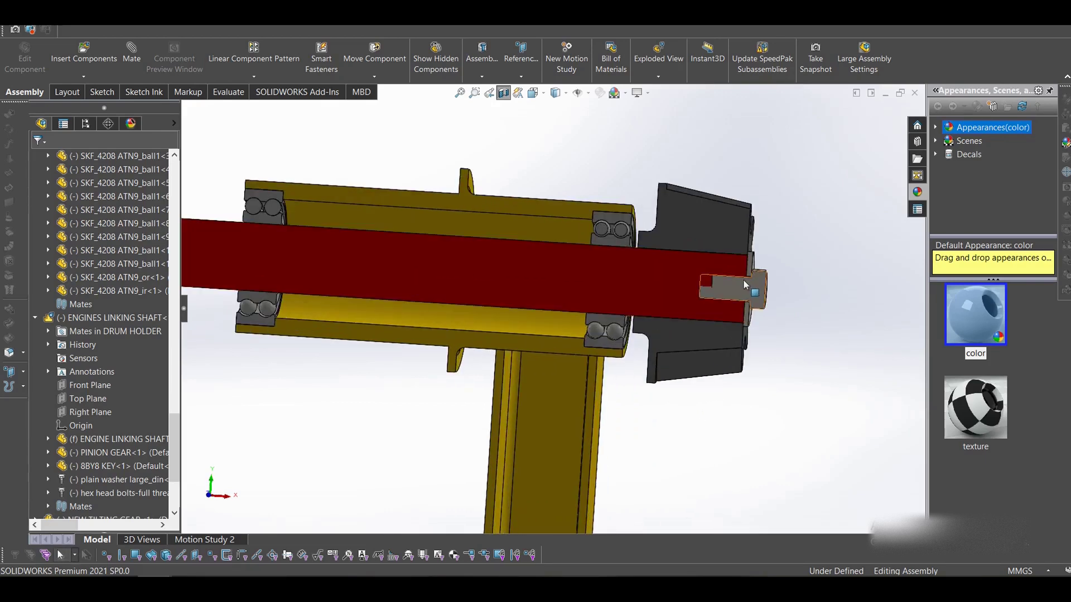
{"action": "left_click", "coordinate": [744, 280]}
{"action": "left_click", "coordinate": [803, 349]}
Step: Rotate the pinion gear at the bolted end of the engine linking shaft in the section view
{"action": "middle_click_drag", "start_coordinate": [783, 336], "coordinate": [674, 189]}
{"action": "left_click_drag", "start_coordinate": [674, 189], "coordinate": [665, 340]}
{"action": "left_click_drag", "start_coordinate": [650, 342], "coordinate": [776, 125]}
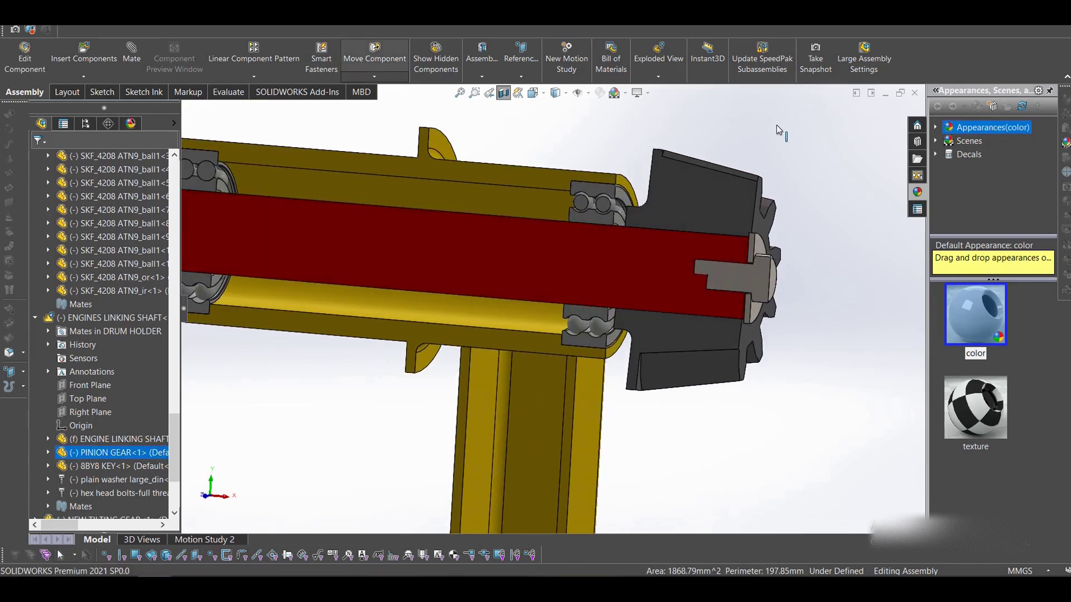
Step: Clear the selection, collapse the engine linking shaft branch, and examine the sectioned drum holder from the shaft housing to the tilting gear
{"action": "left_click", "coordinate": [825, 227]}
{"action": "scroll", "coordinate": [586, 256], "scroll_direction": "up", "scroll_amount": 4}
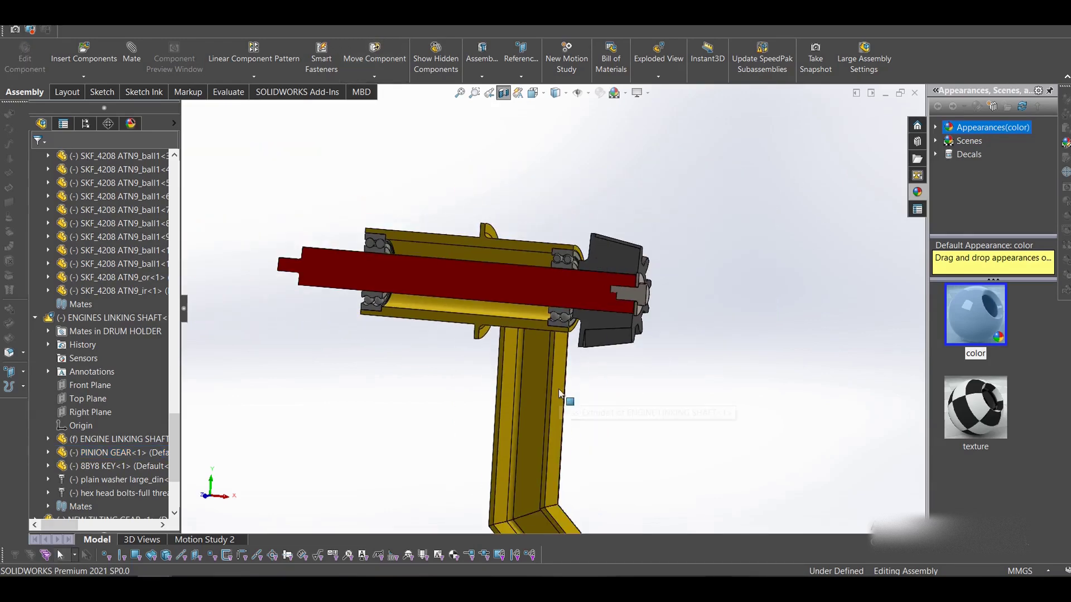
{"action": "middle_click_drag", "start_coordinate": [557, 389], "coordinate": [672, 357]}
{"action": "scroll", "coordinate": [641, 362], "scroll_direction": "up", "scroll_amount": 3}
{"action": "middle_click_drag", "start_coordinate": [755, 344], "coordinate": [703, 271]}
{"action": "left_click", "coordinate": [34, 317]}
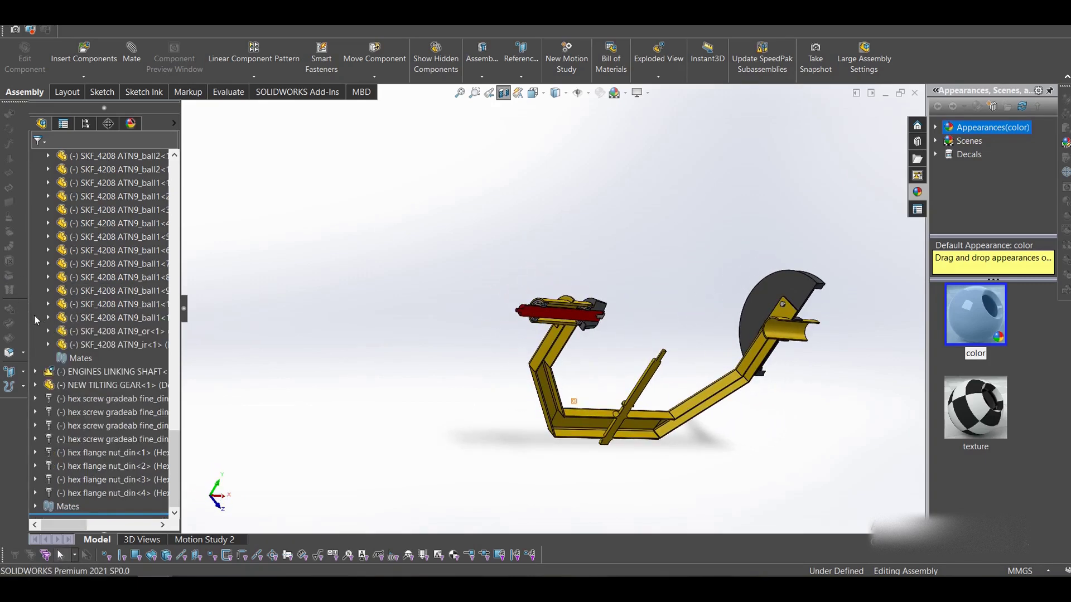
{"action": "scroll", "coordinate": [705, 394], "scroll_direction": "down", "scroll_amount": 6}
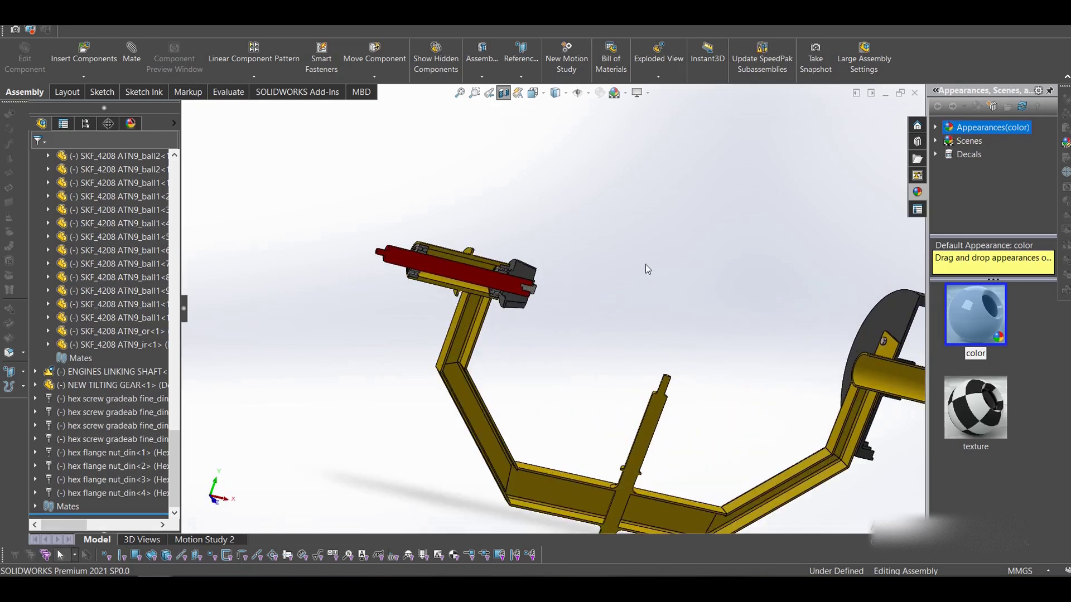
{"action": "scroll", "coordinate": [460, 292], "scroll_direction": "down", "scroll_amount": 2}
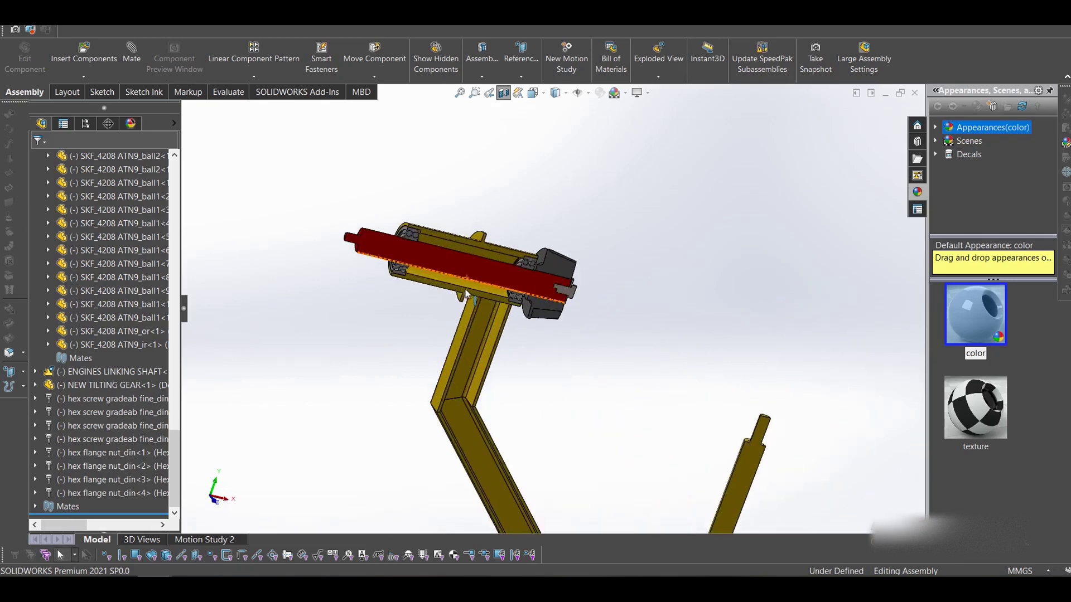
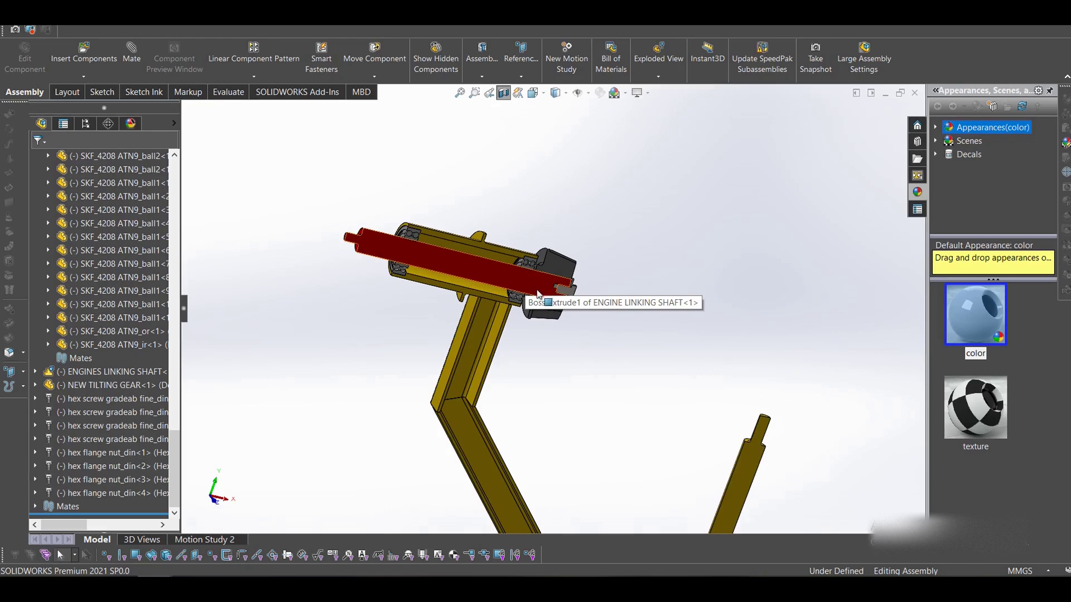
{"action": "scroll", "coordinate": [598, 263], "scroll_direction": "up", "scroll_amount": 5}
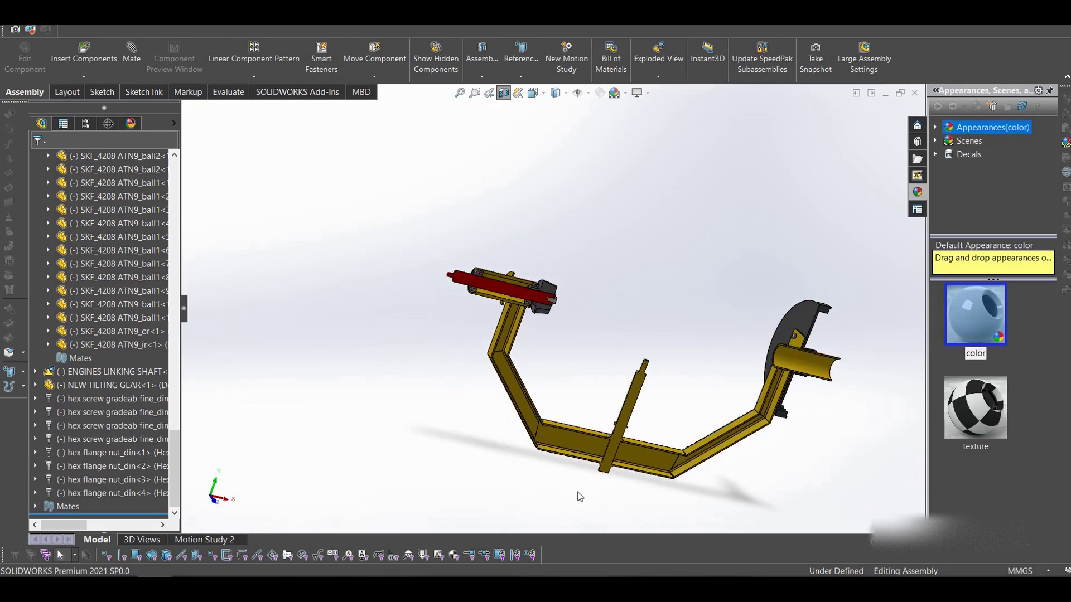
{"action": "middle_click_drag", "start_coordinate": [620, 436], "coordinate": [693, 386]}
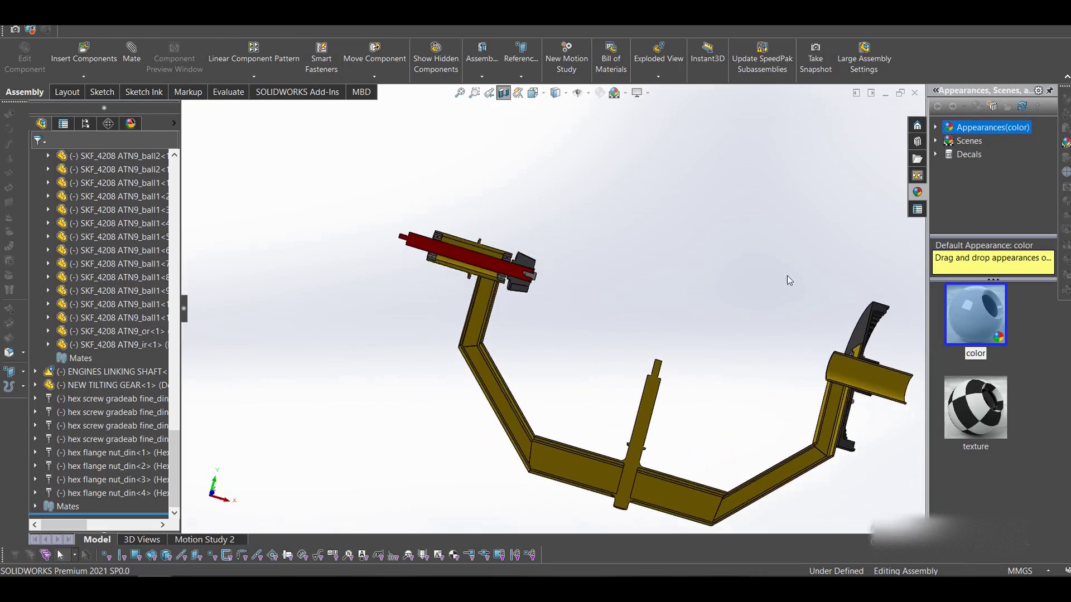
Step: Turn off the section view and inspect the full drum holder with its pinion gear, central spindle and tilting gear
{"action": "left_click", "coordinate": [503, 93]}
{"action": "middle_click_drag", "start_coordinate": [807, 198], "coordinate": [575, 478]}
{"action": "scroll", "coordinate": [543, 421], "scroll_direction": "down", "scroll_amount": 3}
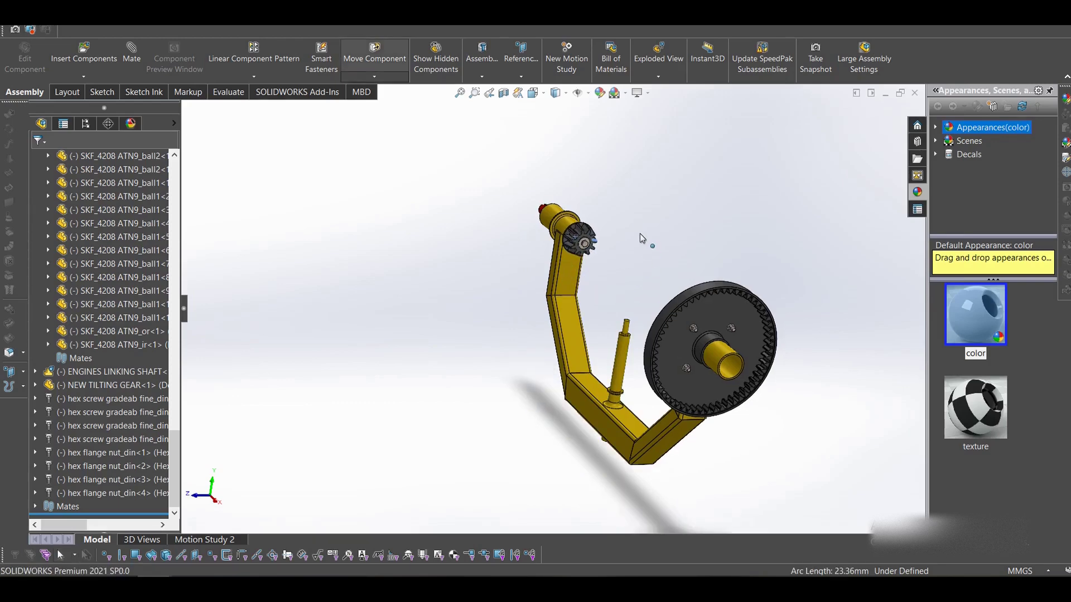
{"action": "scroll", "coordinate": [608, 412], "scroll_direction": "down", "scroll_amount": 2}
{"action": "middle_click_drag", "start_coordinate": [608, 412], "coordinate": [478, 195]}
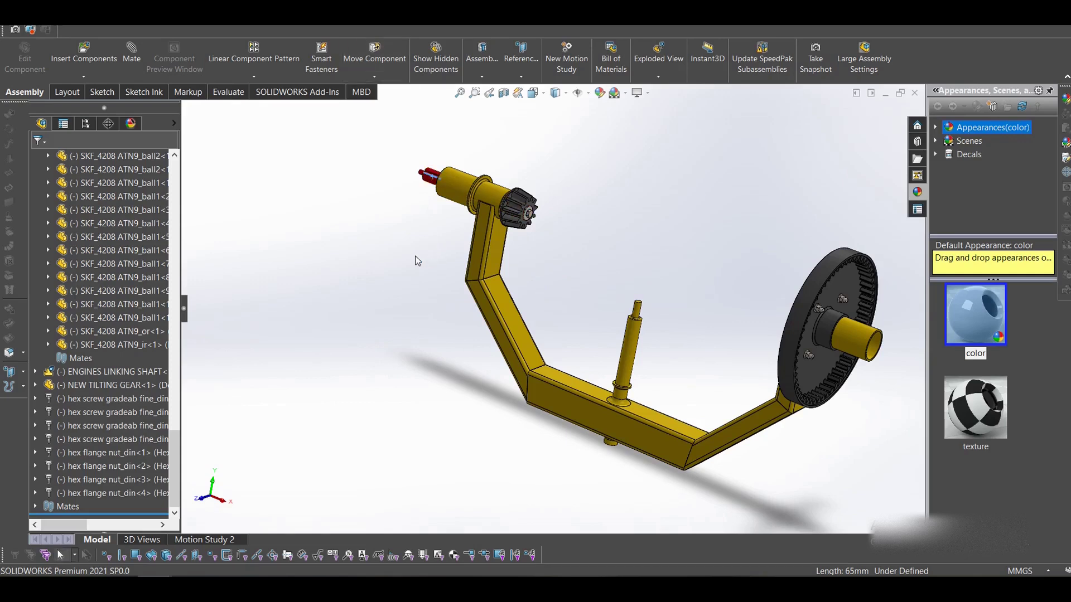
{"action": "left_click_drag", "start_coordinate": [863, 286], "coordinate": [851, 272]}
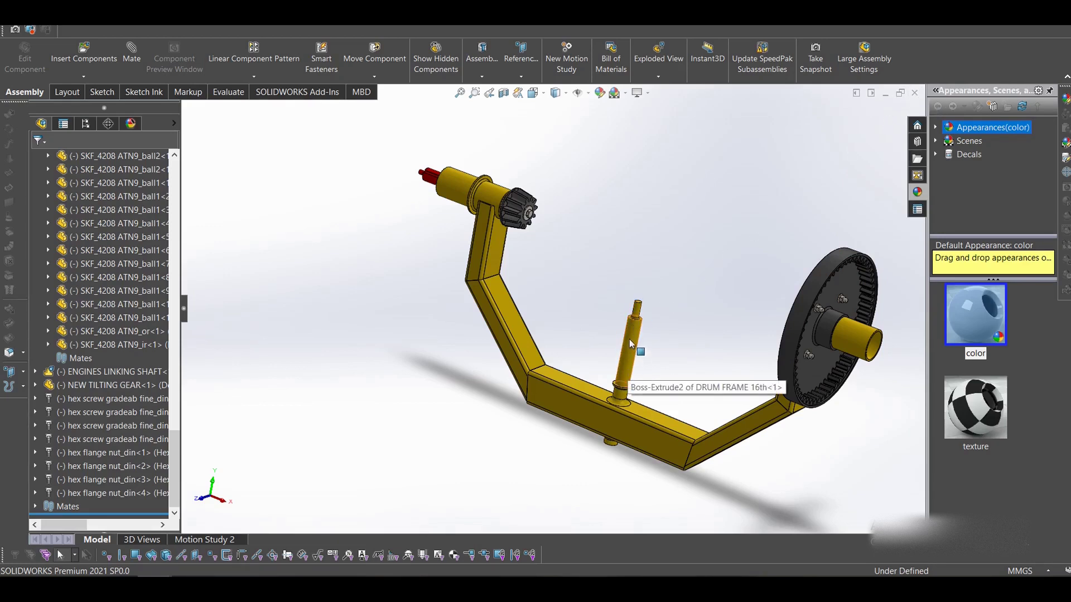
{"action": "left_click_drag", "start_coordinate": [632, 333], "coordinate": [801, 197]}
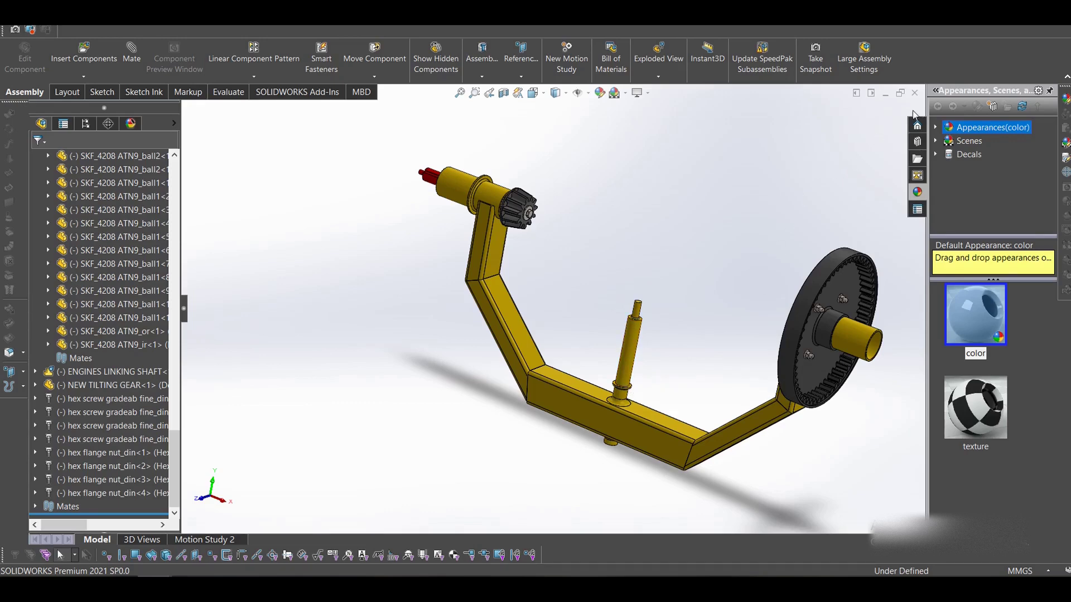
Step: Close the drum holder assembly, saving all modified documents, and return to the complete concrete mixer assembly
{"action": "left_click", "coordinate": [916, 93]}
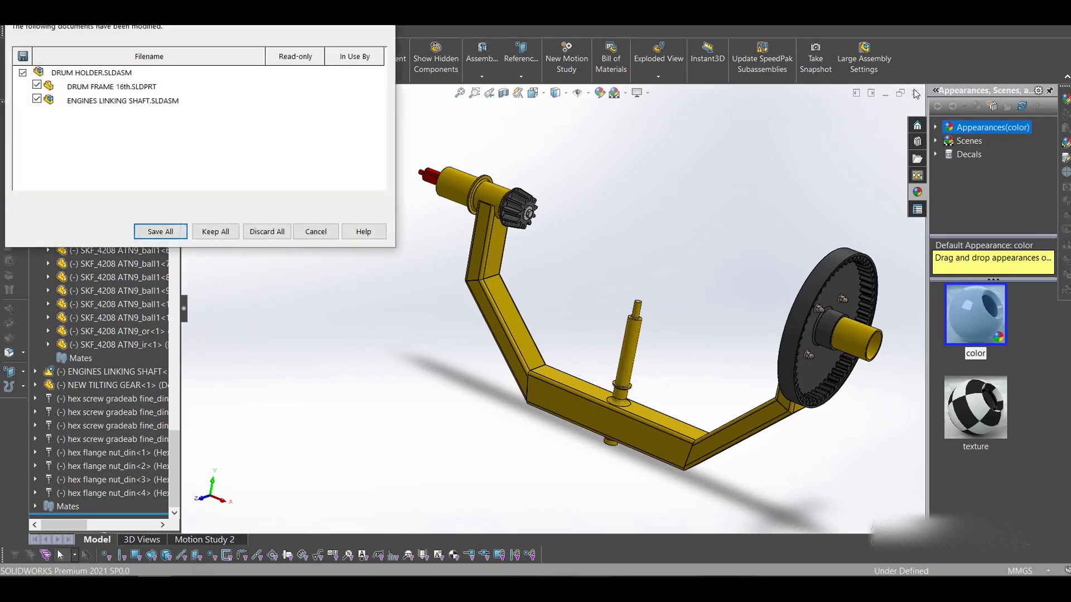
{"action": "left_click", "coordinate": [171, 231]}
{"action": "left_click", "coordinate": [432, 238]}
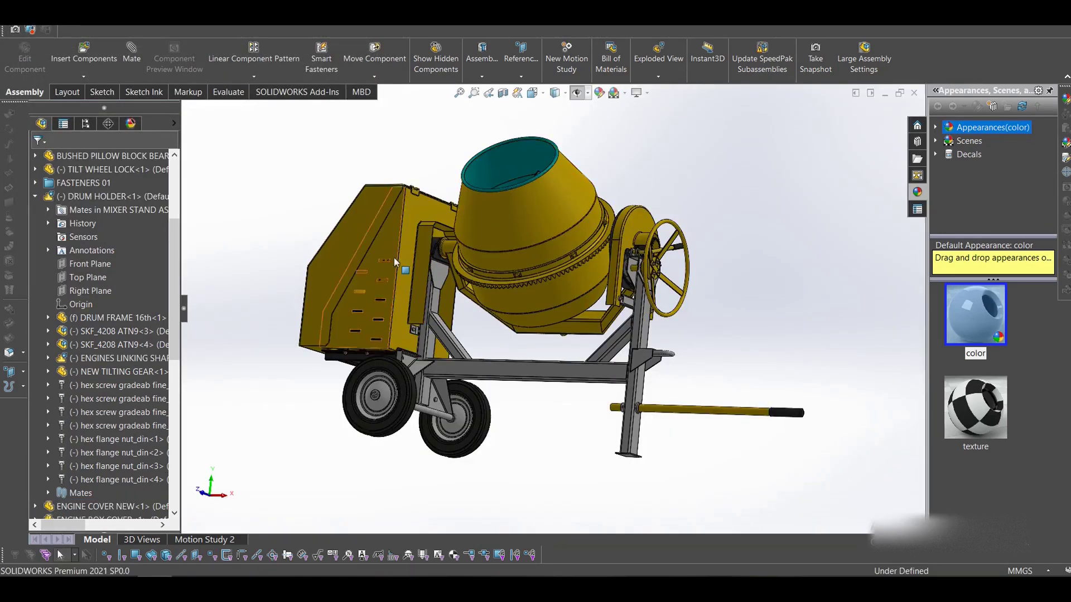
Step: Examine the complete mixer and the tilt wheel mounting, including its shaft, hub bolts and locking lever
{"action": "scroll", "coordinate": [394, 259], "scroll_direction": "down", "scroll_amount": 1}
{"action": "middle_click_drag", "start_coordinate": [393, 259], "coordinate": [396, 316]}
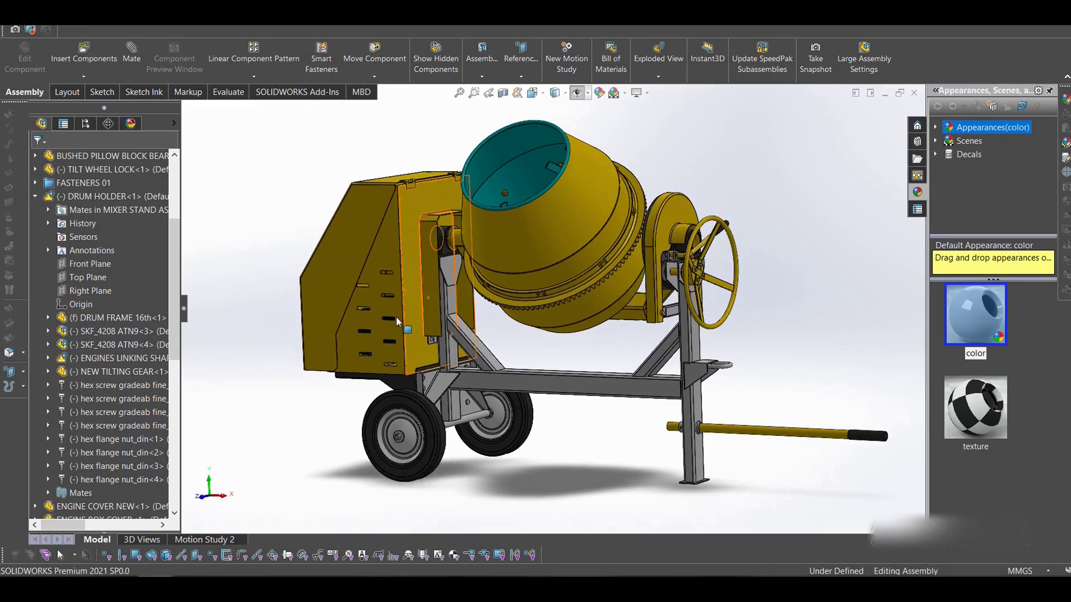
{"action": "scroll", "coordinate": [710, 253], "scroll_direction": "down", "scroll_amount": 2}
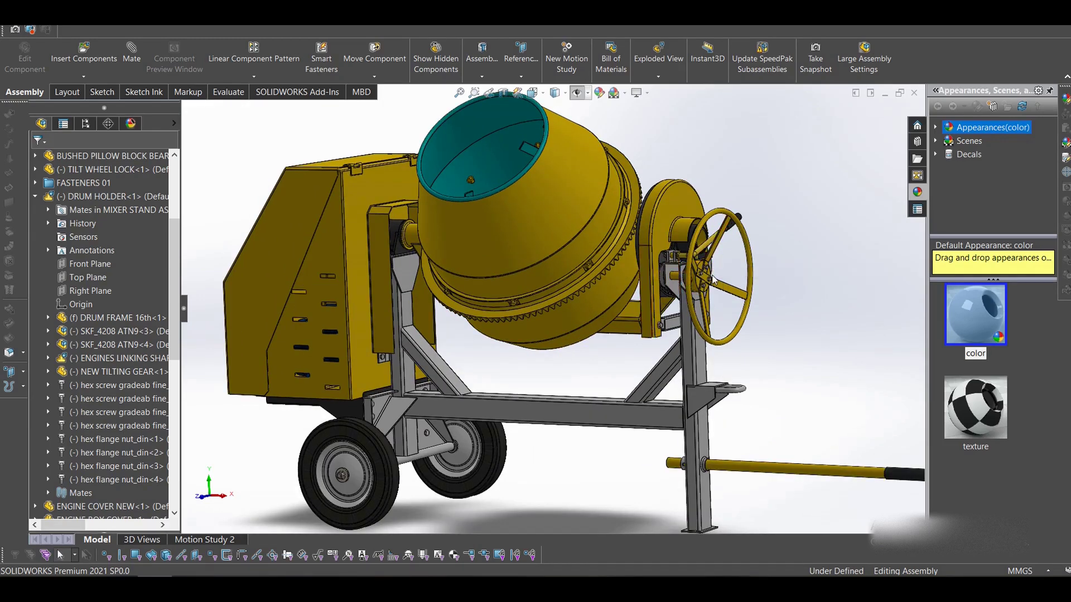
{"action": "scroll", "coordinate": [703, 275], "scroll_direction": "down", "scroll_amount": 2}
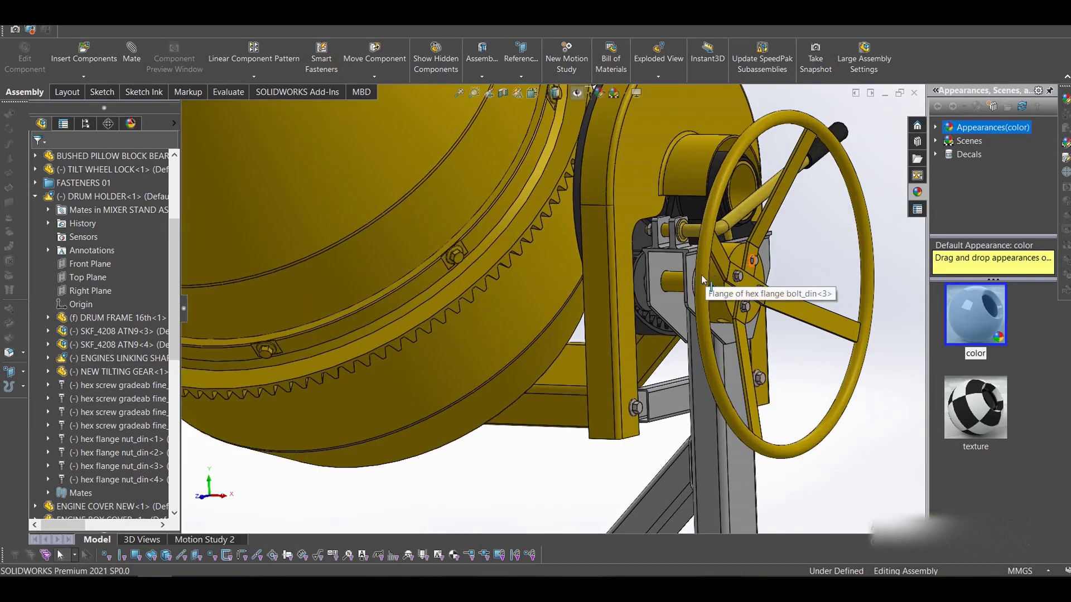
{"action": "scroll", "coordinate": [681, 288], "scroll_direction": "up", "scroll_amount": 3}
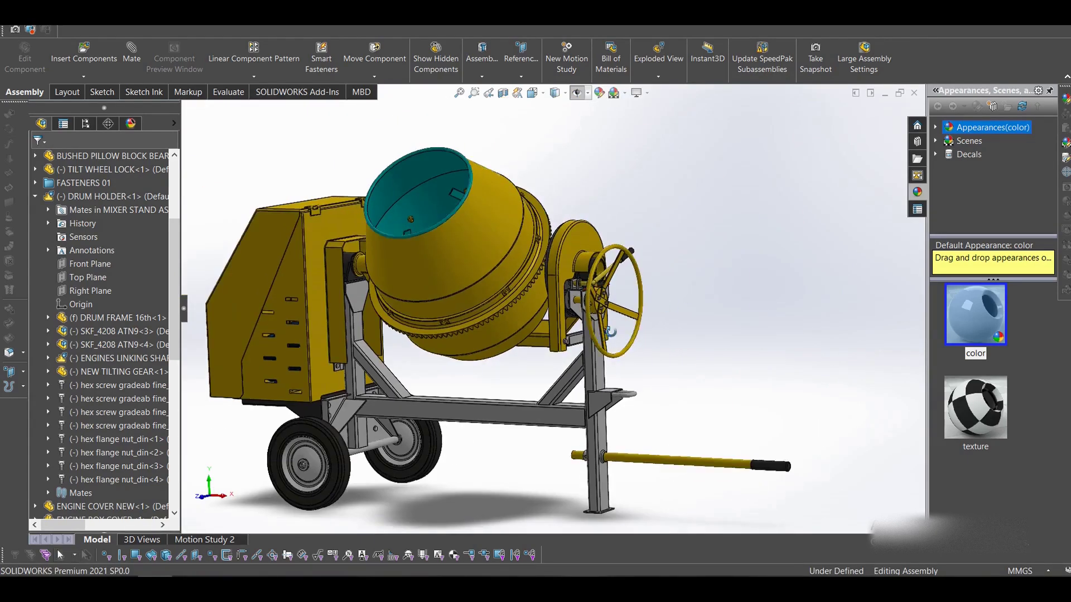
{"action": "scroll", "coordinate": [681, 262], "scroll_direction": "down", "scroll_amount": 6}
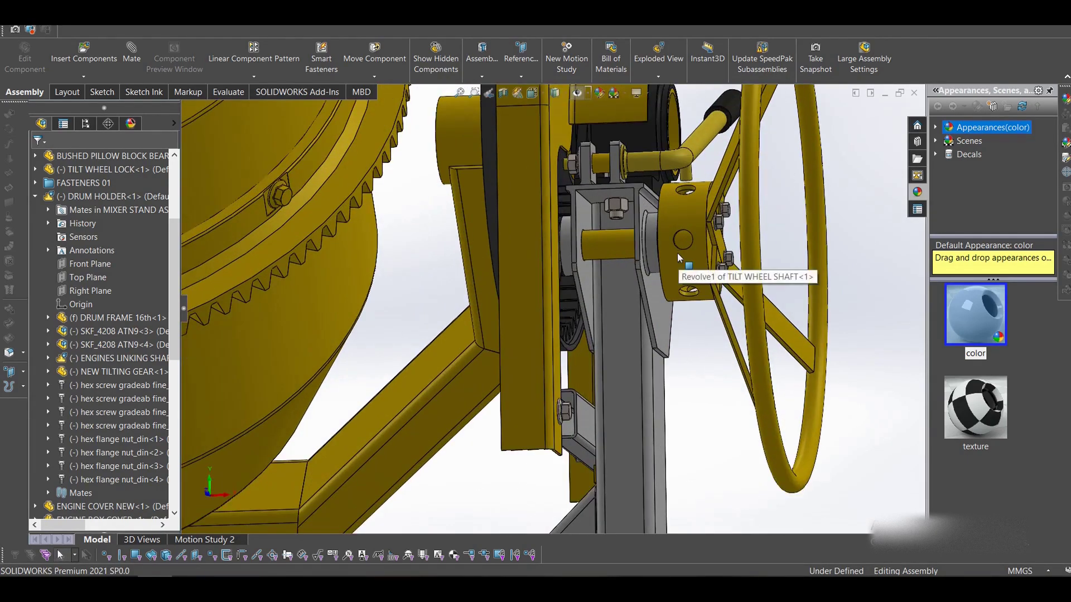
{"action": "middle_click_drag", "start_coordinate": [678, 254], "coordinate": [543, 328]}
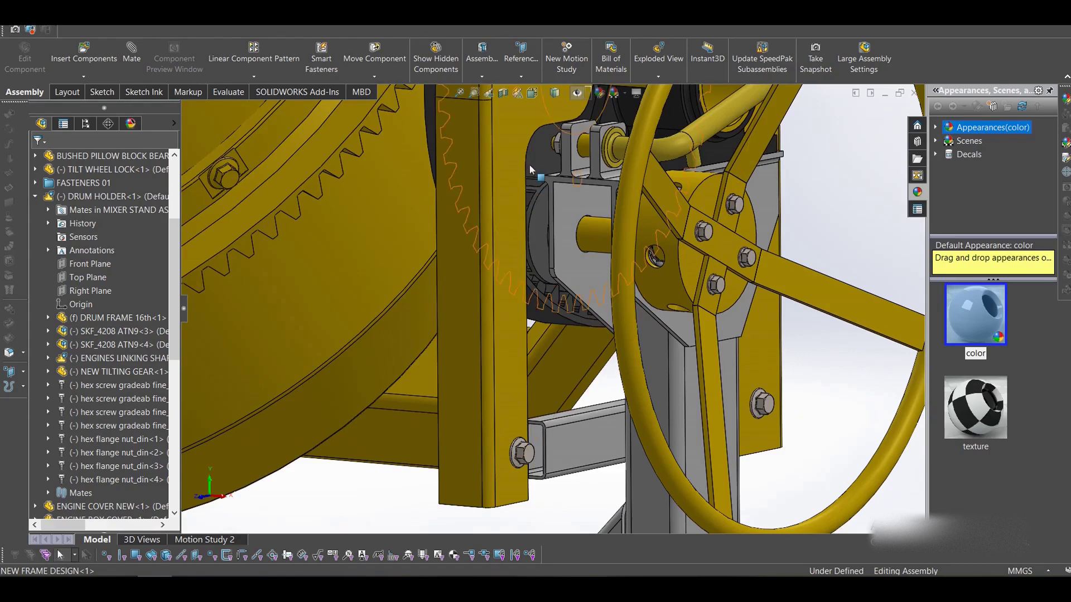
Step: Hide the tilt gear cover to expose the tilting gear and small gear beside the tilt wheel
{"action": "left_click", "coordinate": [512, 123]}
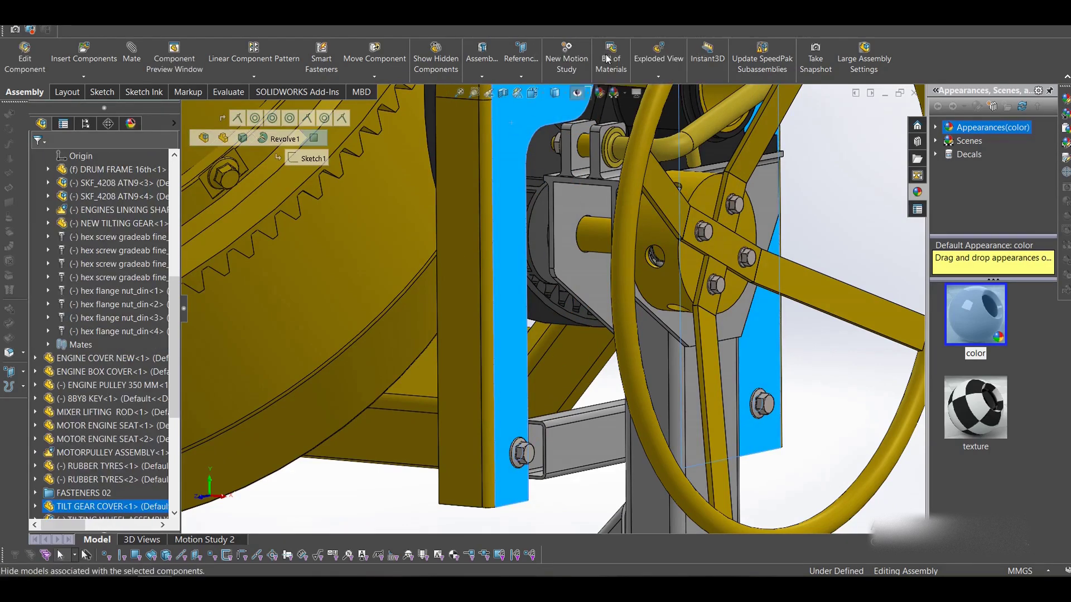
{"action": "left_click", "coordinate": [607, 58]}
{"action": "scroll", "coordinate": [535, 346], "scroll_direction": "up", "scroll_amount": 6}
{"action": "middle_click_drag", "start_coordinate": [527, 321], "coordinate": [549, 346]}
{"action": "scroll", "coordinate": [549, 348], "scroll_direction": "down", "scroll_amount": 6}
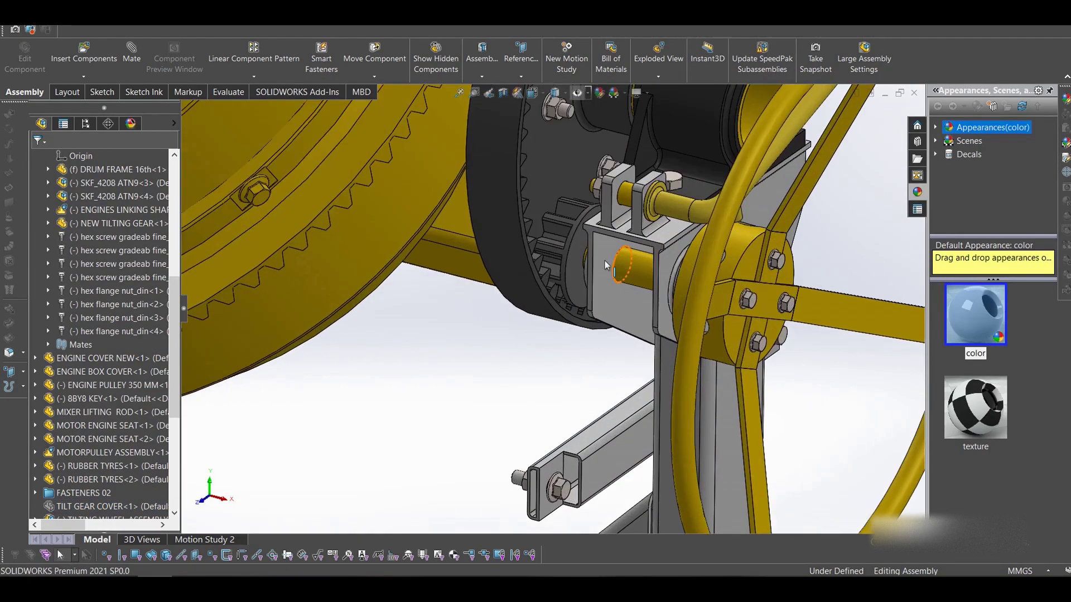
Step: Turn the tilting gear and the tilt wheel small gear meshing with it to tilt the drum
{"action": "left_click_drag", "start_coordinate": [506, 182], "coordinate": [541, 301]}
{"action": "left_click_drag", "start_coordinate": [570, 230], "coordinate": [564, 290]}
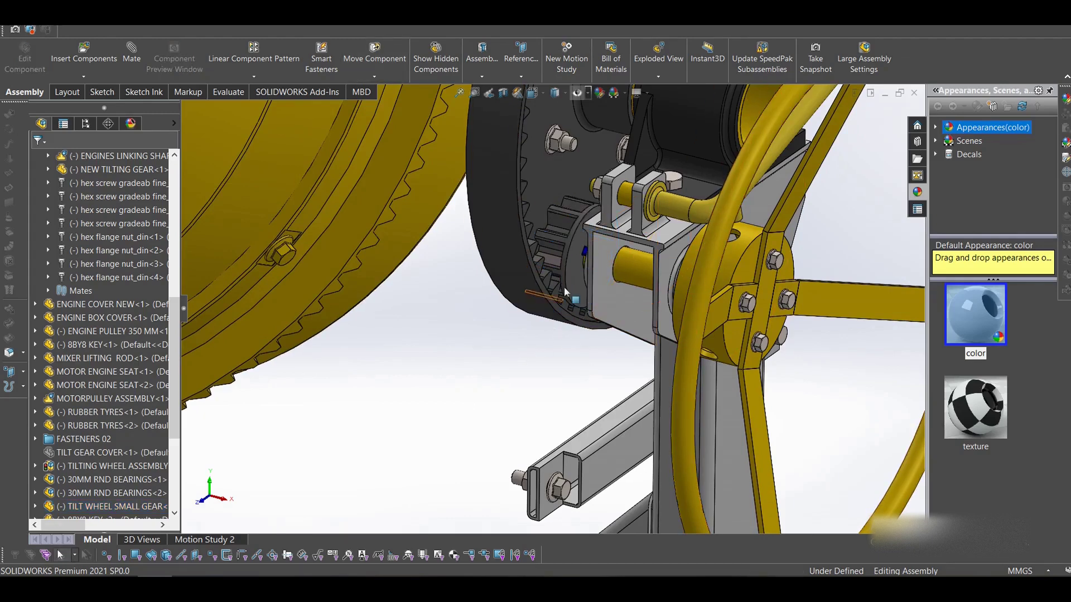
{"action": "left_click", "coordinate": [577, 247]}
Step: Inspect the inner end of the tilt wheel shaft and select the 8BY8 key seated in it
{"action": "middle_click_drag", "start_coordinate": [628, 301], "coordinate": [657, 319]}
{"action": "scroll", "coordinate": [624, 294], "scroll_direction": "down", "scroll_amount": 3}
{"action": "left_click", "coordinate": [490, 336]}
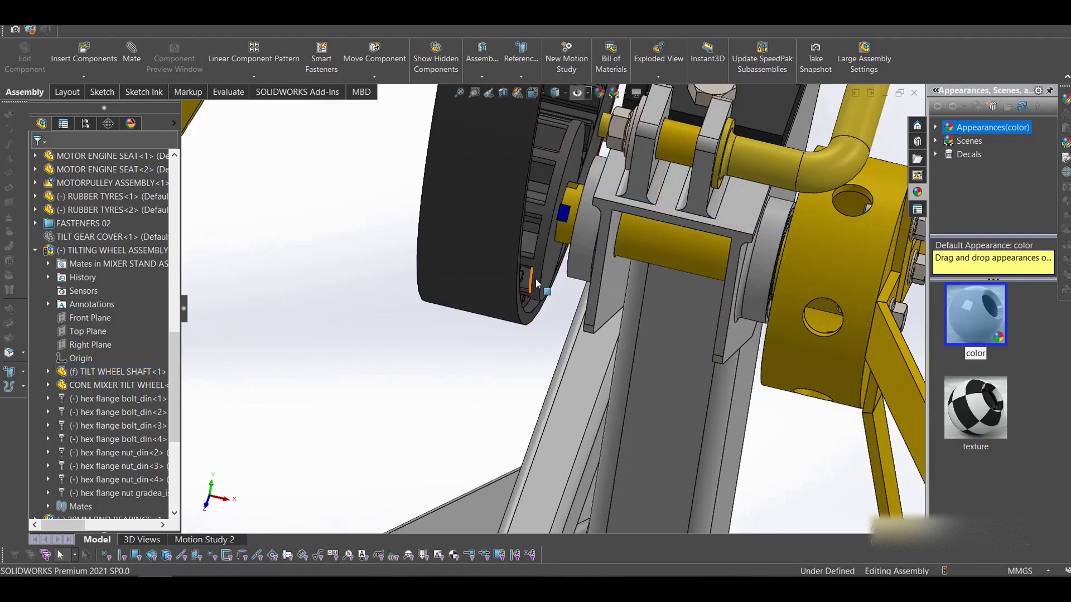
{"action": "left_click", "coordinate": [562, 236]}
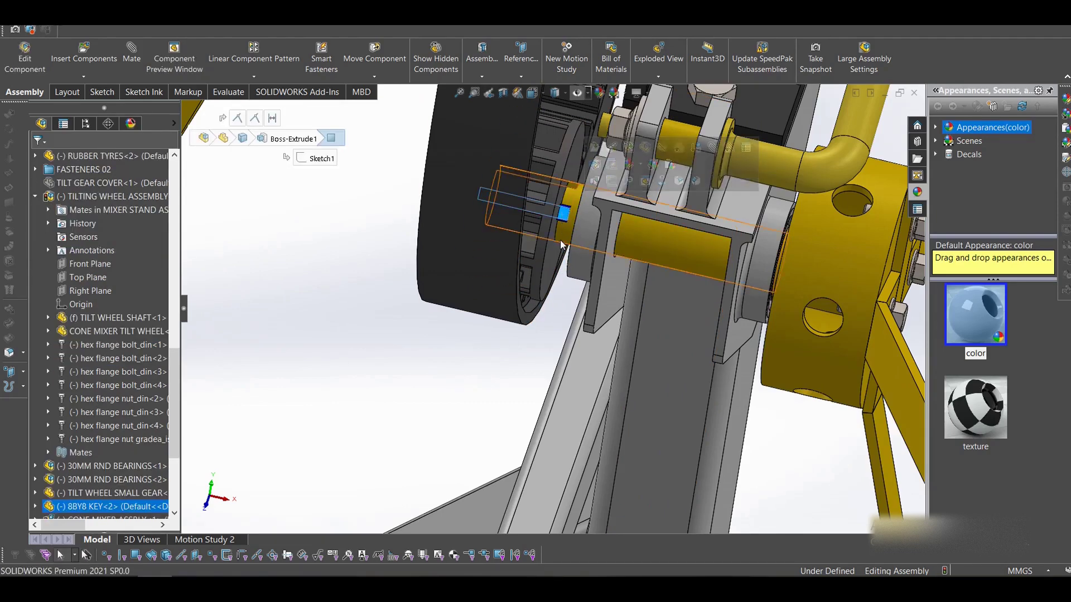
Step: Rotate the key and small gear on the tilting wheel shaft to test their motion
{"action": "left_click", "coordinate": [504, 336]}
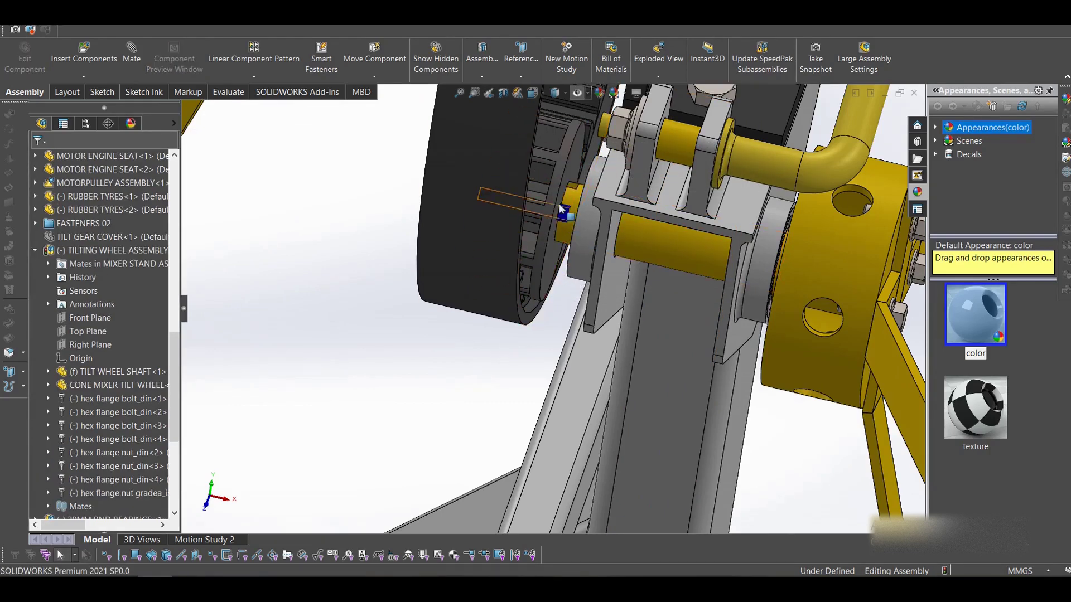
{"action": "left_click_drag", "start_coordinate": [551, 148], "coordinate": [537, 235]}
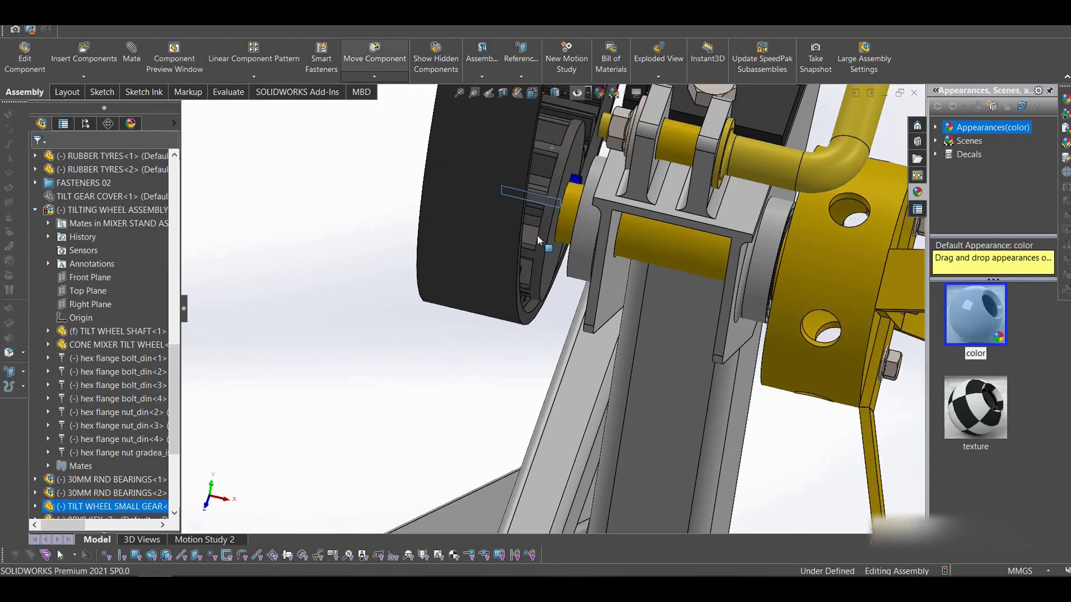
{"action": "left_click", "coordinate": [481, 336]}
Step: Examine the shaft bearings, tilting wheel and wheel lock from several angles
{"action": "middle_click_drag", "start_coordinate": [605, 287], "coordinate": [614, 241]}
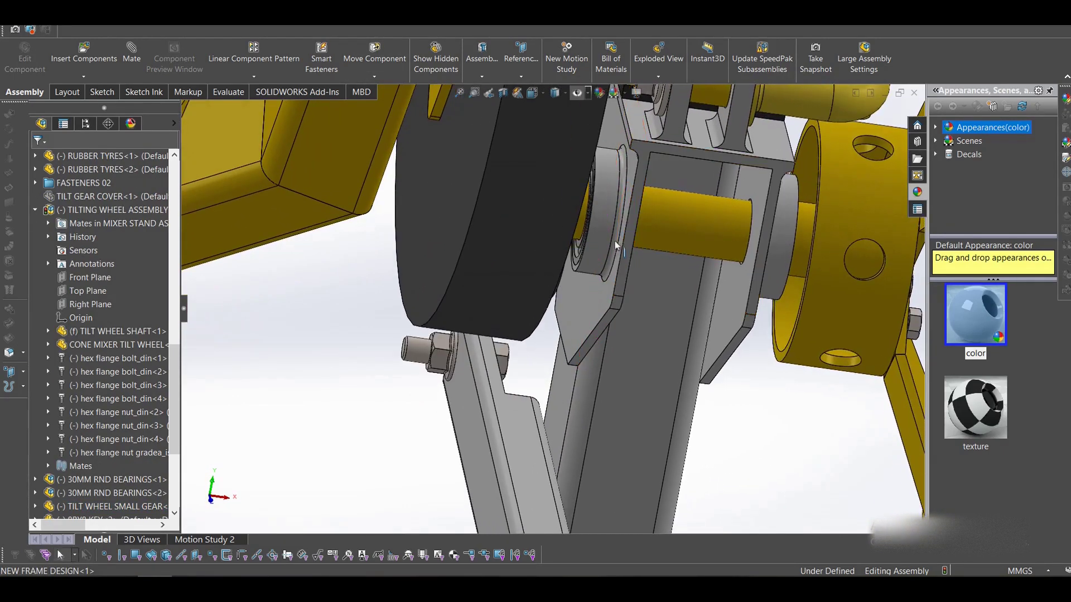
{"action": "scroll", "coordinate": [613, 240], "scroll_direction": "down", "scroll_amount": 3}
{"action": "left_click", "coordinate": [562, 272]}
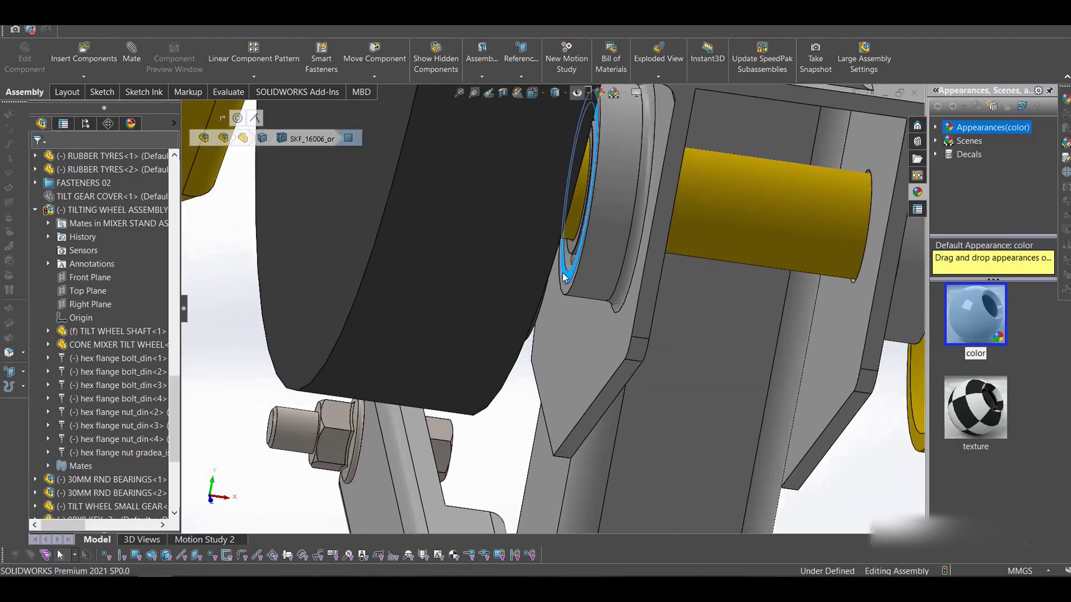
{"action": "middle_click_drag", "start_coordinate": [614, 333], "coordinate": [712, 245]}
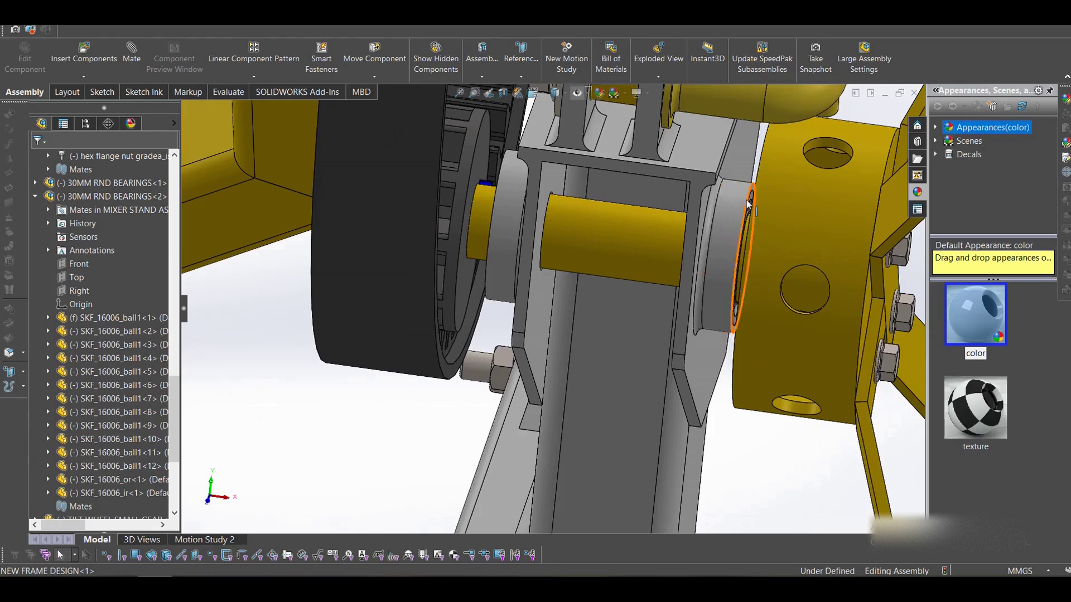
{"action": "scroll", "coordinate": [745, 208], "scroll_direction": "up", "scroll_amount": 6}
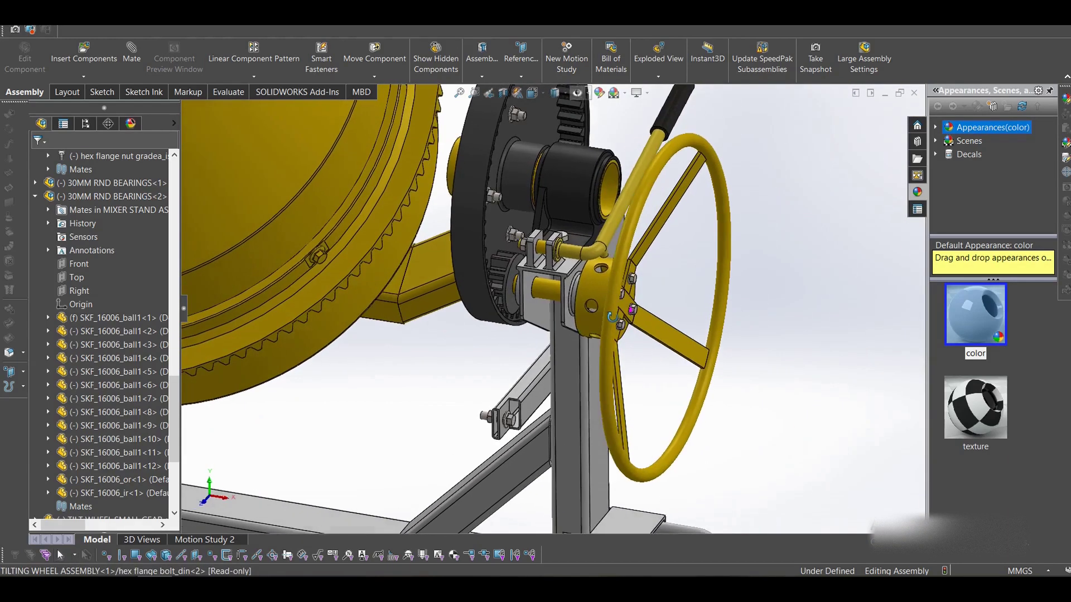
{"action": "middle_click_drag", "start_coordinate": [613, 316], "coordinate": [535, 307]}
{"action": "scroll", "coordinate": [613, 283], "scroll_direction": "down", "scroll_amount": 2}
{"action": "scroll", "coordinate": [541, 304], "scroll_direction": "up", "scroll_amount": 3}
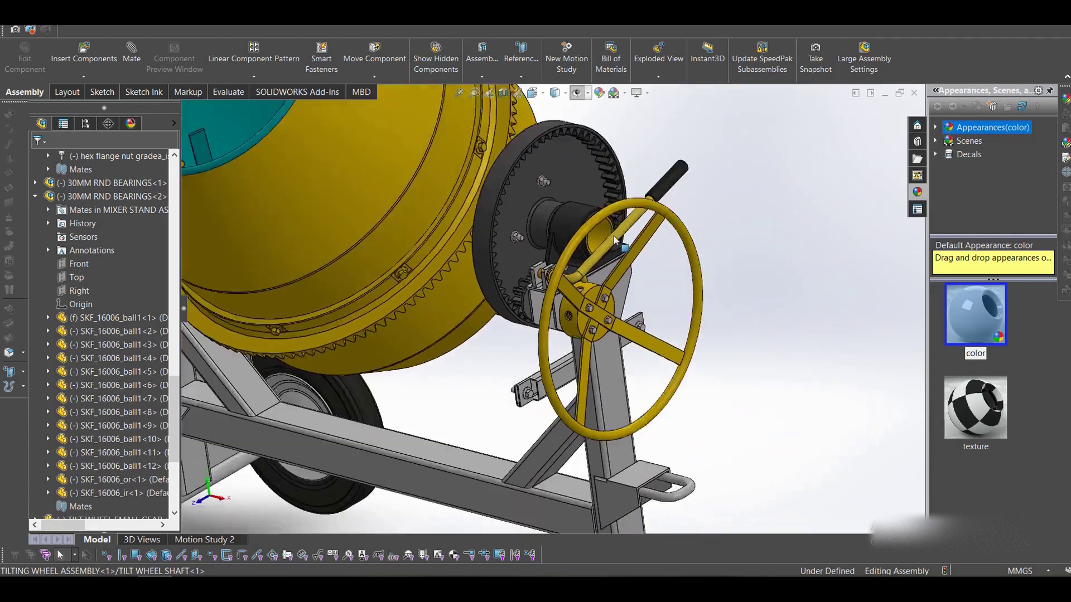
{"action": "scroll", "coordinate": [613, 240], "scroll_direction": "up", "scroll_amount": 5}
{"action": "middle_click_drag", "start_coordinate": [603, 345], "coordinate": [563, 301]}
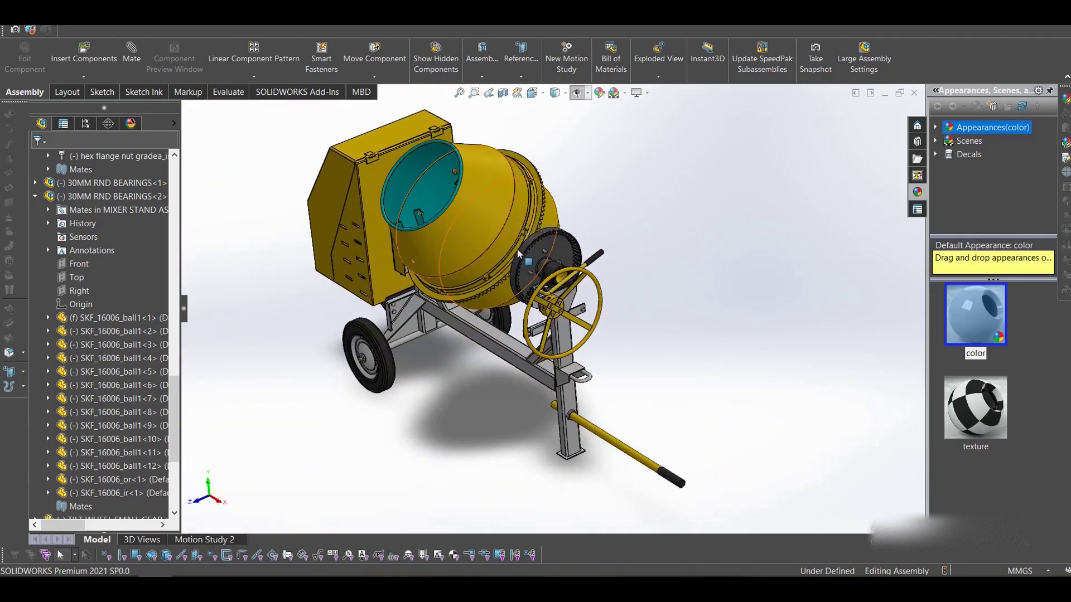
{"action": "scroll", "coordinate": [594, 295], "scroll_direction": "down", "scroll_amount": 2}
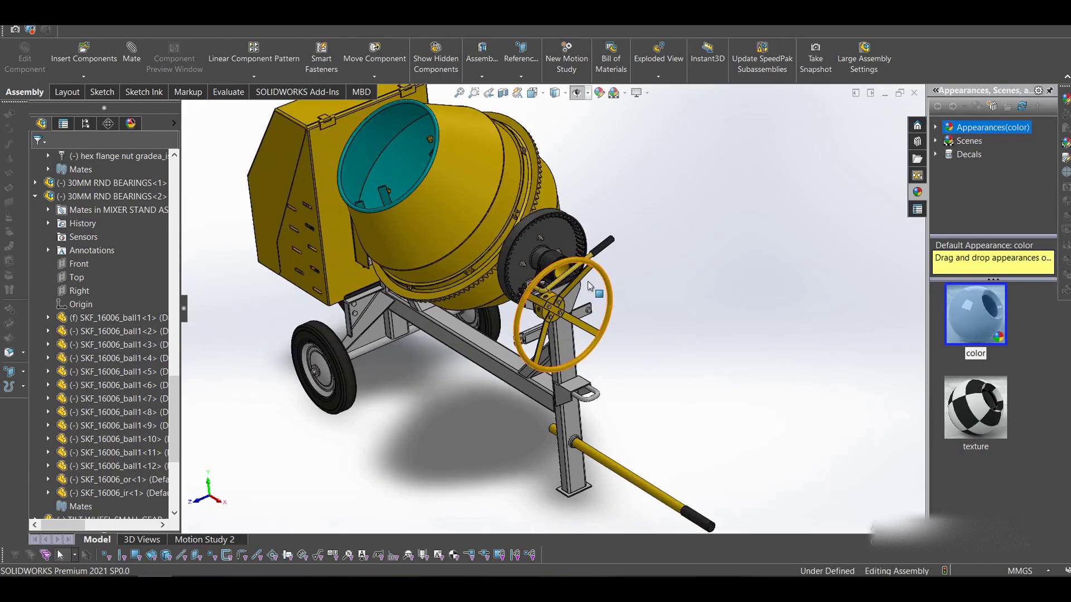
{"action": "scroll", "coordinate": [569, 274], "scroll_direction": "down", "scroll_amount": 2}
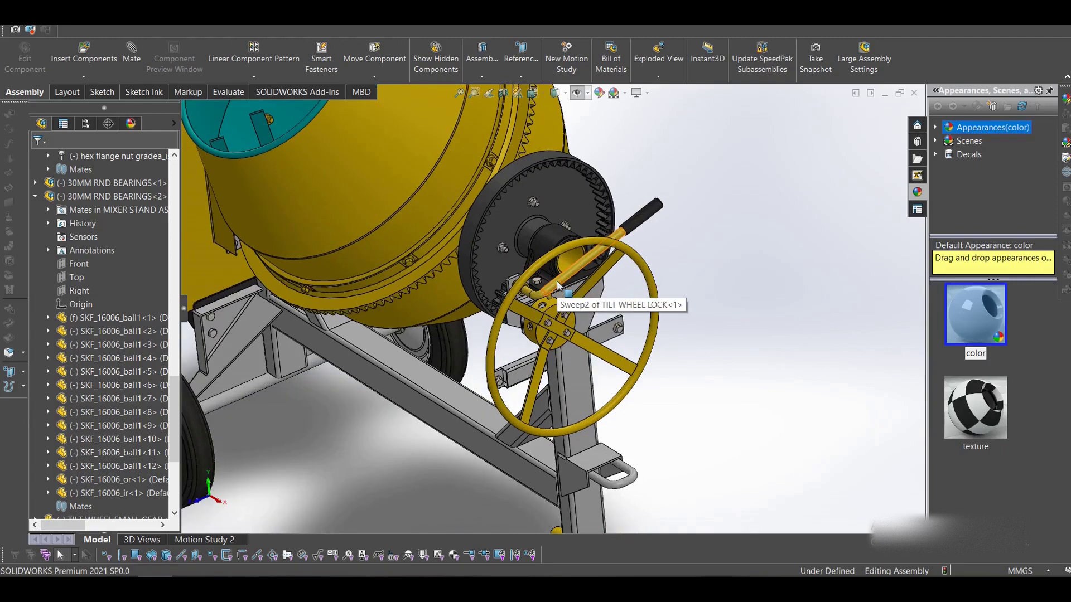
Step: Rotate the mixing drum about its own axis to test its motion
{"action": "scroll", "coordinate": [484, 260], "scroll_direction": "up", "scroll_amount": 3}
{"action": "left_click_drag", "start_coordinate": [354, 196], "coordinate": [383, 186]}
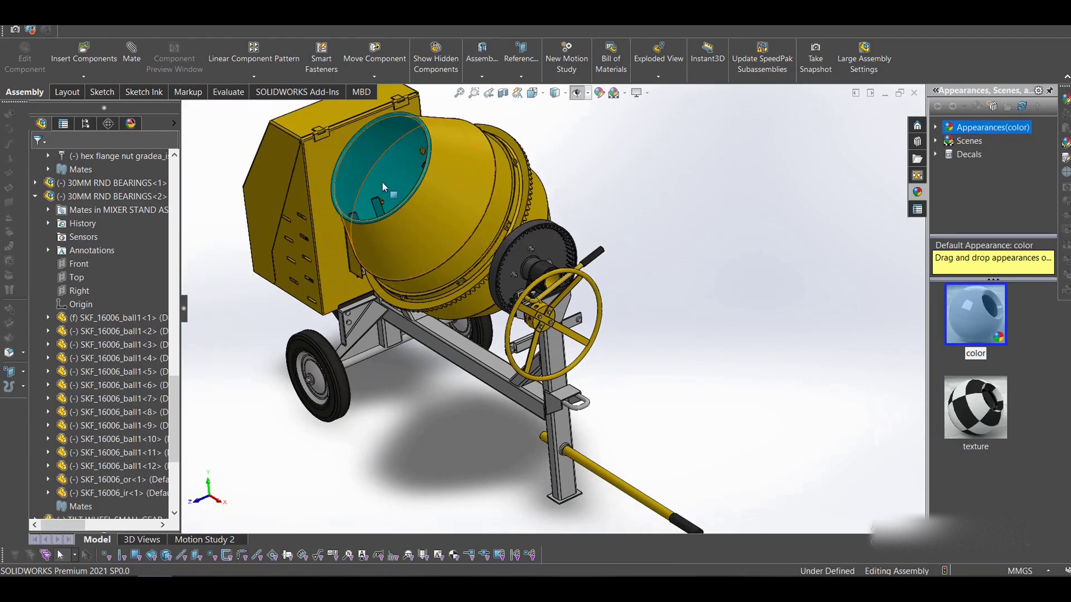
{"action": "left_click_drag", "start_coordinate": [493, 213], "coordinate": [427, 189]}
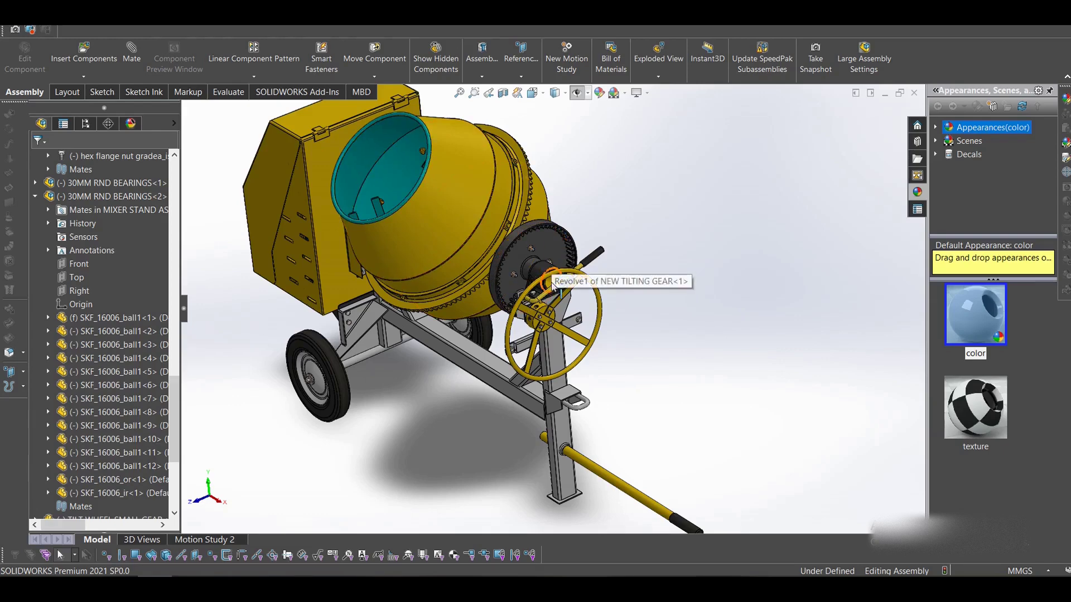
Step: Swing the tilt wheel lock handle down towards the tilting wheel, and clear the selection
{"action": "scroll", "coordinate": [554, 309], "scroll_direction": "down", "scroll_amount": 5}
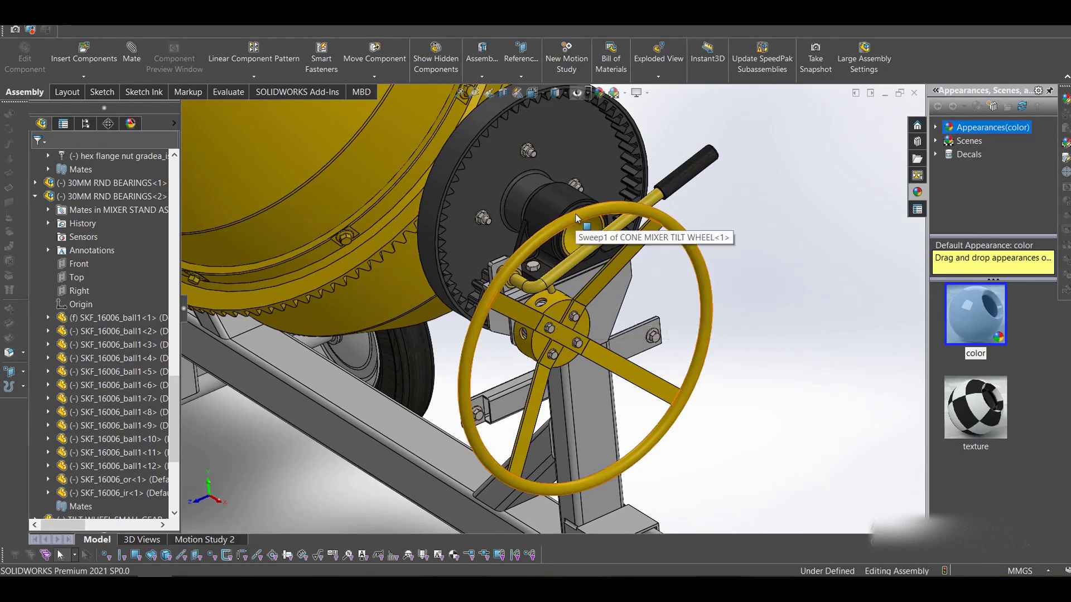
{"action": "left_click", "coordinate": [608, 210]}
{"action": "left_click_drag", "start_coordinate": [608, 210], "coordinate": [640, 208]}
{"action": "left_click_drag", "start_coordinate": [709, 169], "coordinate": [754, 312]}
{"action": "key", "text": "f"}
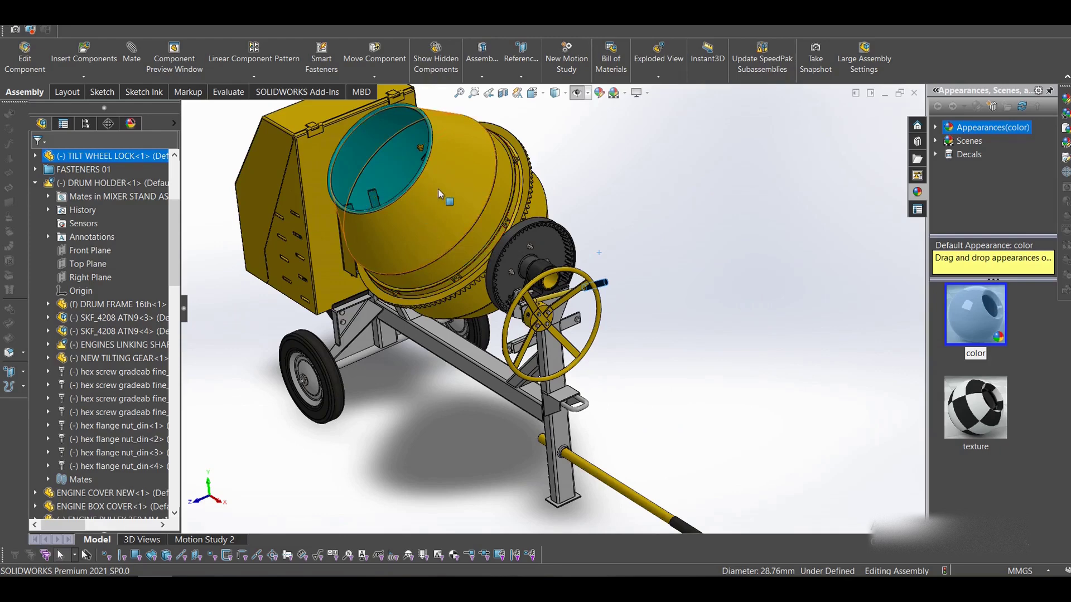
{"action": "left_click", "coordinate": [438, 188]}
{"action": "left_click", "coordinate": [328, 426]}
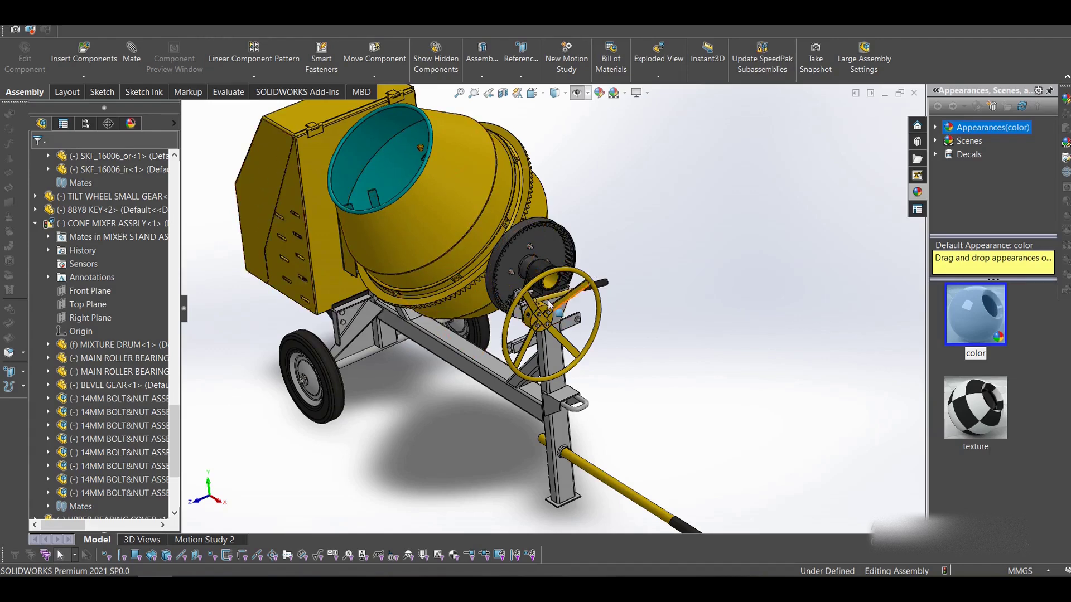
Step: Collapse the CONE MIXER ASSBLY<1> and 30MM RND BEARINGS<2> sub-assemblies in the component tree
{"action": "scroll", "coordinate": [589, 390], "scroll_direction": "up", "scroll_amount": 3}
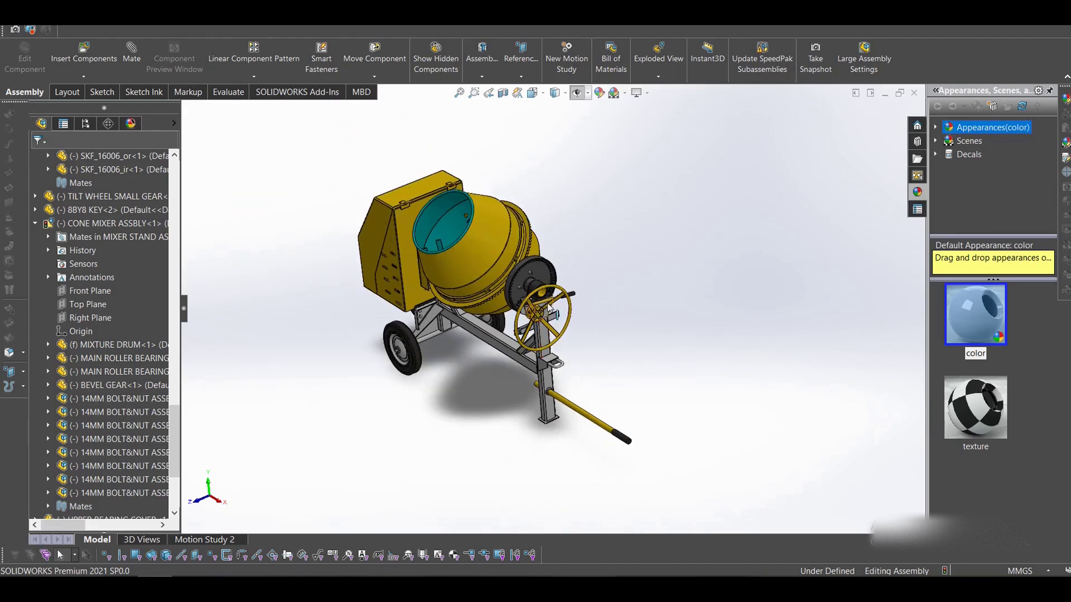
{"action": "scroll", "coordinate": [547, 303], "scroll_direction": "down", "scroll_amount": 8}
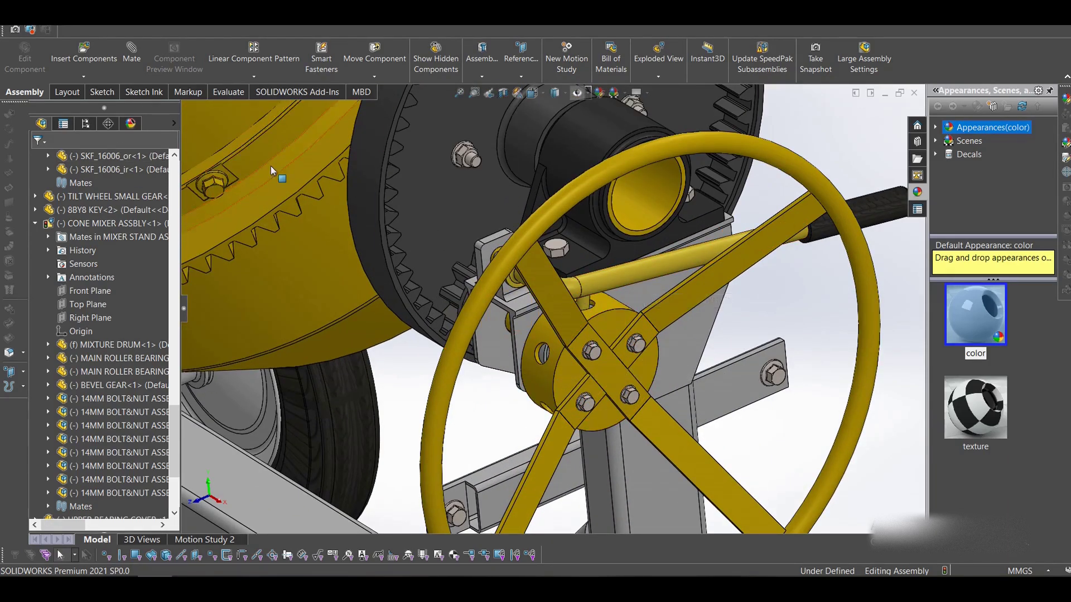
{"action": "scroll", "coordinate": [235, 131], "scroll_direction": "up", "scroll_amount": 5}
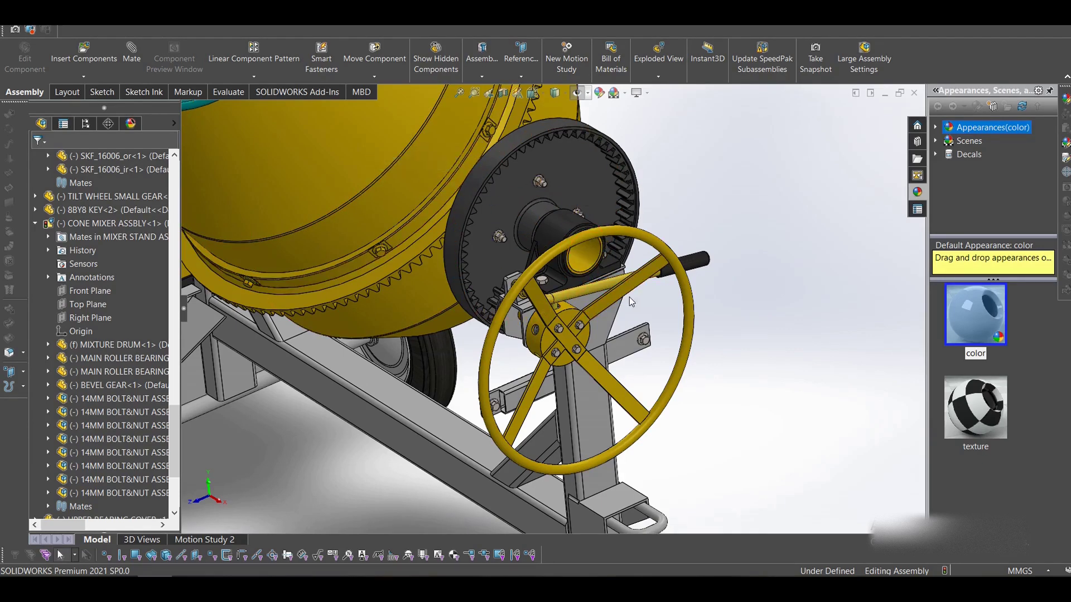
{"action": "scroll", "coordinate": [629, 297], "scroll_direction": "up", "scroll_amount": 5}
{"action": "middle_click_drag", "start_coordinate": [490, 424], "coordinate": [390, 362]}
{"action": "scroll", "coordinate": [529, 379], "scroll_direction": "down", "scroll_amount": 2}
{"action": "left_click", "coordinate": [35, 223]}
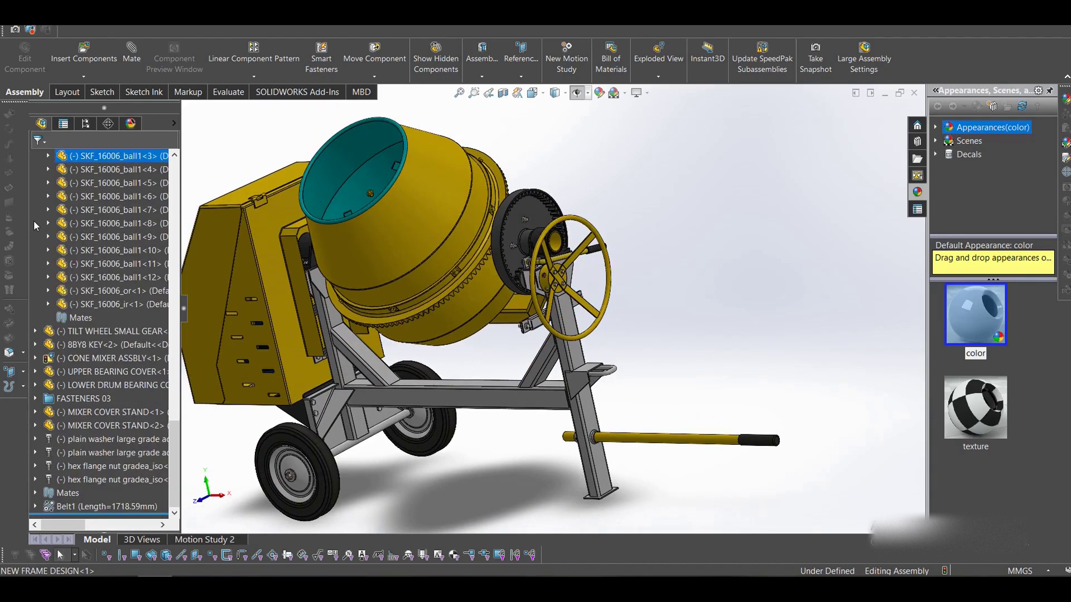
{"action": "scroll", "coordinate": [60, 222], "scroll_direction": "up", "scroll_amount": 4}
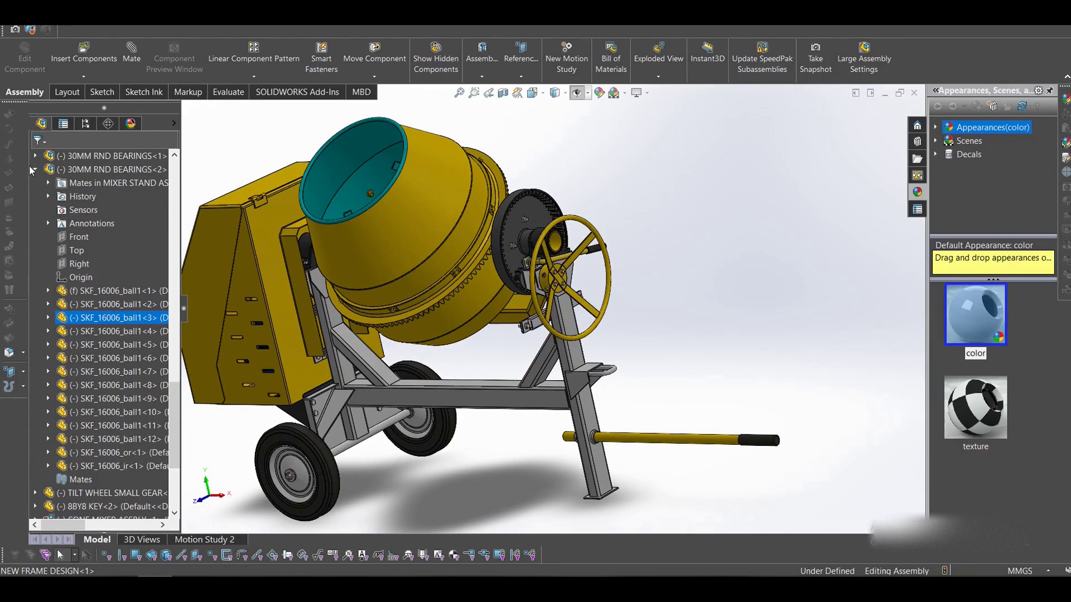
{"action": "left_click", "coordinate": [35, 169]}
{"action": "scroll", "coordinate": [65, 304], "scroll_direction": "up", "scroll_amount": 6}
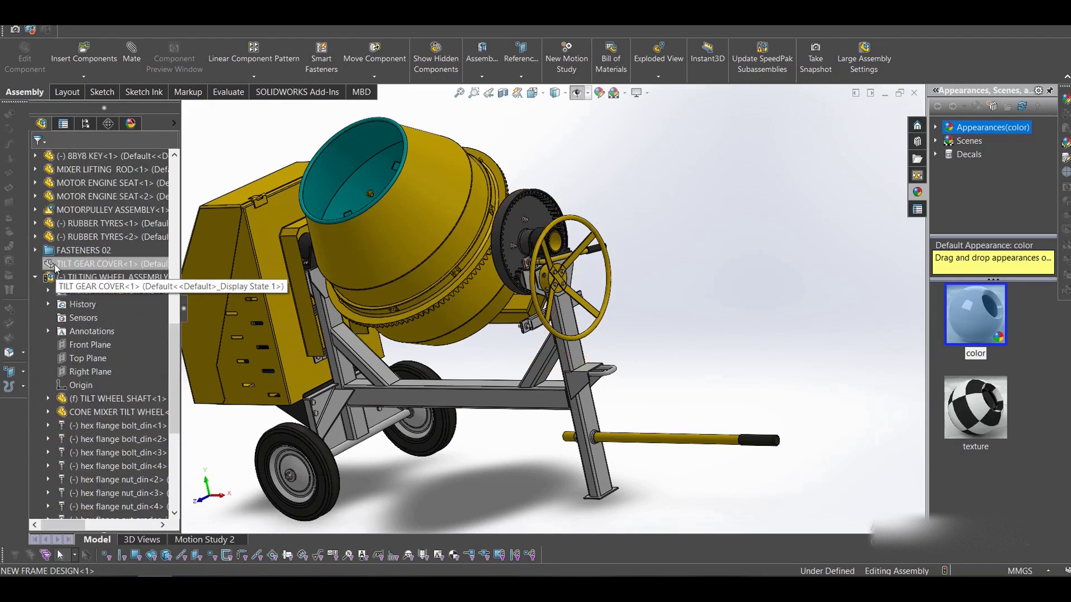
Step: Show the hidden TILT GEAR COVER<1> and collapse the TILTING WHEEL ASSEMBLY in the component tree
{"action": "left_click", "coordinate": [56, 266]}
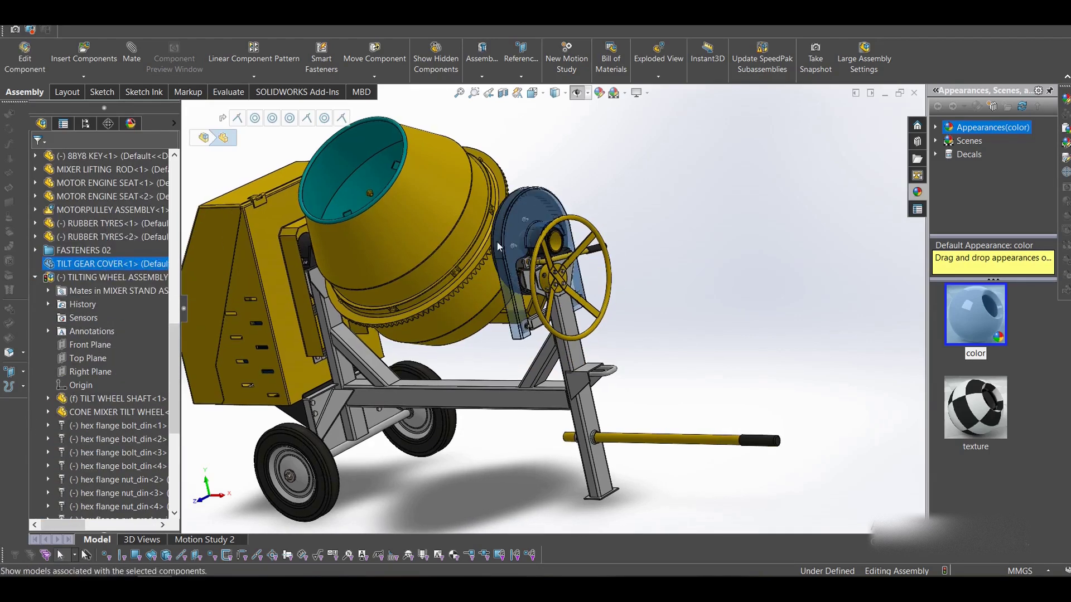
{"action": "left_click", "coordinate": [643, 213]}
{"action": "left_click", "coordinate": [35, 278]}
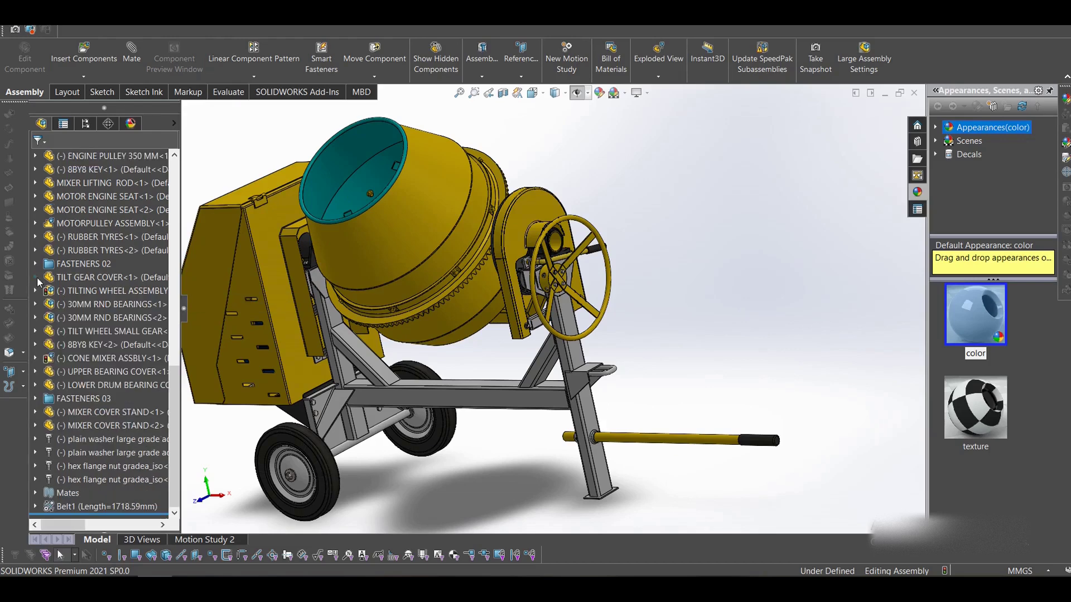
Step: Examine the tilt gear cover around the tilting wheel and the whole mixer from several sides
{"action": "scroll", "coordinate": [566, 245], "scroll_direction": "down", "scroll_amount": 5}
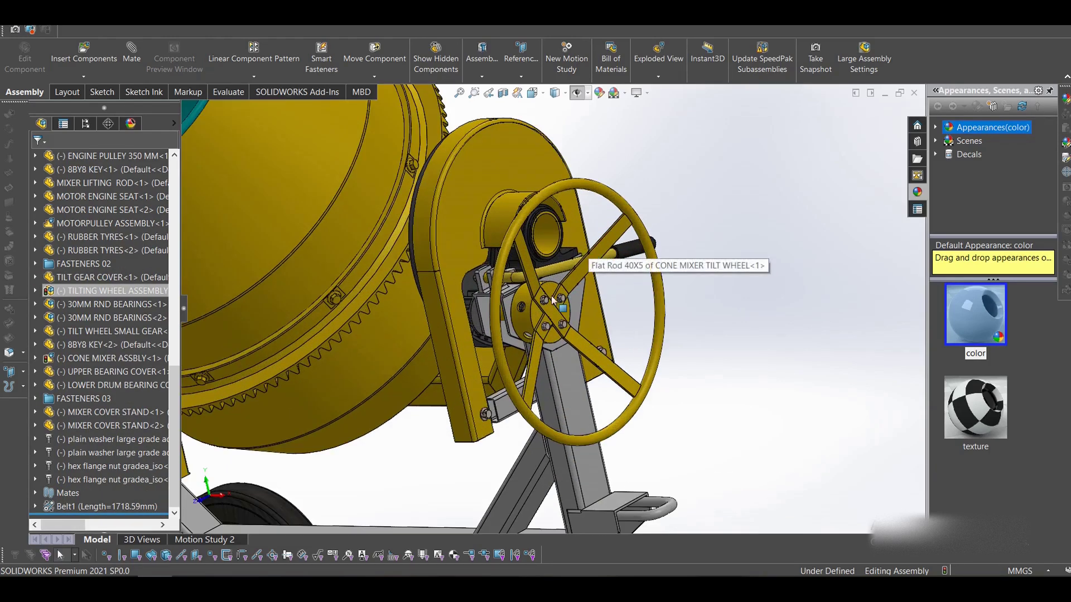
{"action": "middle_click_drag", "start_coordinate": [432, 371], "coordinate": [497, 175]}
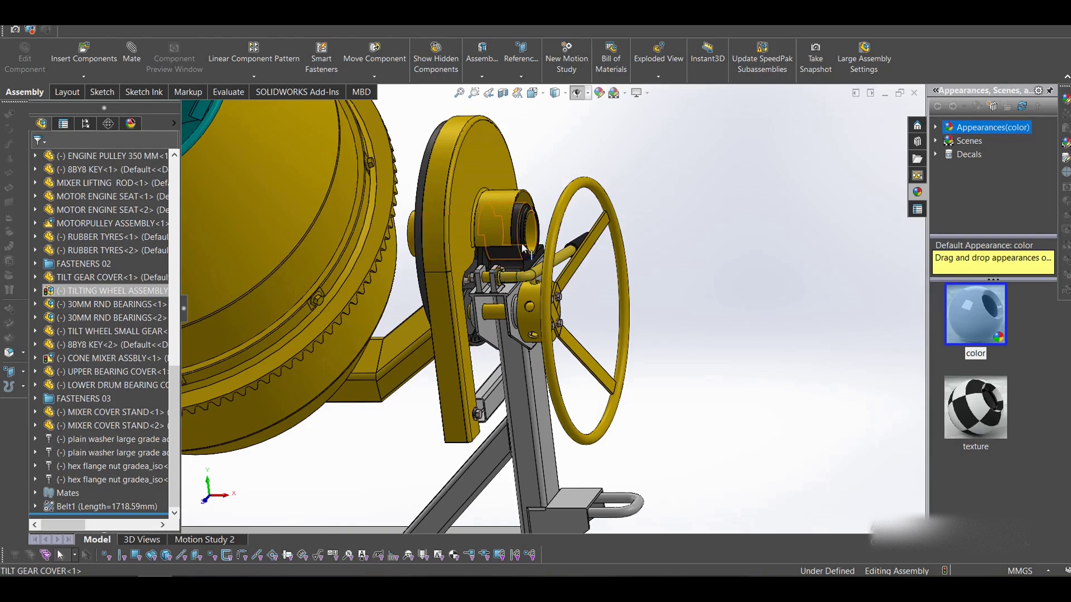
{"action": "scroll", "coordinate": [416, 387], "scroll_direction": "up", "scroll_amount": 6}
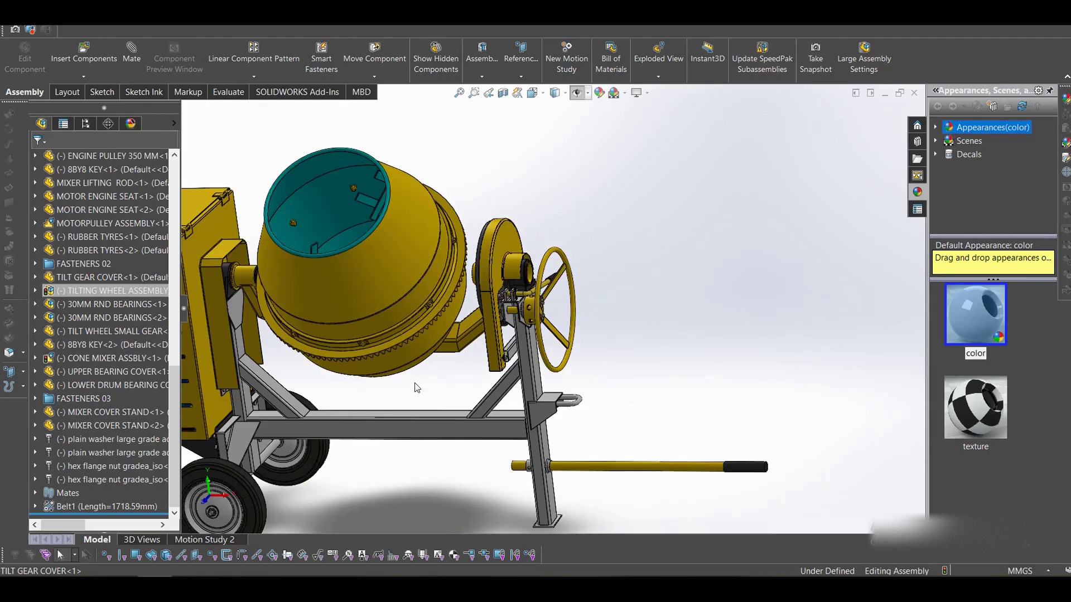
{"action": "scroll", "coordinate": [413, 315], "scroll_direction": "down", "scroll_amount": 5}
{"action": "scroll", "coordinate": [326, 317], "scroll_direction": "up", "scroll_amount": 4}
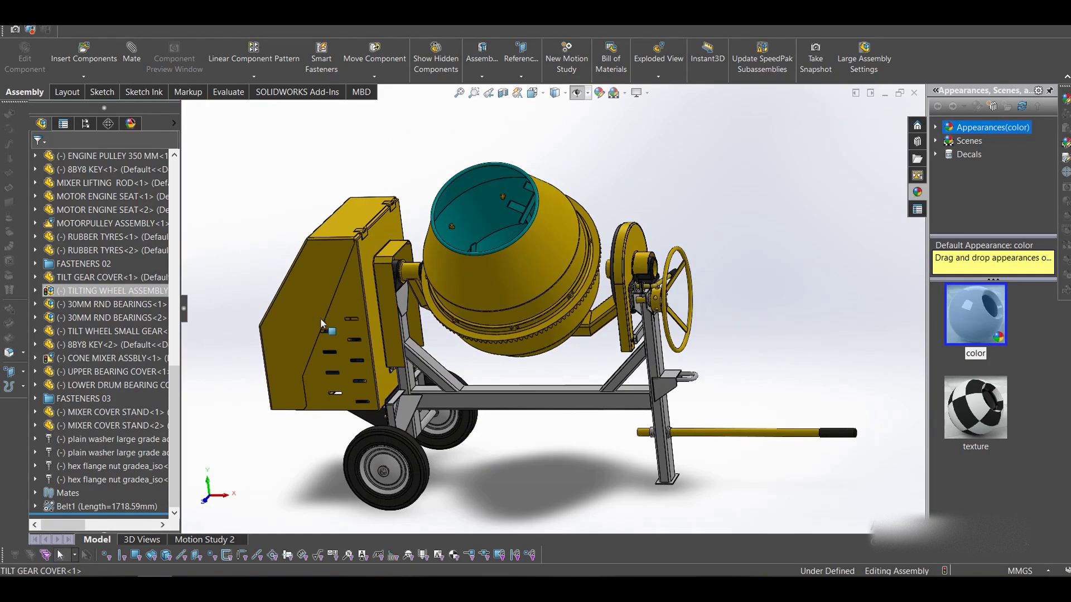
{"action": "scroll", "coordinate": [326, 340], "scroll_direction": "down", "scroll_amount": 3}
{"action": "middle_click_drag", "start_coordinate": [330, 365], "coordinate": [327, 372]}
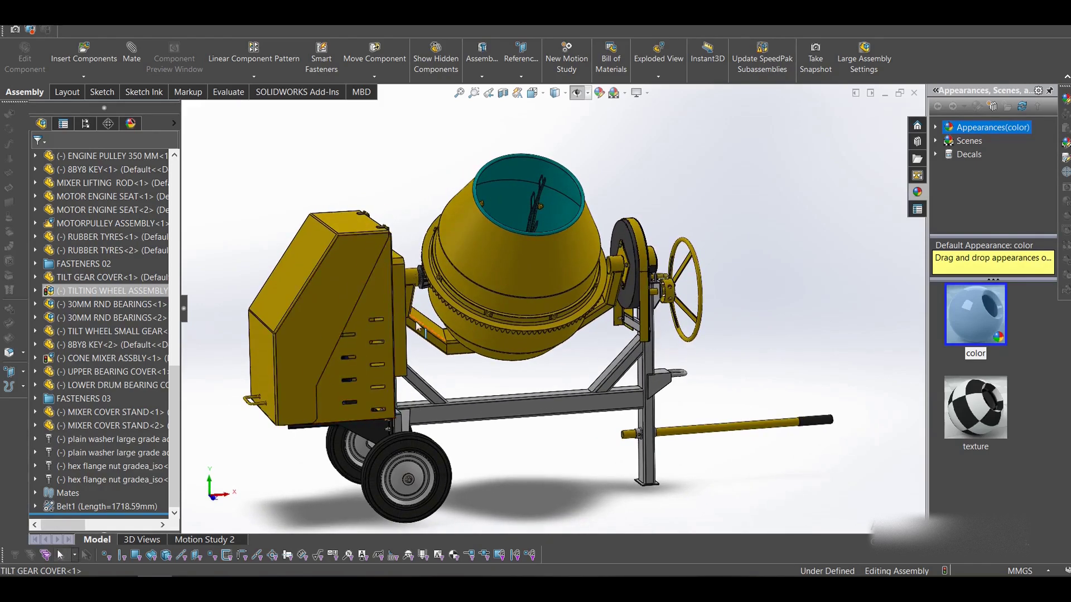
Step: Open the BUSHED PILLOW BLOCK BEARING<2> beside the engine cover as a separate part
{"action": "scroll", "coordinate": [417, 326], "scroll_direction": "down", "scroll_amount": 5}
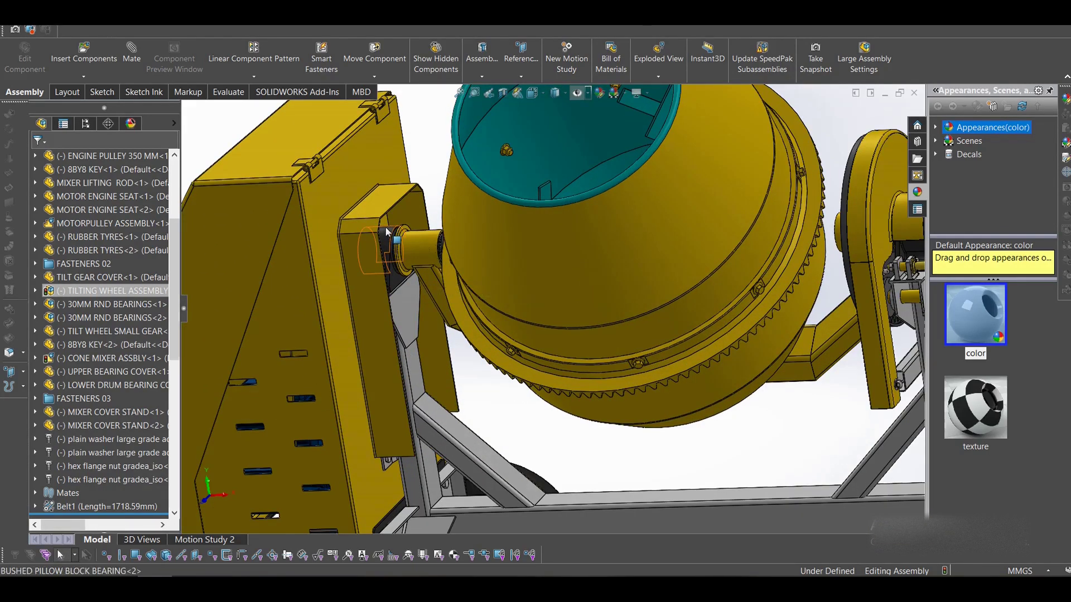
{"action": "left_click", "coordinate": [386, 227]}
{"action": "left_click", "coordinate": [434, 166]}
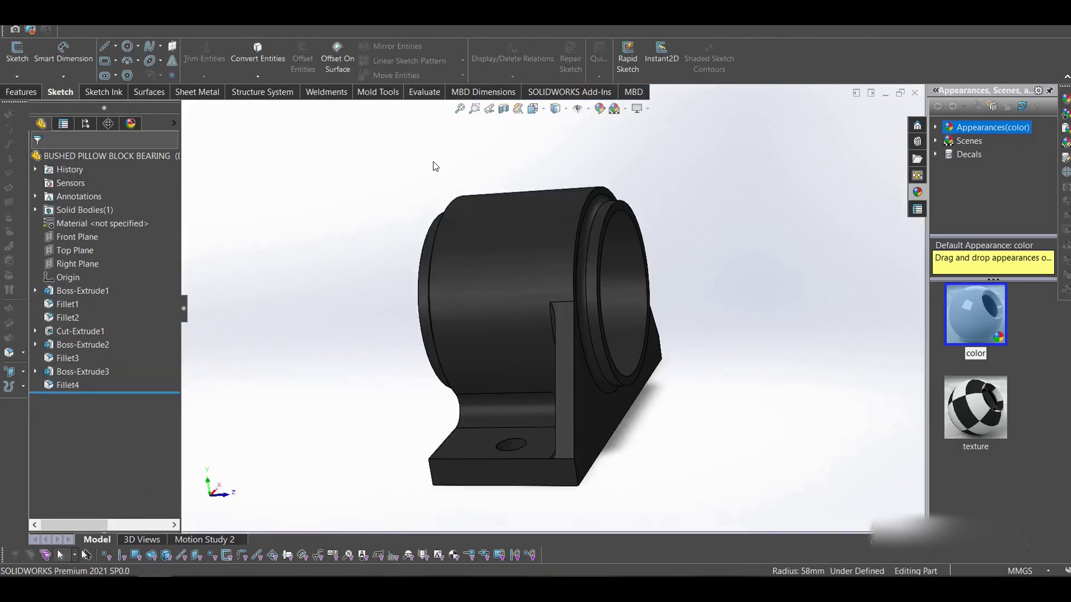
Step: Recolour the whole pillow block bearing part with a mid-grey shade from the greyscale swatches
{"action": "middle_click_drag", "start_coordinate": [577, 223], "coordinate": [591, 389]}
{"action": "scroll", "coordinate": [591, 390], "scroll_direction": "down", "scroll_amount": 1}
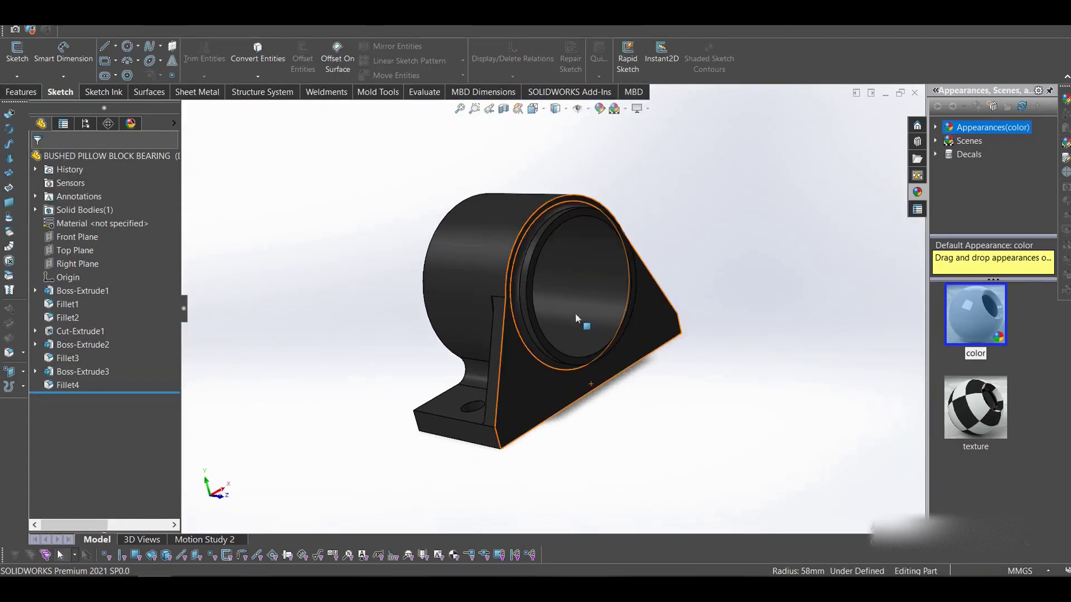
{"action": "right_click", "coordinate": [151, 153]}
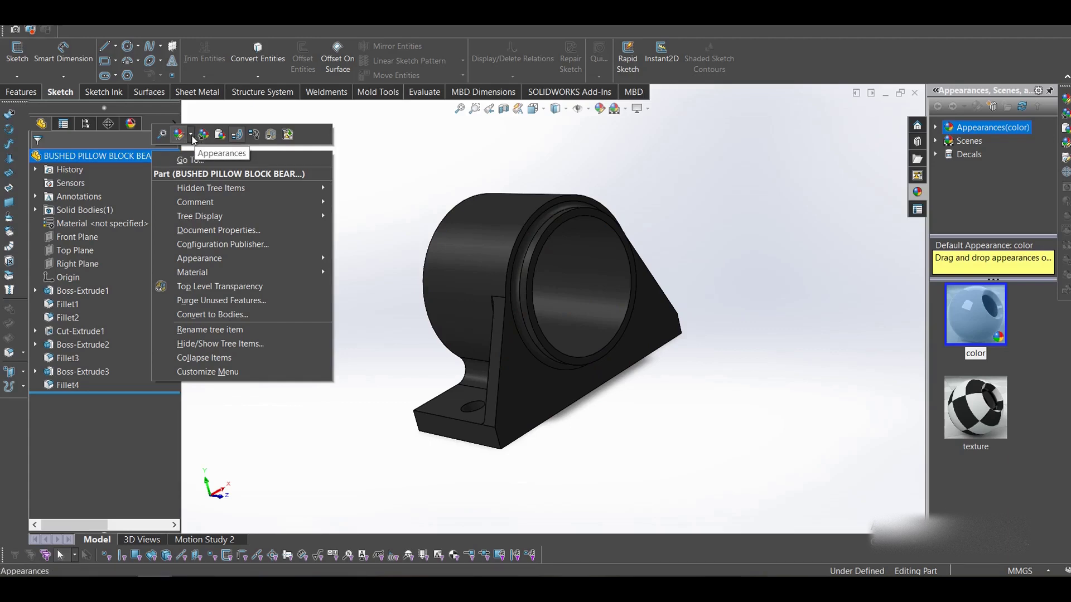
{"action": "left_click", "coordinate": [191, 136]}
{"action": "left_click", "coordinate": [192, 163]}
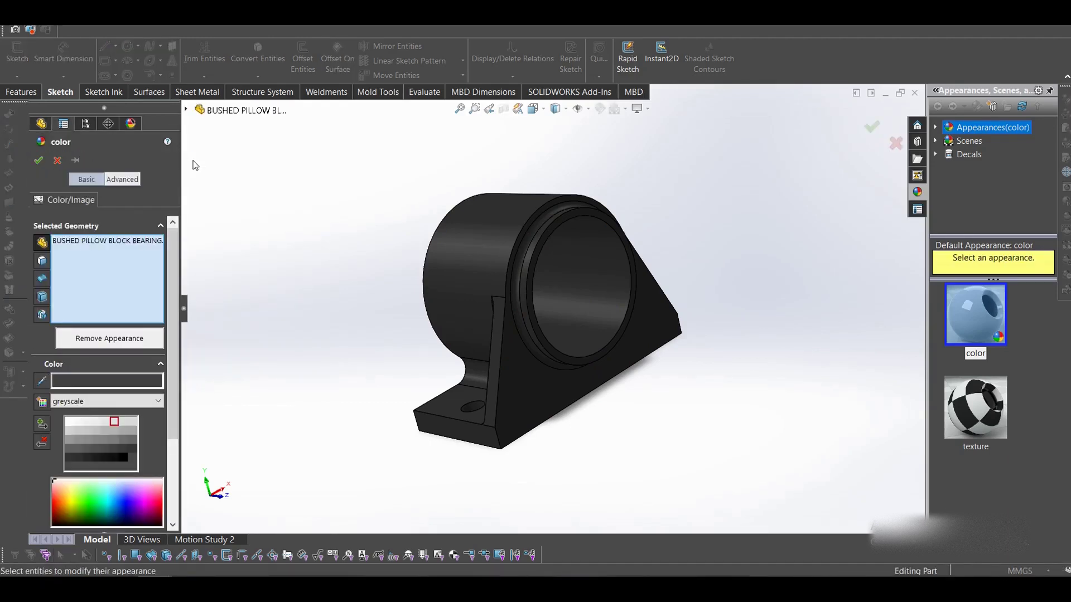
{"action": "left_click", "coordinate": [122, 426]}
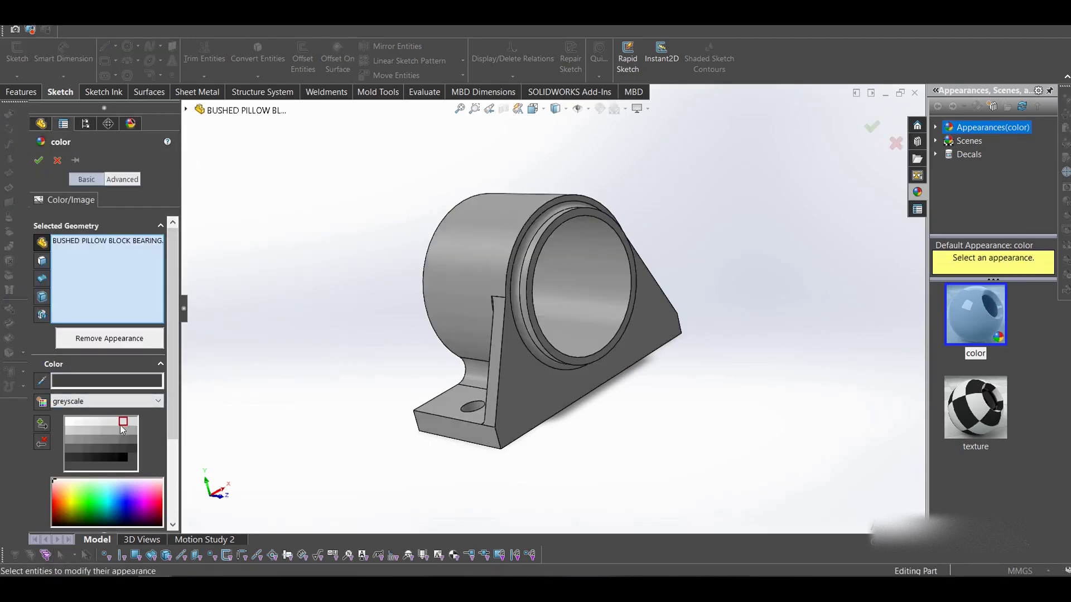
{"action": "left_click", "coordinate": [113, 437]}
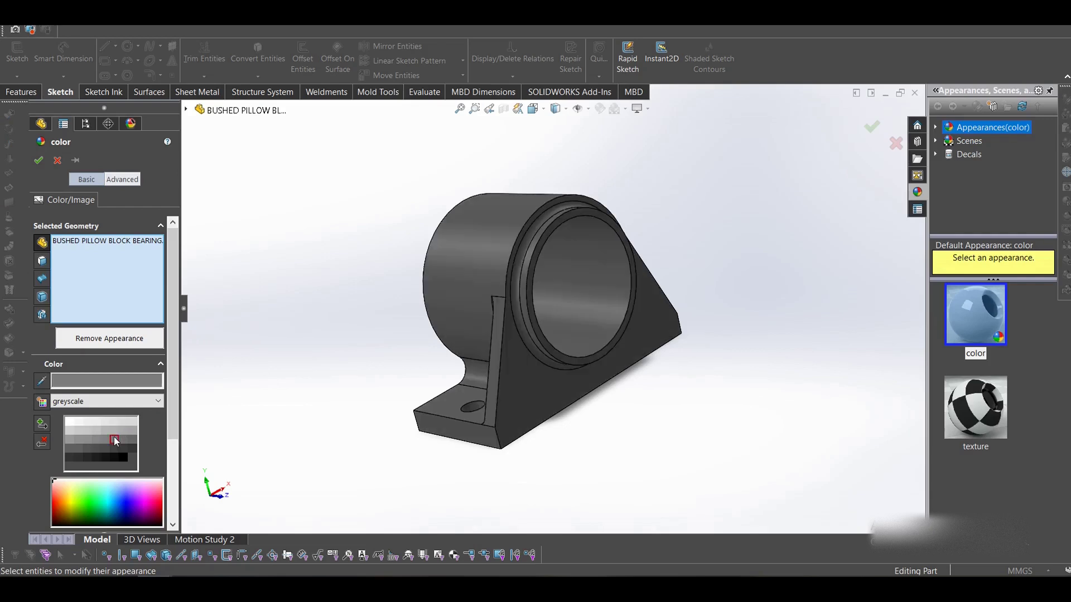
{"action": "left_click", "coordinate": [37, 160]}
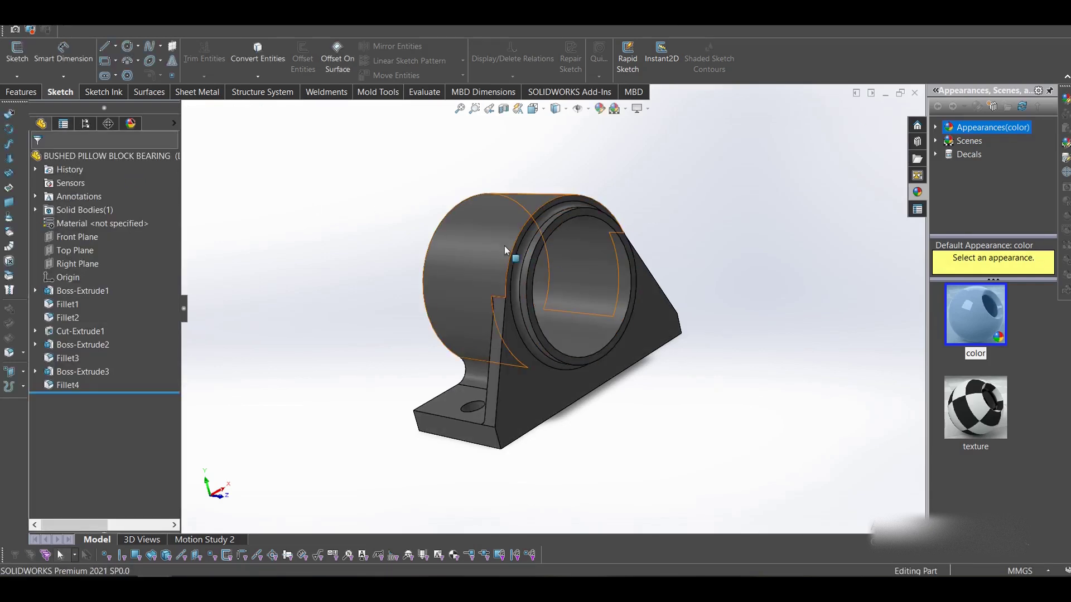
Step: Examine the pillow block bearing from both sides, checking the inner bore face of its housing
{"action": "middle_click_drag", "start_coordinate": [509, 246], "coordinate": [601, 317]}
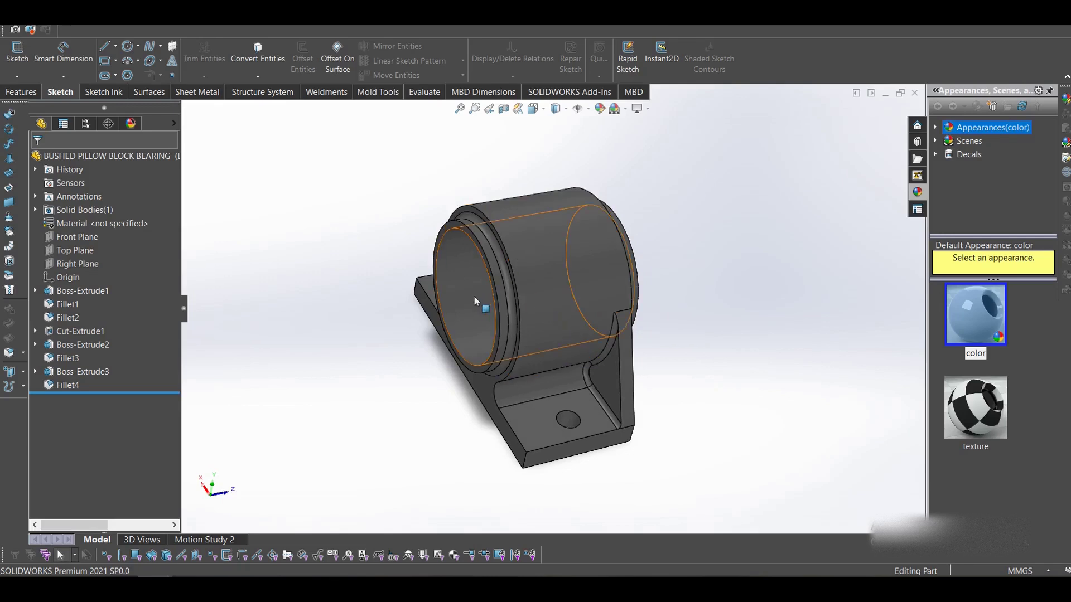
{"action": "left_click", "coordinate": [472, 266]}
{"action": "left_click", "coordinate": [370, 245]}
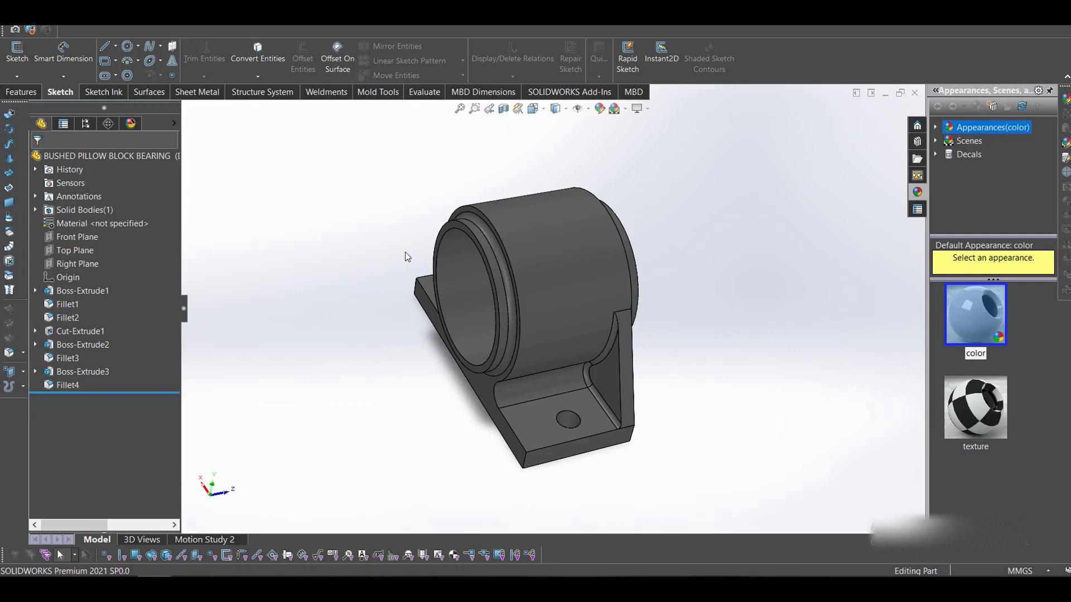
{"action": "middle_click_drag", "start_coordinate": [552, 337], "coordinate": [563, 401]}
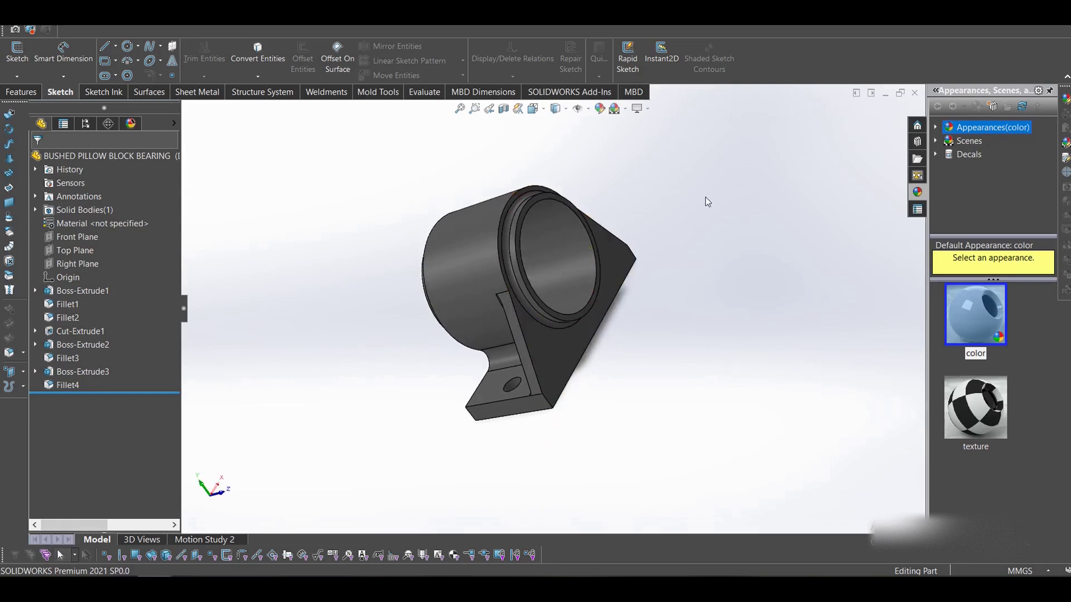
{"action": "left_click", "coordinate": [556, 245]}
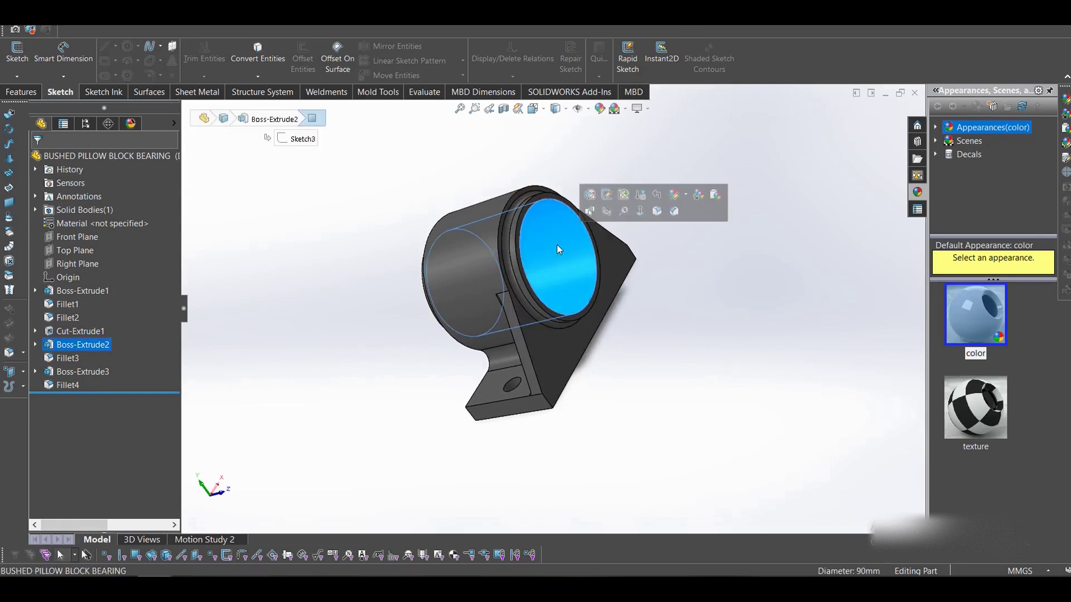
{"action": "left_click", "coordinate": [265, 219]}
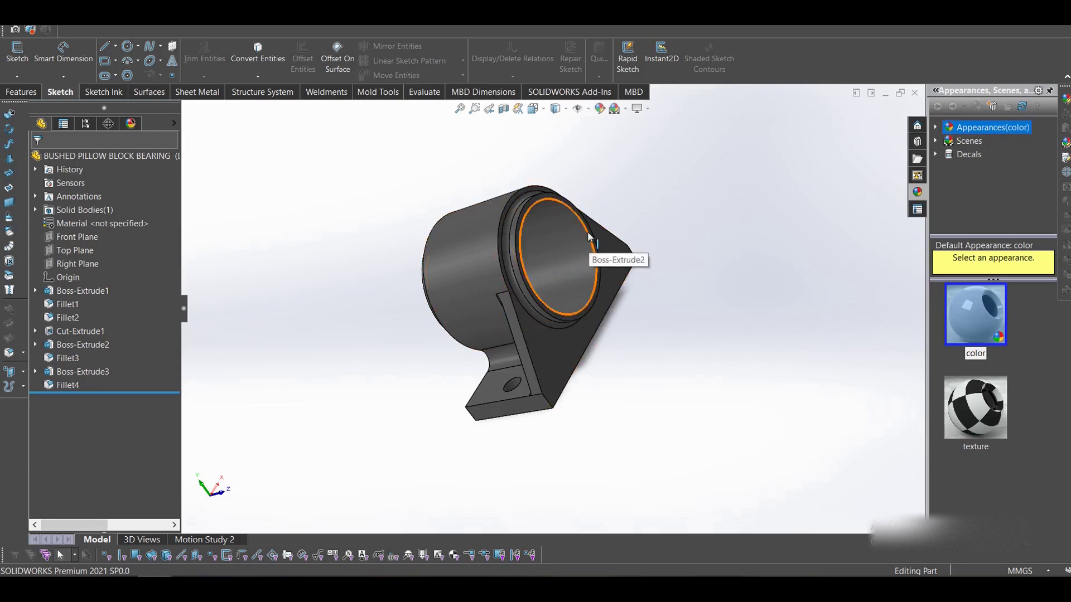
{"action": "left_click", "coordinate": [573, 274]}
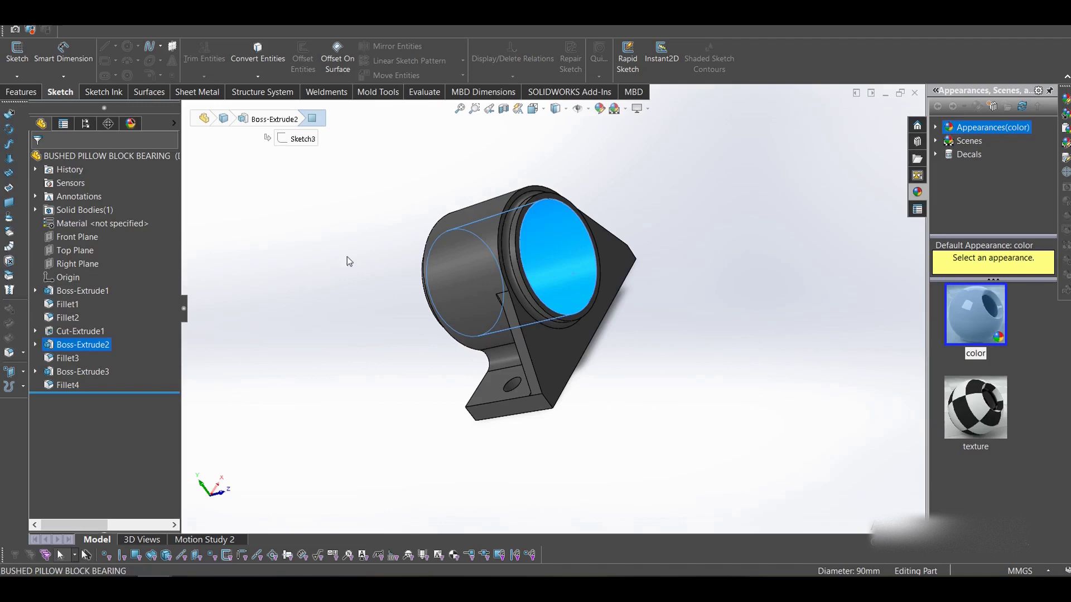
{"action": "left_click", "coordinate": [668, 230]}
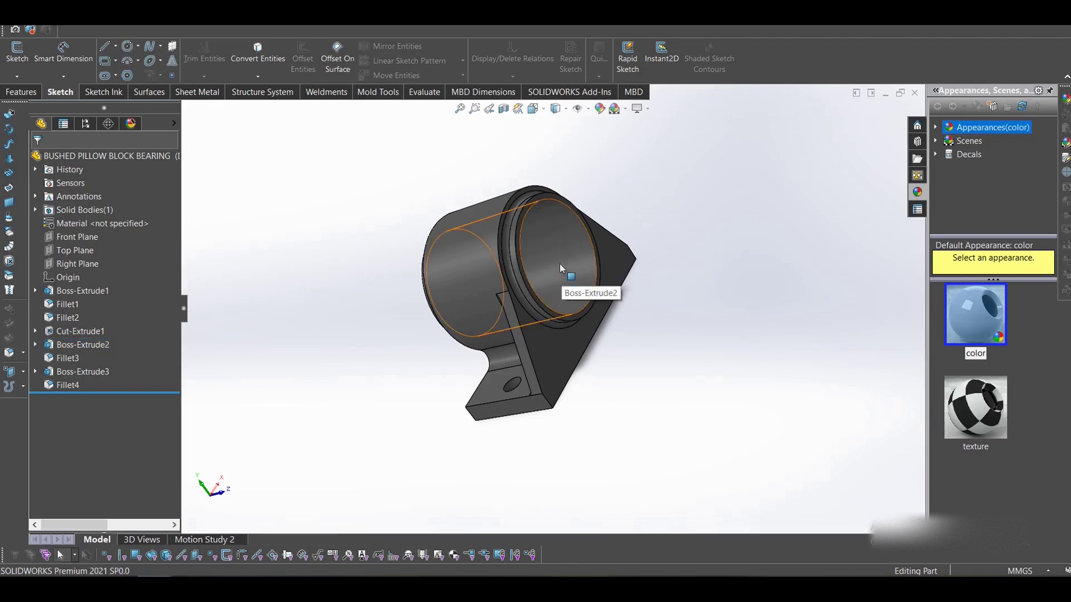
{"action": "left_click", "coordinate": [554, 229]}
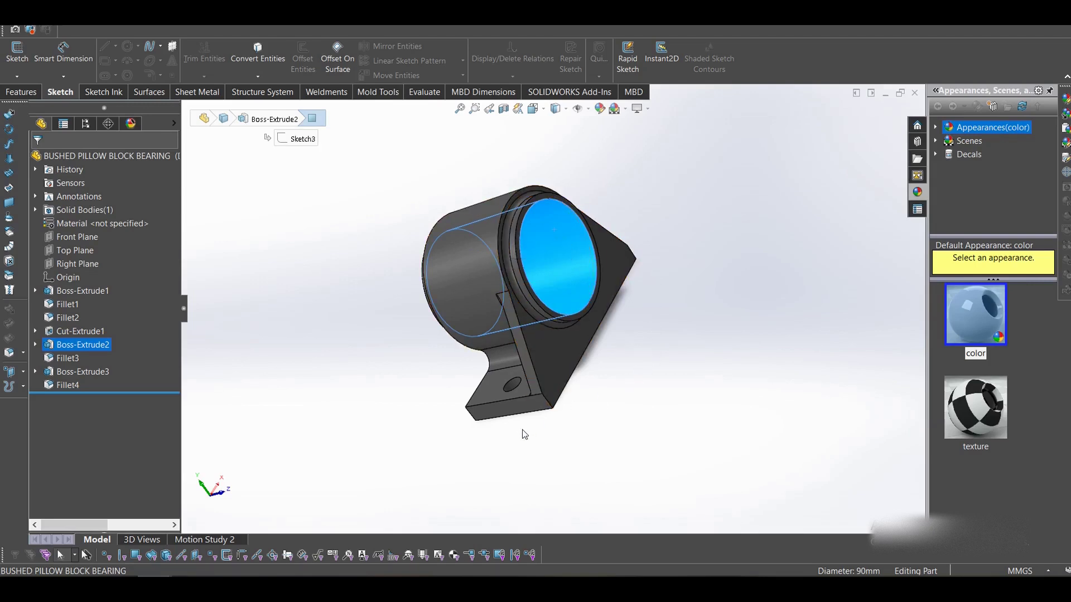
{"action": "middle_click_drag", "start_coordinate": [522, 430], "coordinate": [598, 402]}
{"action": "left_click", "coordinate": [671, 217]}
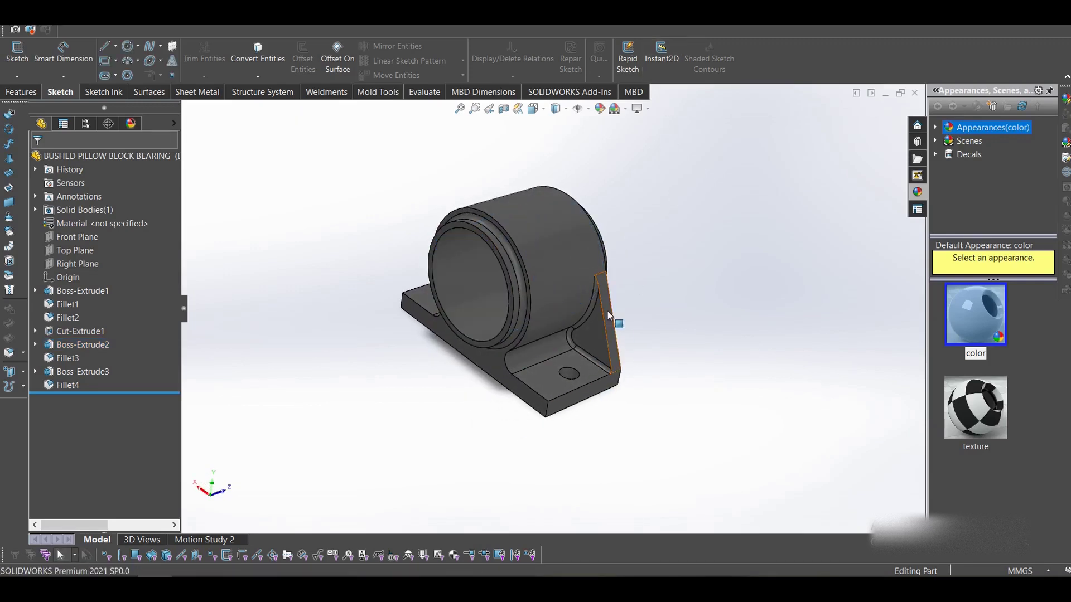
Step: Close the BUSHED PILLOW BLOCK BEARING part, saving its changes, and return to the mixer assembly
{"action": "mouse_move", "coordinate": [593, 360]}
{"action": "middle_mouse_down"}
{"action": "mouse_move", "coordinate": [619, 382]}
{"action": "mouse_move", "coordinate": [655, 301]}
{"action": "mouse_move", "coordinate": [597, 346]}
{"action": "middle_mouse_up"}
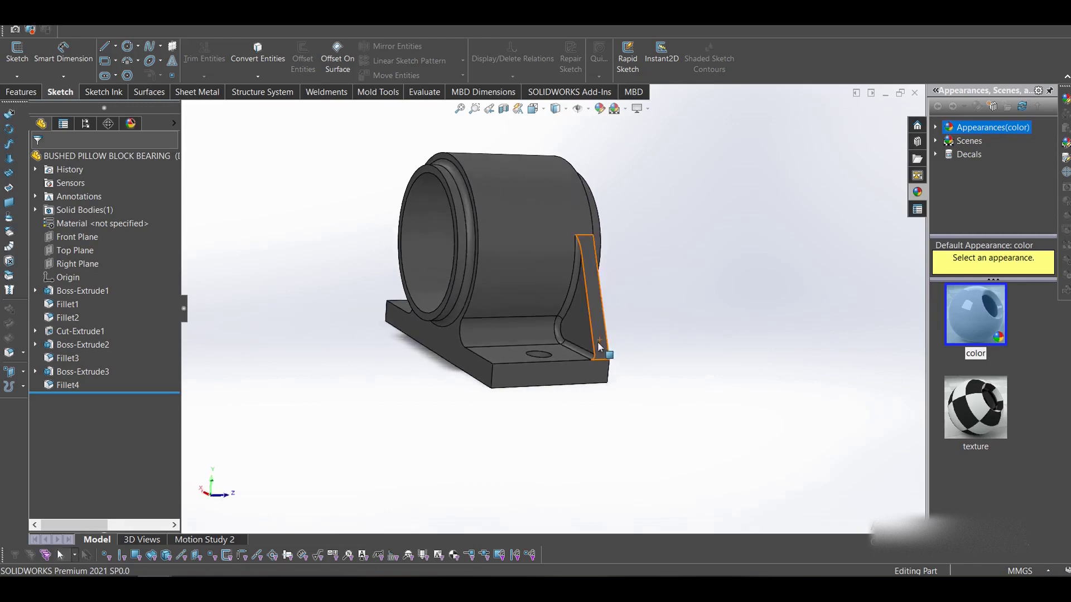
{"action": "left_click", "coordinate": [918, 94]}
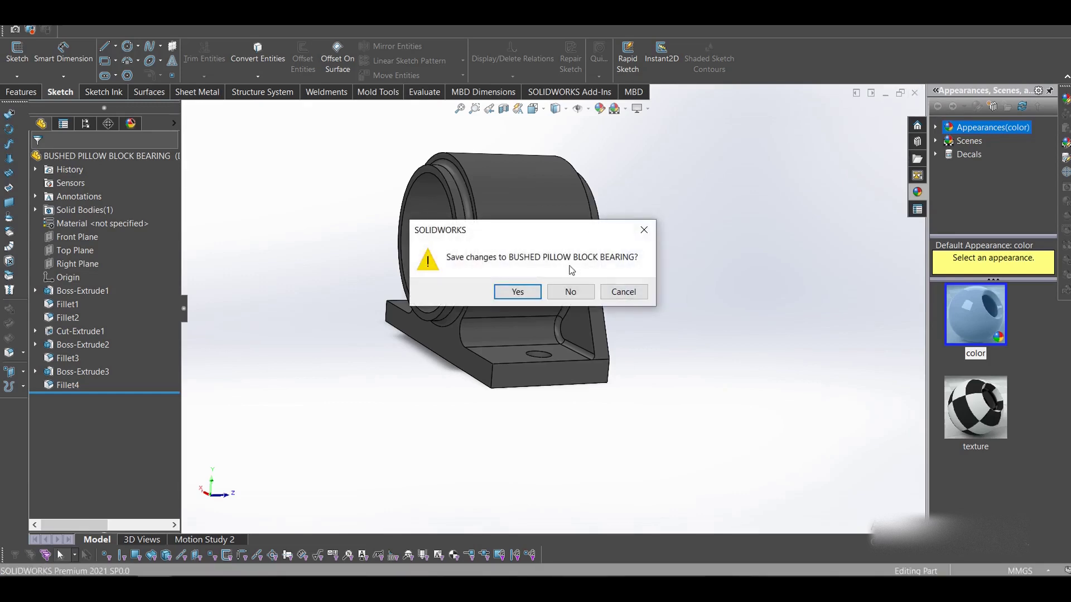
{"action": "left_click", "coordinate": [522, 292]}
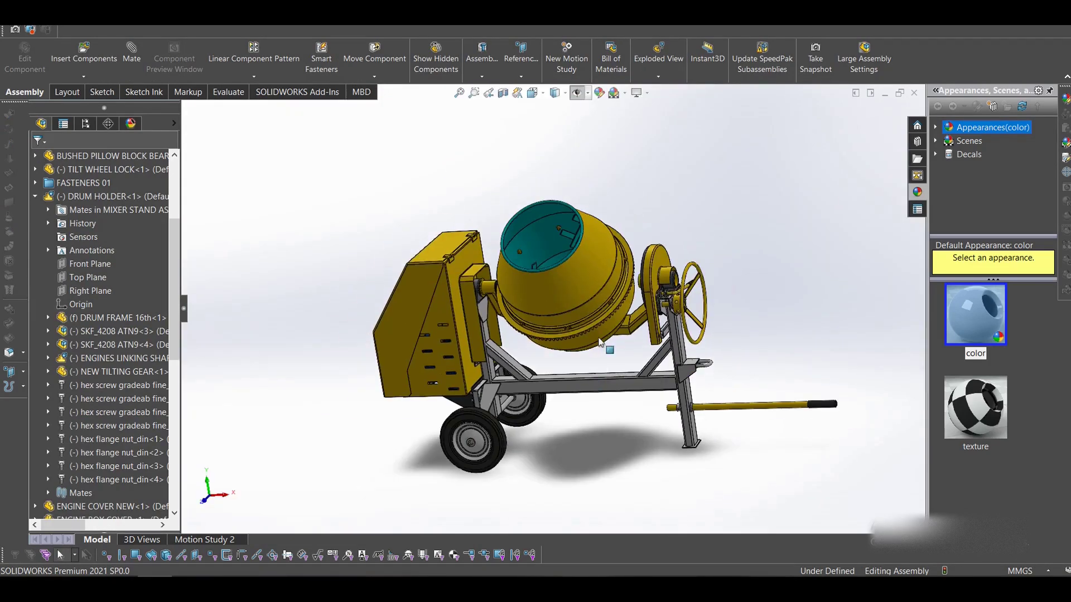
Step: Swing the engine box cover upwards to expose the motor compartment of the mixer
{"action": "scroll", "coordinate": [540, 385], "scroll_direction": "down", "scroll_amount": 5}
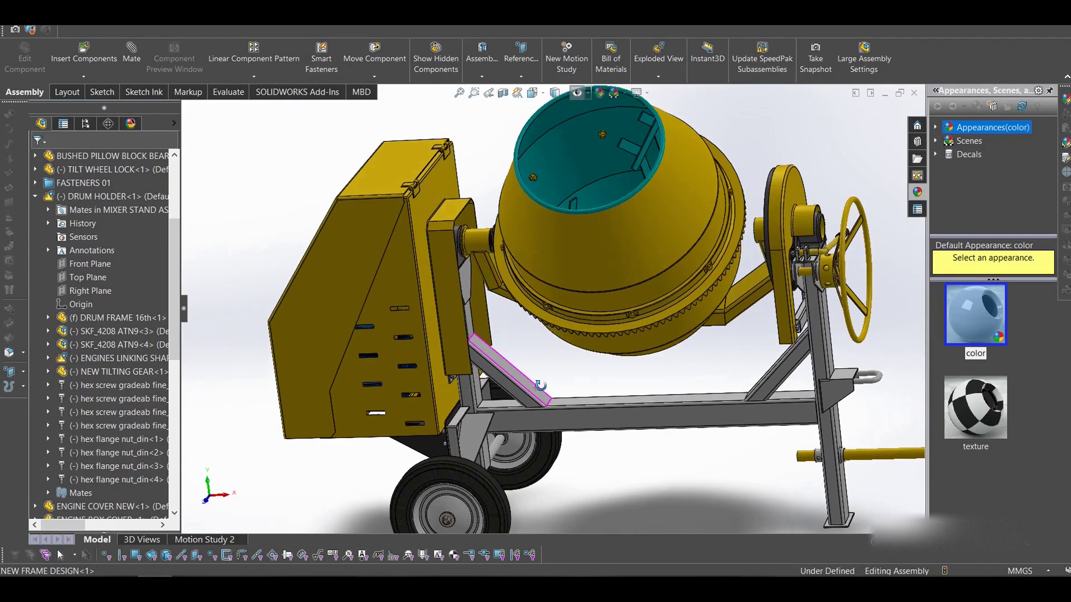
{"action": "middle_click_drag", "start_coordinate": [540, 385], "coordinate": [608, 374]}
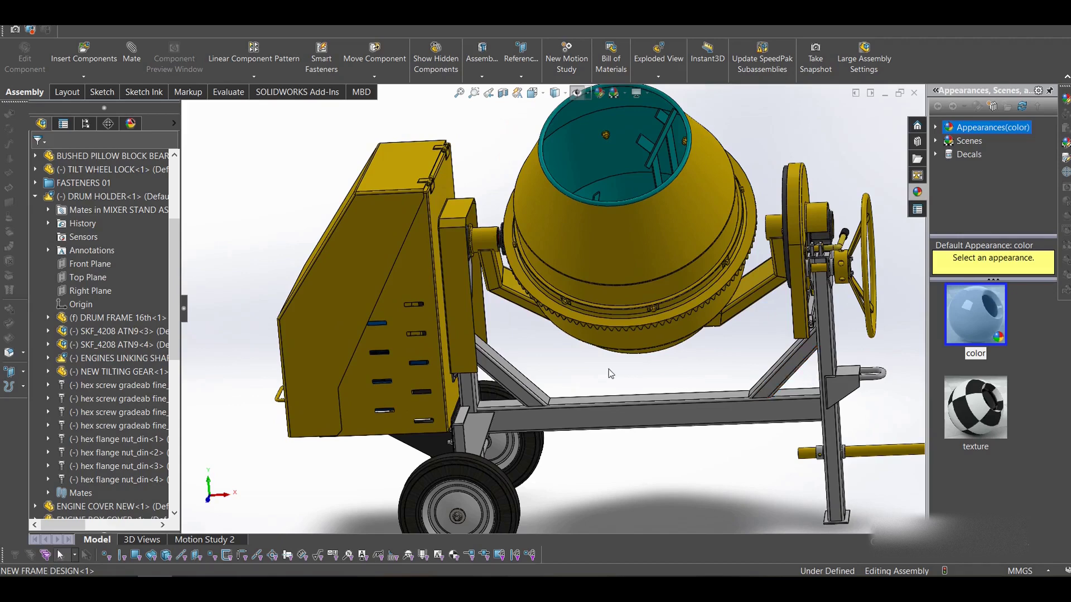
{"action": "scroll", "coordinate": [561, 378], "scroll_direction": "up", "scroll_amount": 3}
{"action": "scroll", "coordinate": [489, 348], "scroll_direction": "down", "scroll_amount": 1}
{"action": "middle_click_drag", "start_coordinate": [436, 412], "coordinate": [489, 384]}
{"action": "left_click_drag", "start_coordinate": [397, 333], "coordinate": [583, 118]}
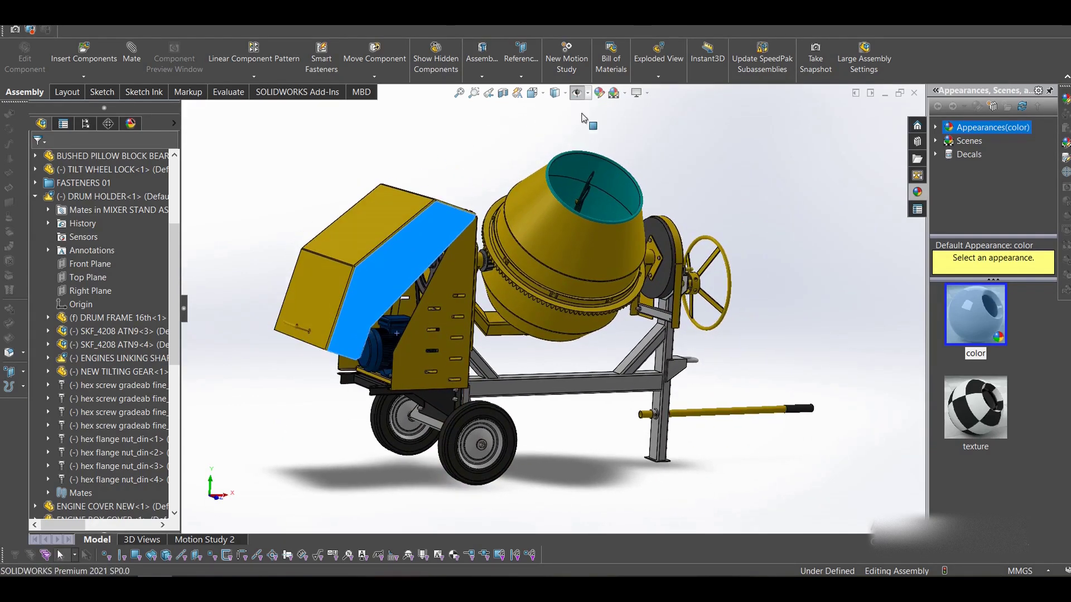
Step: Examine the single phase motor, belt and pulley beneath the raised engine box cover
{"action": "scroll", "coordinate": [375, 358], "scroll_direction": "down", "scroll_amount": 3}
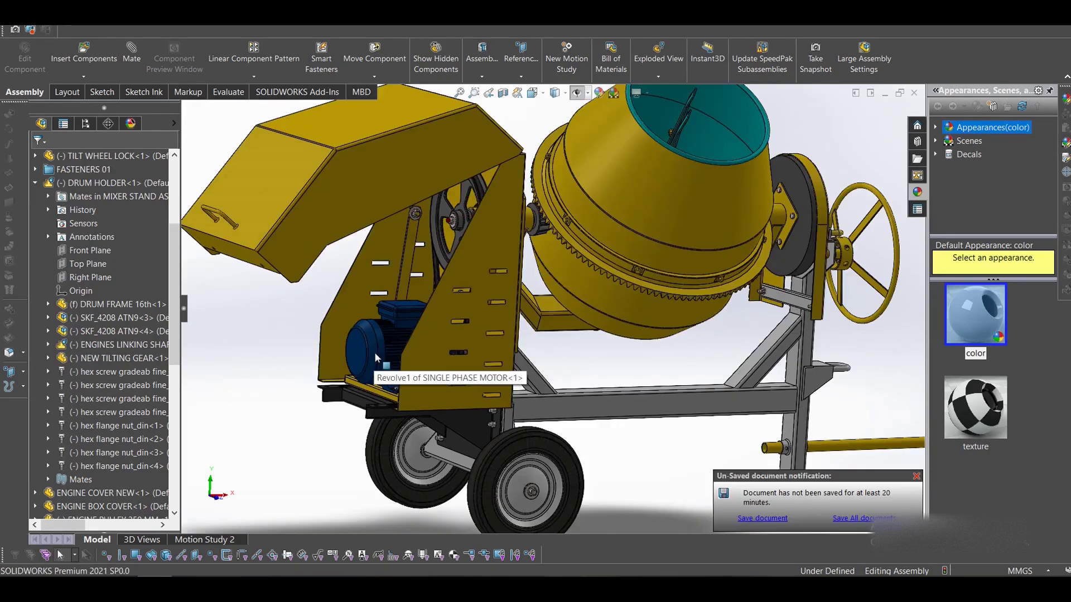
{"action": "left_click", "coordinate": [409, 177]}
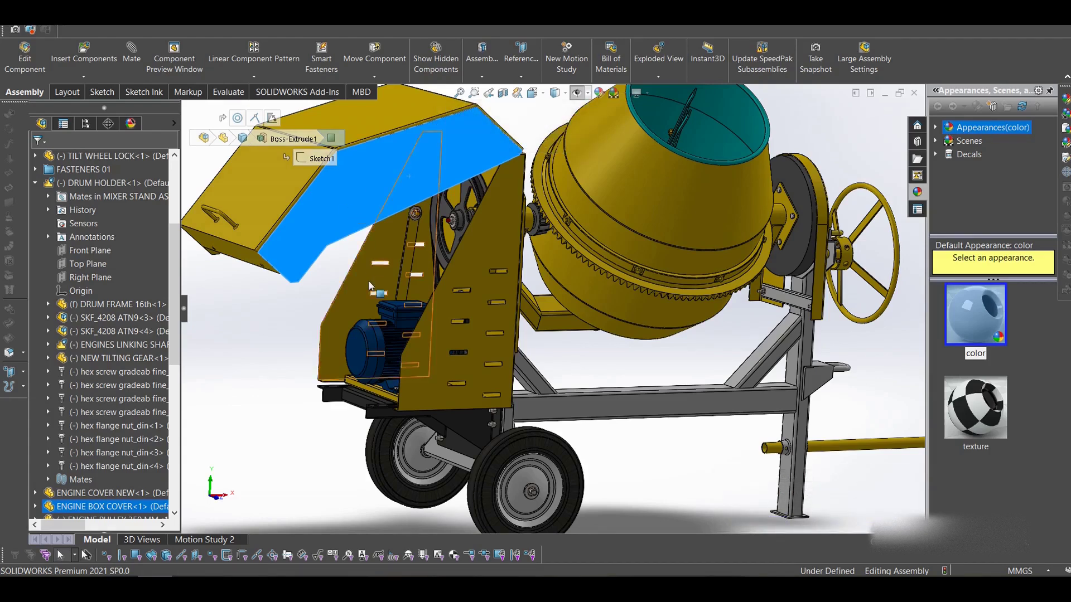
{"action": "scroll", "coordinate": [498, 329], "scroll_direction": "up", "scroll_amount": 1}
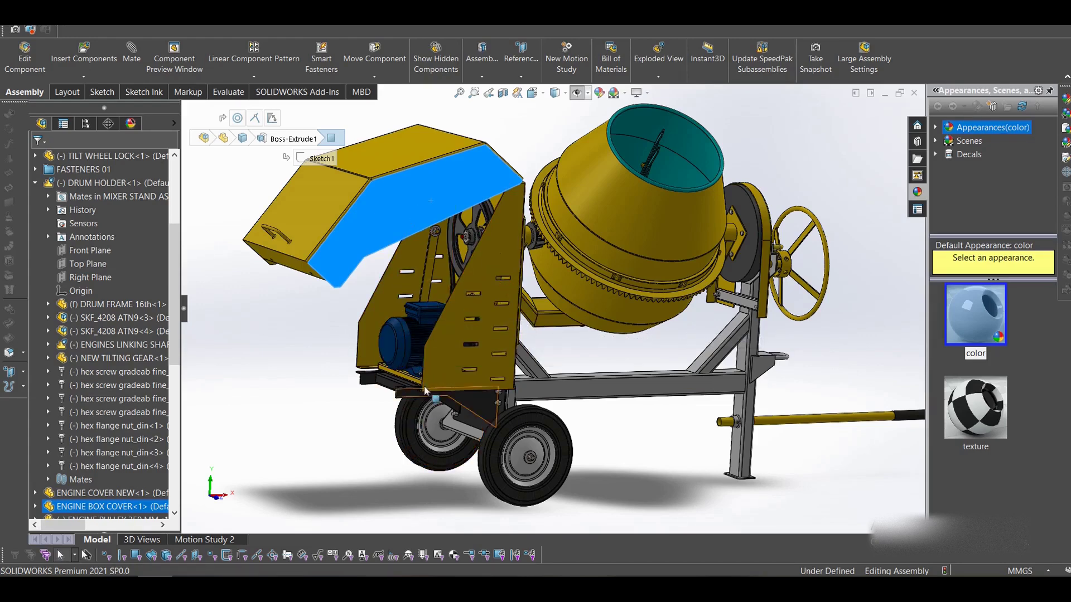
{"action": "mouse_move", "coordinate": [426, 383]}
{"action": "middle_mouse_down"}
{"action": "mouse_move", "coordinate": [445, 367]}
{"action": "mouse_move", "coordinate": [429, 383]}
{"action": "middle_mouse_up"}
{"action": "scroll", "coordinate": [429, 383], "scroll_direction": "down", "scroll_amount": 1}
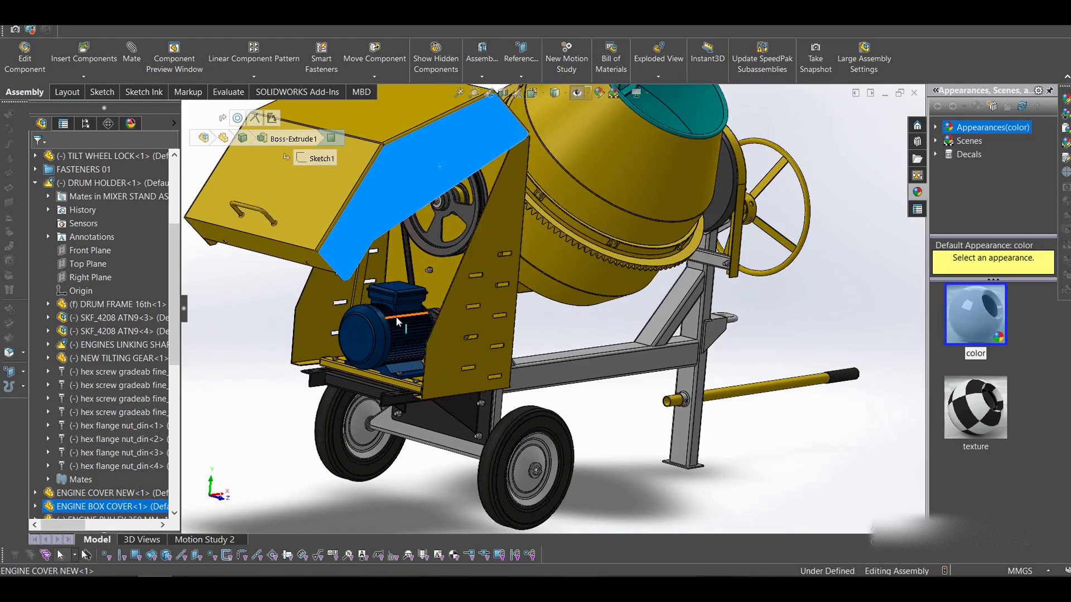
{"action": "scroll", "coordinate": [392, 319], "scroll_direction": "up", "scroll_amount": 2}
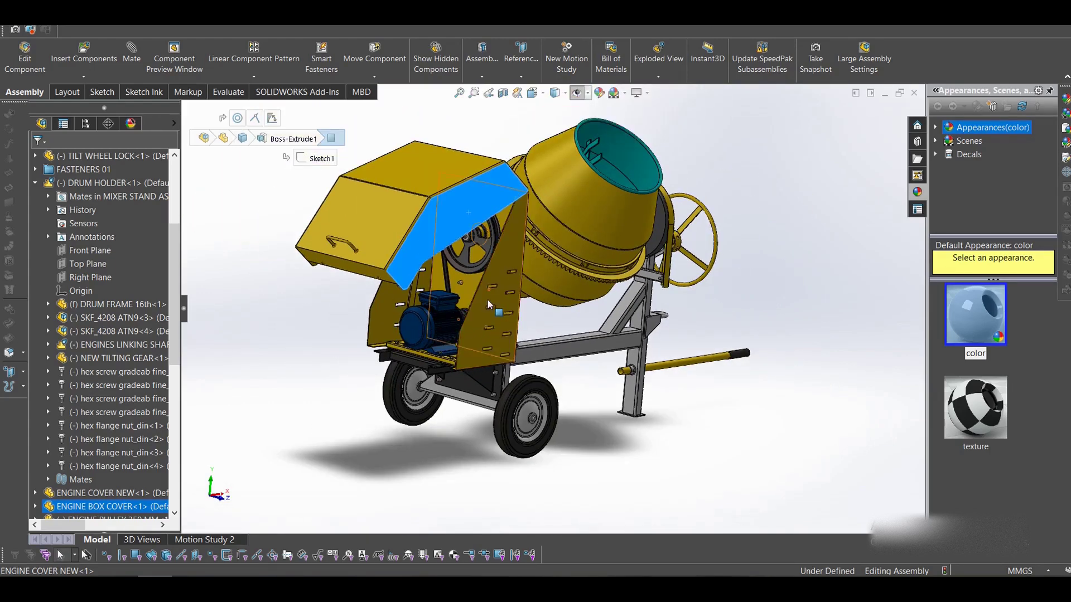
{"action": "scroll", "coordinate": [481, 298], "scroll_direction": "down", "scroll_amount": 4}
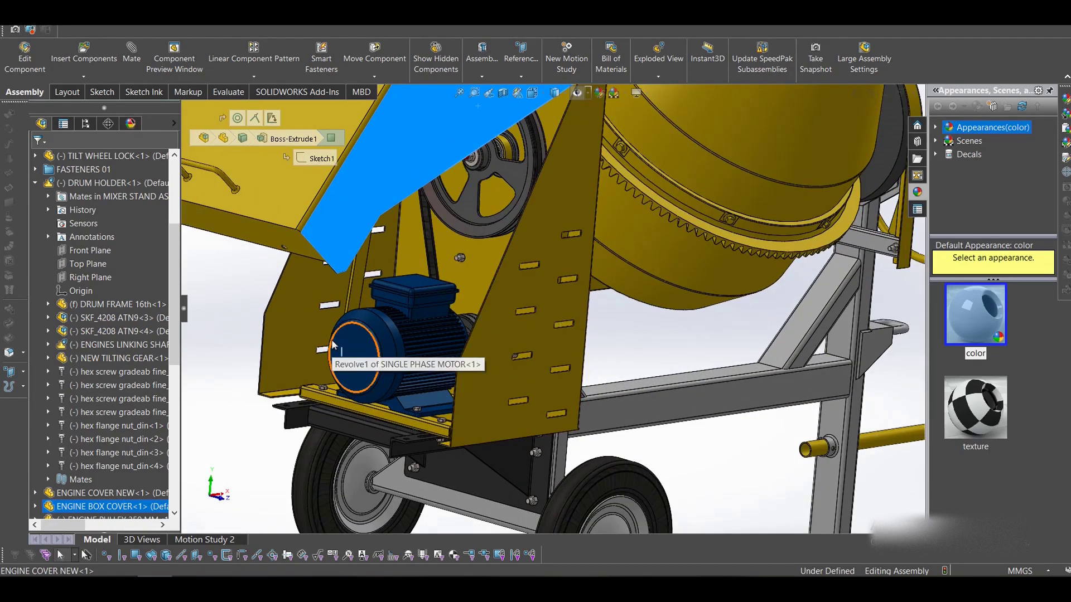
Step: Increase the intensity of the assembly's ambient light to brighten the whole mixer
{"action": "left_click", "coordinate": [129, 14]}
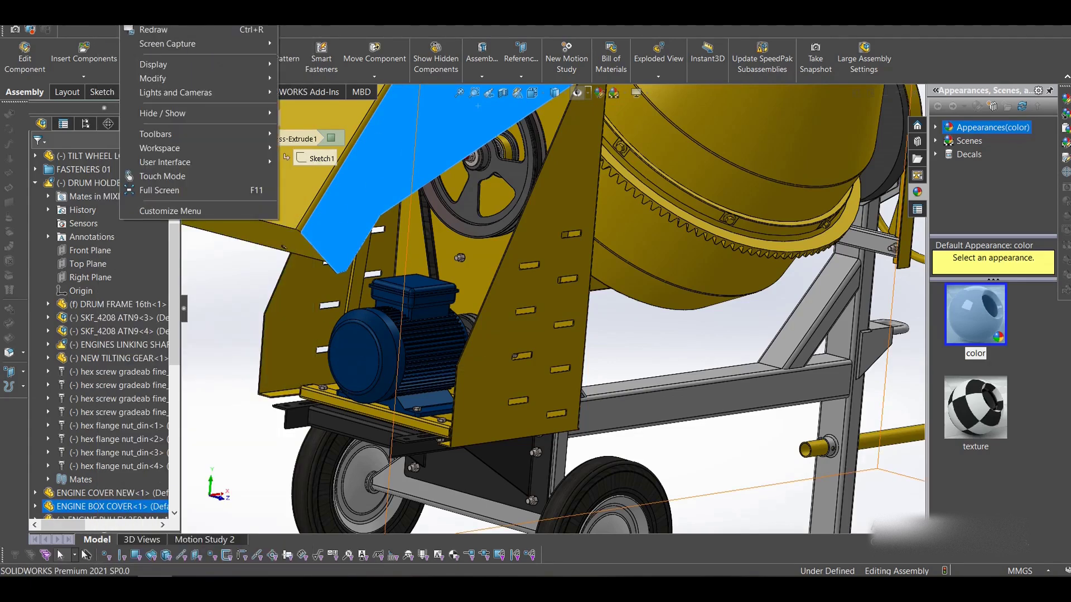
{"action": "mouse_move", "coordinate": [195, 92]}
{"action": "mouse_move", "coordinate": [382, 194]}
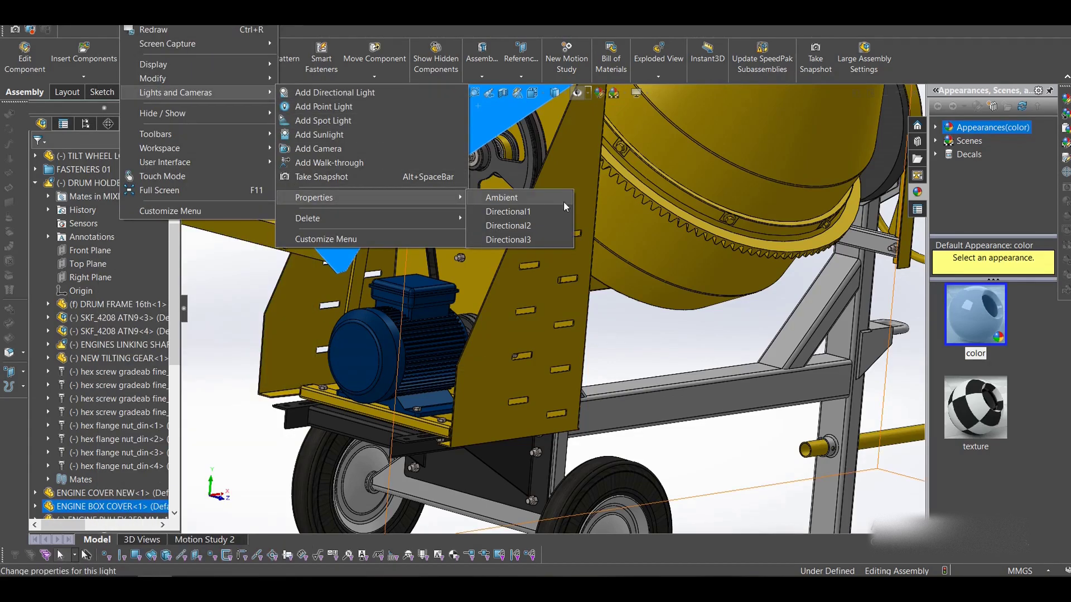
{"action": "left_click", "coordinate": [564, 203]}
{"action": "left_click", "coordinate": [143, 266]}
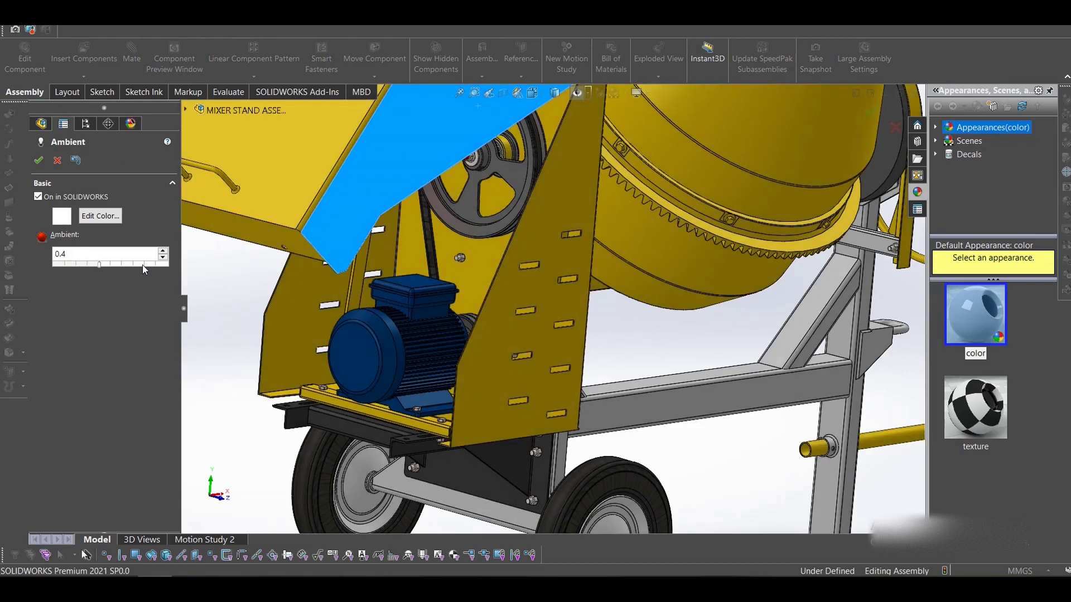
{"action": "left_click", "coordinate": [38, 160]}
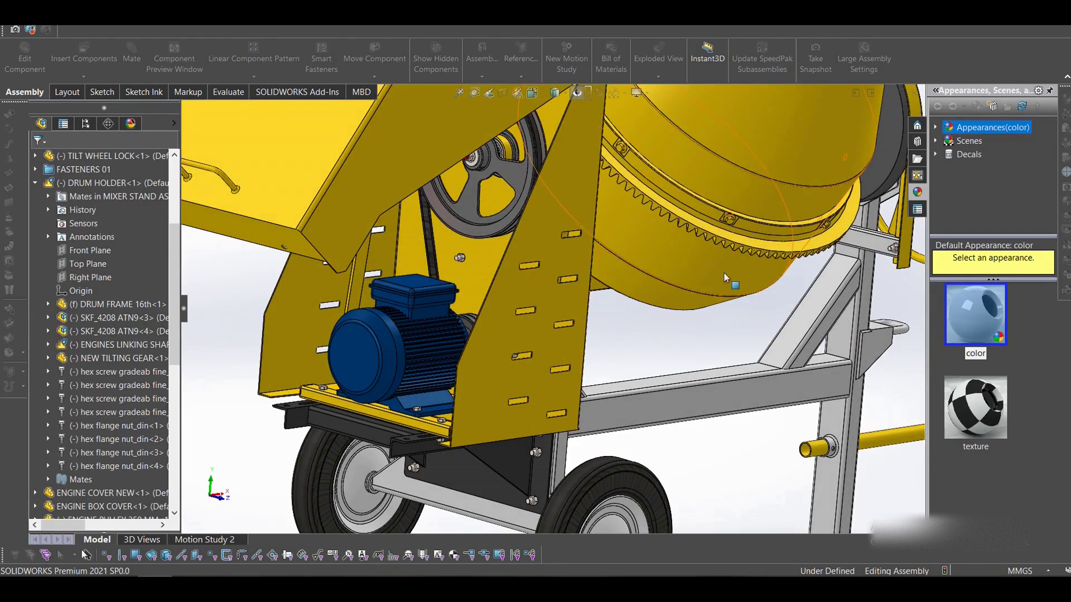
Step: Raise the engine box cover further so the motor and belt drive can be viewed from behind
{"action": "scroll", "coordinate": [491, 356], "scroll_direction": "up", "scroll_amount": 4}
{"action": "scroll", "coordinate": [495, 356], "scroll_direction": "down", "scroll_amount": 3}
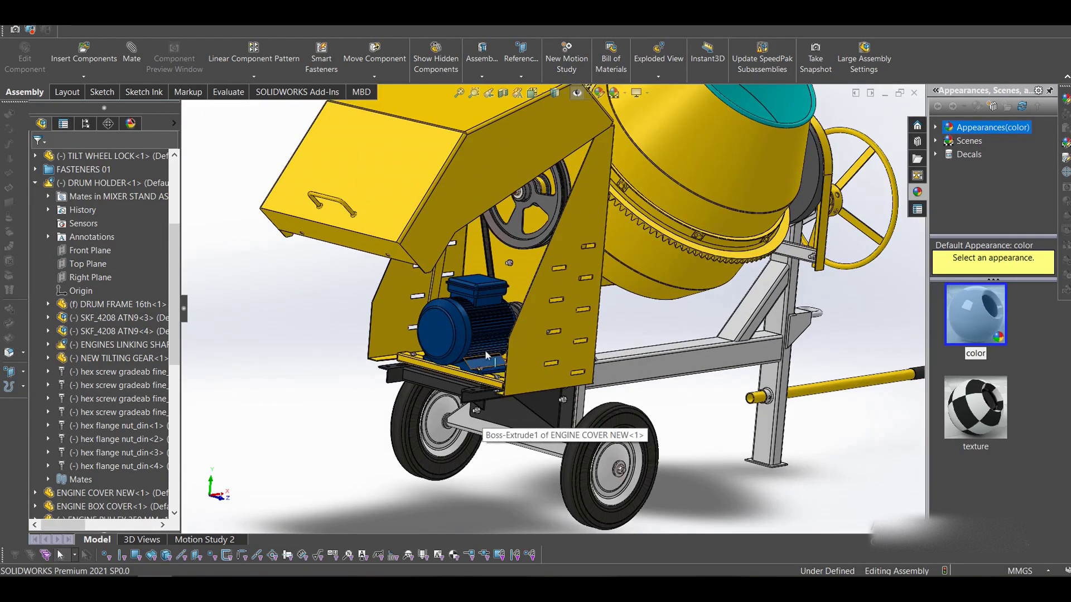
{"action": "left_click", "coordinate": [453, 303]}
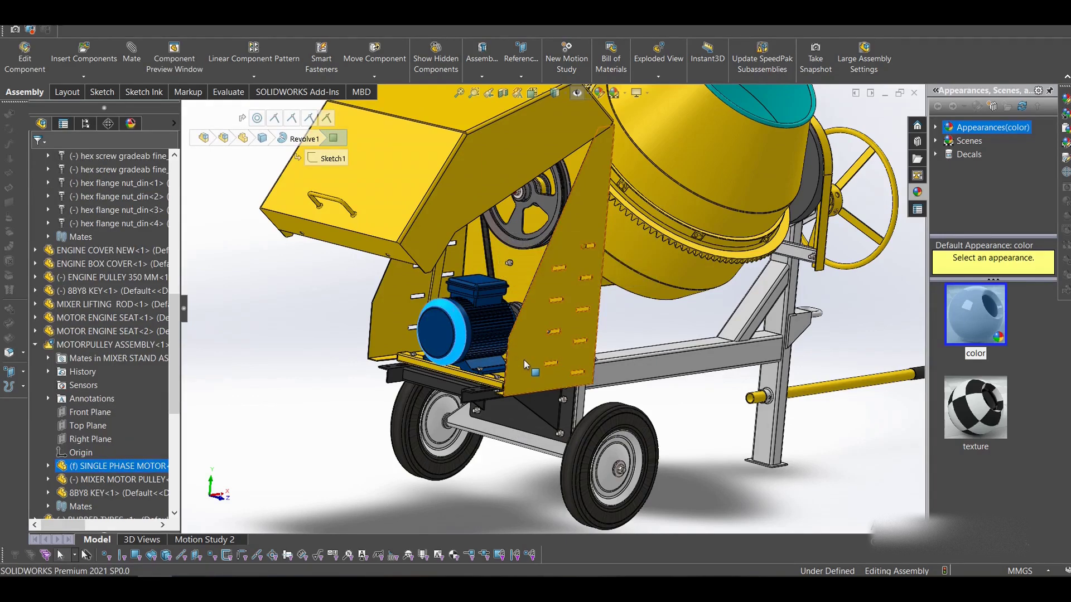
{"action": "middle_click_drag", "start_coordinate": [524, 365], "coordinate": [584, 383]}
{"action": "scroll", "coordinate": [442, 305], "scroll_direction": "down", "scroll_amount": 1}
{"action": "scroll", "coordinate": [496, 272], "scroll_direction": "up", "scroll_amount": 3}
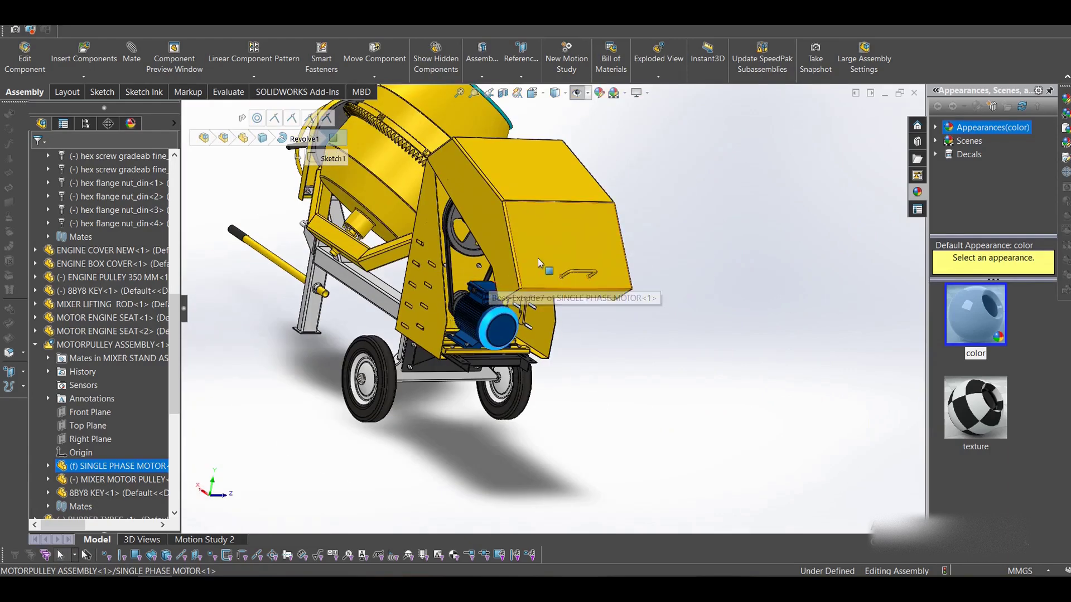
{"action": "left_click_drag", "start_coordinate": [538, 264], "coordinate": [679, 29]}
{"action": "scroll", "coordinate": [467, 292], "scroll_direction": "down", "scroll_amount": 5}
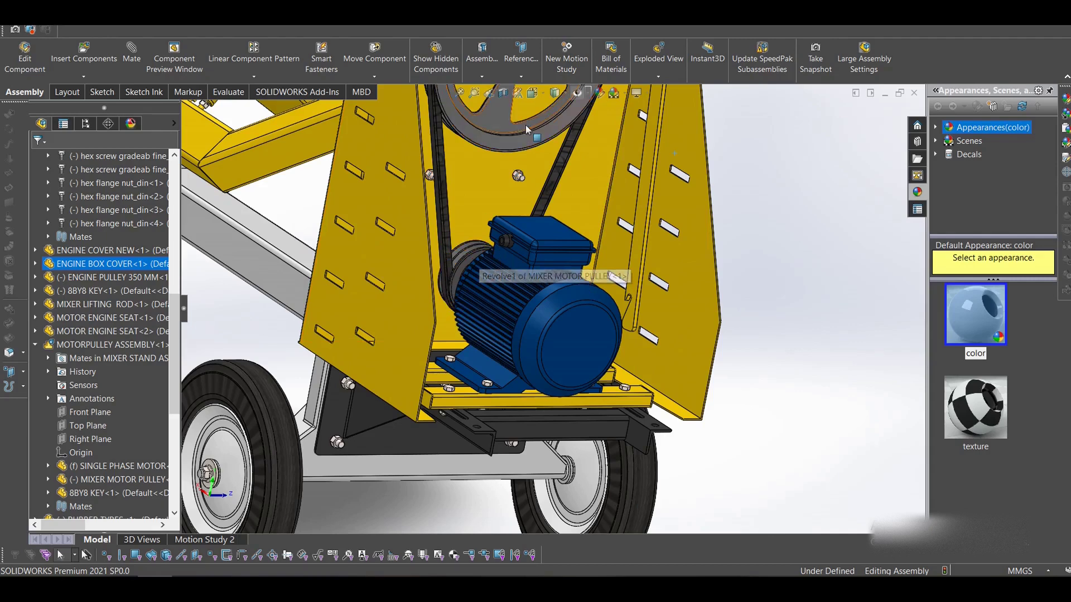
Step: Swing the mixer cover stand outward and upward from the engine cover's side plate towards the raised engine box cover
{"action": "scroll", "coordinate": [526, 130], "scroll_direction": "up", "scroll_amount": 4}
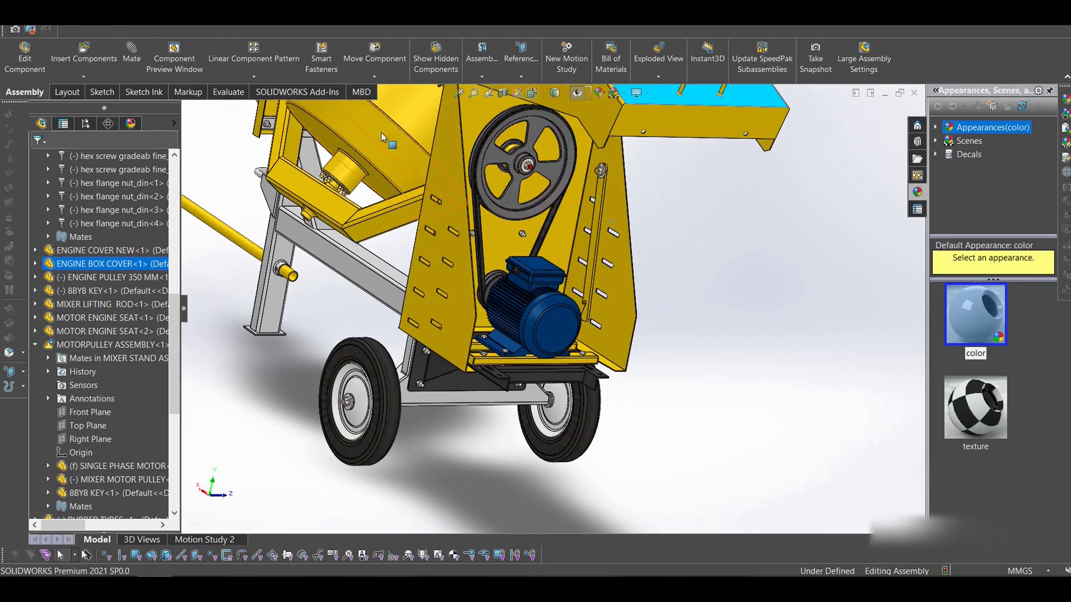
{"action": "scroll", "coordinate": [380, 132], "scroll_direction": "up", "scroll_amount": 3}
{"action": "scroll", "coordinate": [451, 184], "scroll_direction": "down", "scroll_amount": 3}
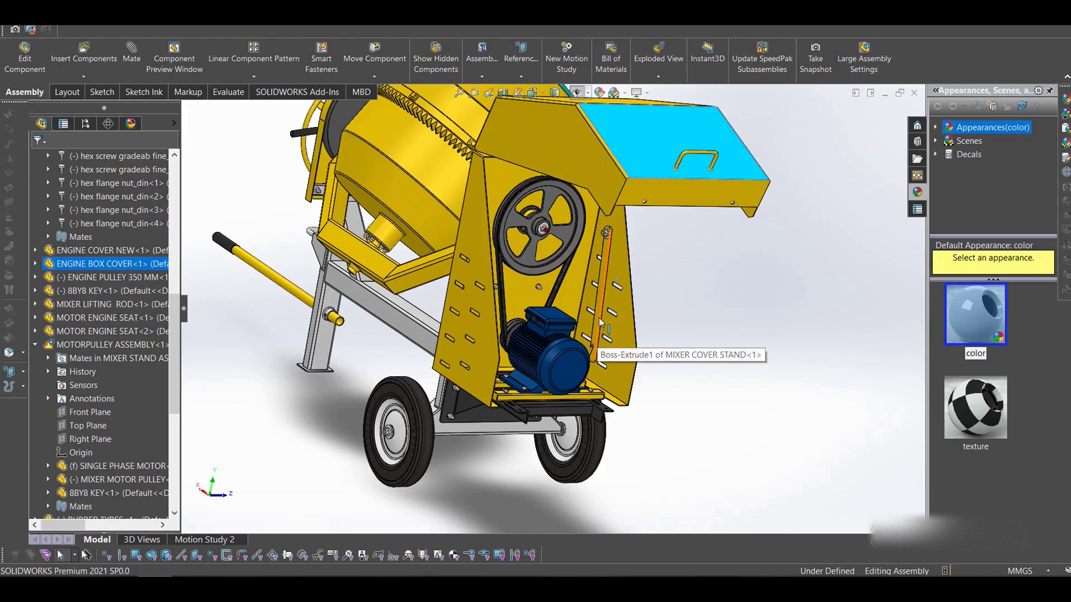
{"action": "left_click_drag", "start_coordinate": [599, 326], "coordinate": [716, 170]}
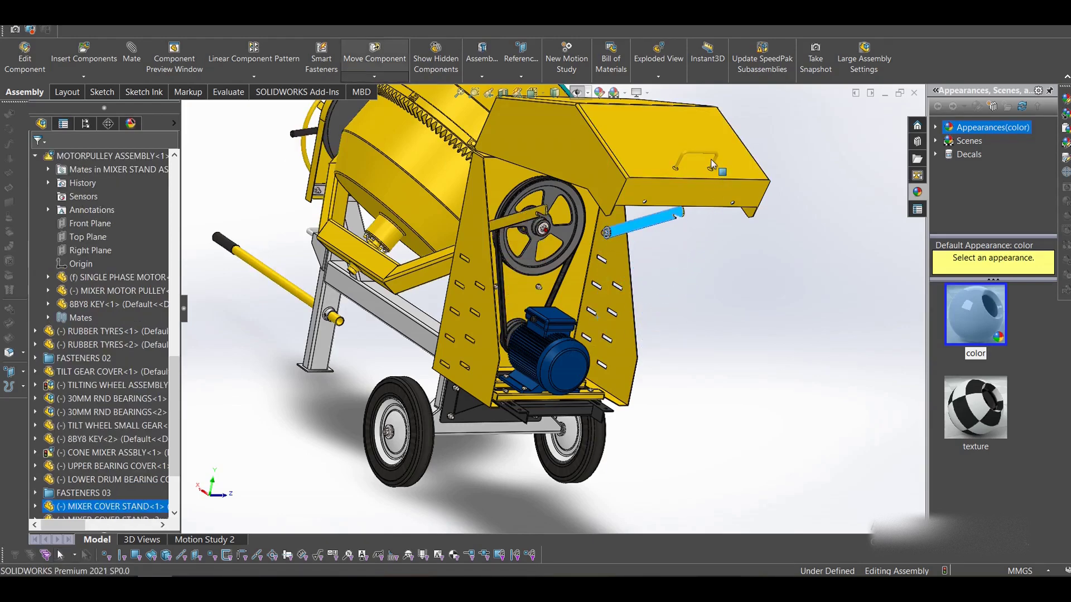
{"action": "left_click", "coordinate": [783, 172]}
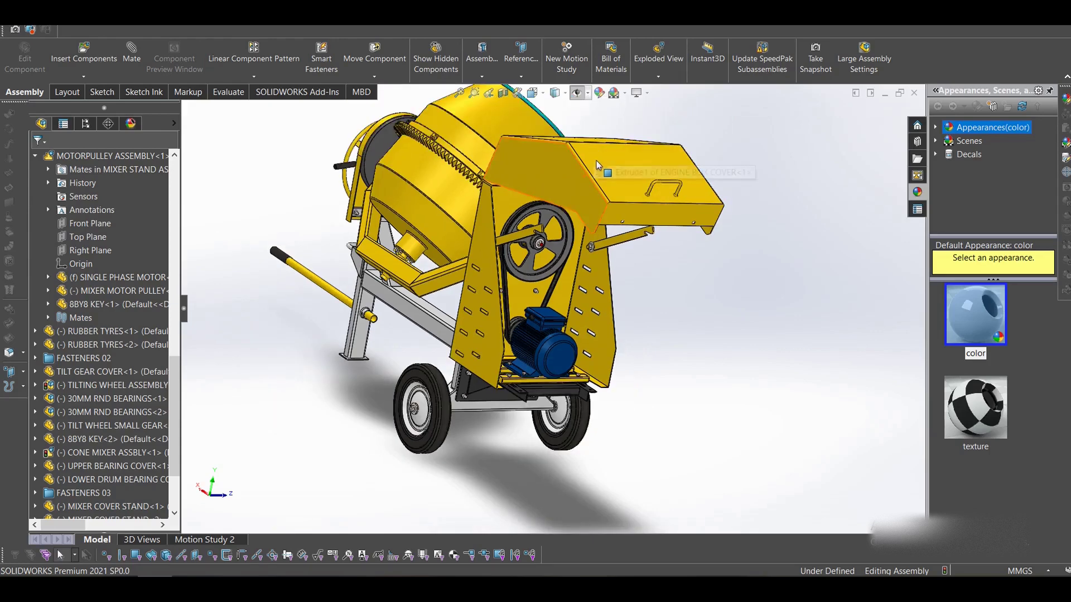
Step: Raise the engine box cover higher to clear the mixer cover stands beneath it
{"action": "middle_click_drag", "start_coordinate": [544, 223], "coordinate": [609, 279]}
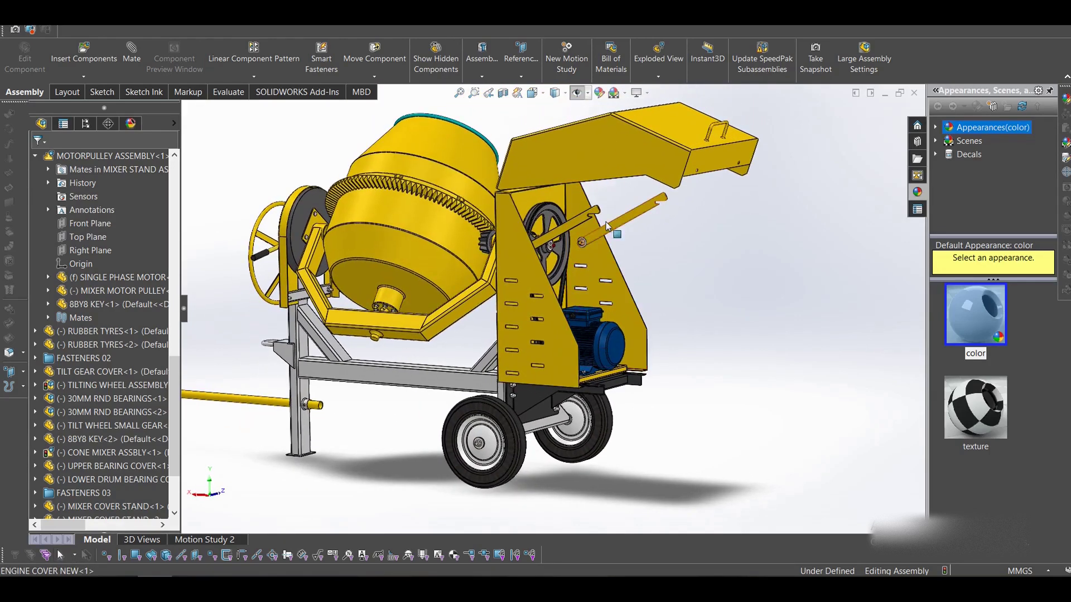
{"action": "left_click_drag", "start_coordinate": [653, 151], "coordinate": [646, 51]}
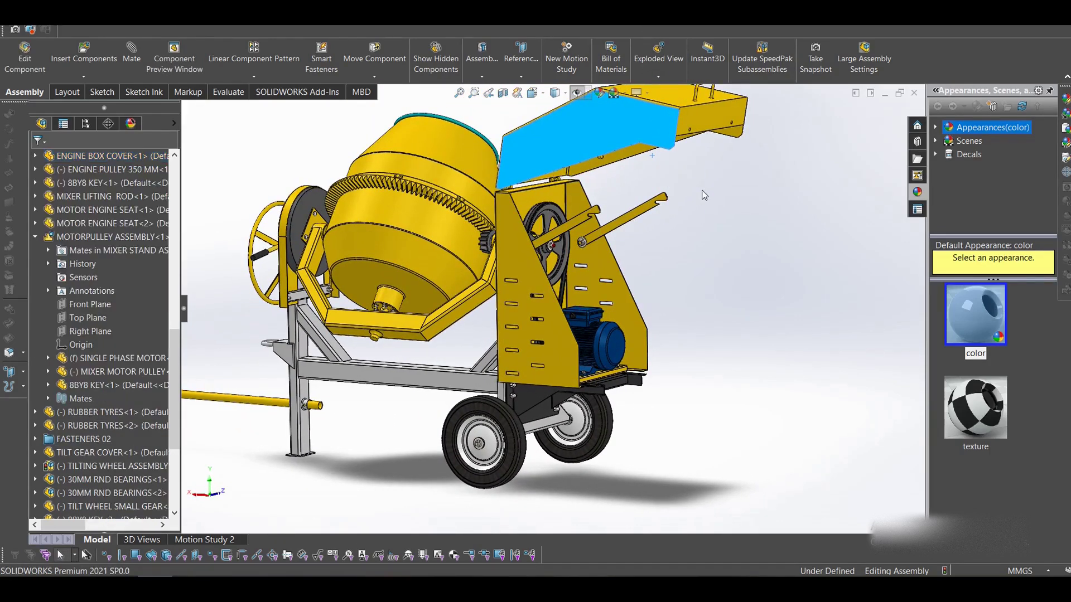
{"action": "left_click", "coordinate": [701, 191]}
Step: Swing the mixer cover stands up until their notched ends reach the underside of the raised engine box cover
{"action": "scroll", "coordinate": [660, 172], "scroll_direction": "down", "scroll_amount": 2}
{"action": "left_click", "coordinate": [639, 235]}
{"action": "left_click", "coordinate": [640, 238]}
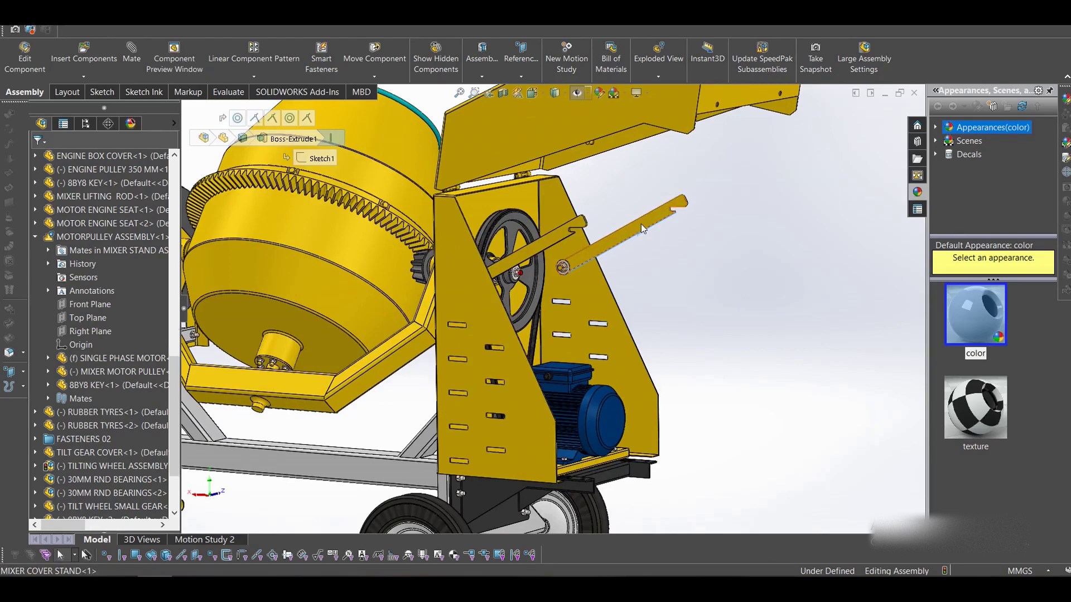
{"action": "left_click", "coordinate": [619, 170]}
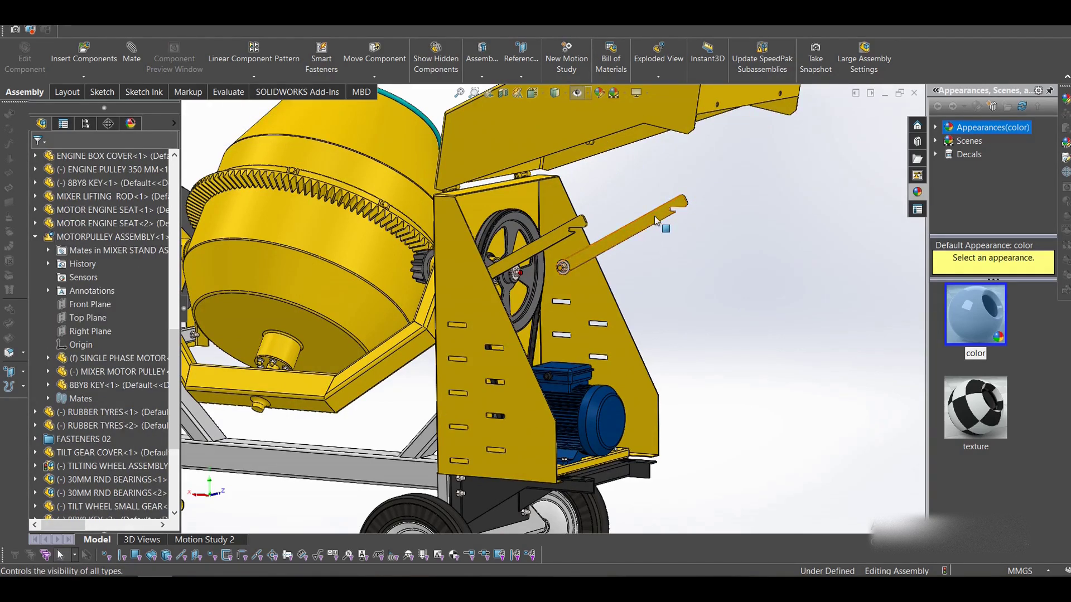
{"action": "left_click_drag", "start_coordinate": [649, 208], "coordinate": [596, 162]}
{"action": "left_click", "coordinate": [754, 258]}
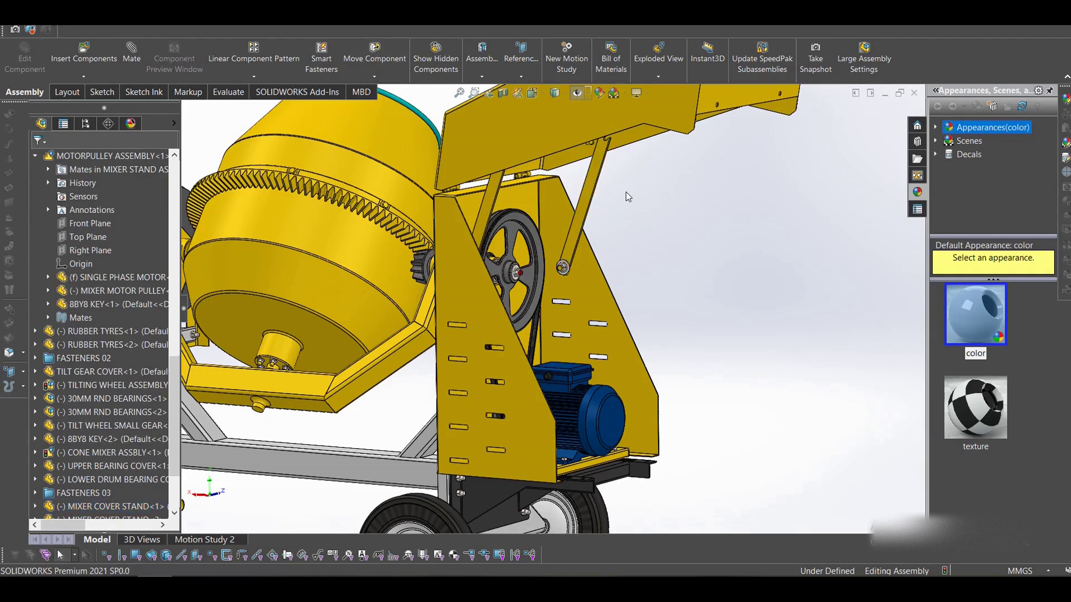
Step: Line up the notch of the mixer cover stand with the pin on the engine box cover's side wall
{"action": "middle_click_drag", "start_coordinate": [625, 192], "coordinate": [642, 179]}
{"action": "scroll", "coordinate": [650, 173], "scroll_direction": "down", "scroll_amount": 5}
{"action": "scroll", "coordinate": [663, 163], "scroll_direction": "up", "scroll_amount": 2}
{"action": "scroll", "coordinate": [641, 190], "scroll_direction": "down", "scroll_amount": 3}
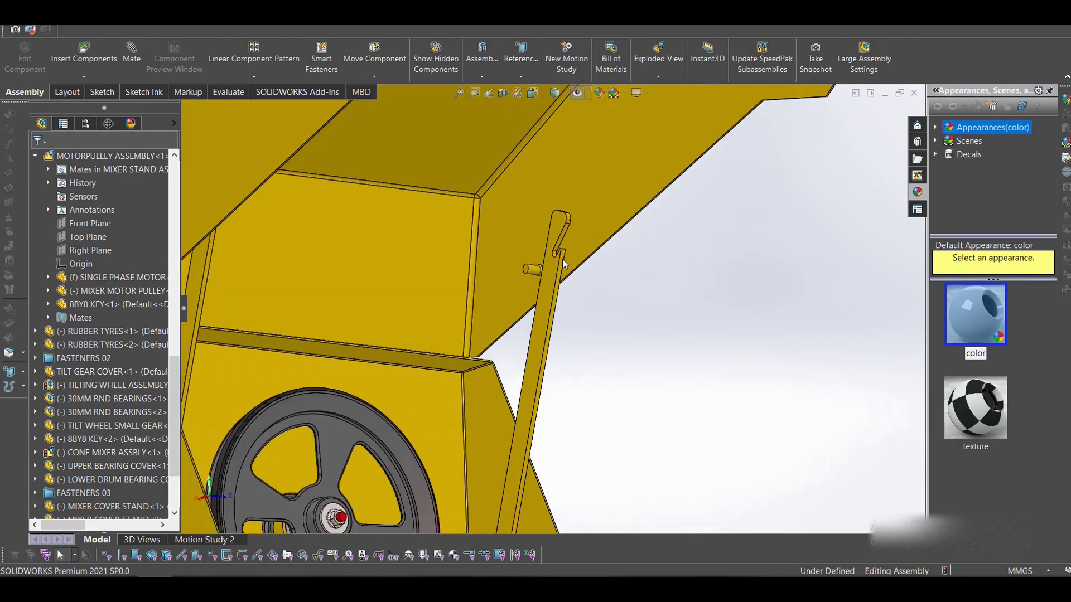
{"action": "left_click", "coordinate": [625, 117]}
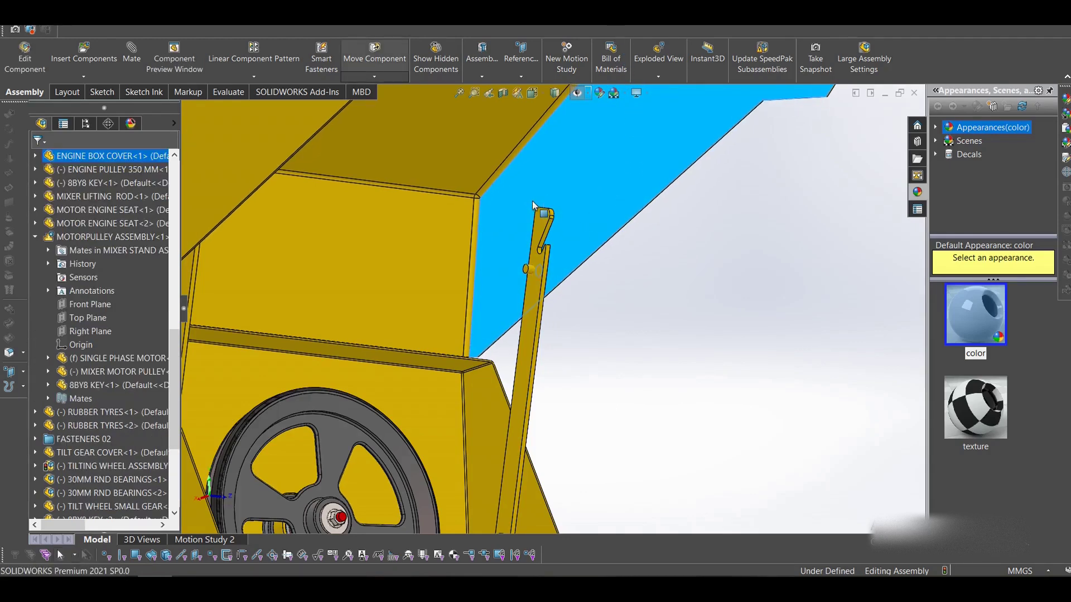
{"action": "left_click", "coordinate": [667, 319]}
{"action": "scroll", "coordinate": [655, 300], "scroll_direction": "up", "scroll_amount": 10}
Step: Adjust the raised engine box cover and its stand so the notched end props the cover open at the pin
{"action": "left_click", "coordinate": [574, 202]}
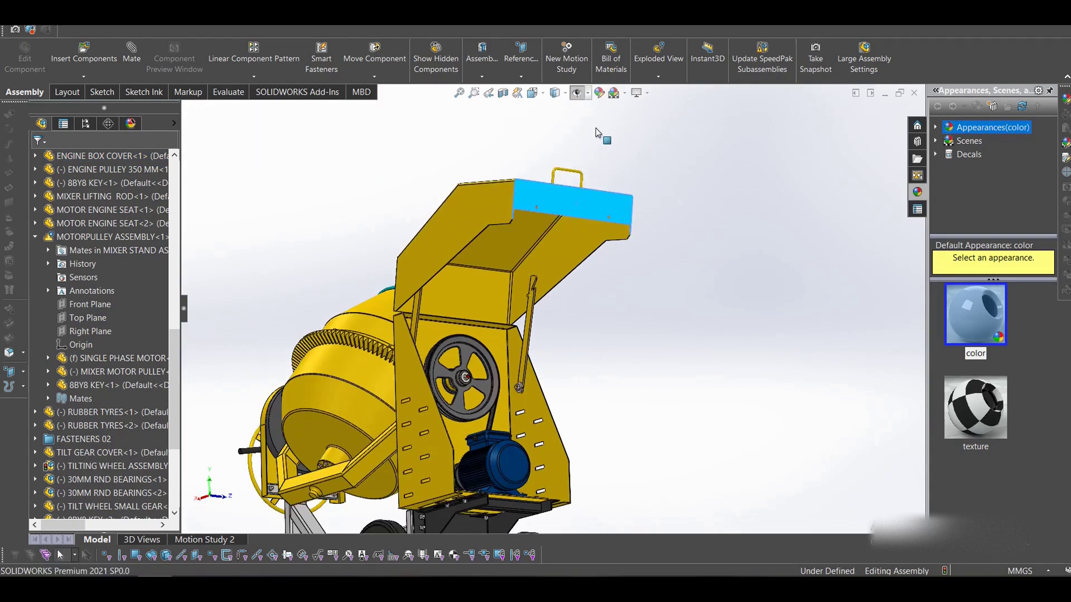
{"action": "left_click", "coordinate": [616, 181]}
{"action": "scroll", "coordinate": [574, 282], "scroll_direction": "down", "scroll_amount": 5}
{"action": "left_click", "coordinate": [508, 320]}
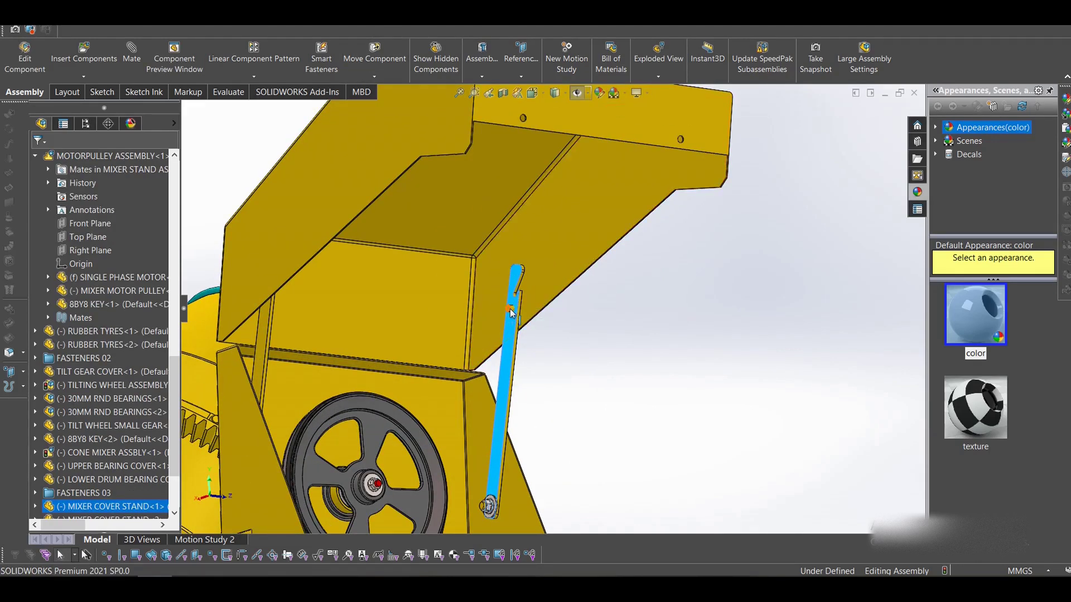
{"action": "left_click", "coordinate": [572, 391]}
{"action": "scroll", "coordinate": [575, 393], "scroll_direction": "up", "scroll_amount": 4}
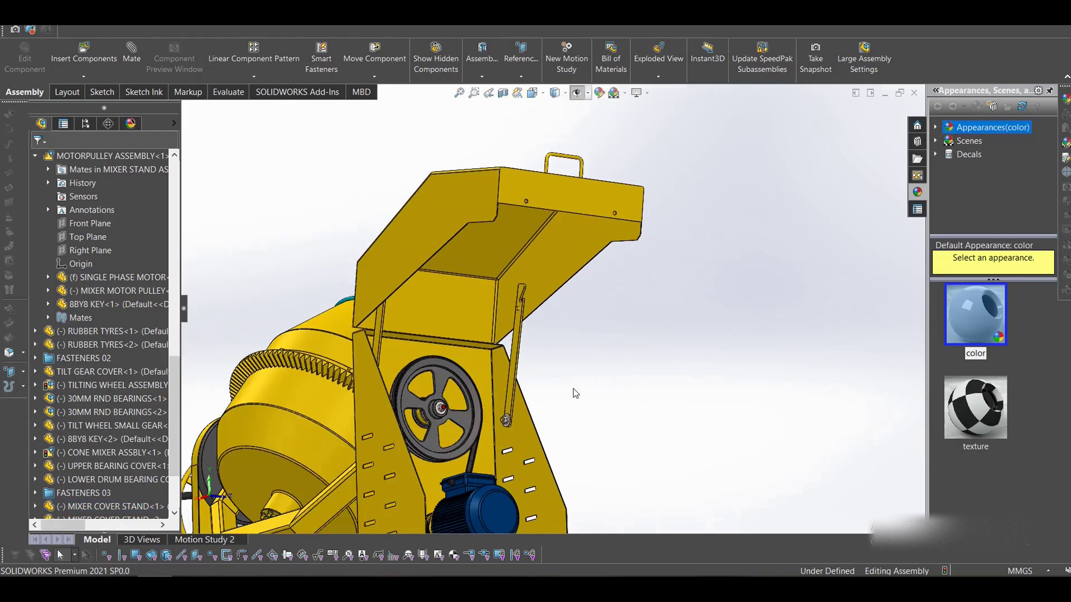
{"action": "scroll", "coordinate": [566, 400], "scroll_direction": "up", "scroll_amount": 3}
{"action": "scroll", "coordinate": [100, 429], "scroll_direction": "down", "scroll_amount": 3}
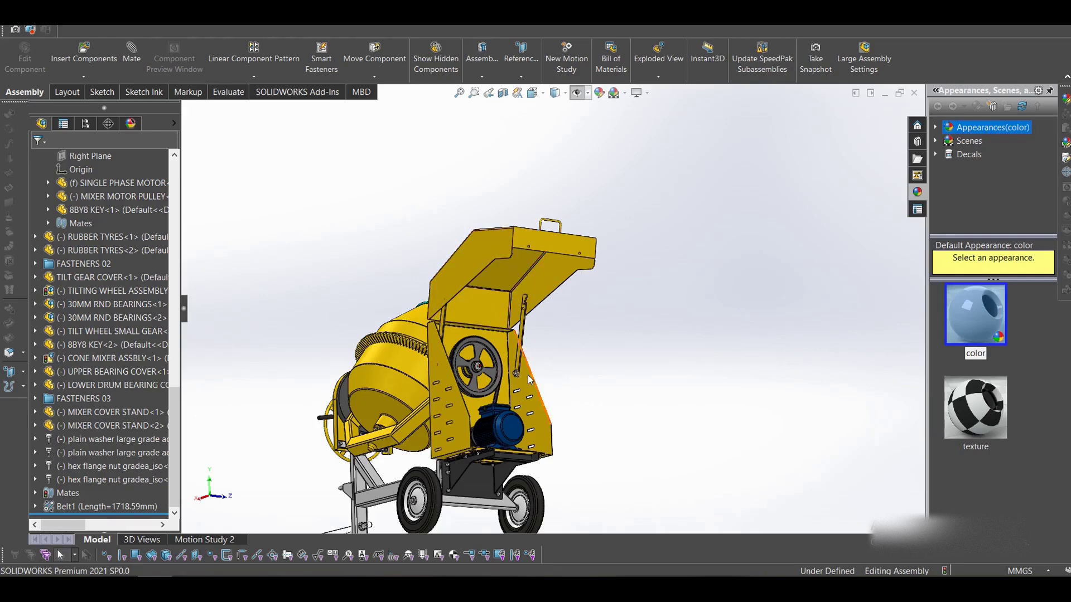
Step: Examine the frame's axle beam, wheels and black engine seat bracket bolted below the motor
{"action": "middle_click_drag", "start_coordinate": [479, 424], "coordinate": [529, 362]}
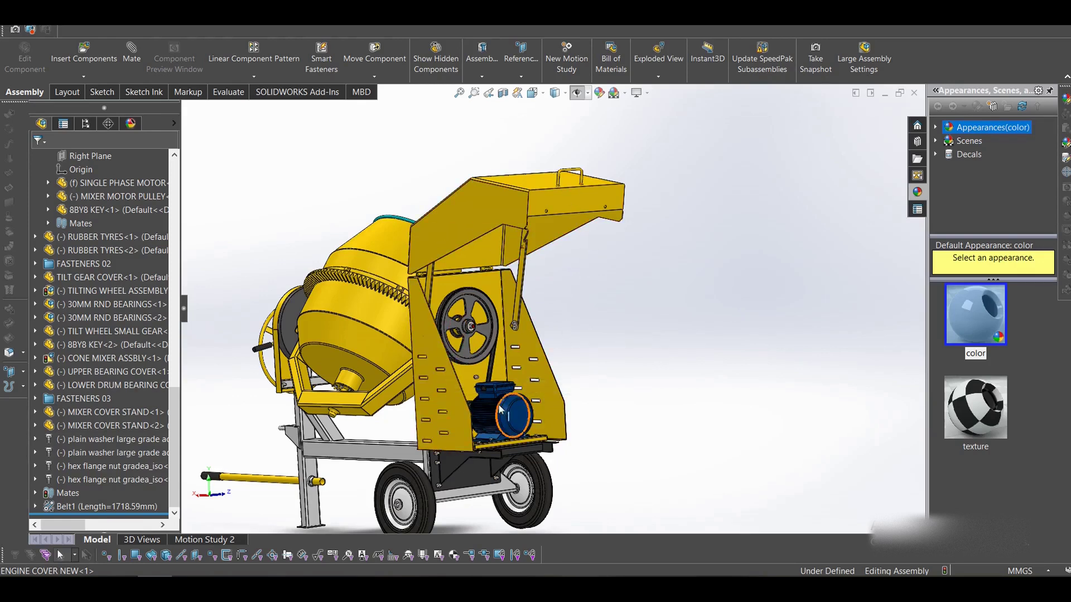
{"action": "scroll", "coordinate": [502, 512], "scroll_direction": "down", "scroll_amount": 10}
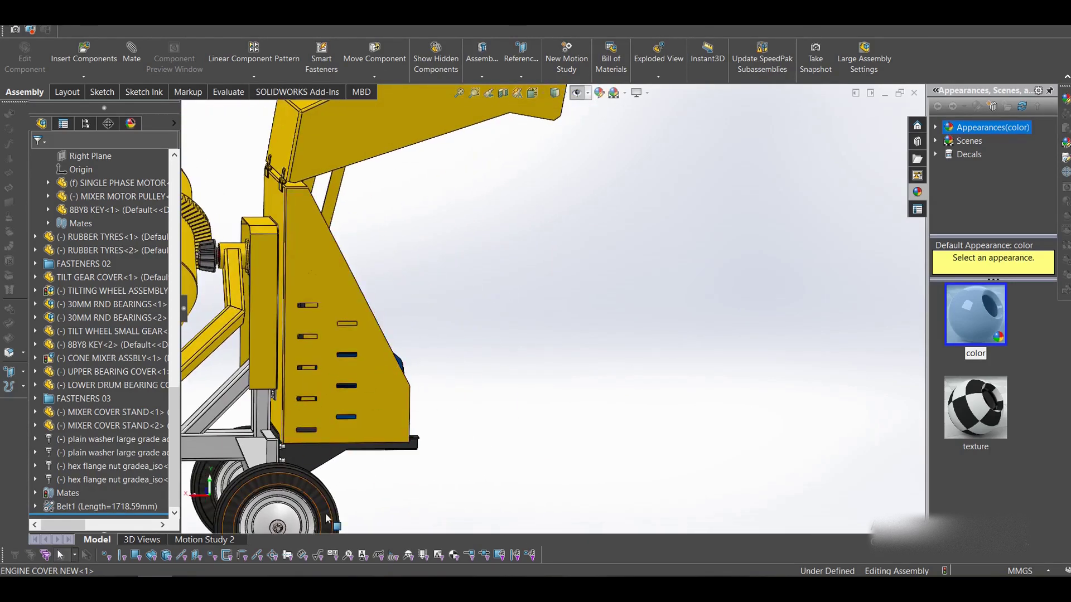
{"action": "middle_click_drag", "start_coordinate": [325, 509], "coordinate": [396, 421]}
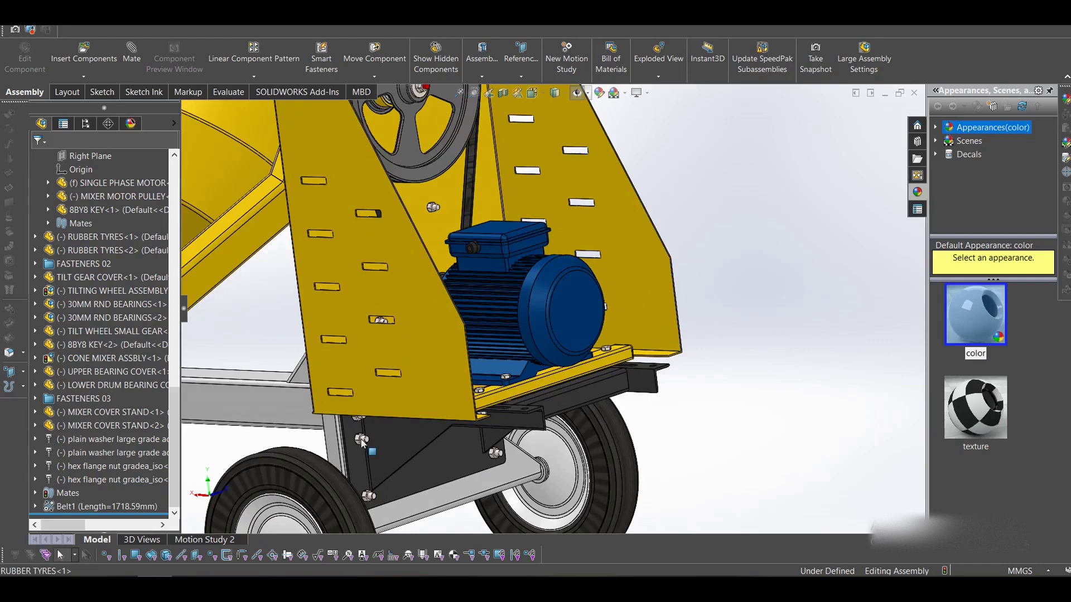
{"action": "left_click", "coordinate": [396, 422]}
{"action": "scroll", "coordinate": [487, 453], "scroll_direction": "up", "scroll_amount": 3}
{"action": "middle_click_drag", "start_coordinate": [492, 459], "coordinate": [491, 403]}
{"action": "left_click", "coordinate": [463, 447]}
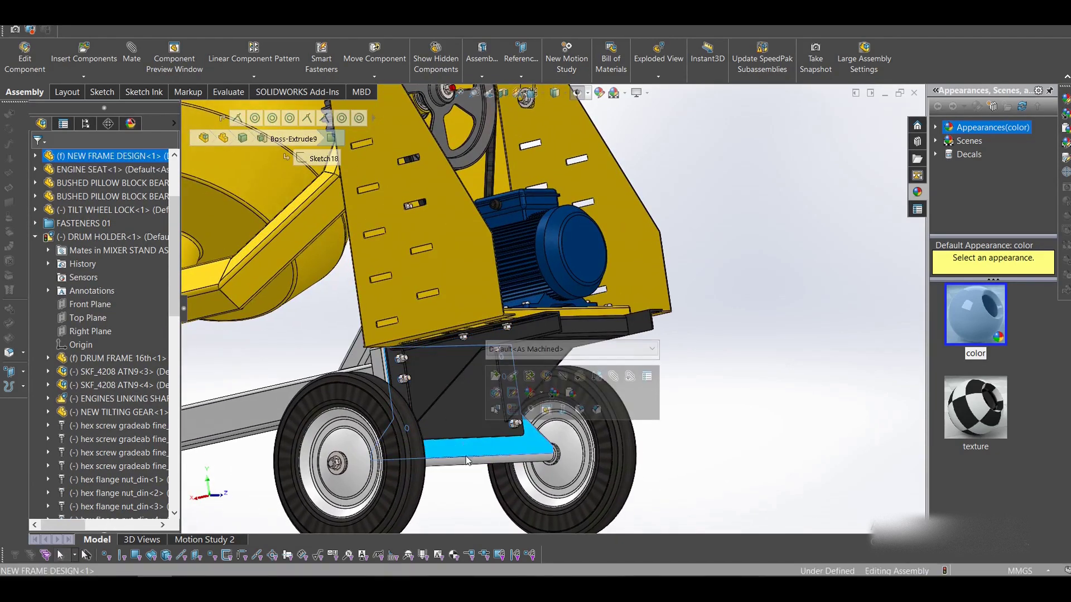
{"action": "key", "text": "Escape"}
Step: Examine the angle iron engine seat and the rectangular tube motor engine seat that carry the single phase motor
{"action": "middle_click_drag", "start_coordinate": [480, 348], "coordinate": [519, 313]}
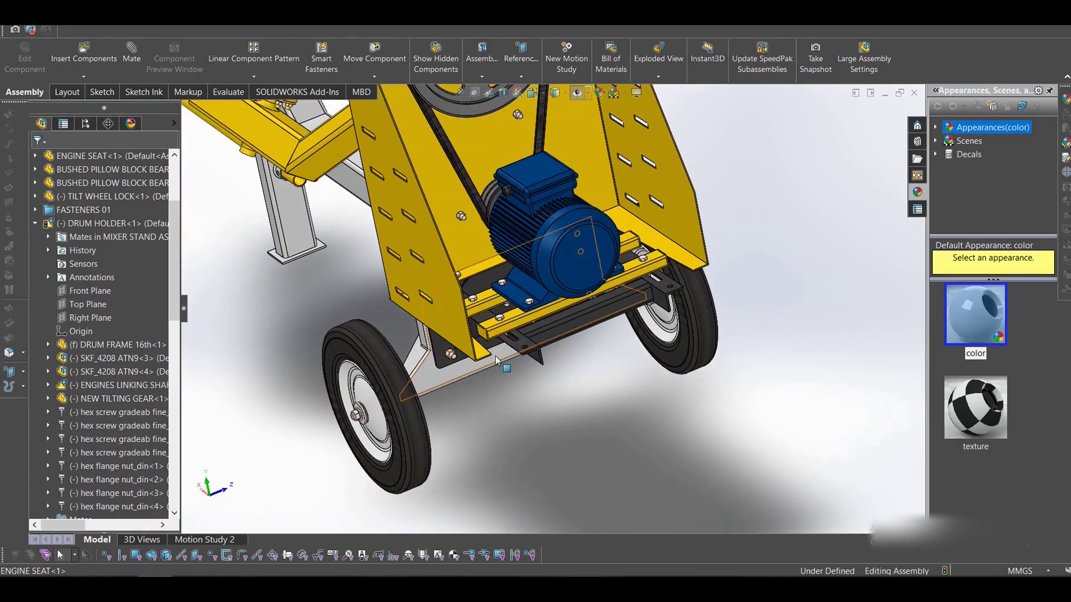
{"action": "left_click", "coordinate": [525, 309]}
{"action": "left_click", "coordinate": [502, 288]}
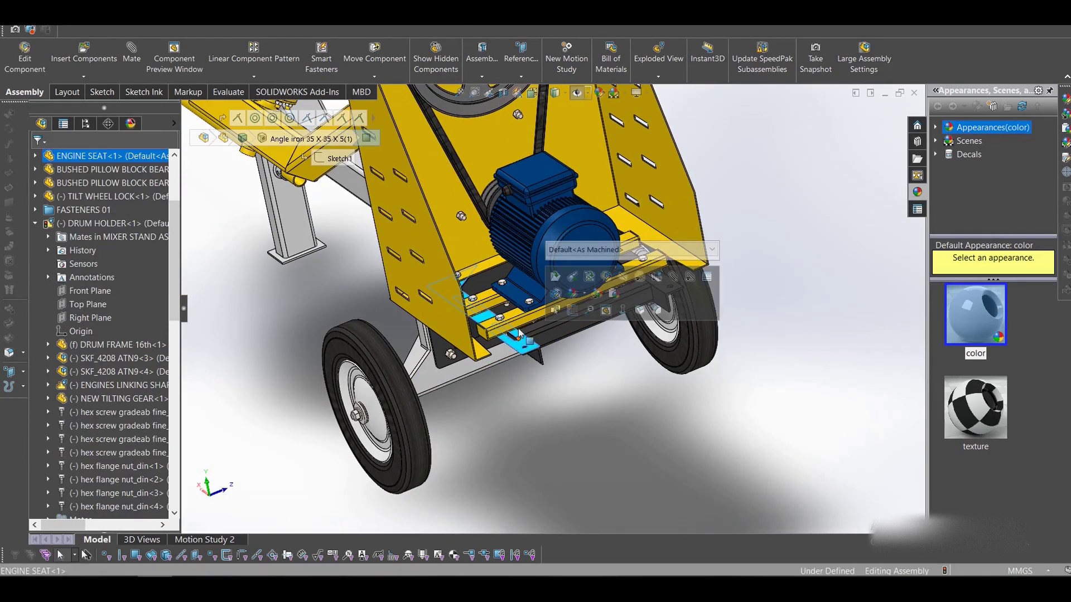
{"action": "left_click", "coordinate": [488, 297]}
{"action": "scroll", "coordinate": [642, 393], "scroll_direction": "up", "scroll_amount": 3}
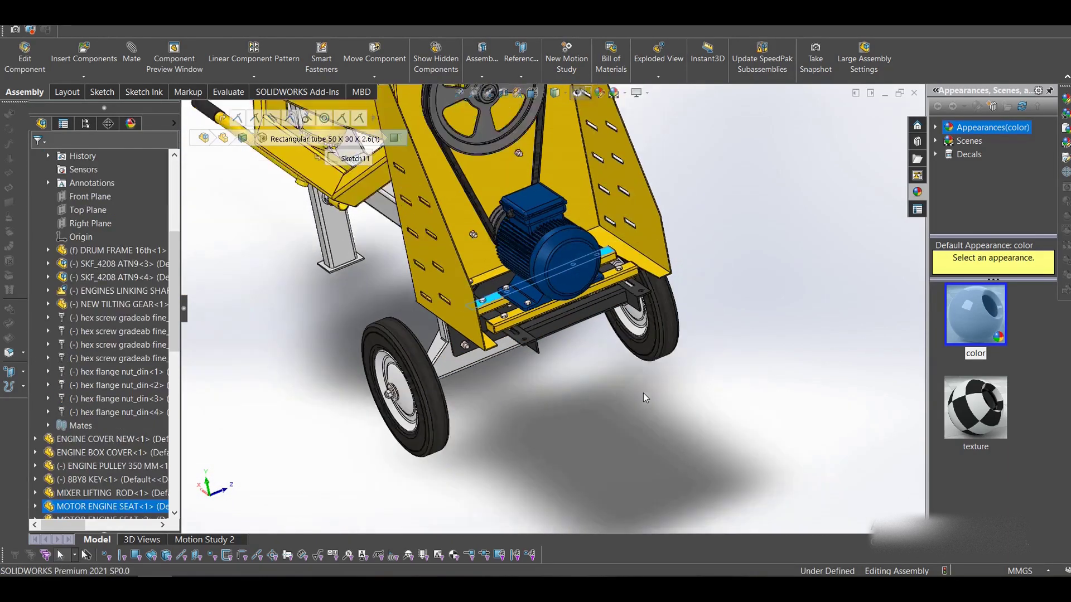
Step: Inspect the rubber tyres and their axle mounting on the frame from the side and from above
{"action": "scroll", "coordinate": [504, 223], "scroll_direction": "up", "scroll_amount": 3}
{"action": "middle_click_drag", "start_coordinate": [503, 223], "coordinate": [562, 270]}
{"action": "middle_click_drag", "start_coordinate": [439, 359], "coordinate": [498, 338]}
{"action": "scroll", "coordinate": [500, 341], "scroll_direction": "down", "scroll_amount": 4}
{"action": "scroll", "coordinate": [511, 379], "scroll_direction": "down", "scroll_amount": 2}
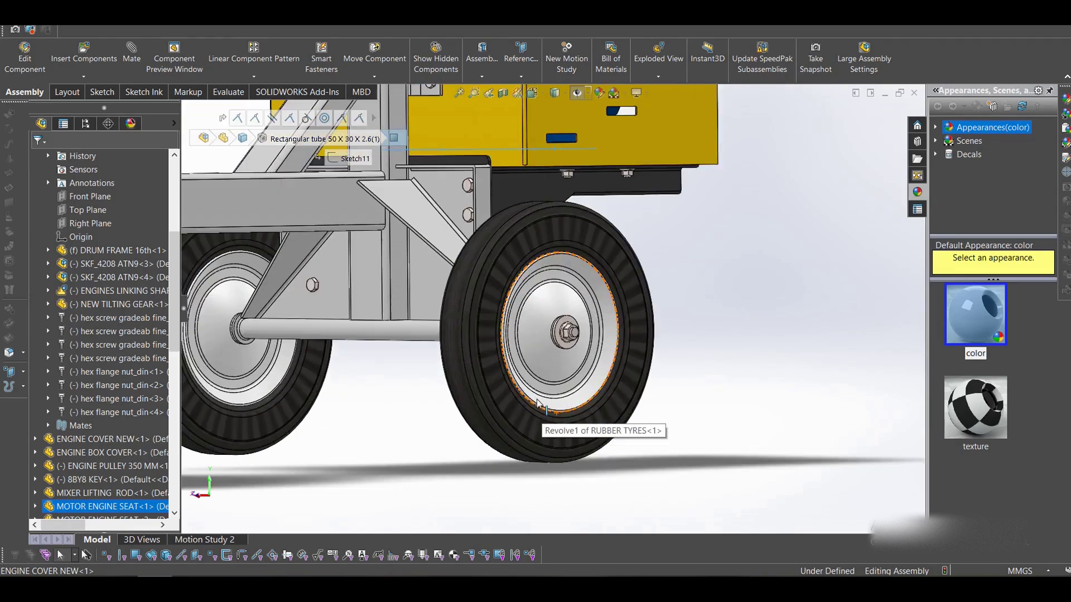
{"action": "middle_click_drag", "start_coordinate": [532, 343], "coordinate": [385, 427]}
{"action": "scroll", "coordinate": [540, 301], "scroll_direction": "up", "scroll_amount": 5}
{"action": "scroll", "coordinate": [613, 316], "scroll_direction": "down", "scroll_amount": 1}
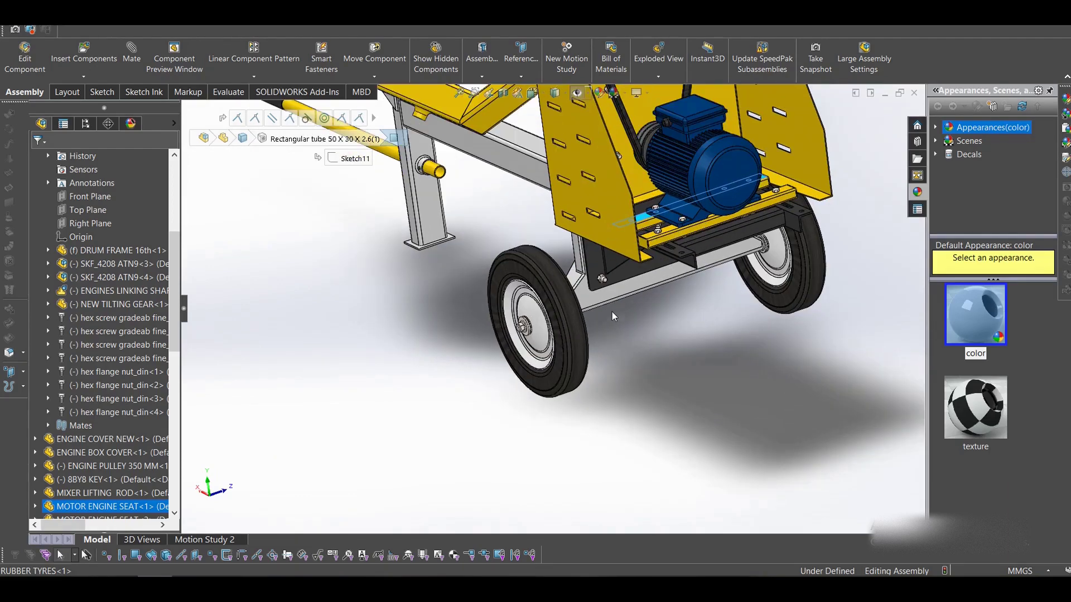
Step: Examine the rubber tyre's tread and the flange nut and washer fastening its hub to the axle
{"action": "left_click", "coordinate": [557, 280]}
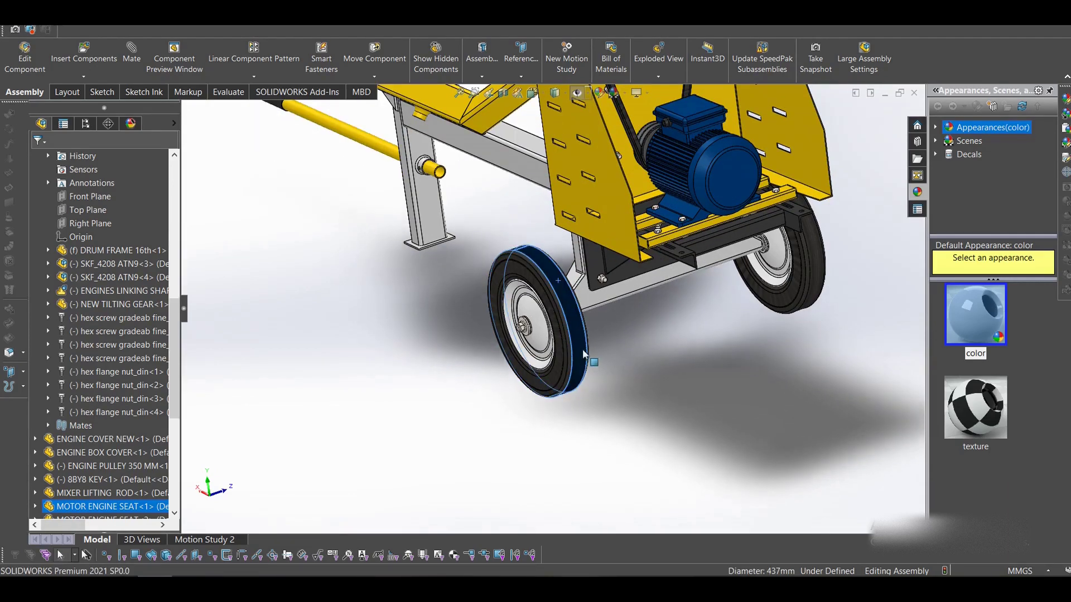
{"action": "left_click", "coordinate": [617, 376]}
{"action": "scroll", "coordinate": [583, 322], "scroll_direction": "down", "scroll_amount": 5}
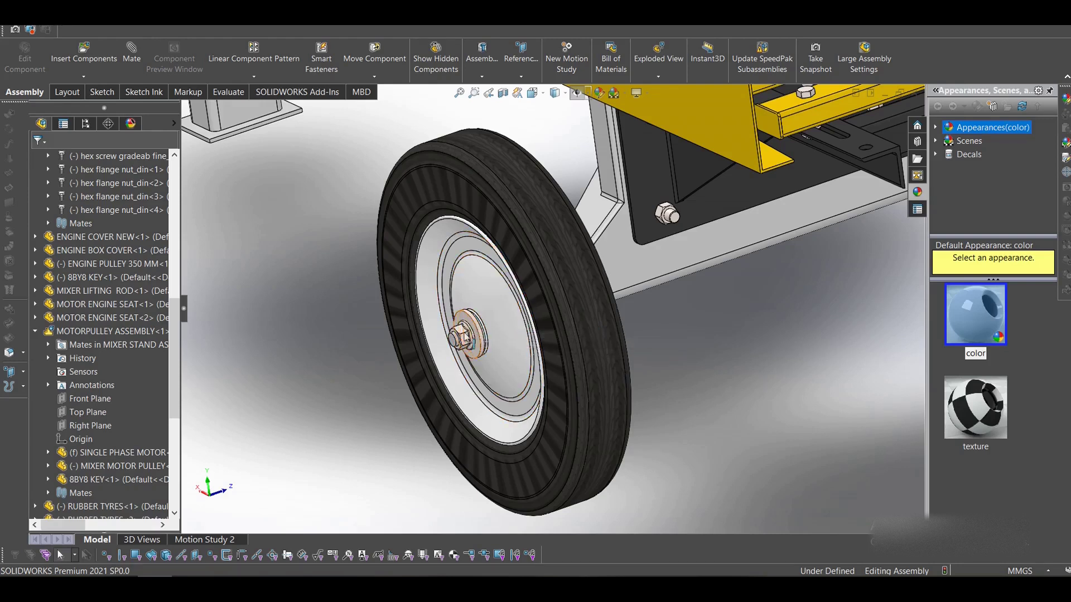
{"action": "left_click", "coordinate": [466, 337]}
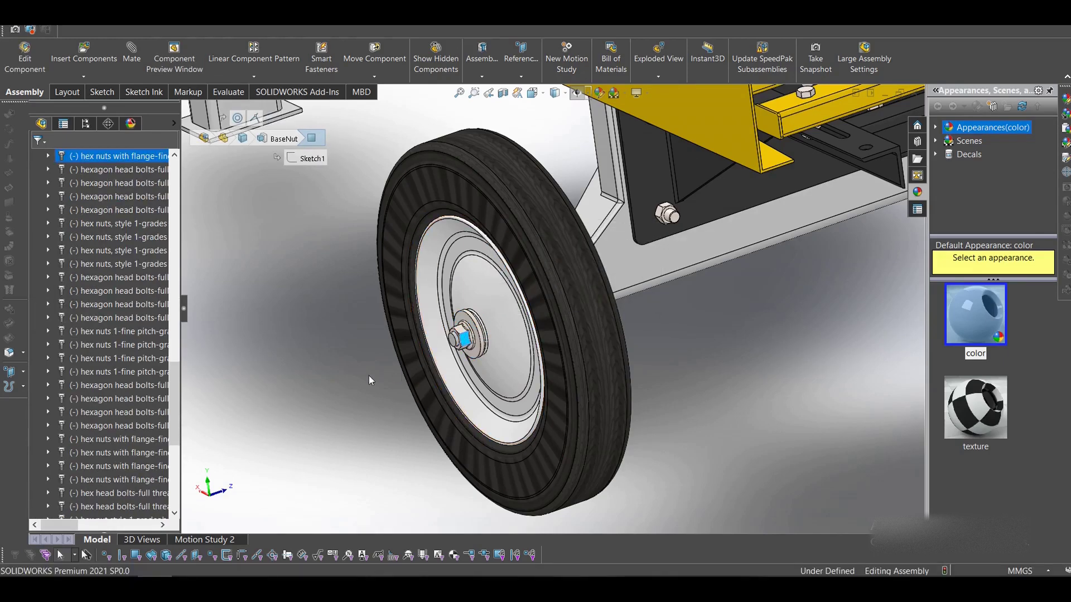
{"action": "left_click", "coordinate": [276, 333]}
{"action": "scroll", "coordinate": [525, 337], "scroll_direction": "down", "scroll_amount": 4}
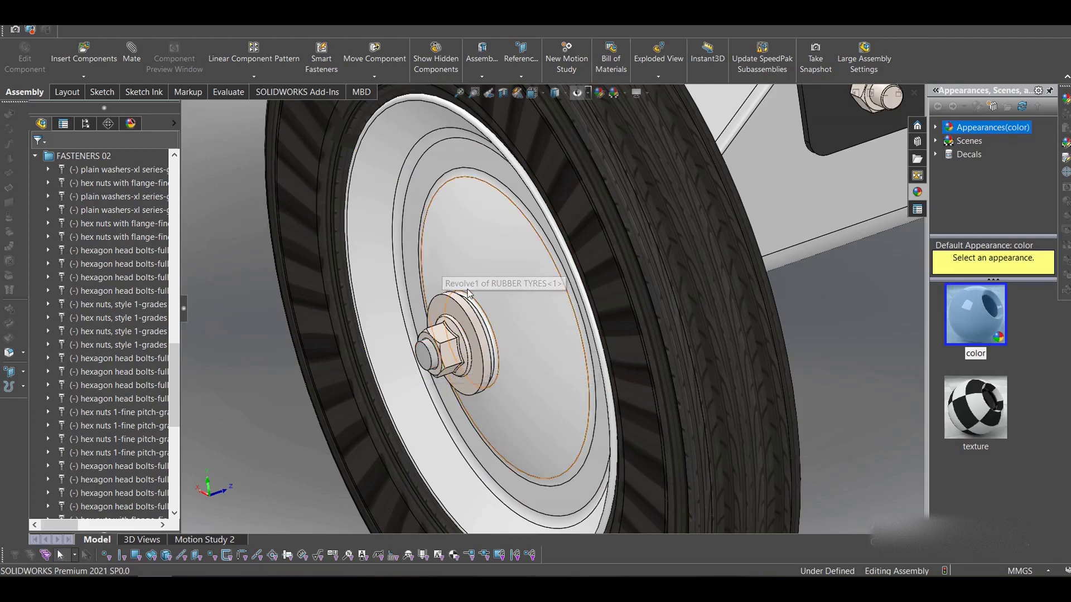
{"action": "scroll", "coordinate": [468, 294], "scroll_direction": "up", "scroll_amount": 2}
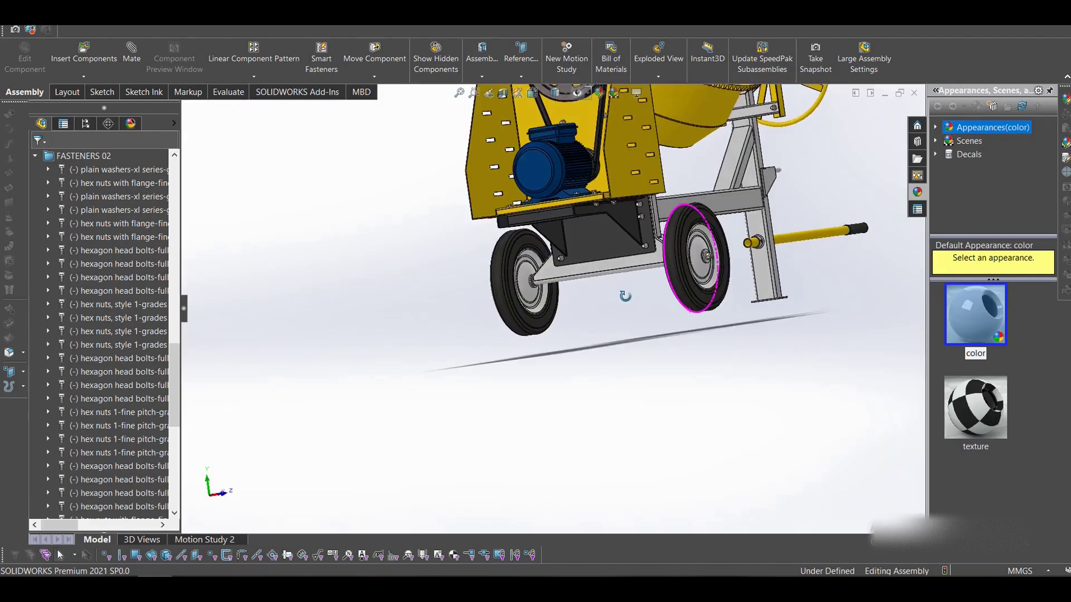
Step: Swing the engine box cover down to close it over the motor and belt drive
{"action": "middle_click_drag", "start_coordinate": [625, 296], "coordinate": [636, 320]}
{"action": "middle_click_drag", "start_coordinate": [696, 188], "coordinate": [705, 183]}
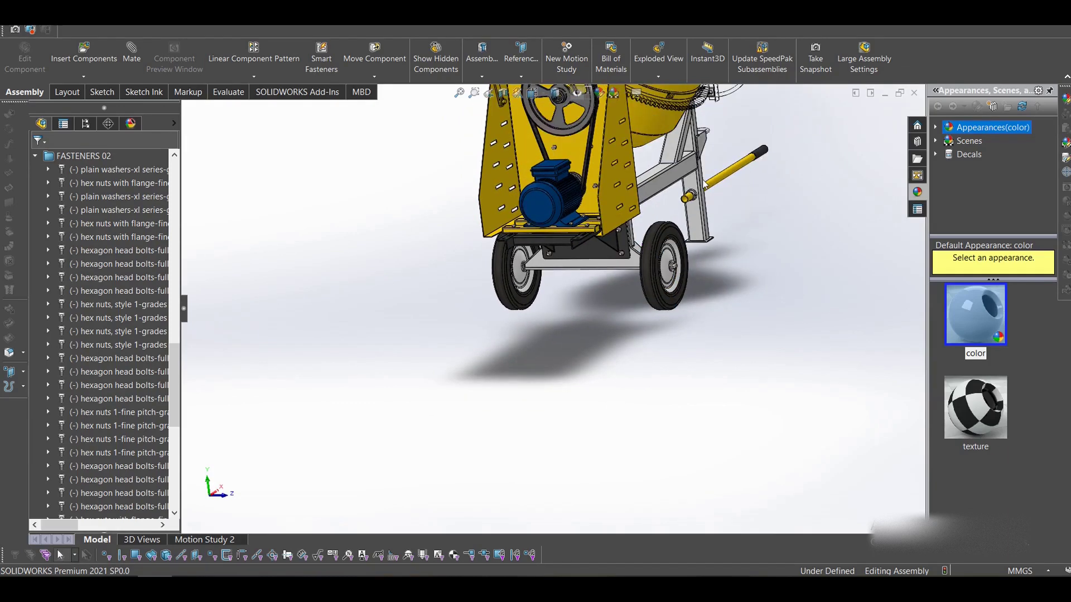
{"action": "scroll", "coordinate": [643, 313], "scroll_direction": "up", "scroll_amount": 3}
{"action": "scroll", "coordinate": [633, 295], "scroll_direction": "down", "scroll_amount": 2}
{"action": "middle_click_drag", "start_coordinate": [632, 293], "coordinate": [585, 351]}
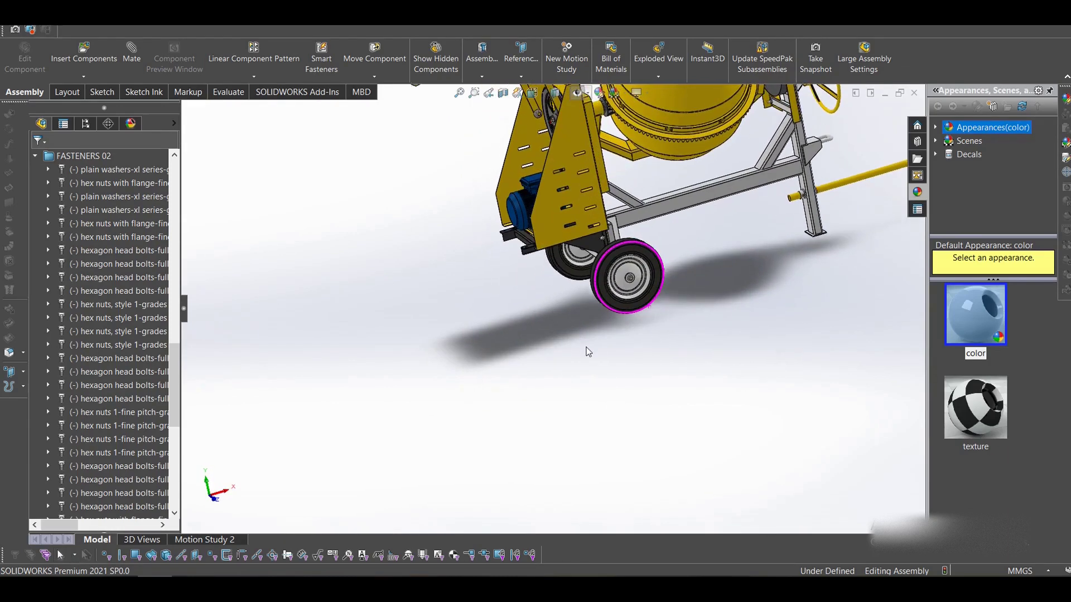
{"action": "scroll", "coordinate": [602, 257], "scroll_direction": "up", "scroll_amount": 4}
{"action": "scroll", "coordinate": [607, 248], "scroll_direction": "down", "scroll_amount": 3}
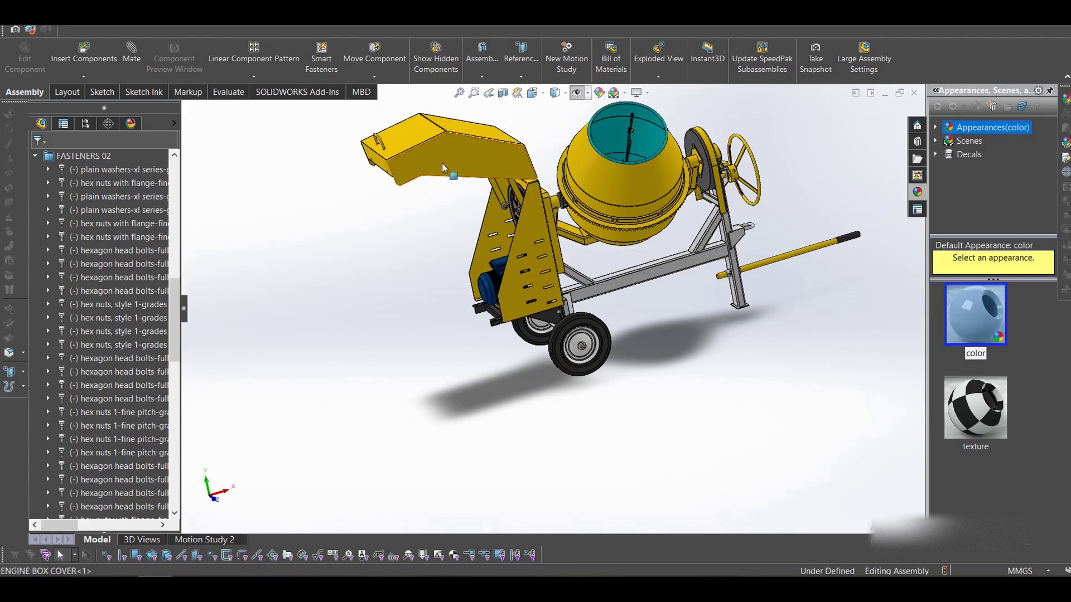
{"action": "left_click", "coordinate": [442, 166]}
{"action": "left_click_drag", "start_coordinate": [464, 292], "coordinate": [592, 356]}
{"action": "scroll", "coordinate": [485, 301], "scroll_direction": "up", "scroll_amount": 1}
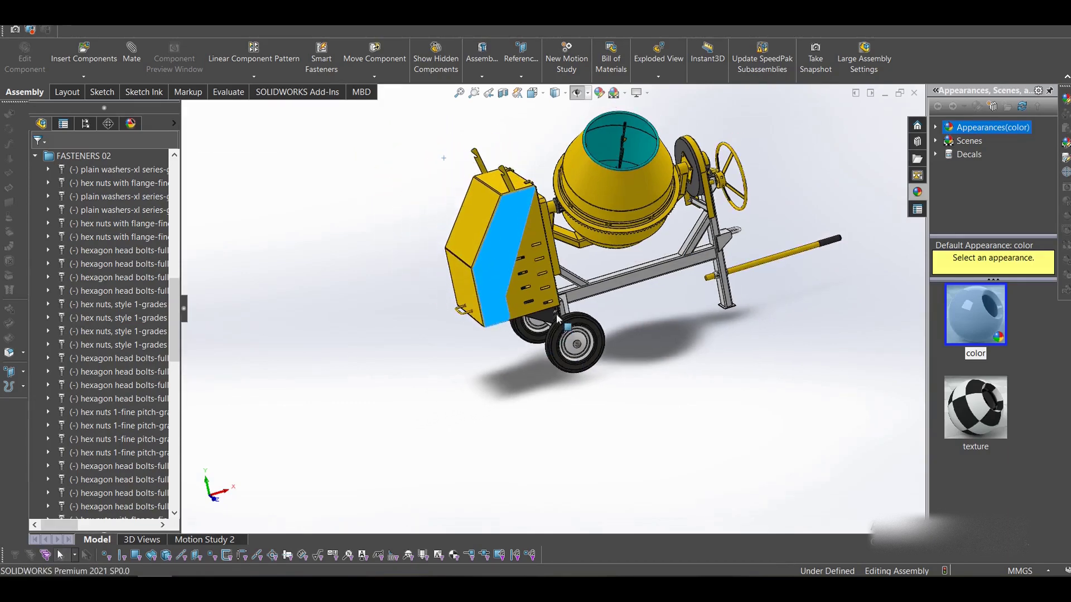
Step: Fold the protruding mixer cover stand back down inside the closed engine box cover
{"action": "left_click", "coordinate": [443, 166]}
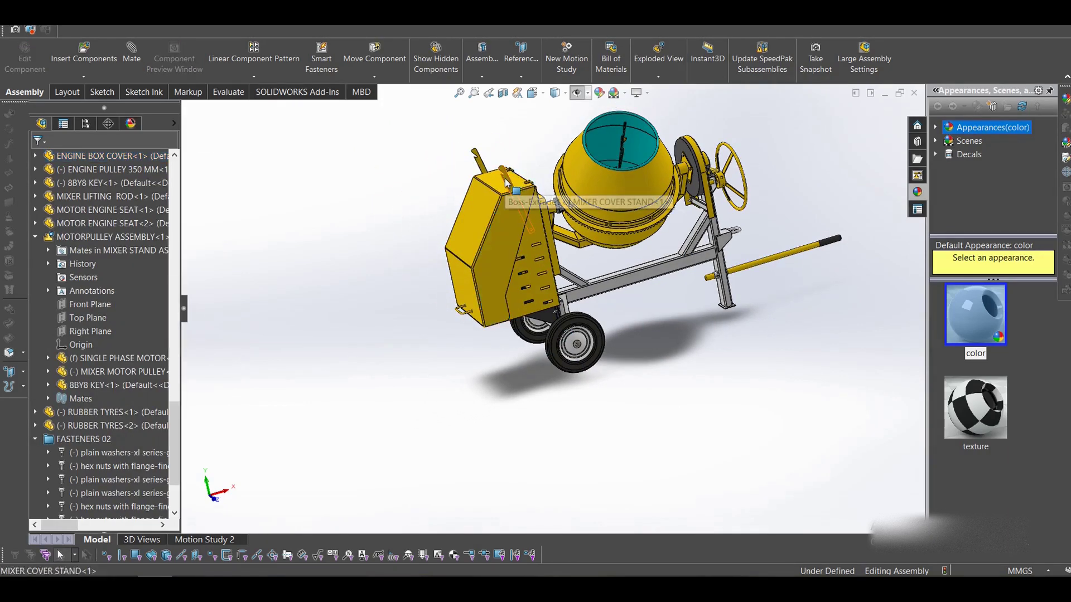
{"action": "left_click_drag", "start_coordinate": [504, 179], "coordinate": [471, 314]}
{"action": "left_click", "coordinate": [616, 389]}
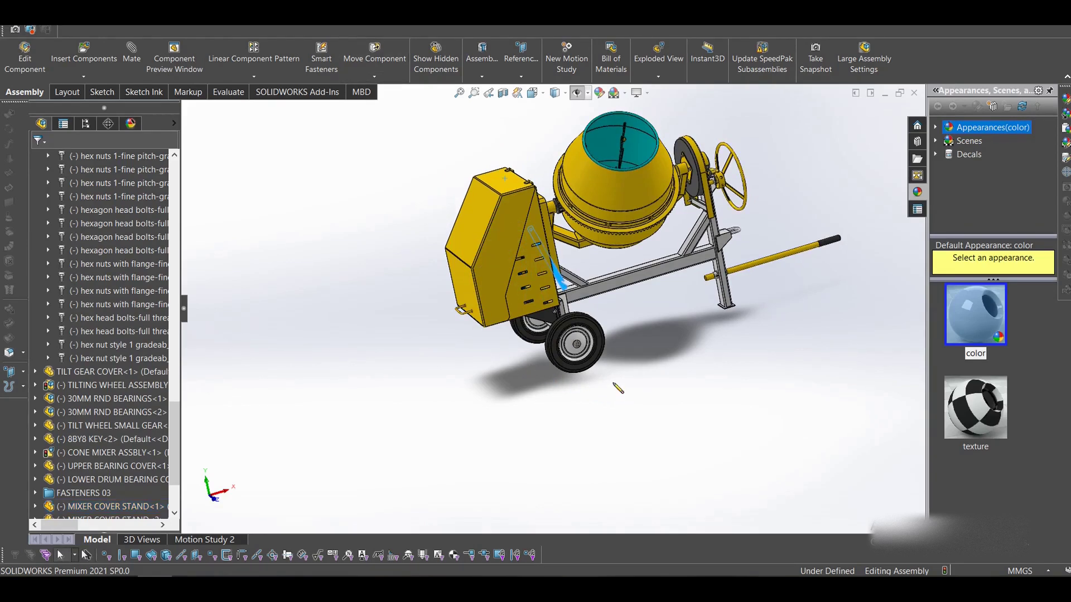
Step: Swing the first mixer cover stand further inward behind the slotted side plate and clear the selection
{"action": "left_click", "coordinate": [558, 282]}
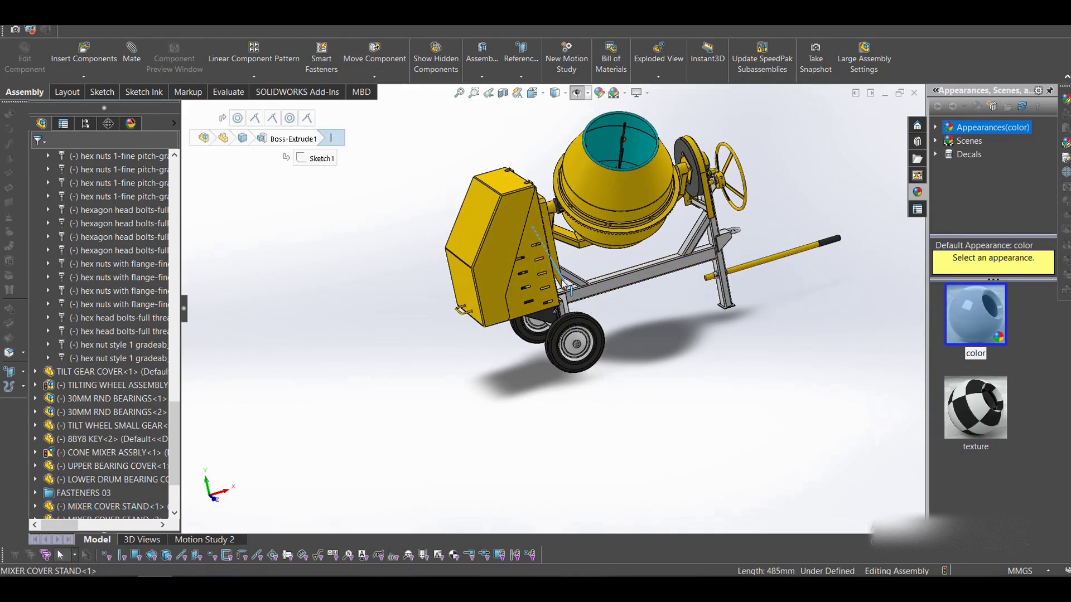
{"action": "left_click", "coordinate": [531, 316]}
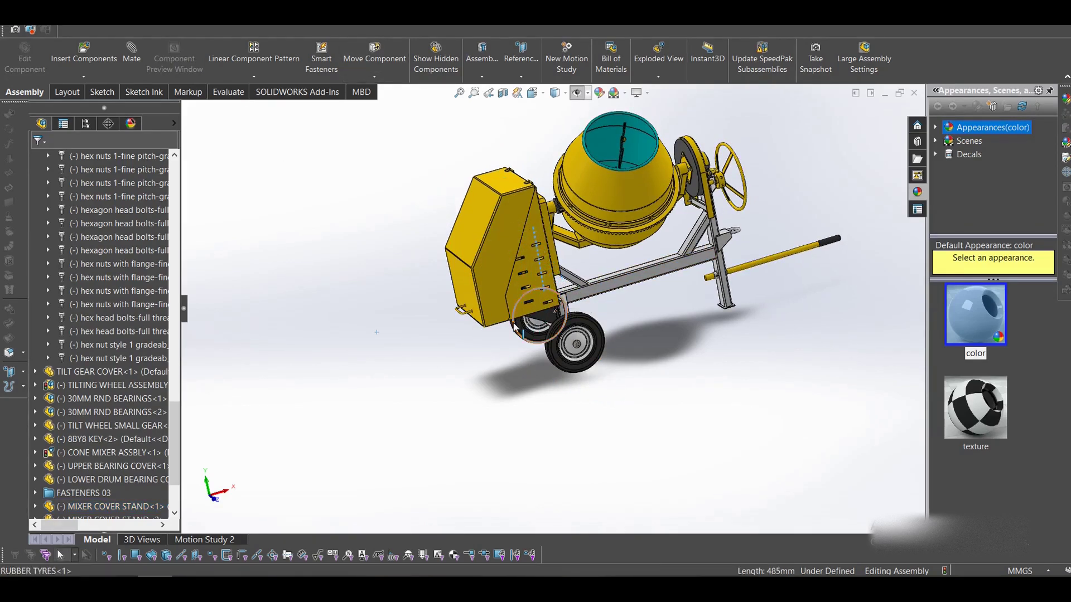
{"action": "left_click", "coordinate": [418, 392]}
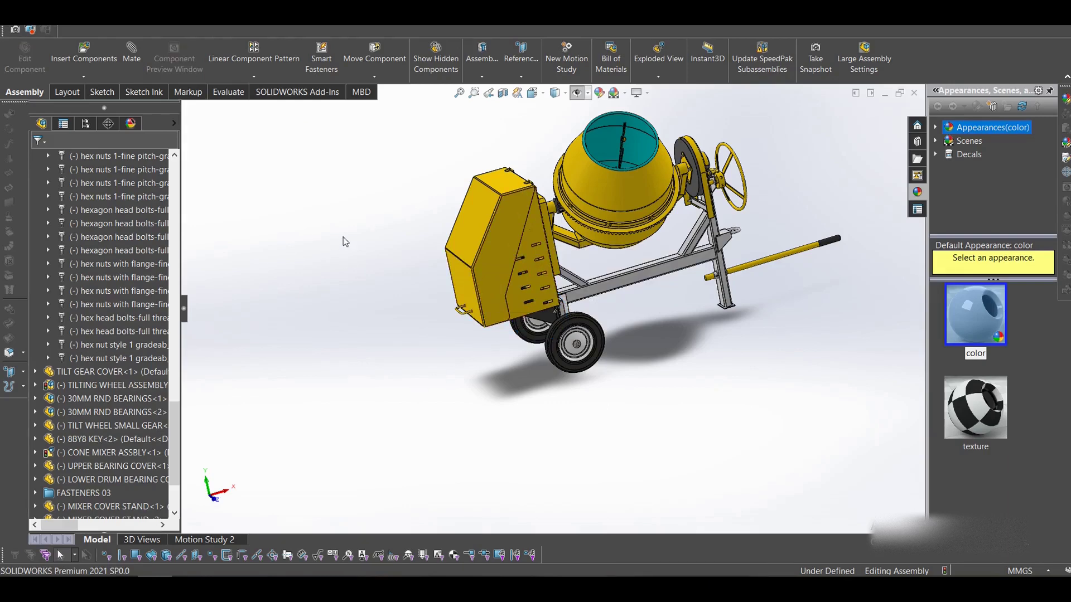
Step: Fold the second mixer cover stand inside the opened engine box cover and swing the cover closed
{"action": "left_click_drag", "start_coordinate": [493, 259], "coordinate": [313, 184]}
{"action": "left_click_drag", "start_coordinate": [509, 227], "coordinate": [494, 260]}
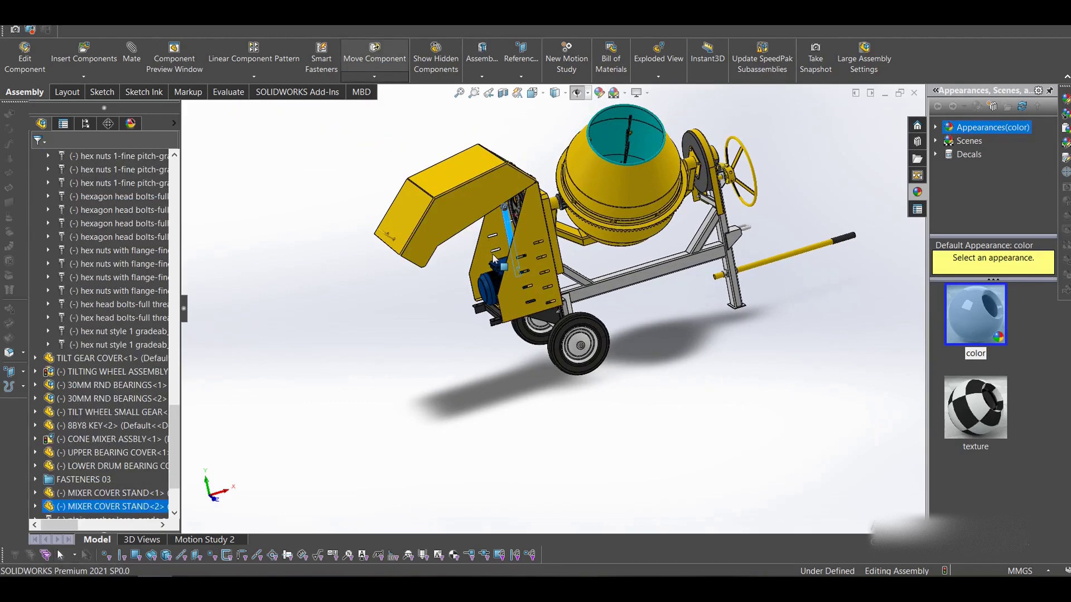
{"action": "left_click", "coordinate": [413, 271]}
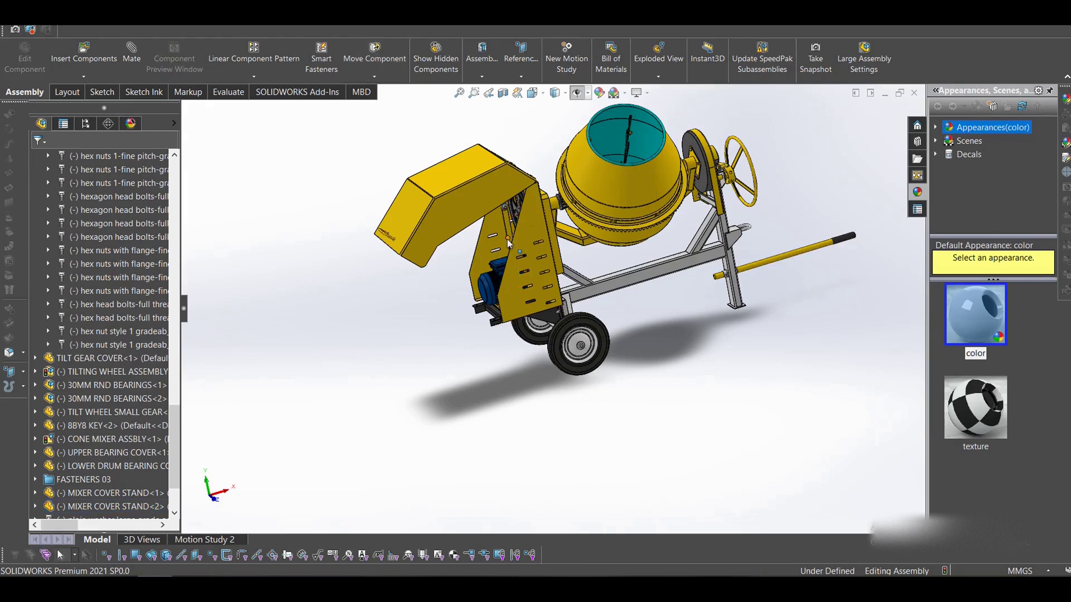
{"action": "scroll", "coordinate": [507, 239], "scroll_direction": "down", "scroll_amount": 4}
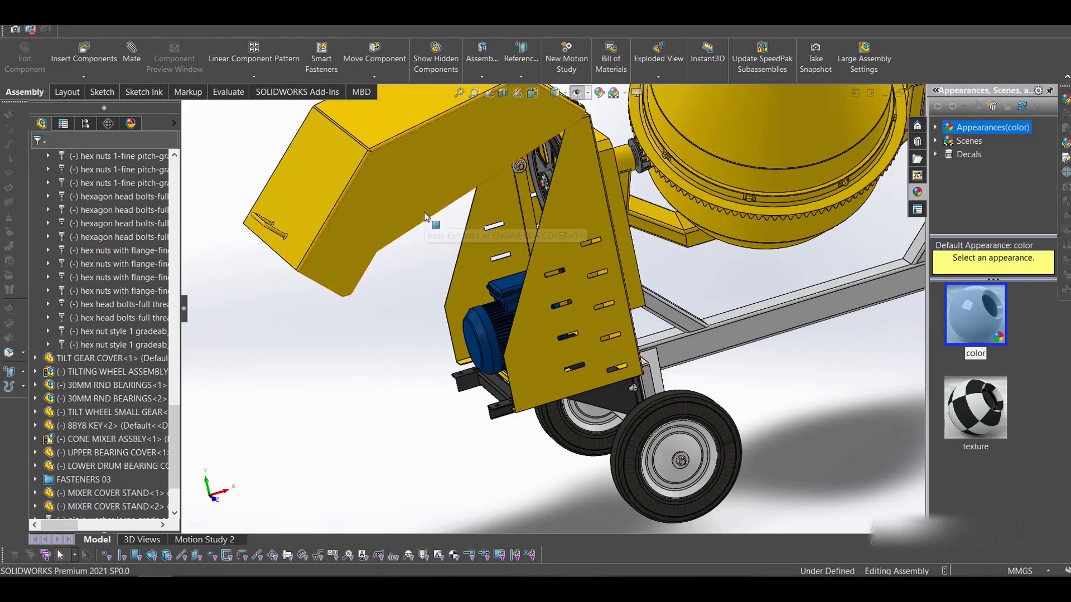
{"action": "left_click_drag", "start_coordinate": [370, 247], "coordinate": [515, 465]}
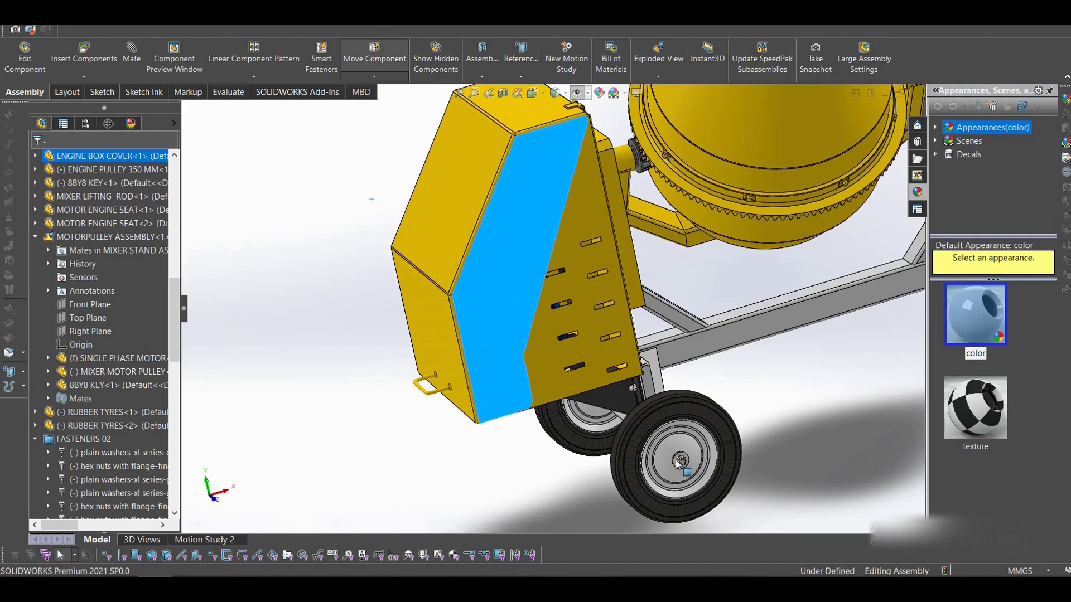
Step: Examine the slotted angle irons and bolts of the engine seat under the engine box from below
{"action": "middle_click_drag", "start_coordinate": [515, 465], "coordinate": [510, 235]}
{"action": "left_click", "coordinate": [541, 441]}
{"action": "scroll", "coordinate": [450, 234], "scroll_direction": "down", "scroll_amount": 8}
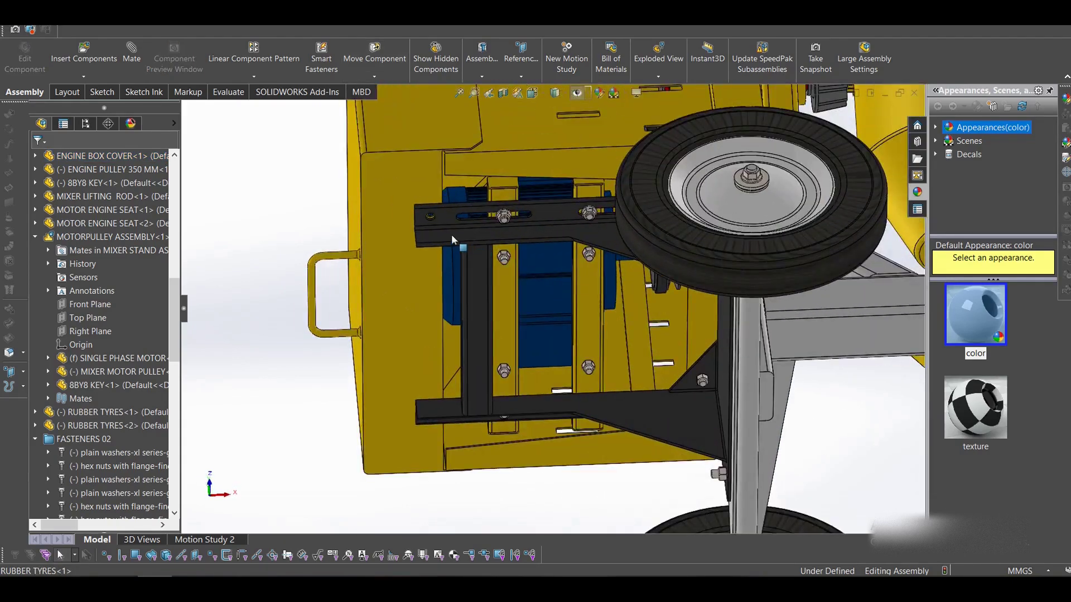
{"action": "middle_click_drag", "start_coordinate": [484, 181], "coordinate": [406, 203]}
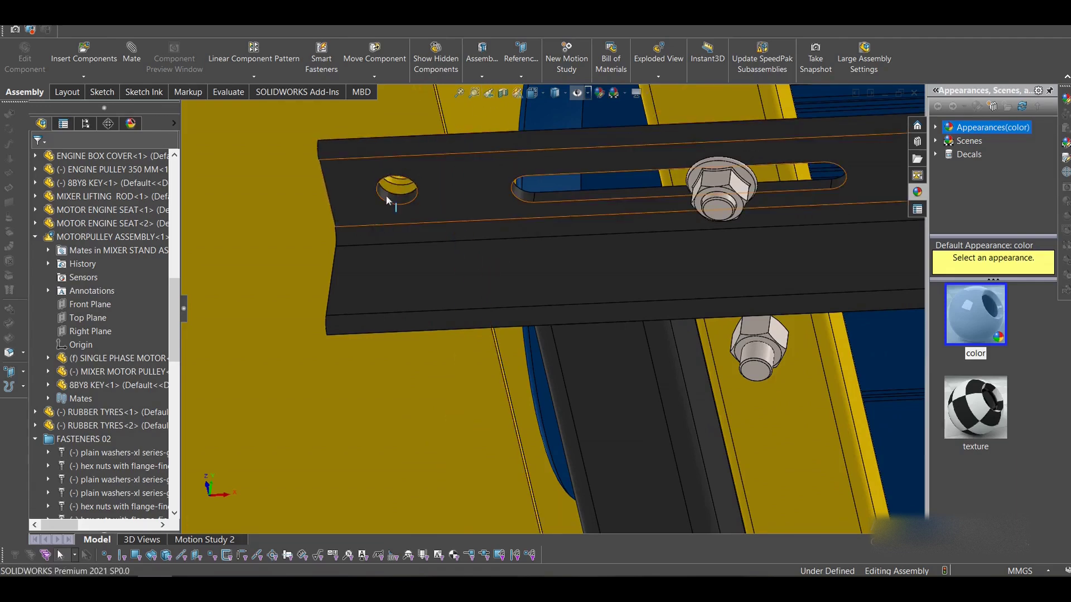
{"action": "scroll", "coordinate": [486, 177], "scroll_direction": "up", "scroll_amount": 3}
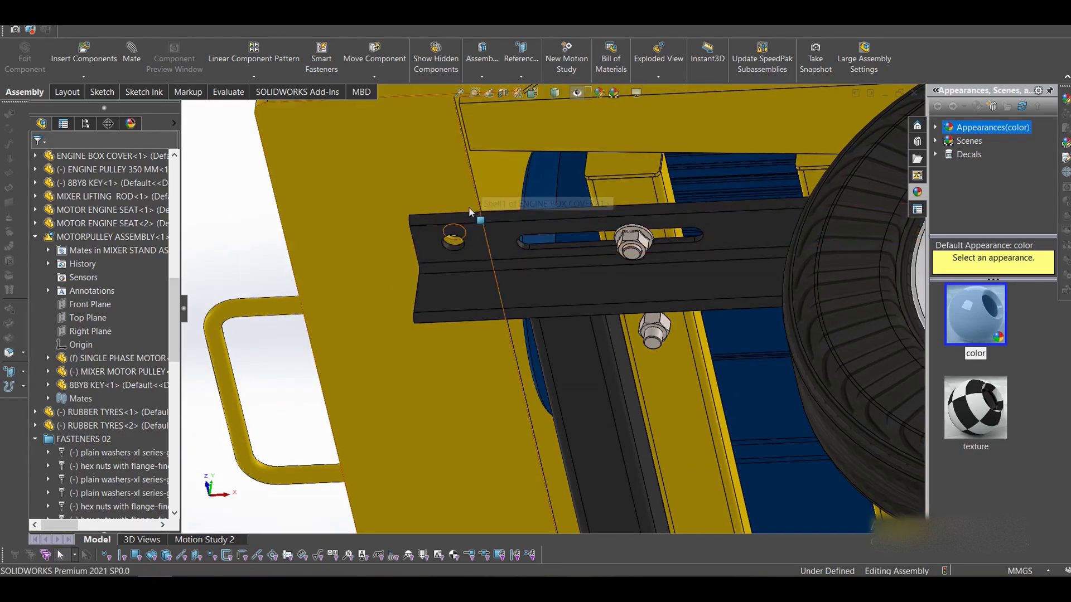
{"action": "scroll", "coordinate": [567, 388], "scroll_direction": "up", "scroll_amount": 5}
{"action": "scroll", "coordinate": [544, 393], "scroll_direction": "down", "scroll_amount": 6}
{"action": "scroll", "coordinate": [544, 427], "scroll_direction": "up", "scroll_amount": 6}
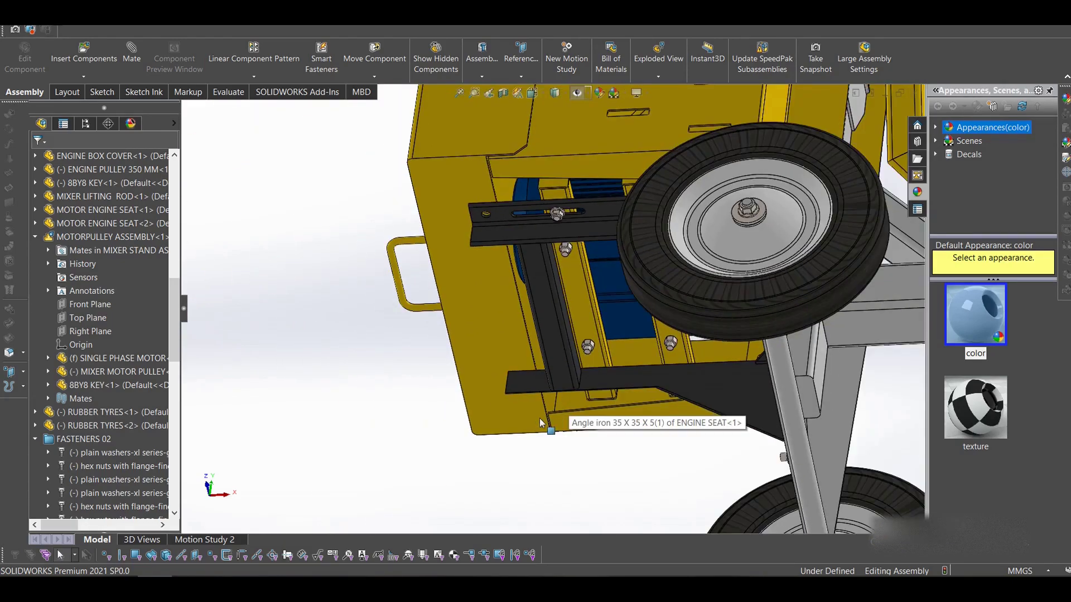
{"action": "middle_click_drag", "start_coordinate": [544, 426], "coordinate": [560, 361]}
{"action": "scroll", "coordinate": [567, 372], "scroll_direction": "down", "scroll_amount": 6}
{"action": "middle_click_drag", "start_coordinate": [590, 453], "coordinate": [566, 414]}
{"action": "scroll", "coordinate": [564, 346], "scroll_direction": "up", "scroll_amount": 8}
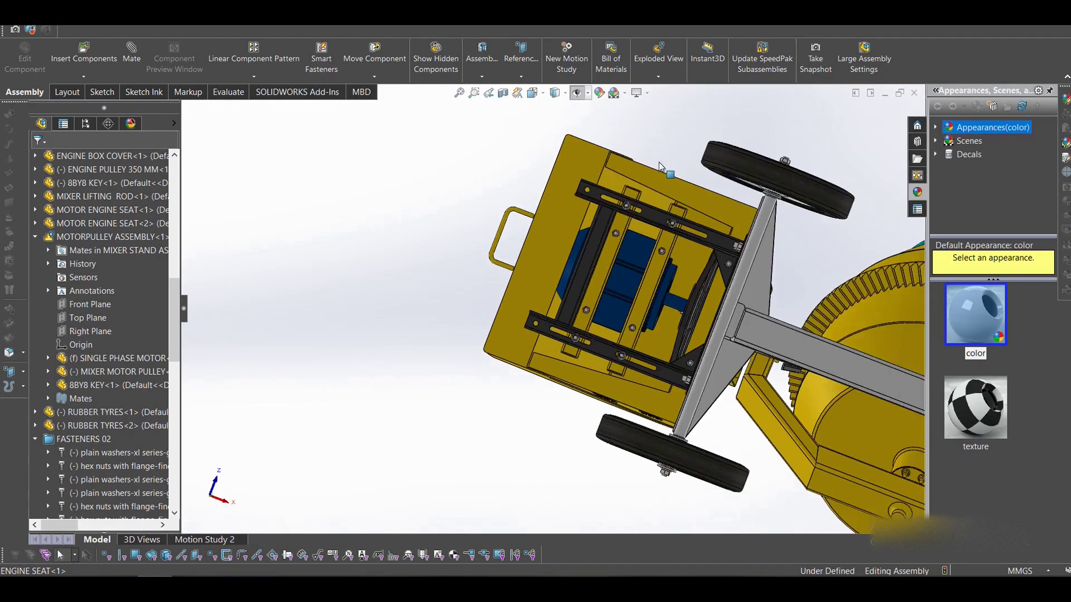
Step: Examine the engine cover around the drum shaft beside the engine box, and the whole closed mixer
{"action": "scroll", "coordinate": [644, 406], "scroll_direction": "up", "scroll_amount": 6}
{"action": "middle_click_drag", "start_coordinate": [662, 225], "coordinate": [650, 443]}
{"action": "scroll", "coordinate": [651, 443], "scroll_direction": "down", "scroll_amount": 3}
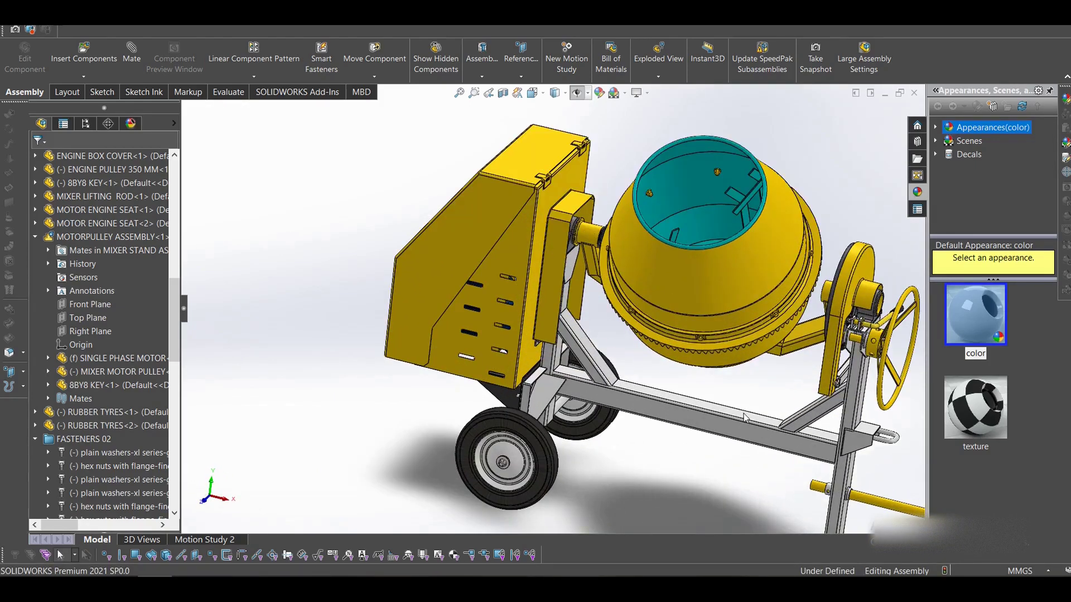
{"action": "scroll", "coordinate": [744, 411], "scroll_direction": "up", "scroll_amount": 2}
{"action": "scroll", "coordinate": [744, 410], "scroll_direction": "down", "scroll_amount": 1}
{"action": "scroll", "coordinate": [494, 253], "scroll_direction": "down", "scroll_amount": 5}
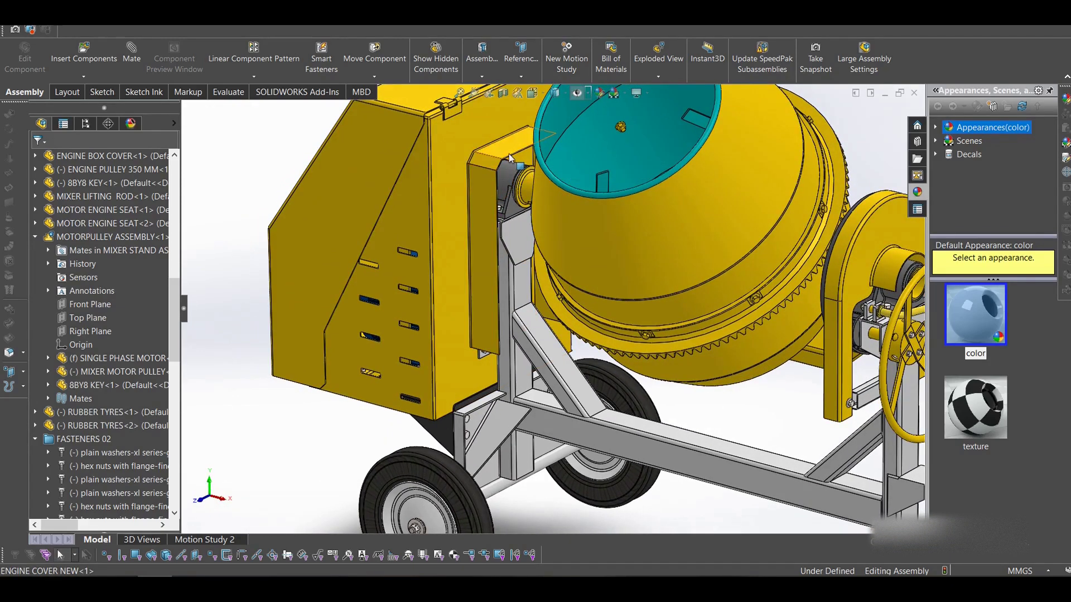
{"action": "scroll", "coordinate": [484, 149], "scroll_direction": "down", "scroll_amount": 2}
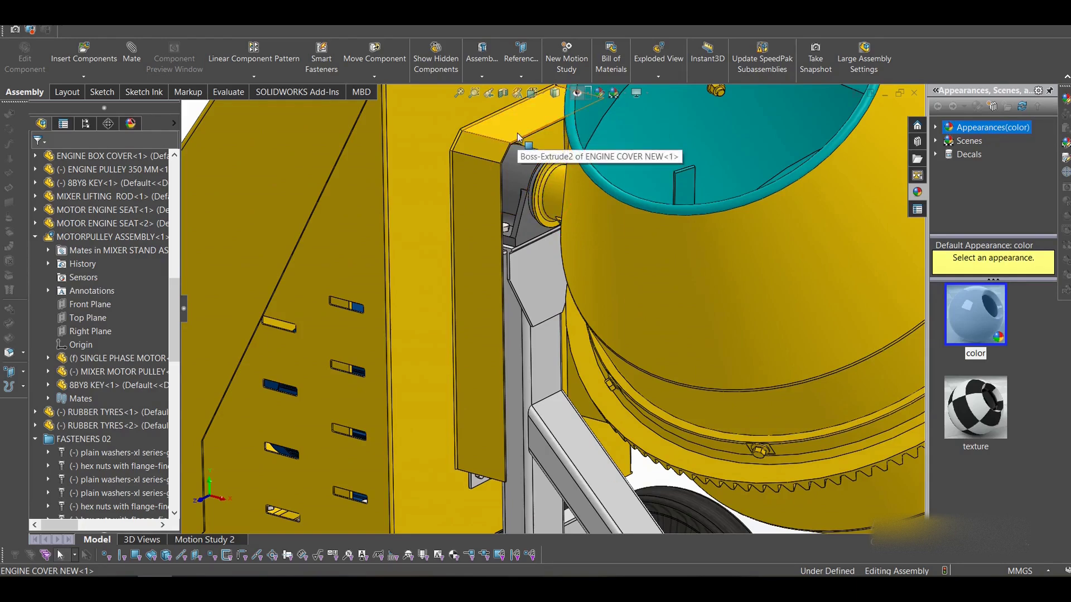
{"action": "scroll", "coordinate": [565, 166], "scroll_direction": "up", "scroll_amount": 8}
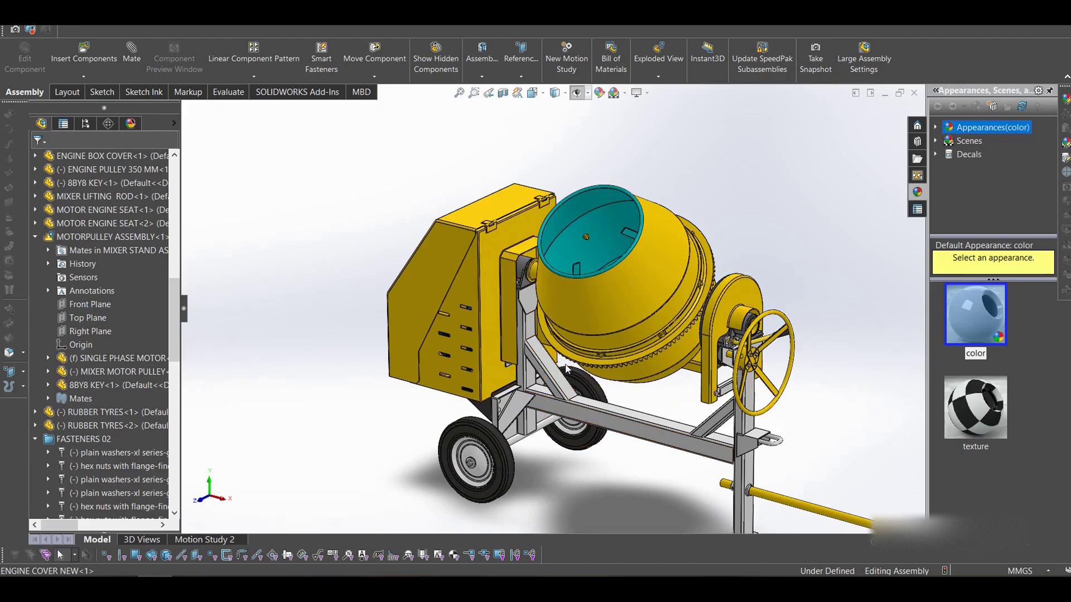
{"action": "scroll", "coordinate": [742, 333], "scroll_direction": "up", "scroll_amount": 3}
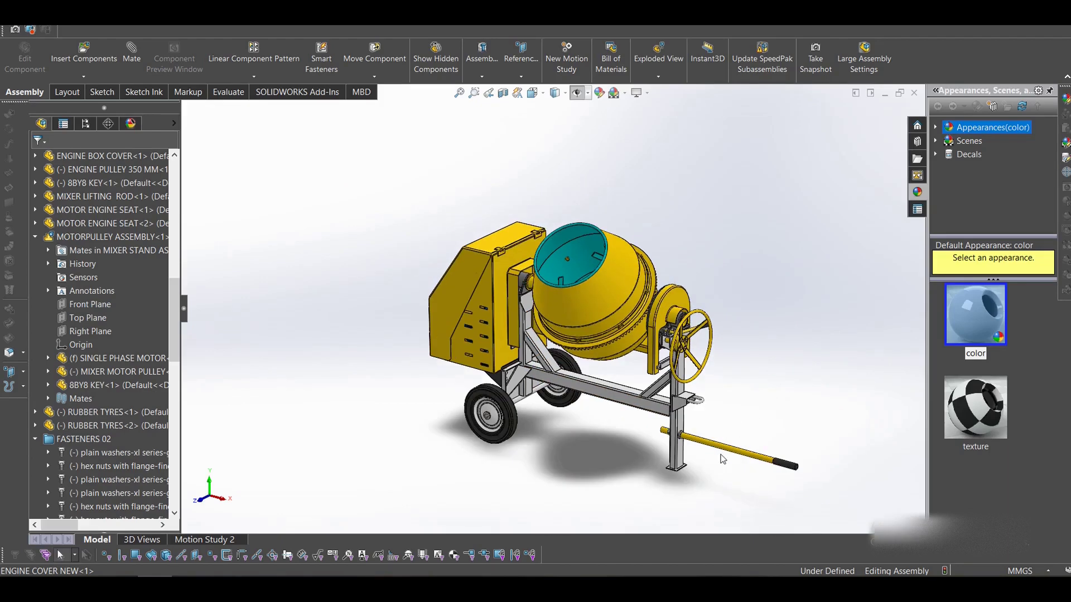
{"action": "middle_click_drag", "start_coordinate": [569, 399], "coordinate": [585, 437]}
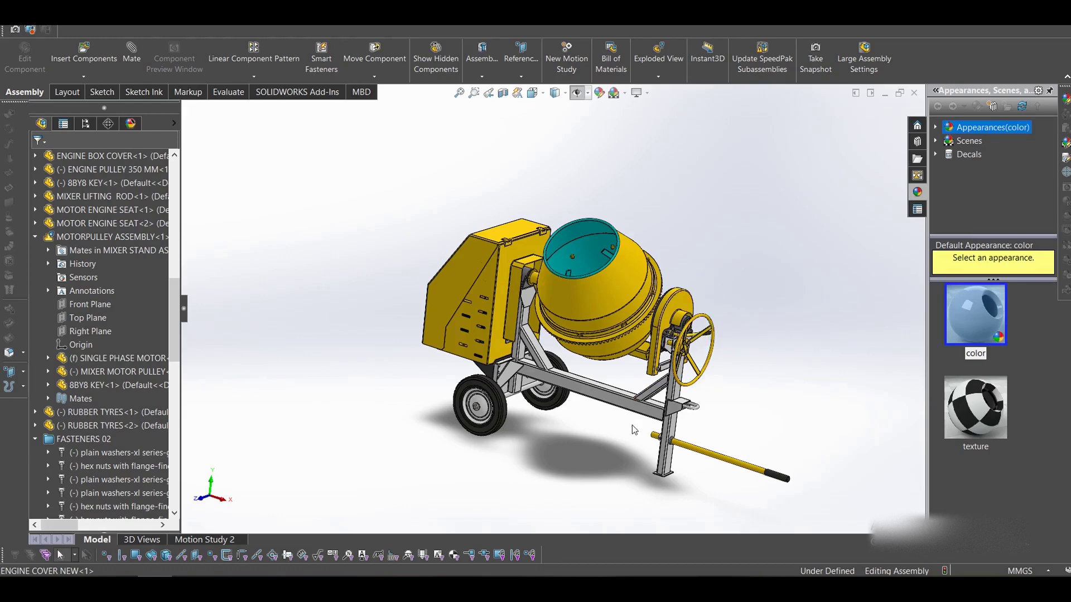
Step: Turn the cone mixer tilt wheel by its rim to tilt the mixer drum
{"action": "scroll", "coordinate": [682, 386], "scroll_direction": "down", "scroll_amount": 3}
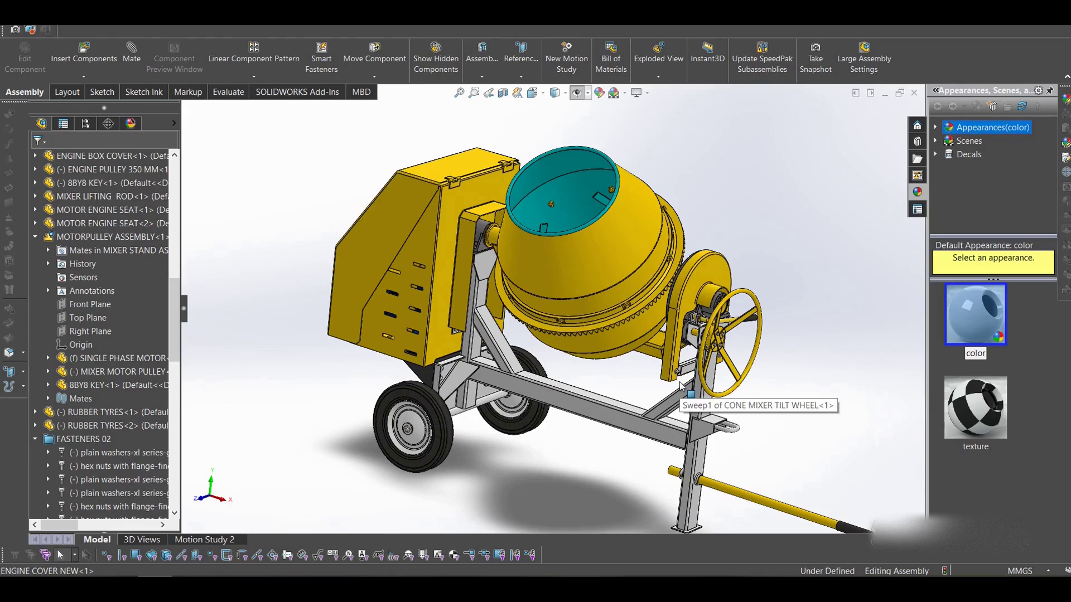
{"action": "scroll", "coordinate": [717, 345], "scroll_direction": "down", "scroll_amount": 3}
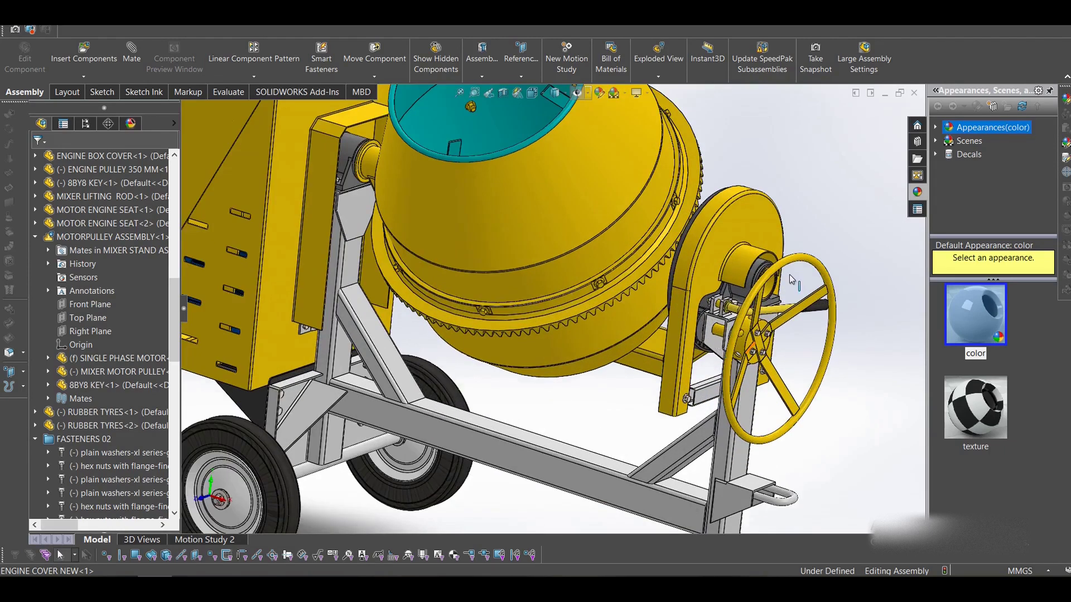
{"action": "left_click_drag", "start_coordinate": [802, 260], "coordinate": [705, 348]}
{"action": "scroll", "coordinate": [642, 341], "scroll_direction": "up", "scroll_amount": 3}
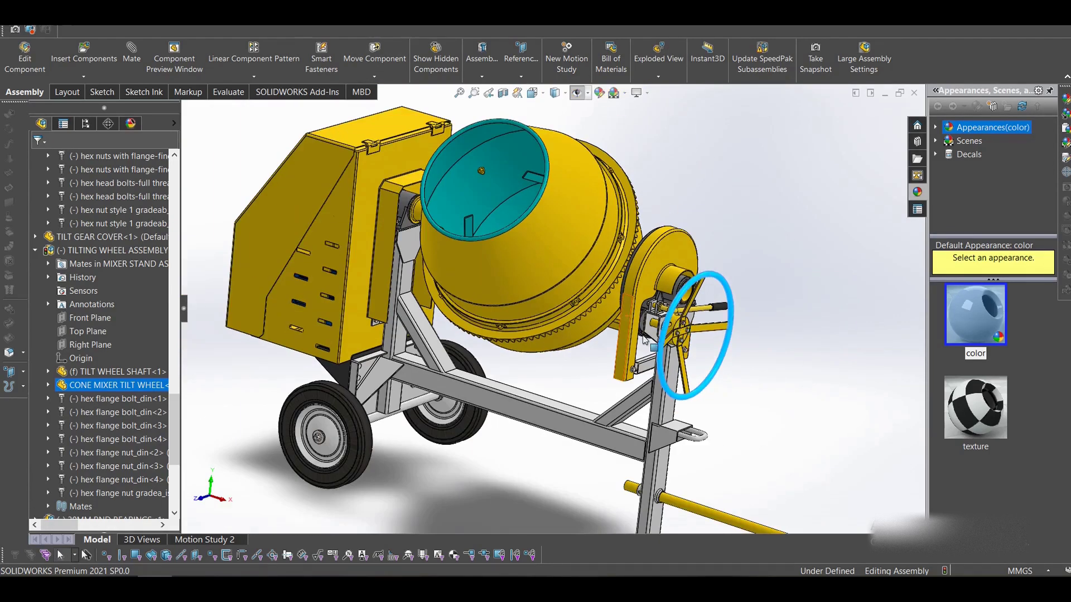
Step: Swing the tilt wheel lock handle up from the wheel hub and back down onto it
{"action": "middle_click_drag", "start_coordinate": [658, 329], "coordinate": [605, 346]}
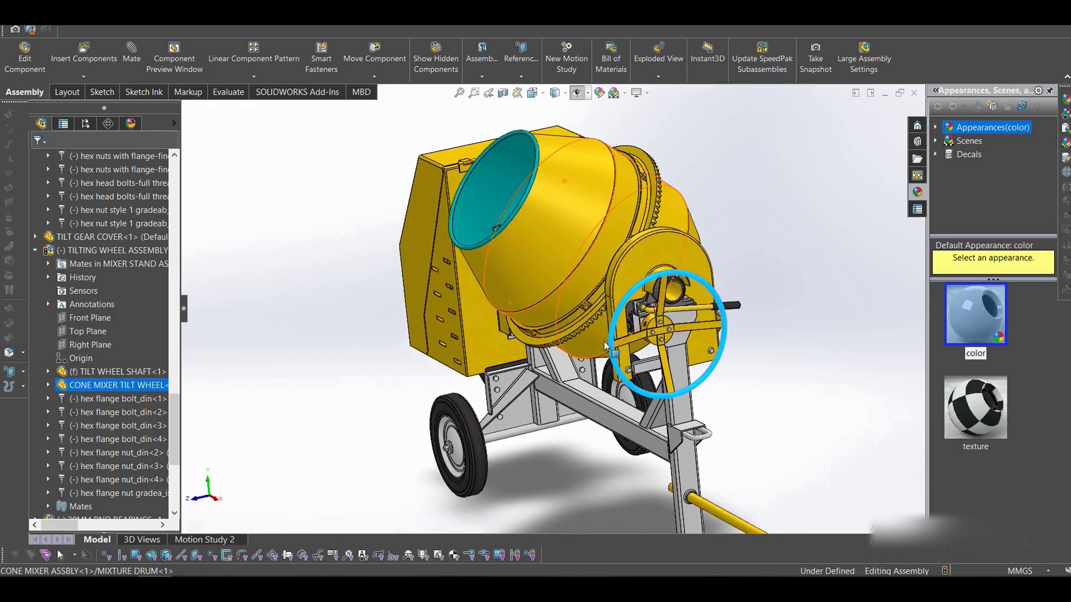
{"action": "left_click", "coordinate": [786, 333]}
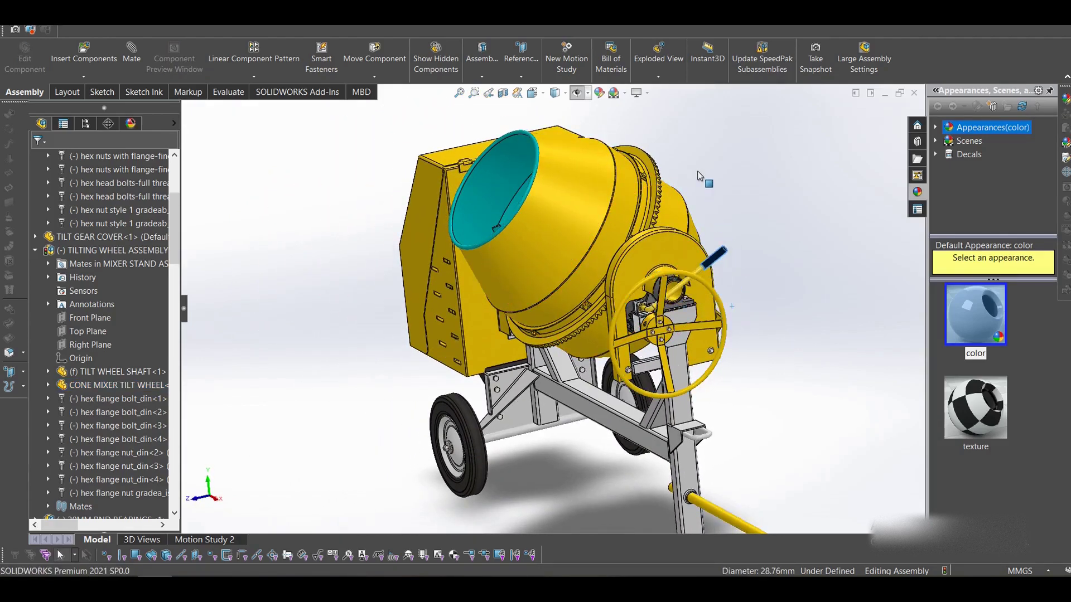
{"action": "left_click_drag", "start_coordinate": [698, 176], "coordinate": [812, 302]}
Step: Examine how the pin of the tilt wheel lock handle engages the holes in the tilt wheel hub
{"action": "scroll", "coordinate": [811, 297], "scroll_direction": "down", "scroll_amount": 10}
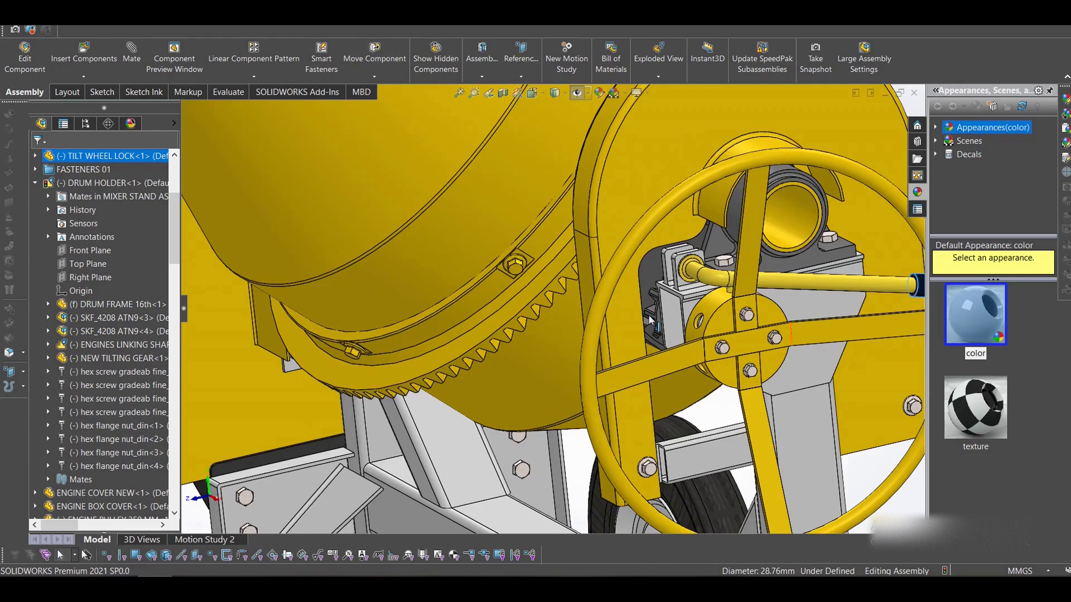
{"action": "scroll", "coordinate": [817, 273], "scroll_direction": "down", "scroll_amount": 3}
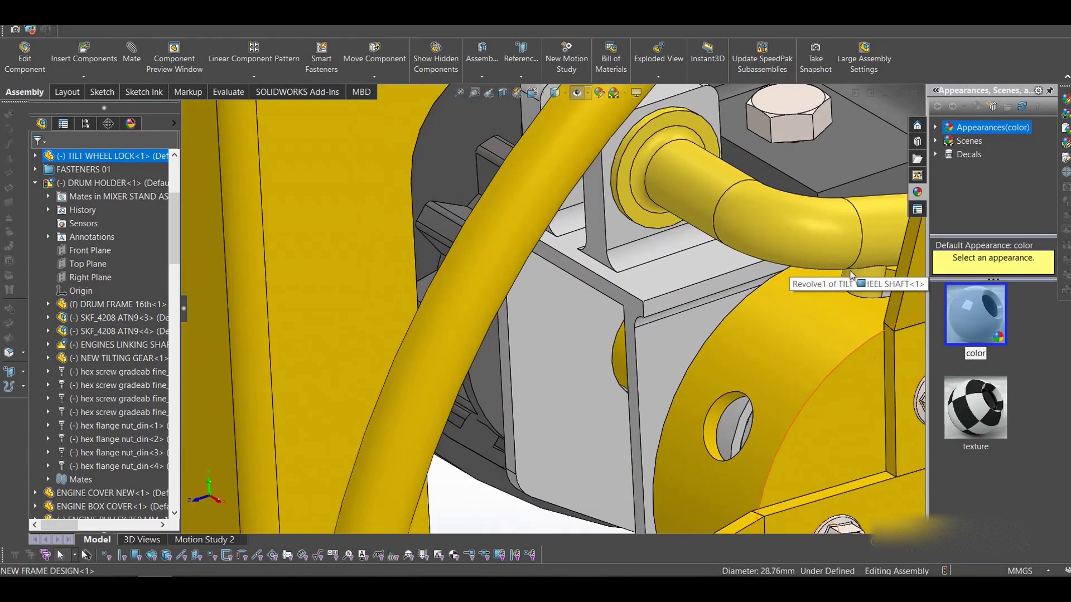
{"action": "scroll", "coordinate": [780, 295], "scroll_direction": "up", "scroll_amount": 4}
{"action": "scroll", "coordinate": [739, 320], "scroll_direction": "down", "scroll_amount": 3}
{"action": "left_click", "coordinate": [626, 281]}
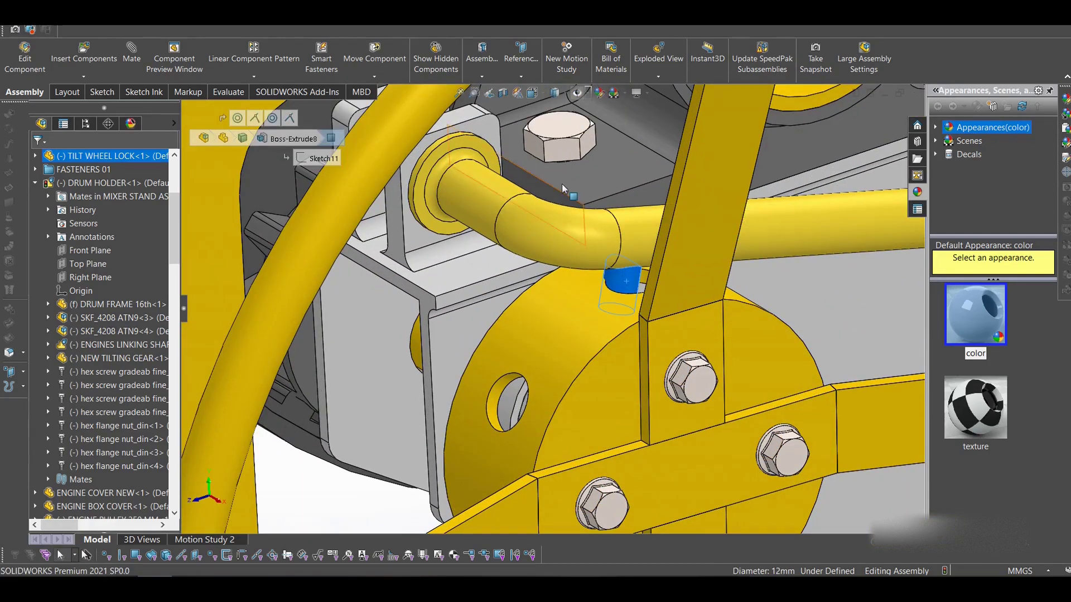
{"action": "left_click", "coordinate": [374, 159]}
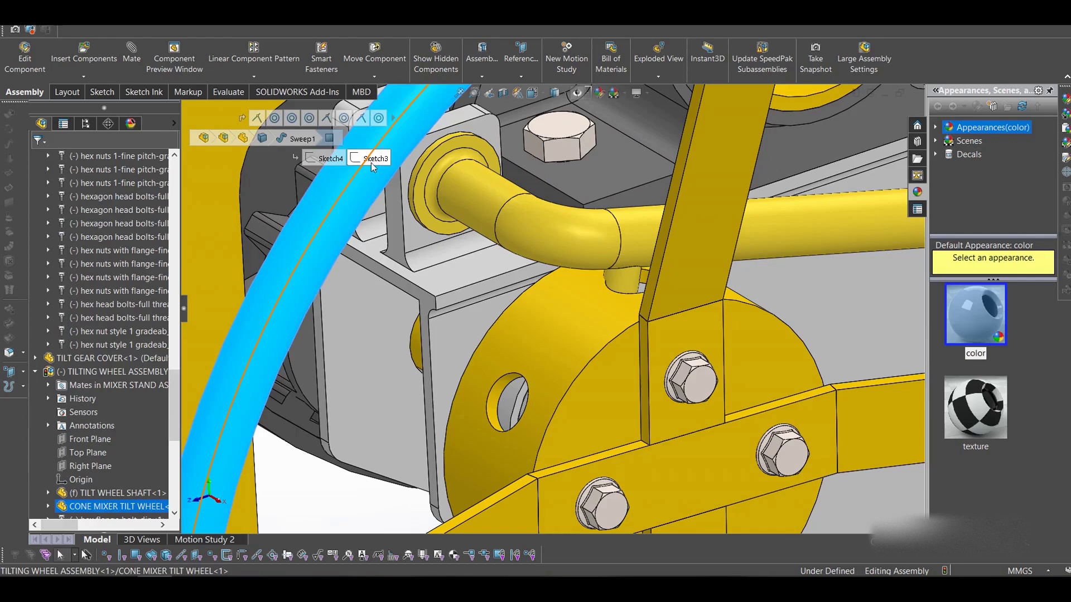
{"action": "left_click", "coordinate": [353, 185]}
{"action": "scroll", "coordinate": [627, 270], "scroll_direction": "up", "scroll_amount": 10}
{"action": "left_click", "coordinate": [646, 199]}
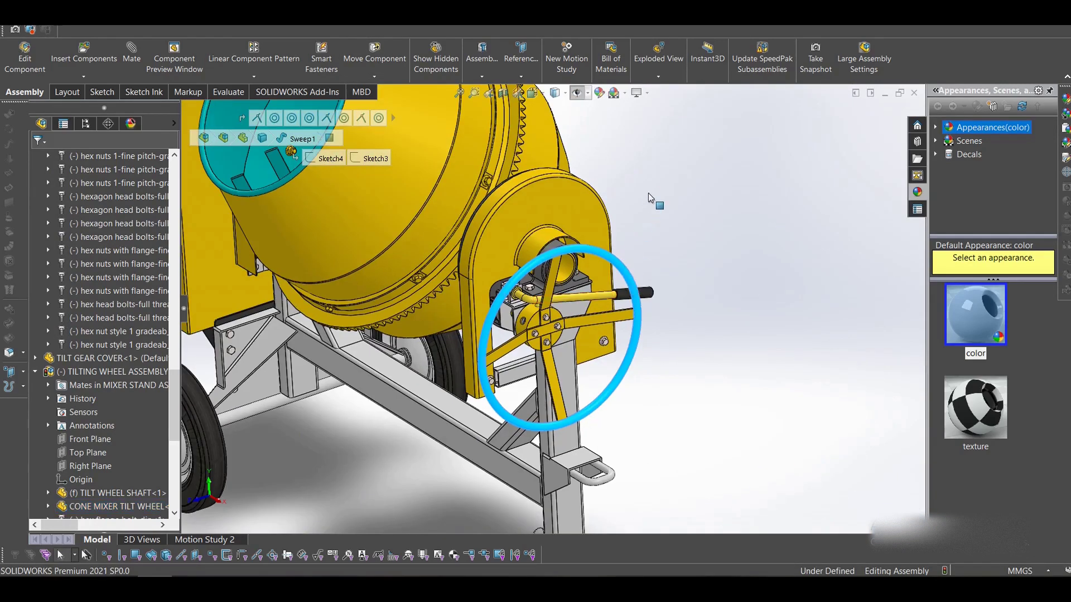
{"action": "key", "text": "f"}
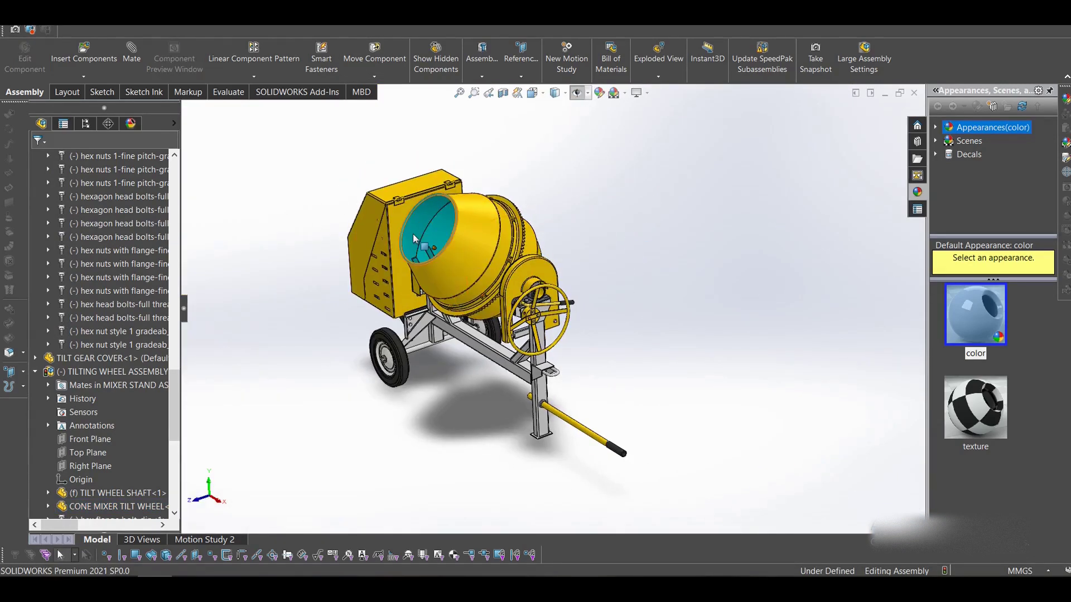
{"action": "left_click_drag", "start_coordinate": [414, 239], "coordinate": [382, 244]}
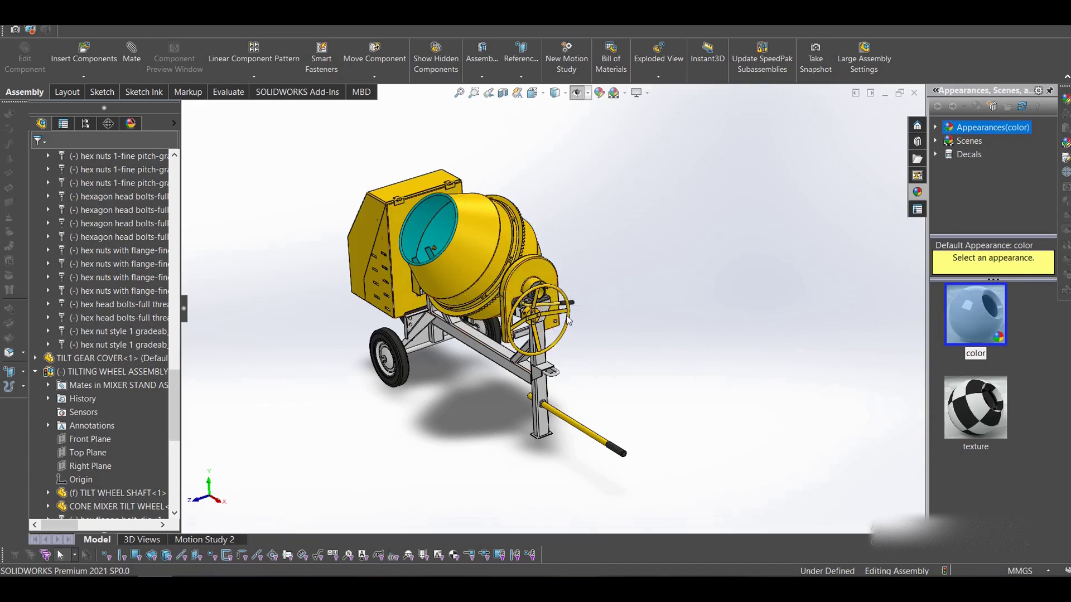
Step: Lift the tilt wheel lock handle clear of the hub and lower it partway back
{"action": "scroll", "coordinate": [568, 320], "scroll_direction": "down", "scroll_amount": 2}
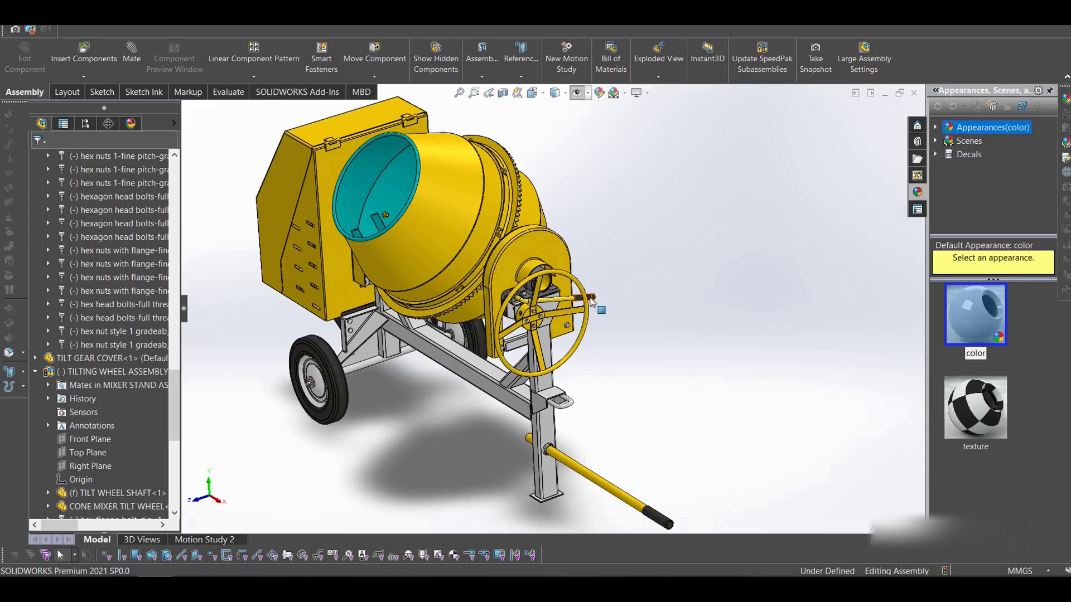
{"action": "left_click_drag", "start_coordinate": [591, 299], "coordinate": [564, 152]}
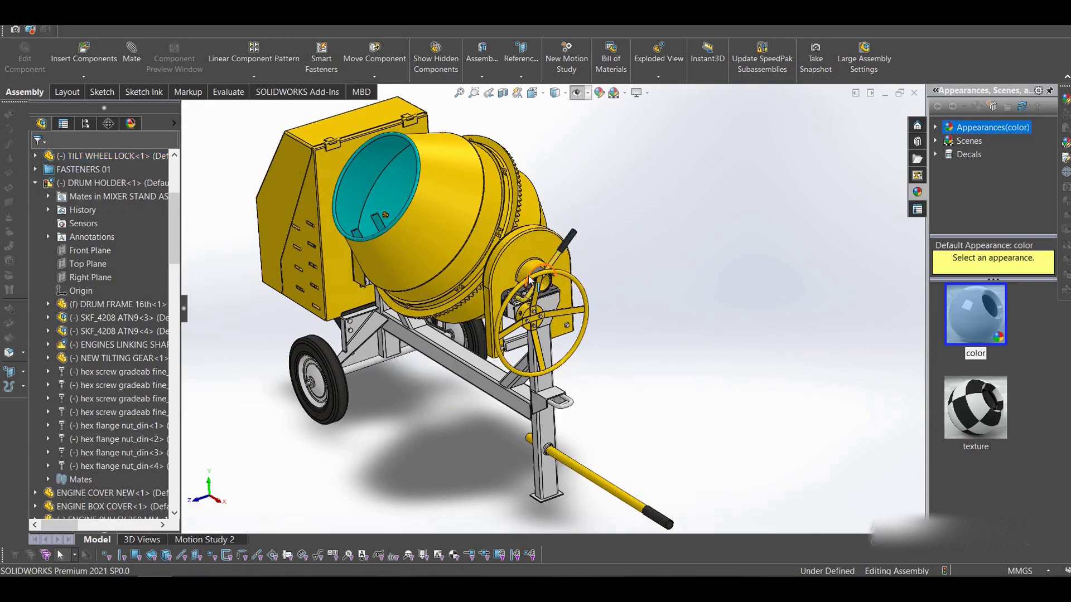
{"action": "left_click_drag", "start_coordinate": [527, 275], "coordinate": [640, 335]}
{"action": "left_click", "coordinate": [672, 333]}
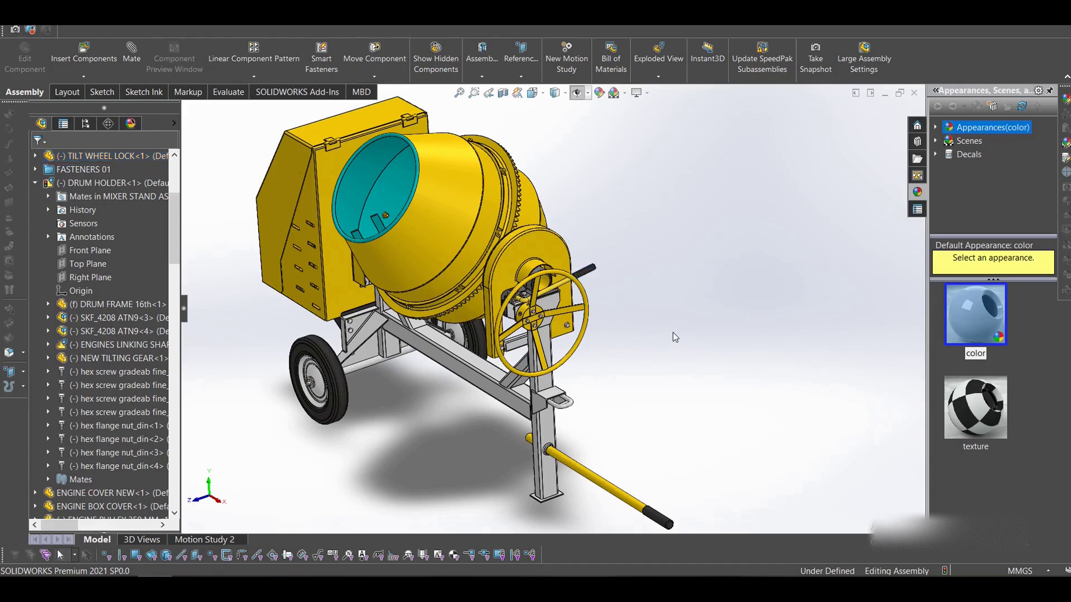
{"action": "scroll", "coordinate": [590, 216], "scroll_direction": "up", "scroll_amount": 5}
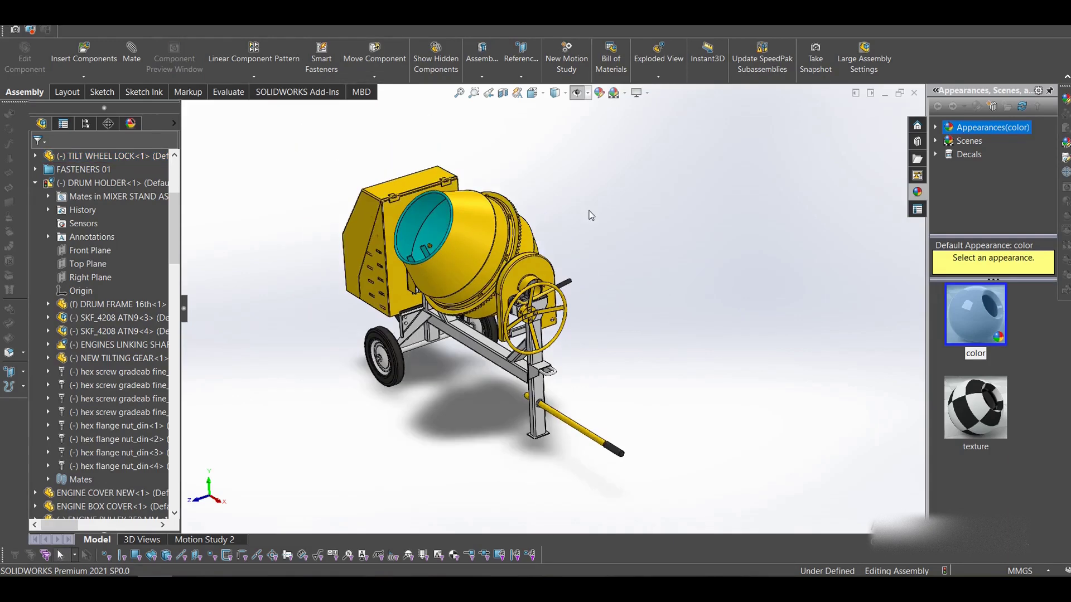
{"action": "scroll", "coordinate": [550, 335], "scroll_direction": "down", "scroll_amount": 1}
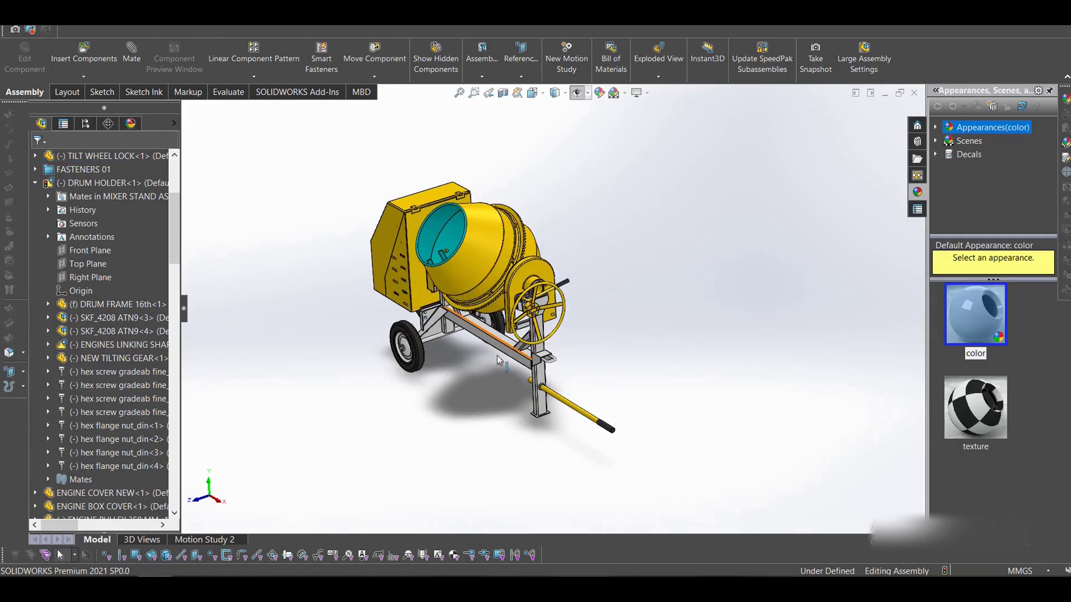
Step: Collapse the expanded DRUM HOLDER, MOTORPULLEY ASSEMBLY and FASTENERS 02 entries in the feature tree
{"action": "middle_click_drag", "start_coordinate": [507, 406], "coordinate": [542, 373]}
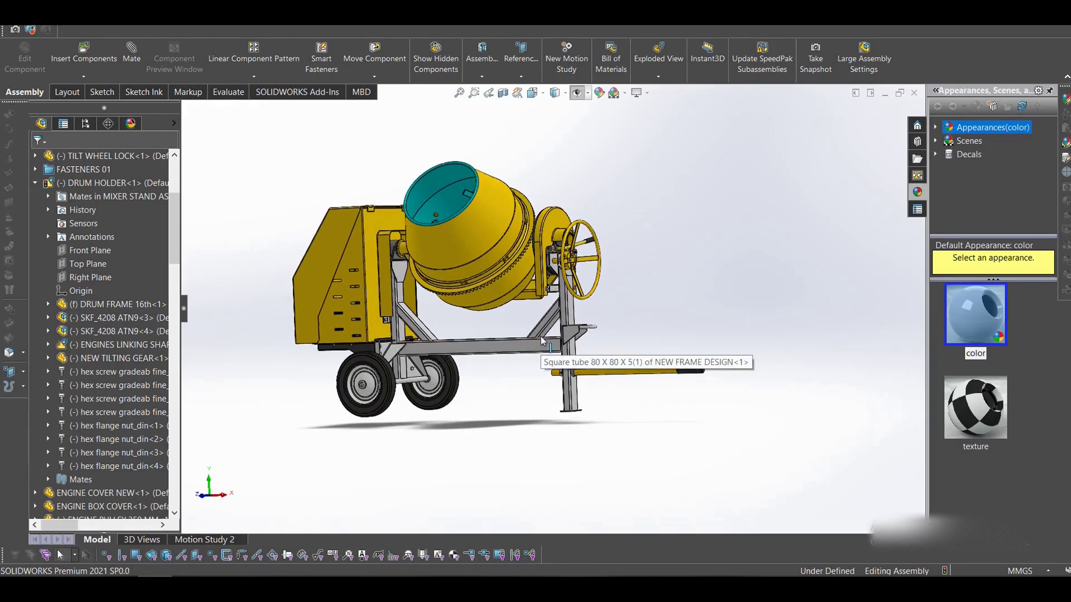
{"action": "scroll", "coordinate": [506, 274], "scroll_direction": "down", "scroll_amount": 1}
{"action": "scroll", "coordinate": [509, 277], "scroll_direction": "up", "scroll_amount": 1}
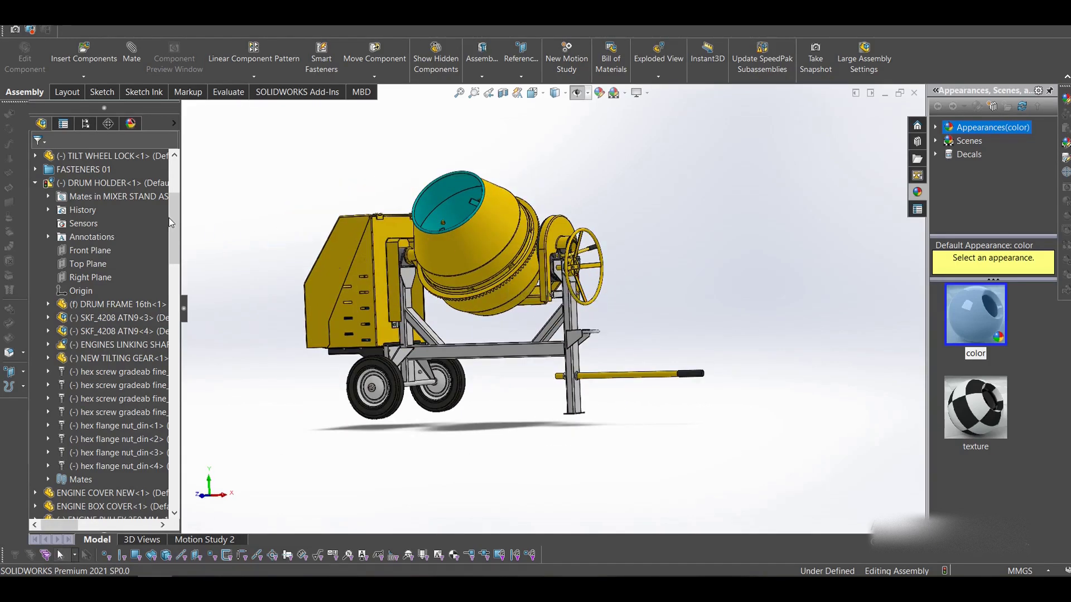
{"action": "left_click", "coordinate": [37, 183]}
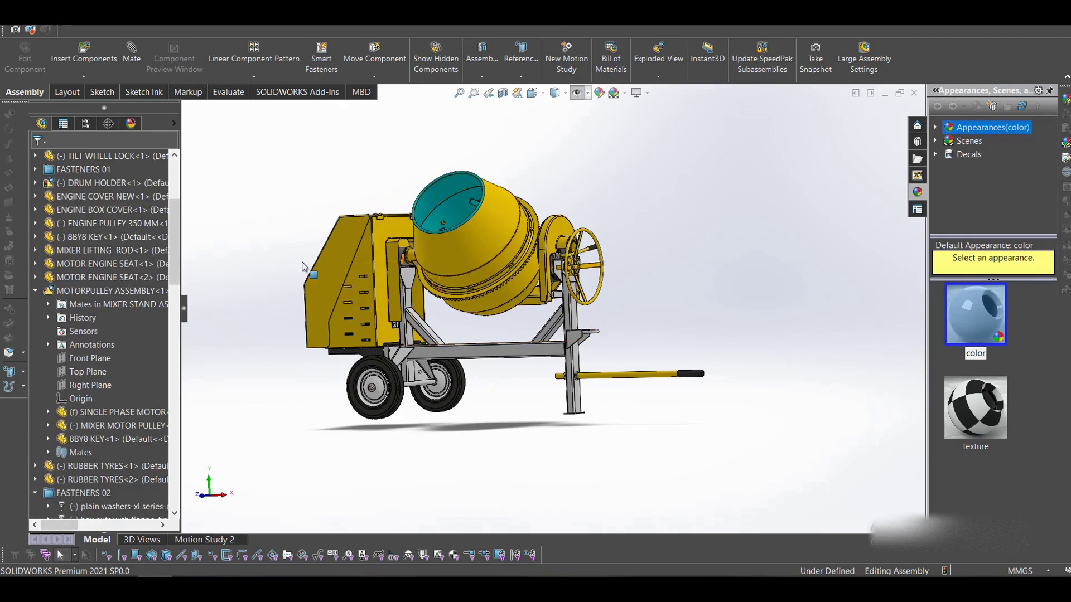
{"action": "left_click", "coordinate": [35, 291]}
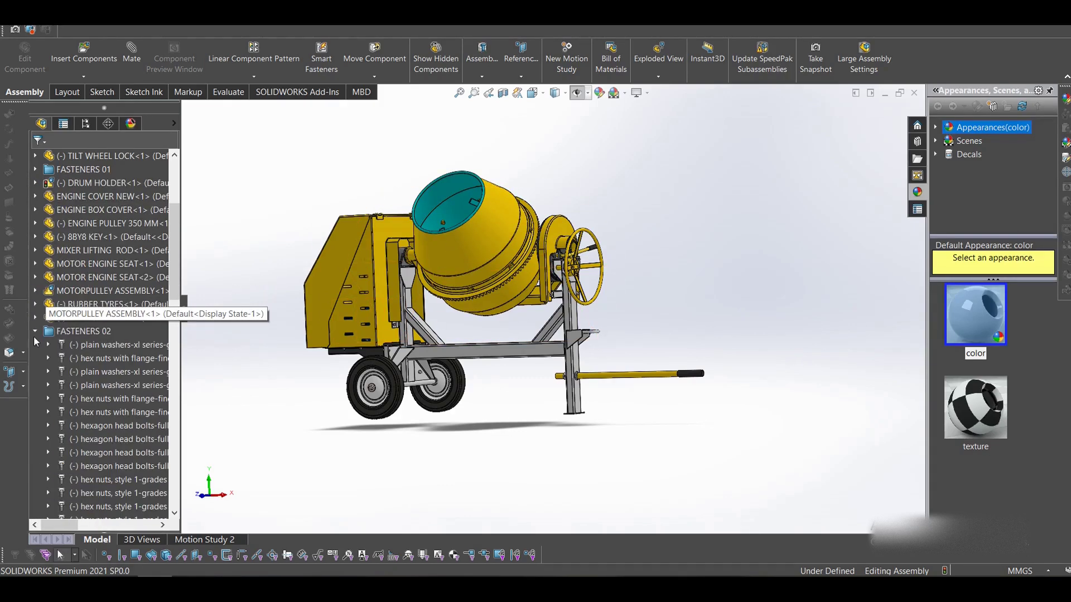
{"action": "left_click", "coordinate": [35, 331]}
{"action": "left_click", "coordinate": [36, 357]}
{"action": "scroll", "coordinate": [62, 297], "scroll_direction": "up", "scroll_amount": 4}
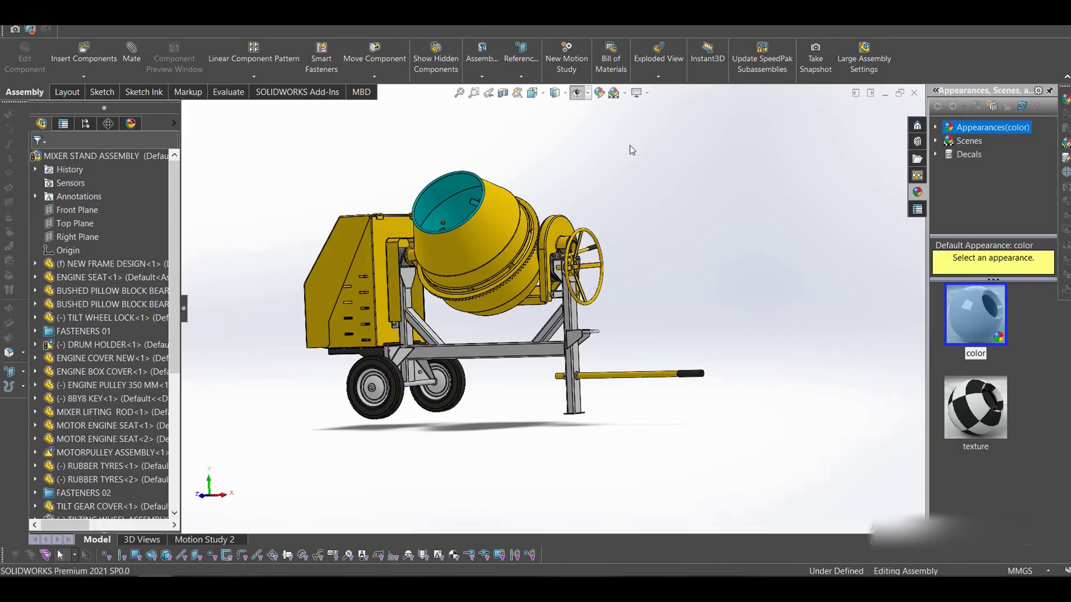
Step: Hide the NEW FRAME DESIGN component and show it again
{"action": "scroll", "coordinate": [591, 279], "scroll_direction": "down", "scroll_amount": 2}
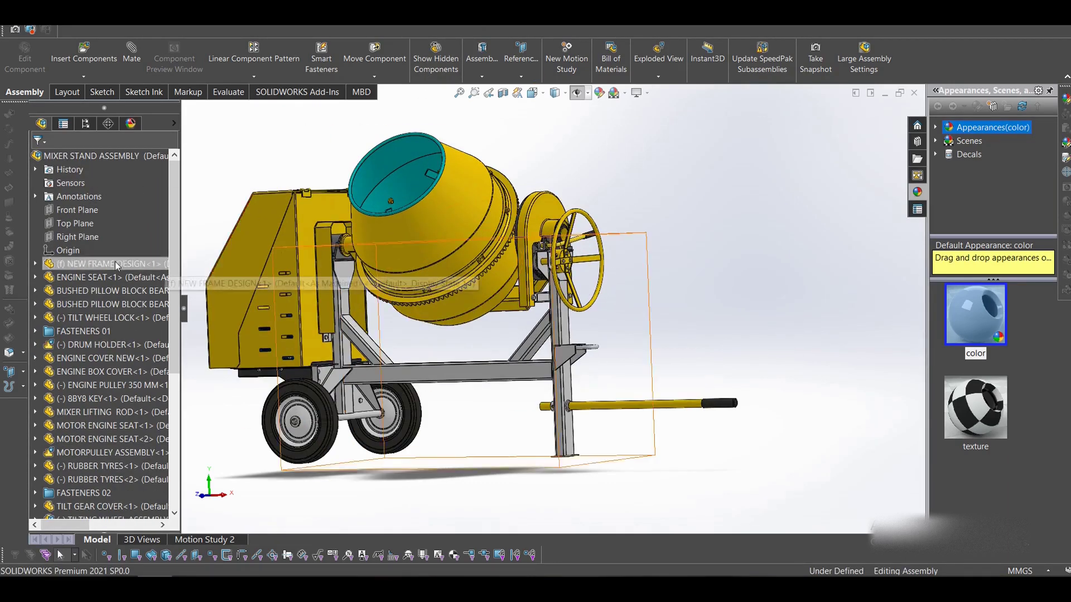
{"action": "left_click", "coordinate": [132, 260]}
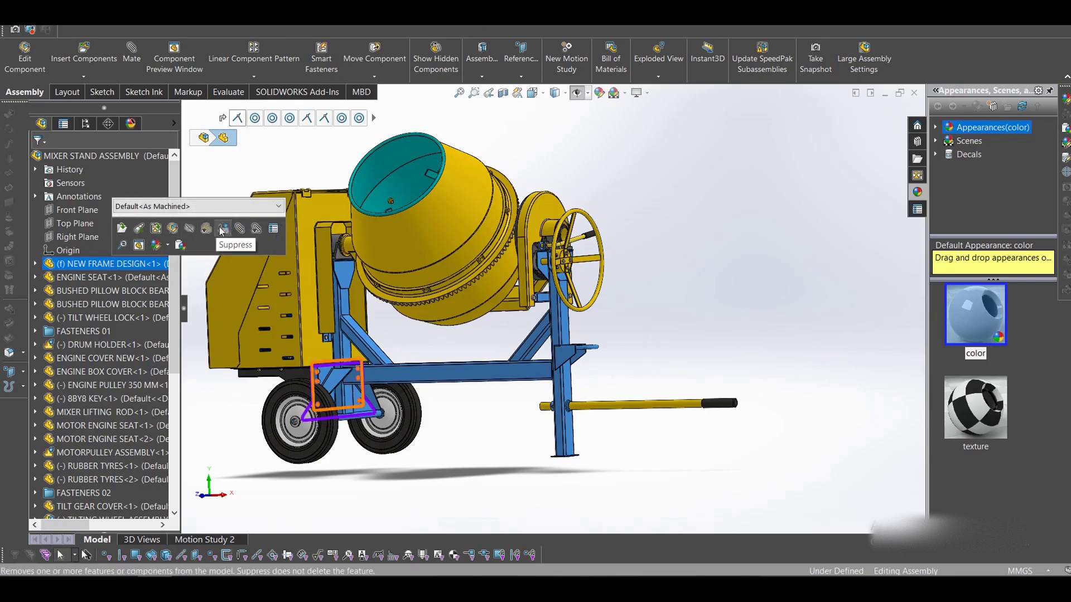
{"action": "left_click", "coordinate": [189, 229]}
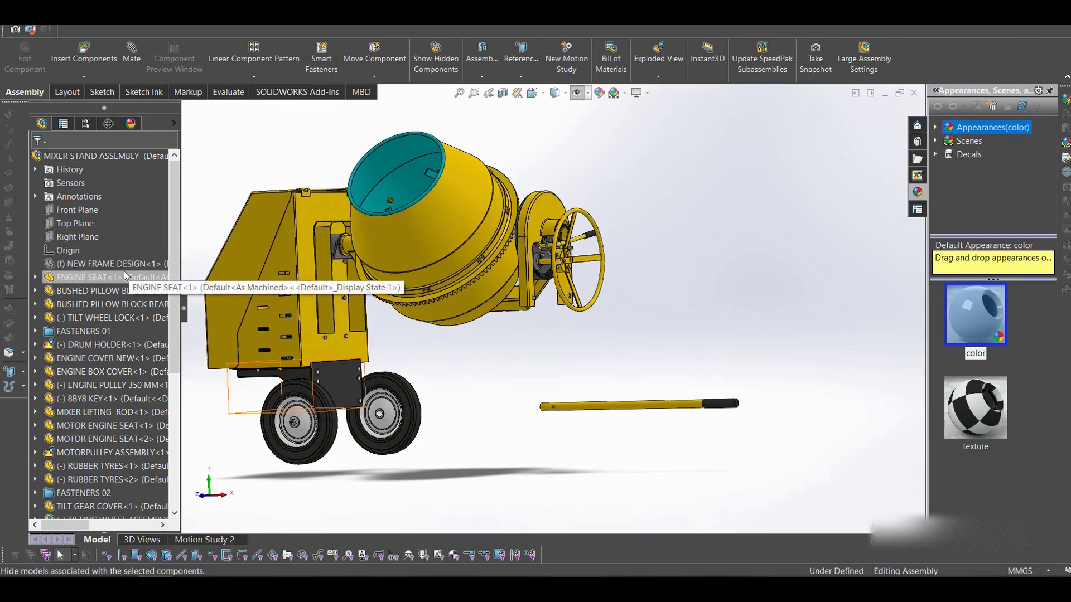
{"action": "left_click", "coordinate": [78, 264]}
{"action": "left_click", "coordinate": [142, 246]}
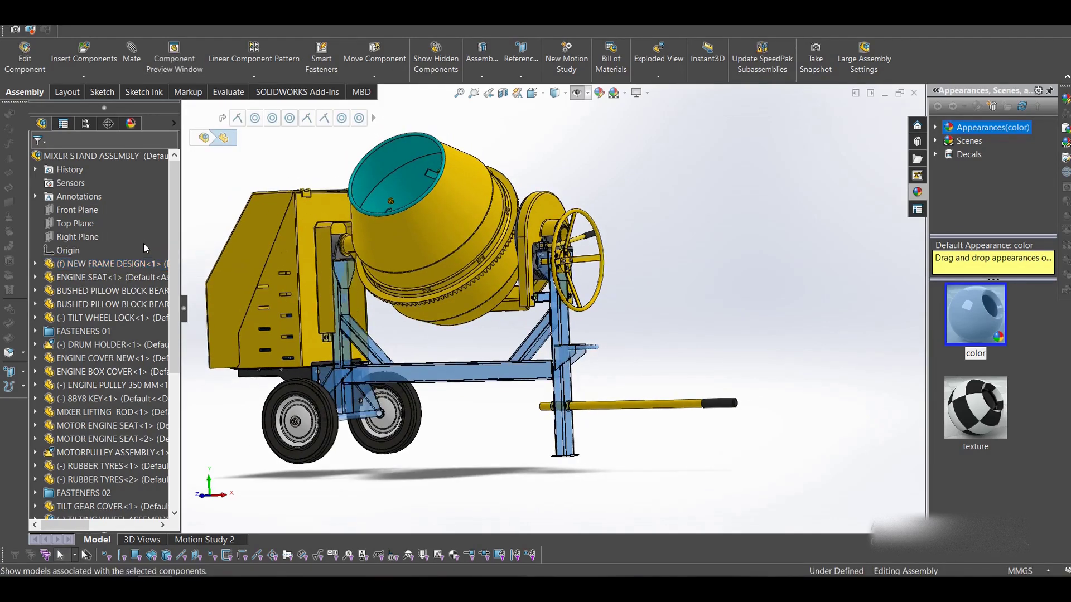
Step: Highlight the ENGINE SEAT with the NEW FRAME DESIGN component hidden, and restore the frame's visibility
{"action": "left_click", "coordinate": [90, 276]}
{"action": "left_click", "coordinate": [79, 264]}
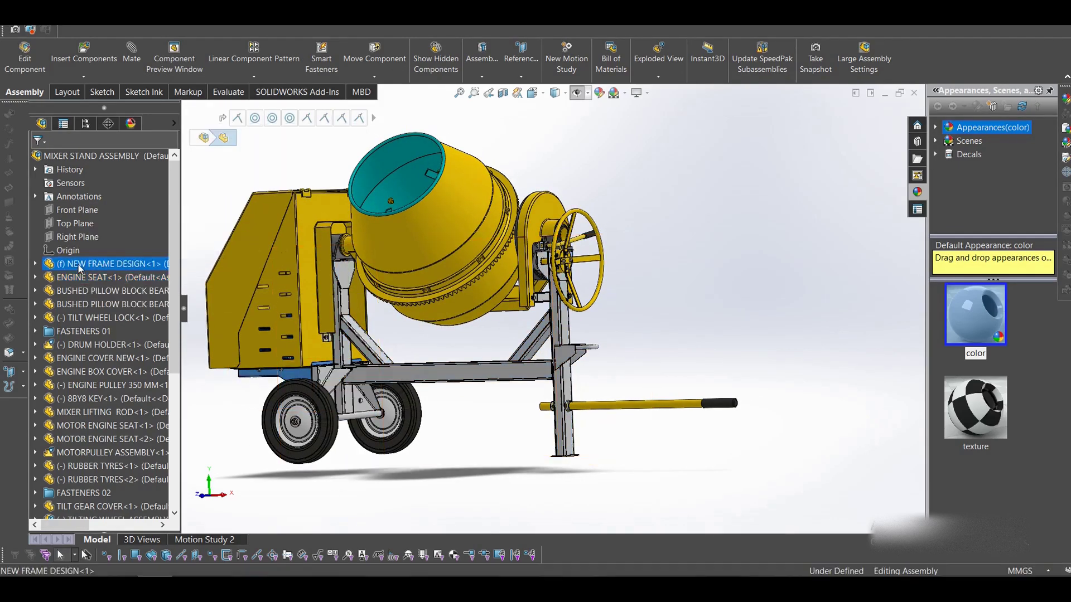
{"action": "scroll", "coordinate": [350, 264], "scroll_direction": "down", "scroll_amount": 1}
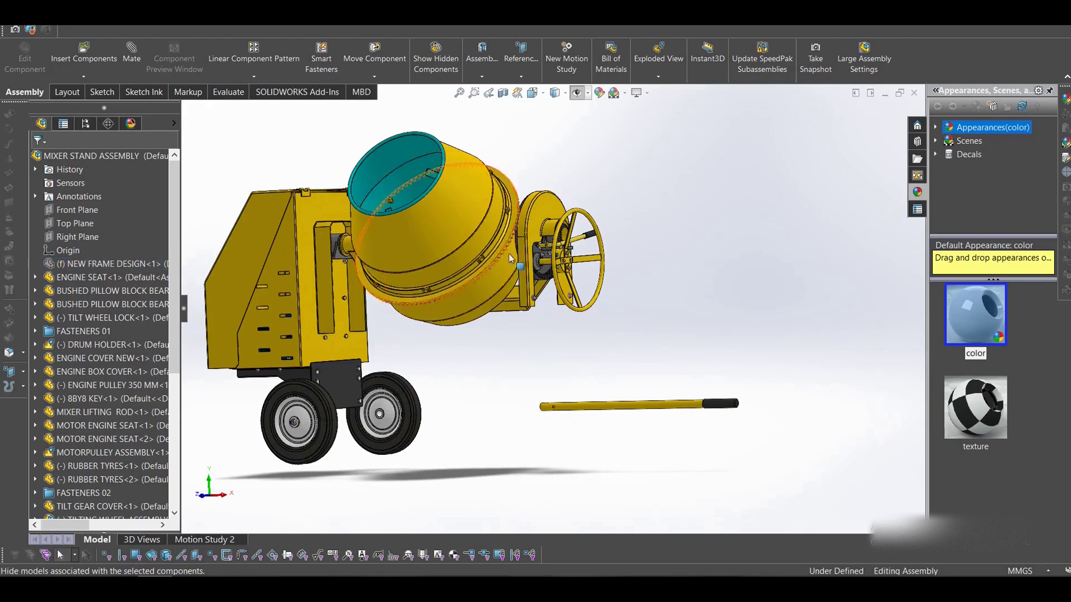
{"action": "left_click", "coordinate": [106, 282]}
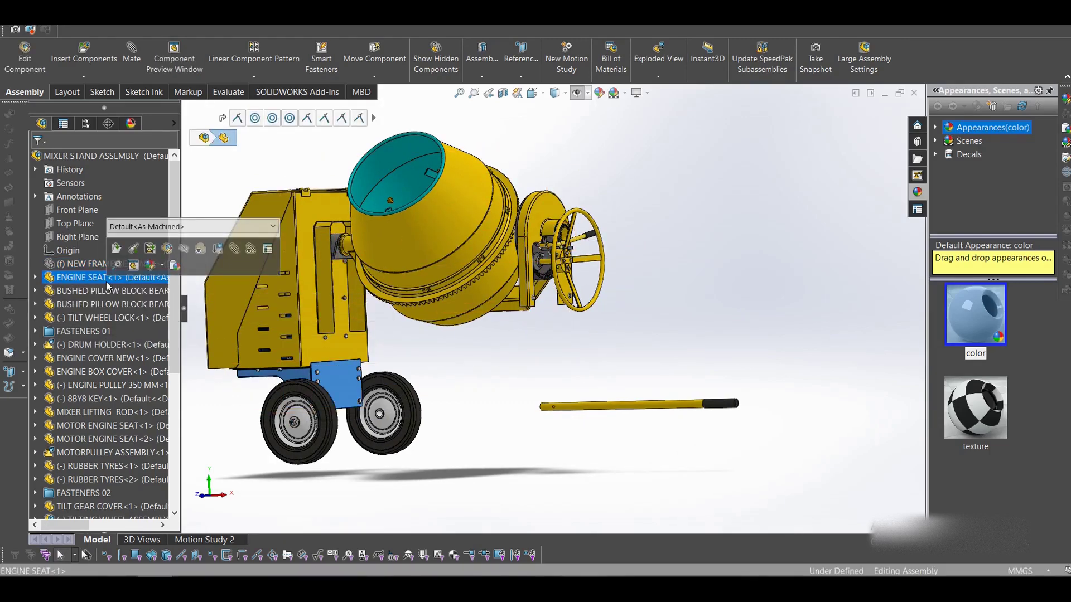
{"action": "left_click", "coordinate": [473, 352]}
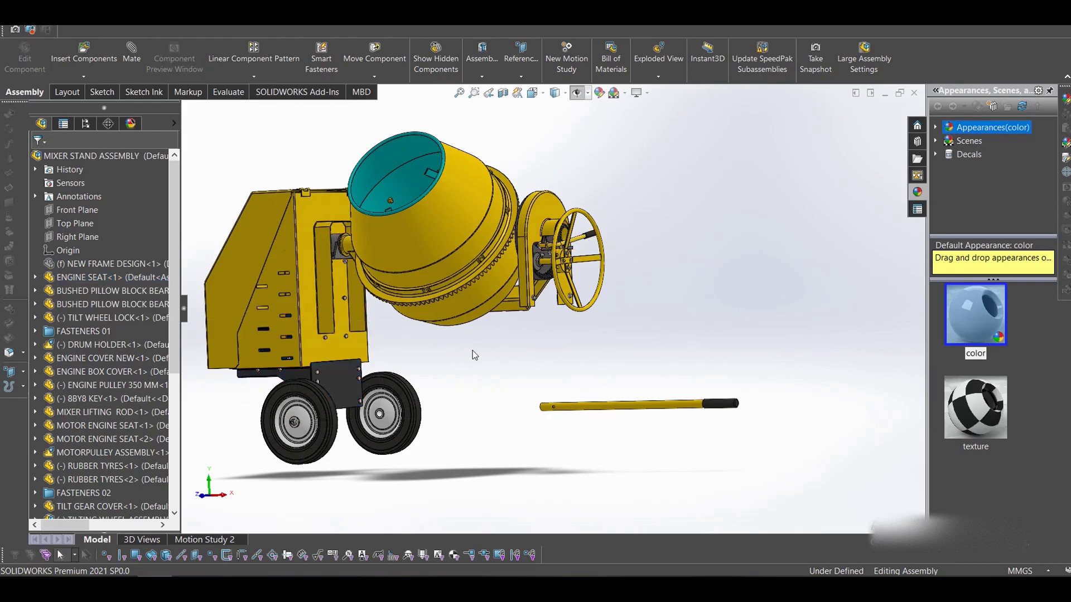
{"action": "left_click", "coordinate": [111, 264]}
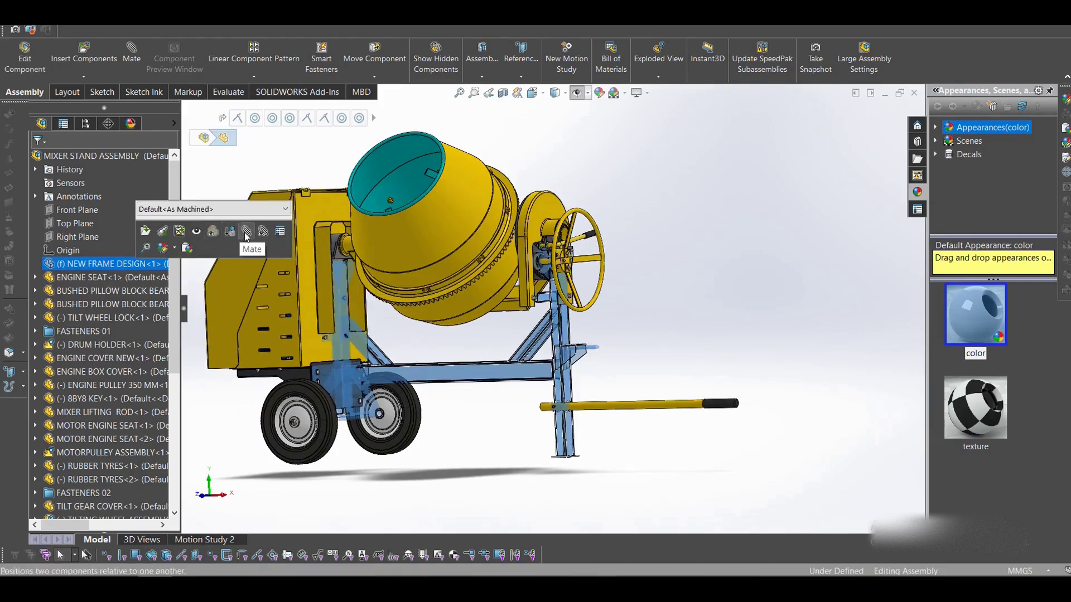
{"action": "left_click", "coordinate": [198, 228]}
{"action": "scroll", "coordinate": [503, 304], "scroll_direction": "up", "scroll_amount": 3}
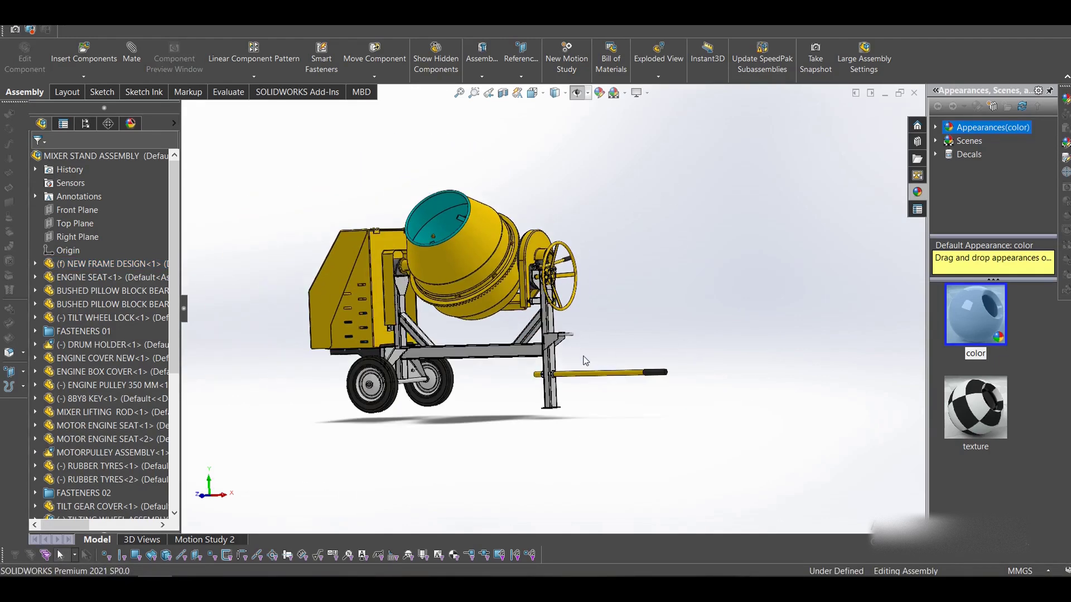
Step: Turn the cone mixer tilt wheel by its rim until the mixer drum stands upright
{"action": "scroll", "coordinate": [503, 304], "scroll_direction": "down", "scroll_amount": 7}
{"action": "middle_click_drag", "start_coordinate": [503, 303], "coordinate": [500, 405]}
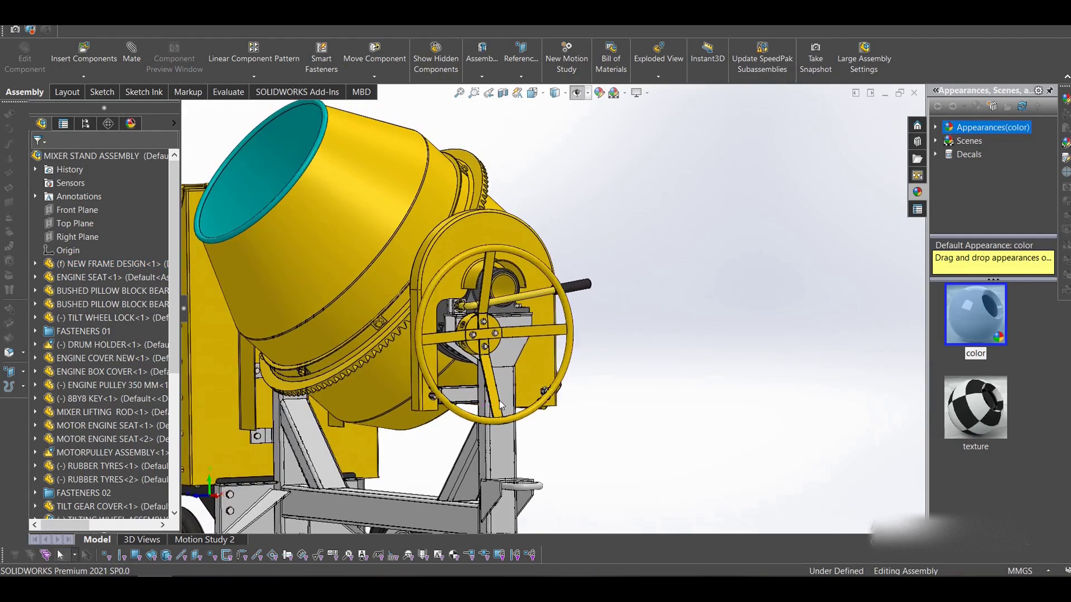
{"action": "left_click_drag", "start_coordinate": [555, 282], "coordinate": [434, 350]}
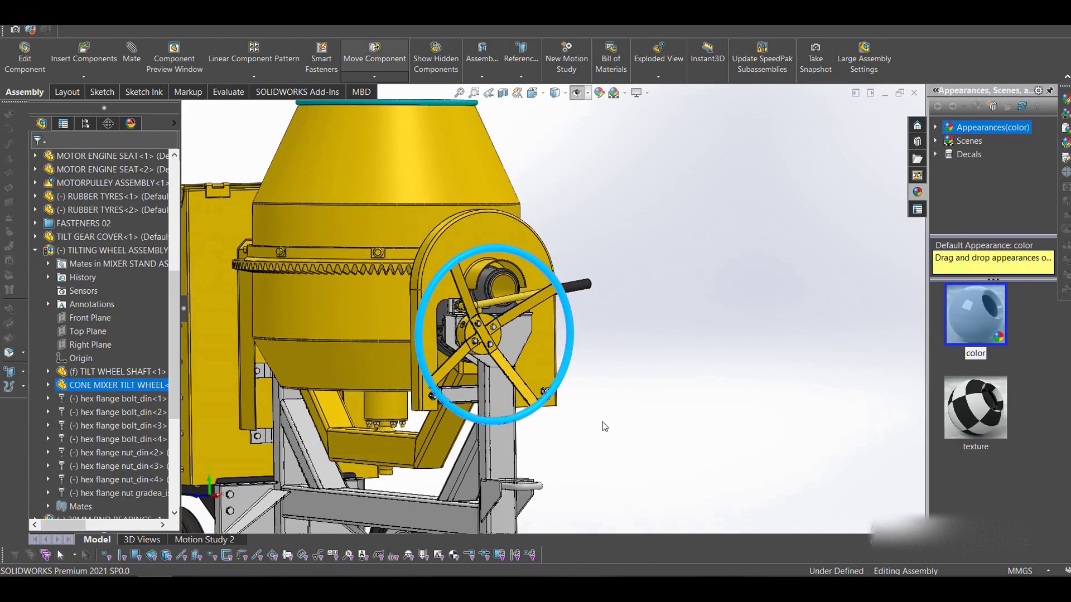
{"action": "left_click", "coordinate": [602, 422]}
{"action": "scroll", "coordinate": [429, 310], "scroll_direction": "up", "scroll_amount": 2}
{"action": "middle_click_drag", "start_coordinate": [428, 309], "coordinate": [447, 393]}
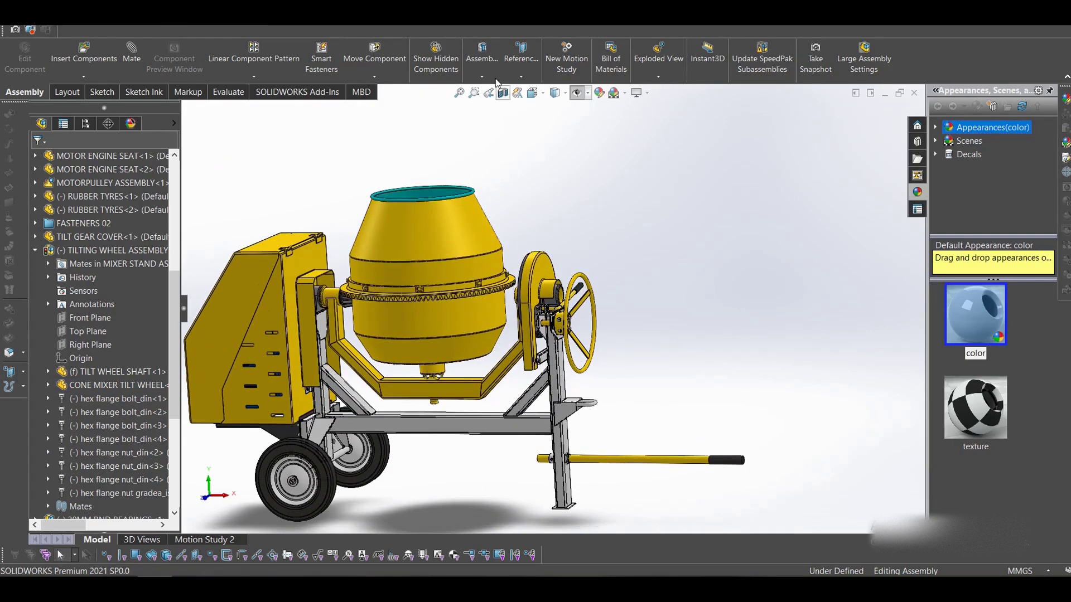
Step: Show the reference planes and cut a section view of the assembly along the Front Plane of the DRUM HOLDER
{"action": "left_click", "coordinate": [577, 96]}
{"action": "middle_click_drag", "start_coordinate": [578, 203], "coordinate": [616, 121]}
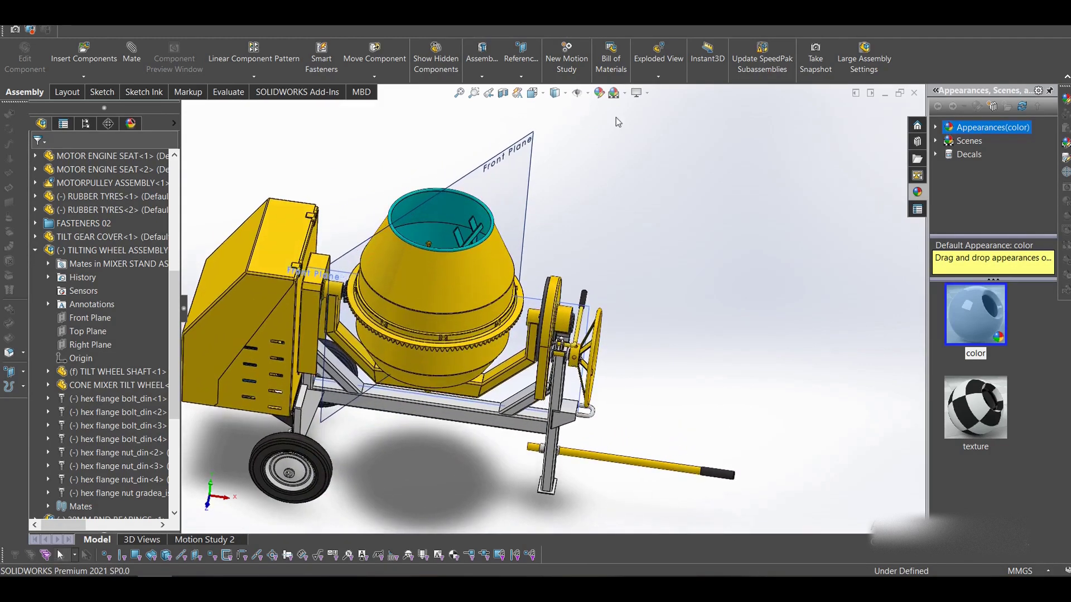
{"action": "left_click", "coordinate": [532, 93]}
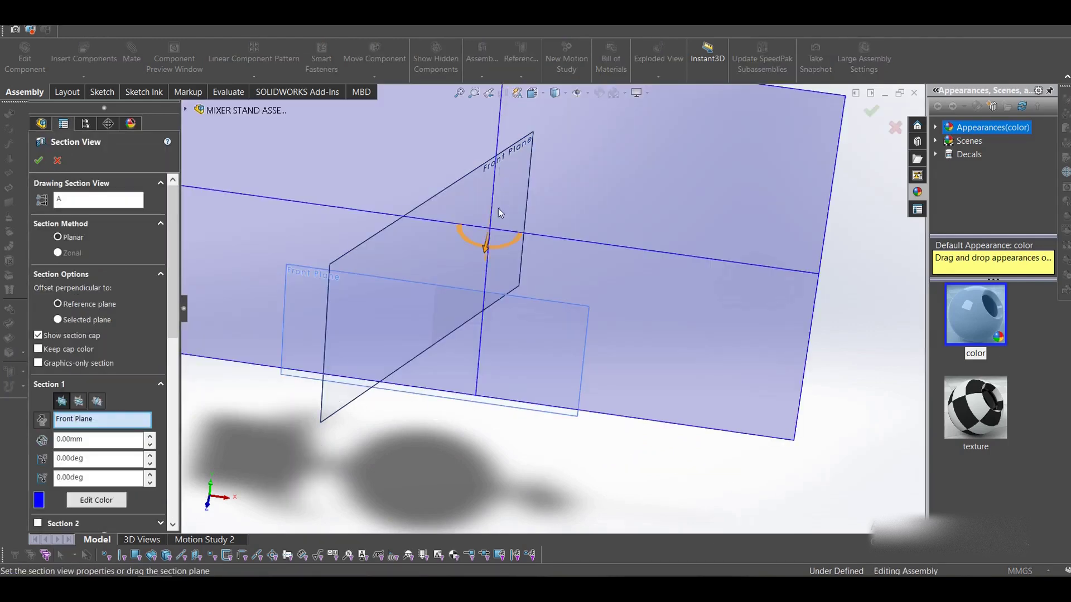
{"action": "scroll", "coordinate": [601, 275], "scroll_direction": "up", "scroll_amount": 4}
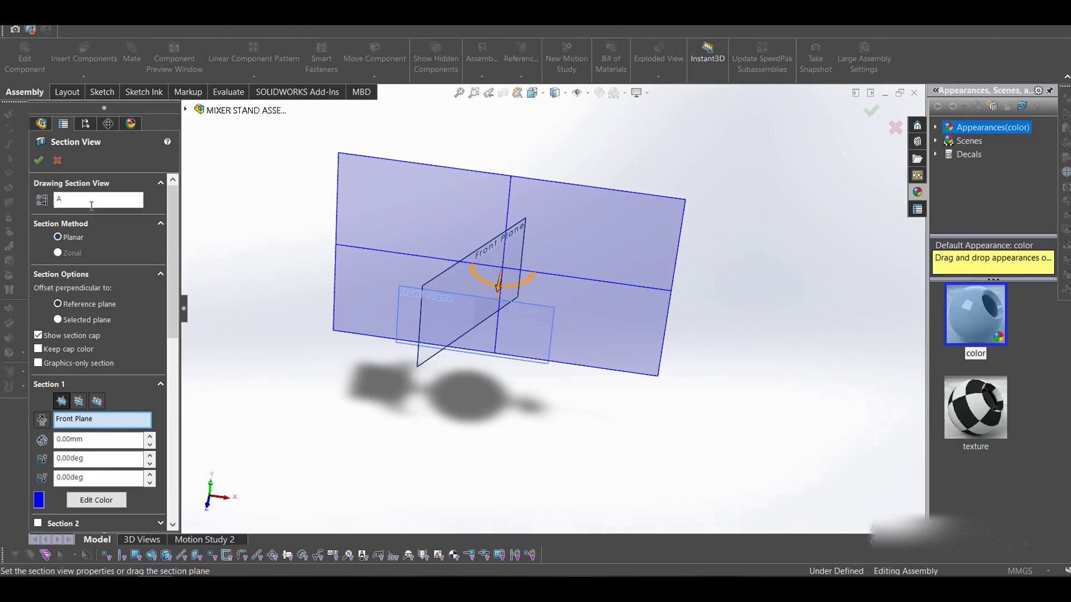
{"action": "right_click", "coordinate": [103, 417]}
{"action": "left_click", "coordinate": [173, 424]}
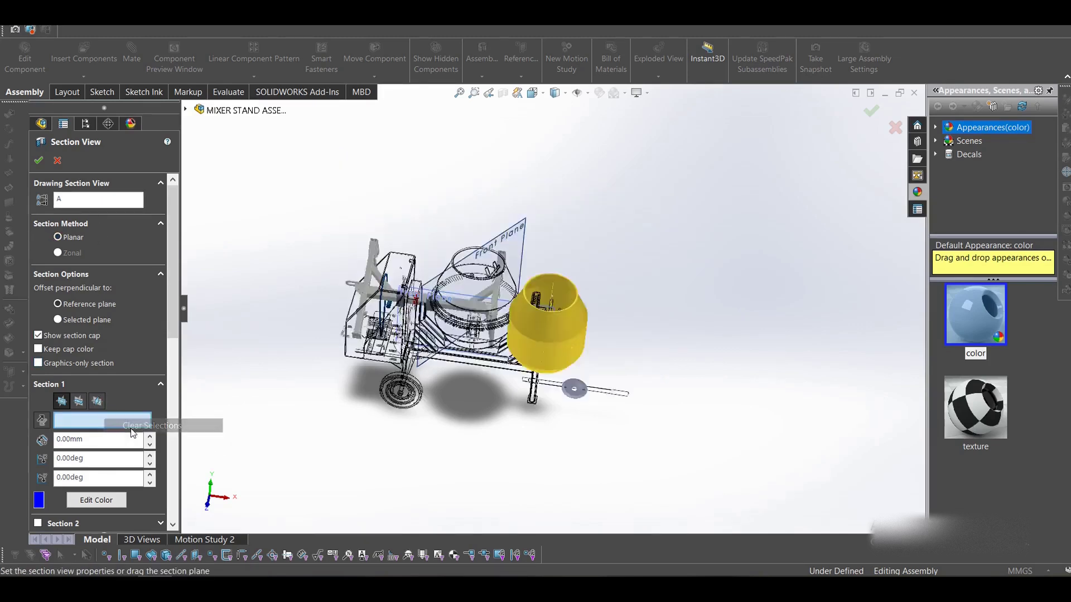
{"action": "scroll", "coordinate": [524, 251], "scroll_direction": "down", "scroll_amount": 4}
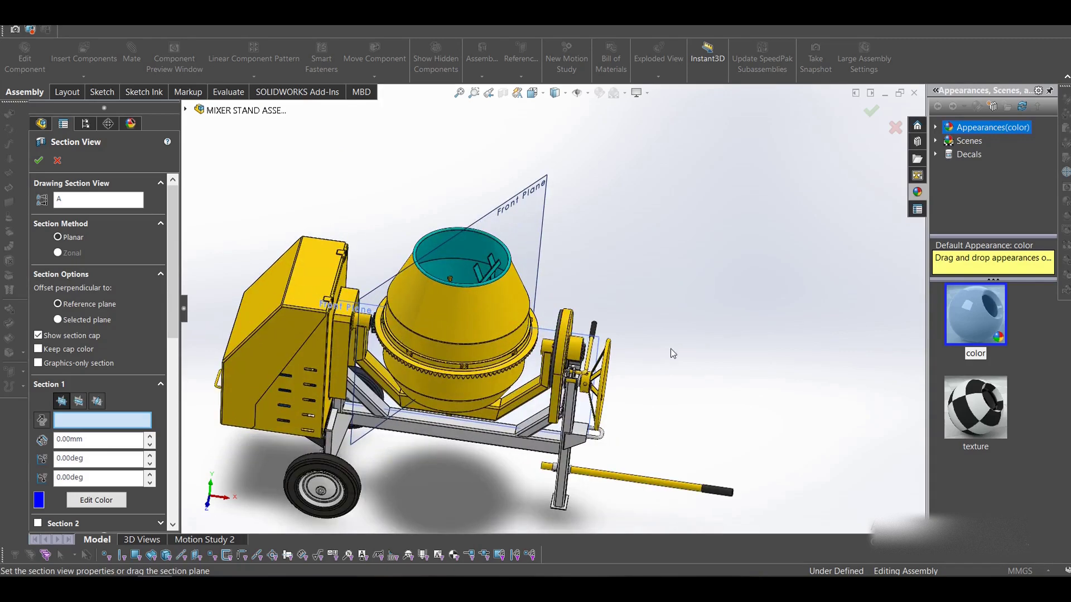
{"action": "left_click", "coordinate": [599, 342]}
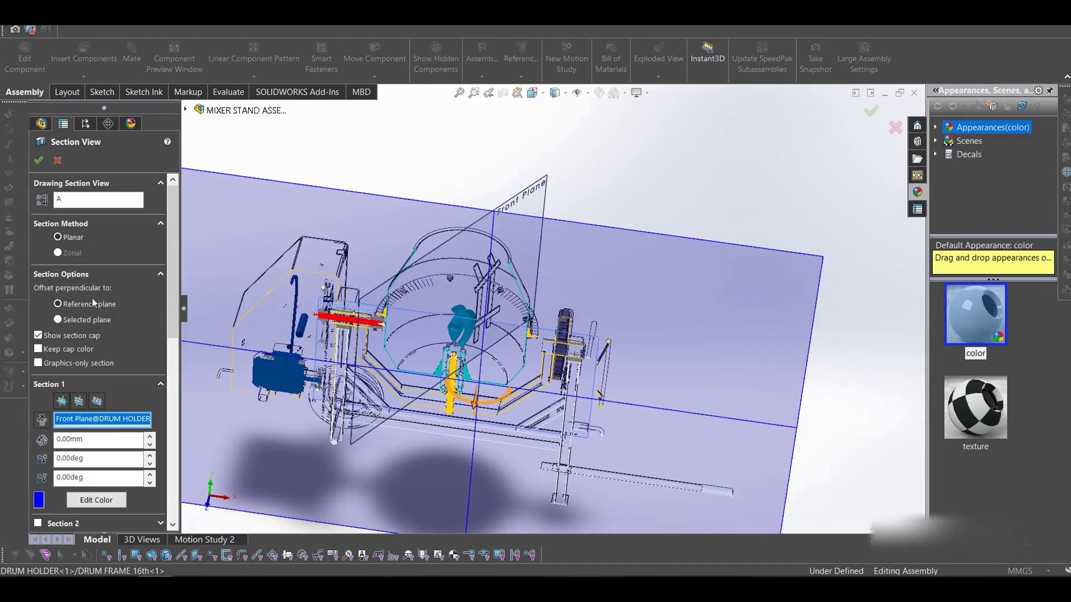
{"action": "left_click", "coordinate": [39, 161]}
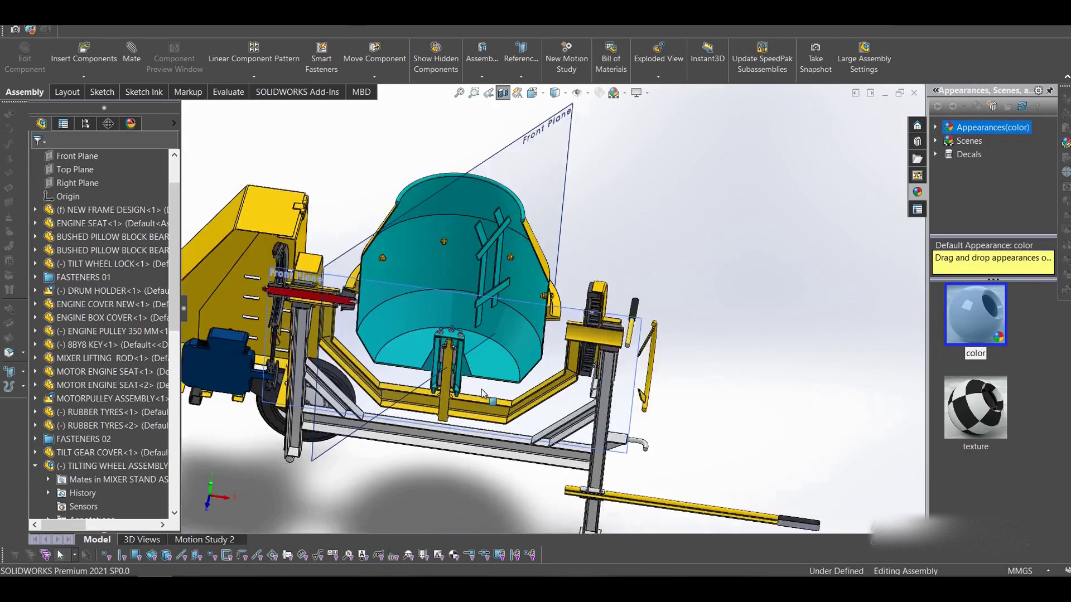
Step: Hide the reference planes in the sectioned mixer assembly
{"action": "scroll", "coordinate": [473, 393], "scroll_direction": "down", "scroll_amount": 3}
{"action": "scroll", "coordinate": [471, 392], "scroll_direction": "up", "scroll_amount": 2}
{"action": "middle_click_drag", "start_coordinate": [470, 391], "coordinate": [470, 309]}
{"action": "scroll", "coordinate": [522, 308], "scroll_direction": "up", "scroll_amount": 4}
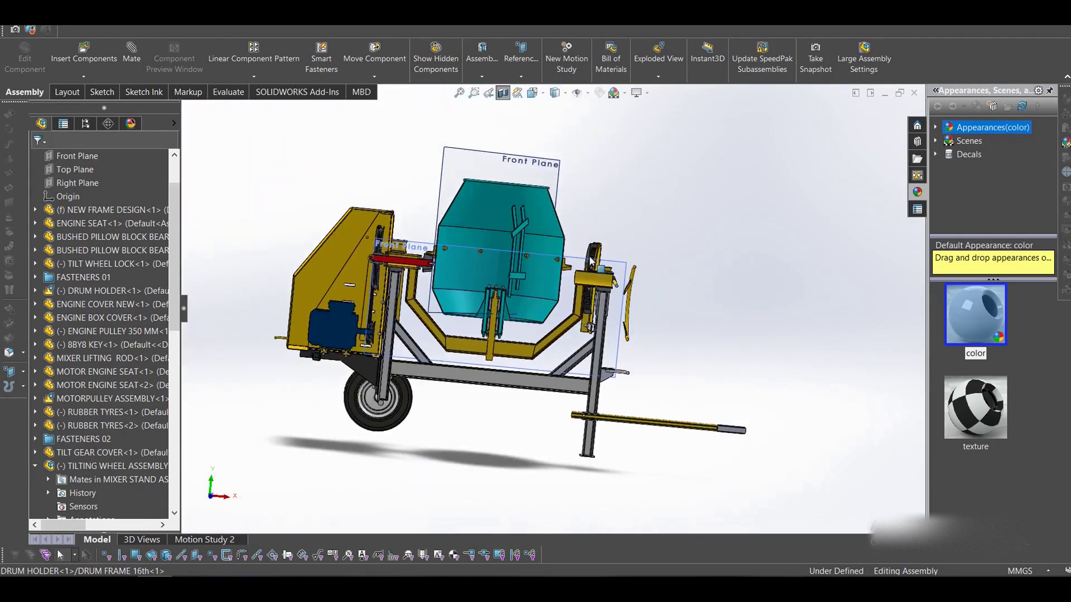
{"action": "left_click", "coordinate": [577, 95]}
Step: Examine the sectioned drum support, bearings, drive shaft, pulleys and belt to see how the motor drives the drum
{"action": "scroll", "coordinate": [489, 305], "scroll_direction": "down", "scroll_amount": 4}
{"action": "middle_click_drag", "start_coordinate": [345, 343], "coordinate": [530, 276]}
{"action": "scroll", "coordinate": [351, 380], "scroll_direction": "up", "scroll_amount": 5}
{"action": "scroll", "coordinate": [531, 275], "scroll_direction": "down", "scroll_amount": 4}
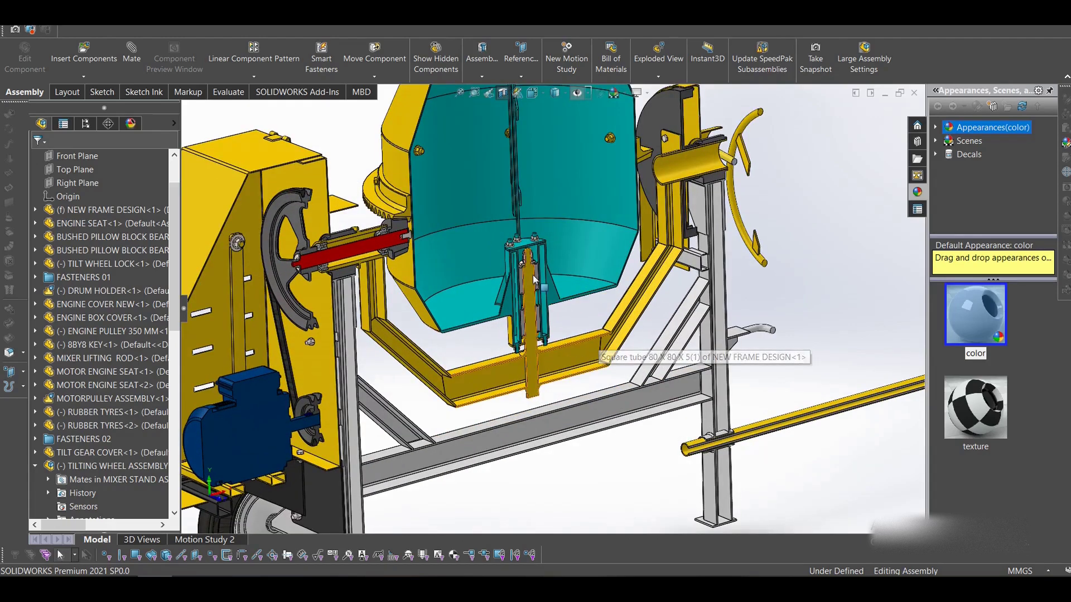
{"action": "scroll", "coordinate": [370, 341], "scroll_direction": "up", "scroll_amount": 3}
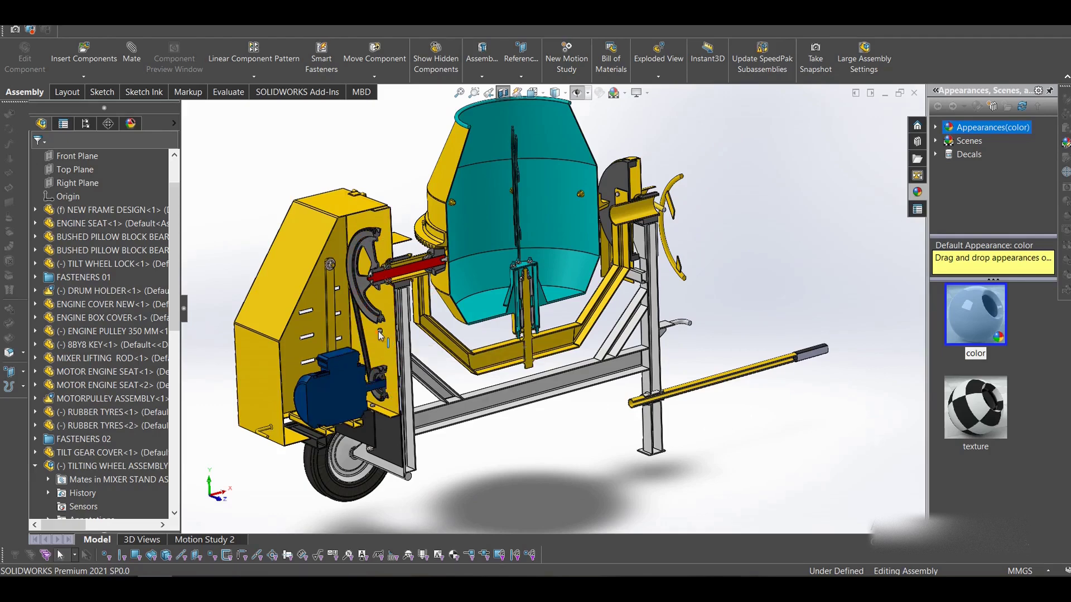
{"action": "scroll", "coordinate": [540, 301], "scroll_direction": "down", "scroll_amount": 4}
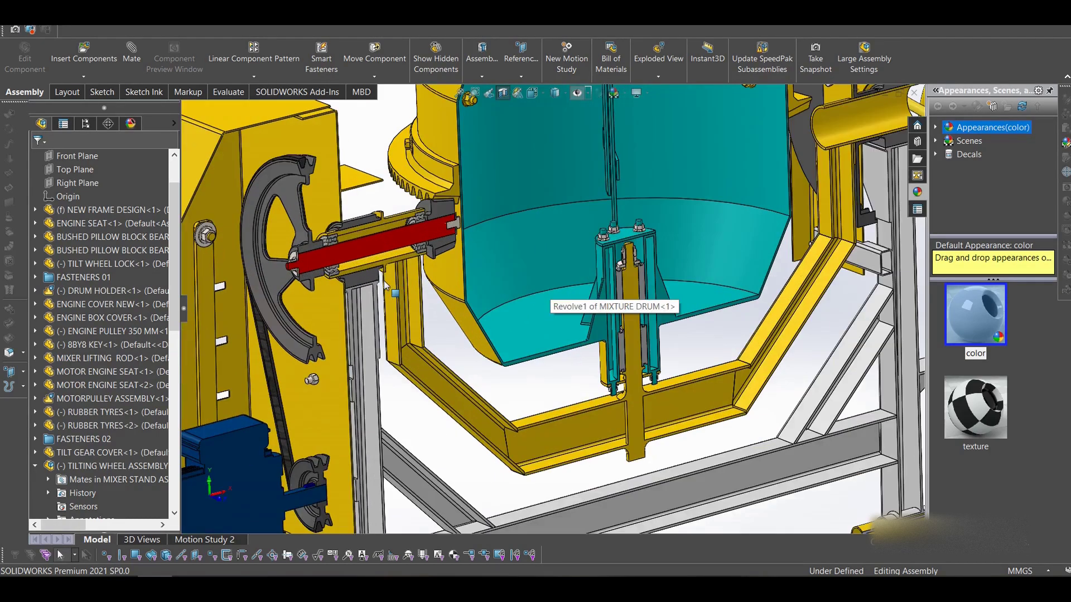
{"action": "scroll", "coordinate": [467, 301], "scroll_direction": "up", "scroll_amount": 1}
{"action": "middle_click_drag", "start_coordinate": [467, 301], "coordinate": [373, 360]}
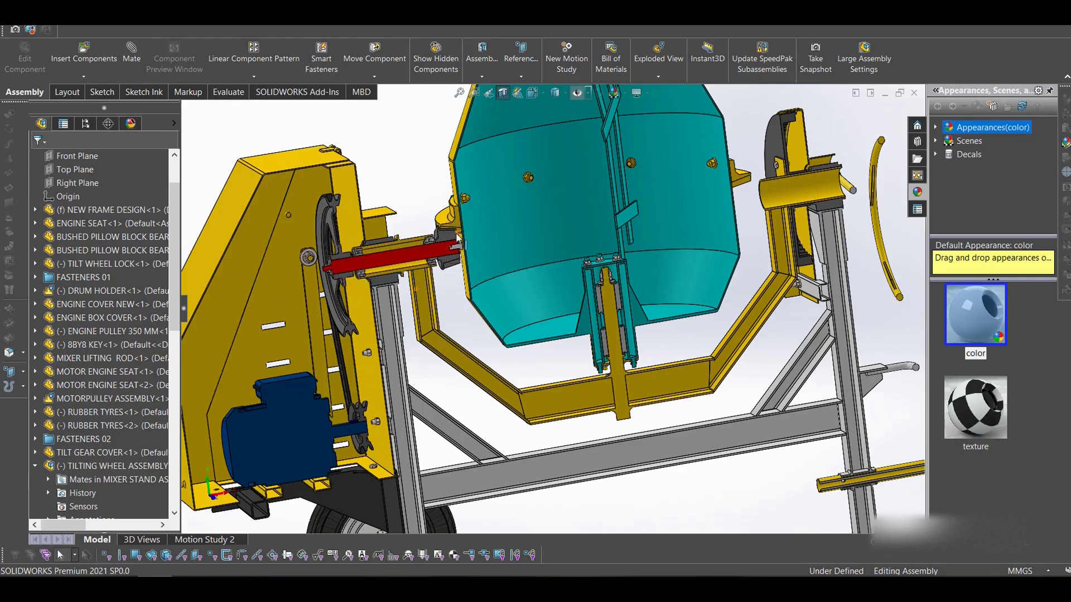
Step: Tip the sectioned mixer drum over until its mouth faces down, and swing it back upright
{"action": "scroll", "coordinate": [457, 238], "scroll_direction": "down", "scroll_amount": 5}
{"action": "left_click_drag", "start_coordinate": [378, 185], "coordinate": [463, 237]}
{"action": "scroll", "coordinate": [434, 256], "scroll_direction": "up", "scroll_amount": 5}
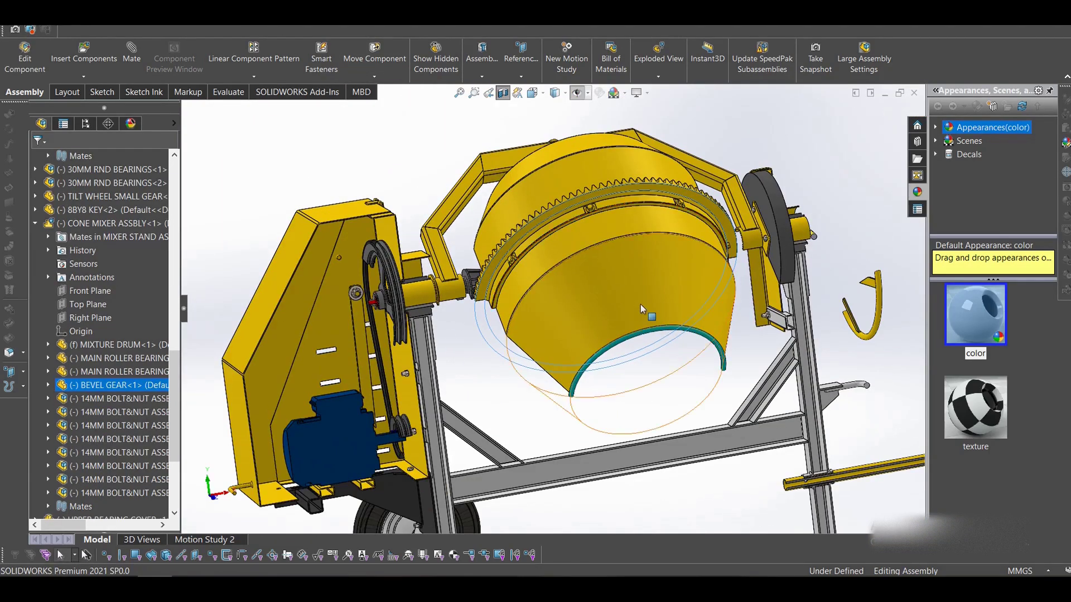
{"action": "left_click_drag", "start_coordinate": [640, 303], "coordinate": [624, 169]}
{"action": "left_click_drag", "start_coordinate": [534, 293], "coordinate": [627, 513]}
Step: Highlight the pinion gear and the drum's bevel gear in the section to examine how they mesh
{"action": "scroll", "coordinate": [504, 366], "scroll_direction": "down", "scroll_amount": 3}
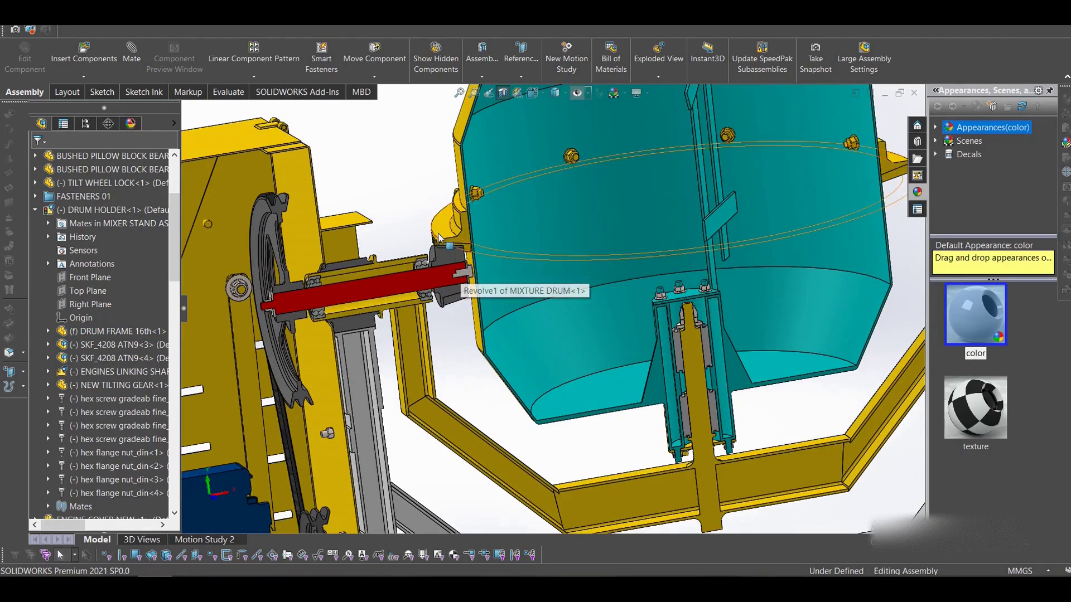
{"action": "left_click", "coordinate": [446, 266]}
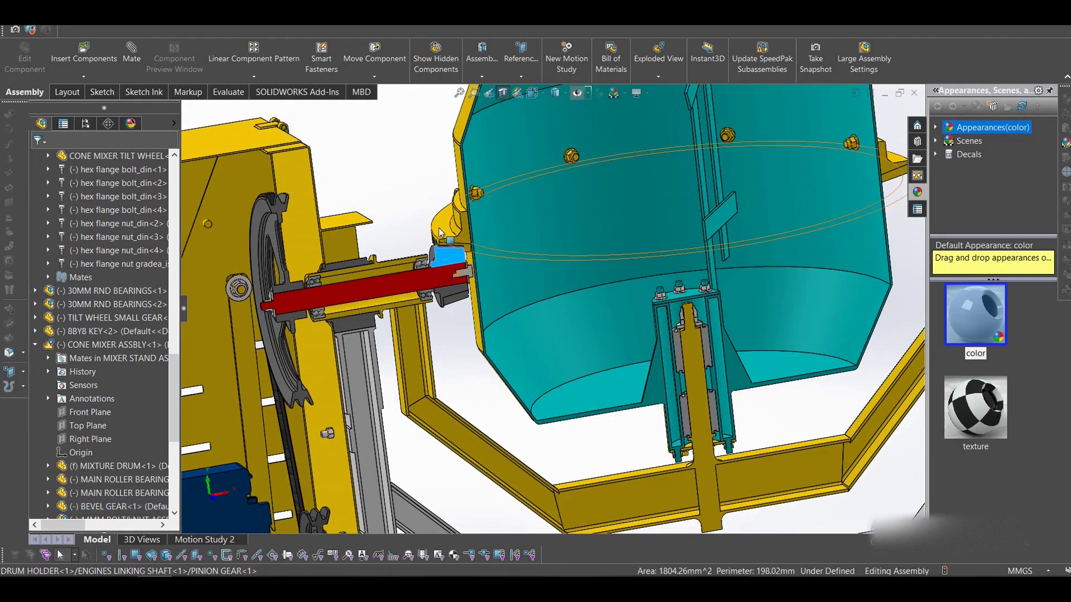
{"action": "scroll", "coordinate": [486, 306], "scroll_direction": "up", "scroll_amount": 2}
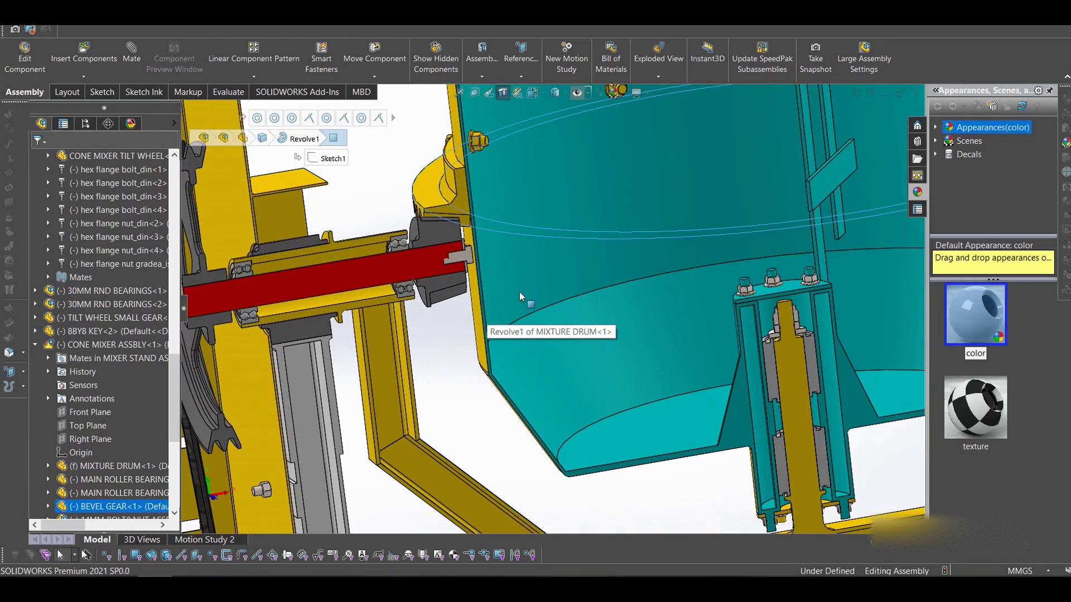
{"action": "scroll", "coordinate": [520, 292], "scroll_direction": "up", "scroll_amount": 4}
{"action": "middle_click_drag", "start_coordinate": [630, 413], "coordinate": [610, 414]}
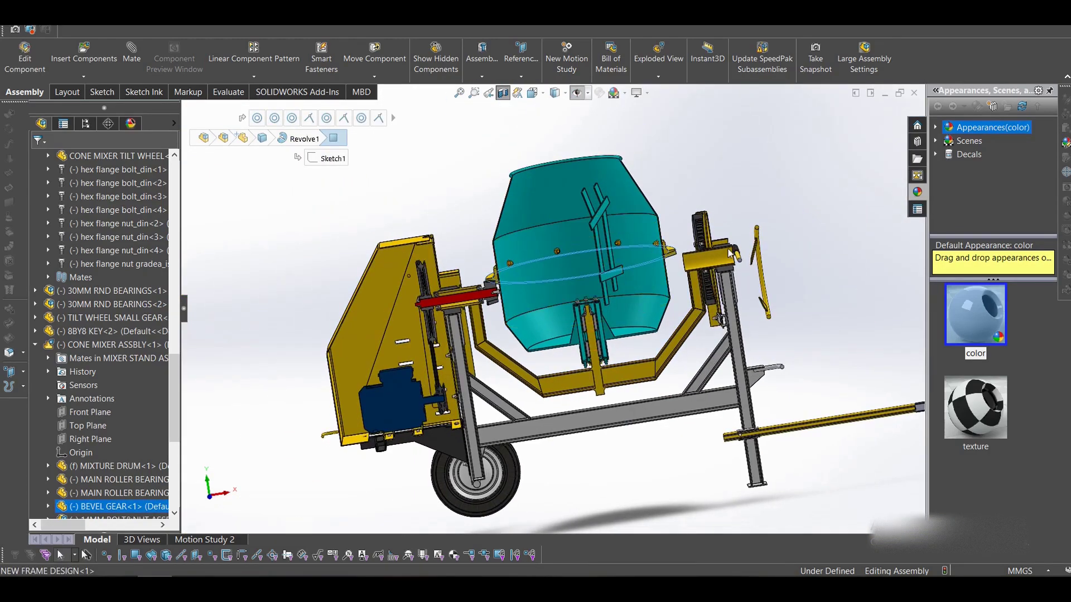
Step: Examine the sectioned support shaft at the drum's base, including its bearings, upper bearing cover and retaining nuts
{"action": "scroll", "coordinate": [599, 348], "scroll_direction": "down", "scroll_amount": 3}
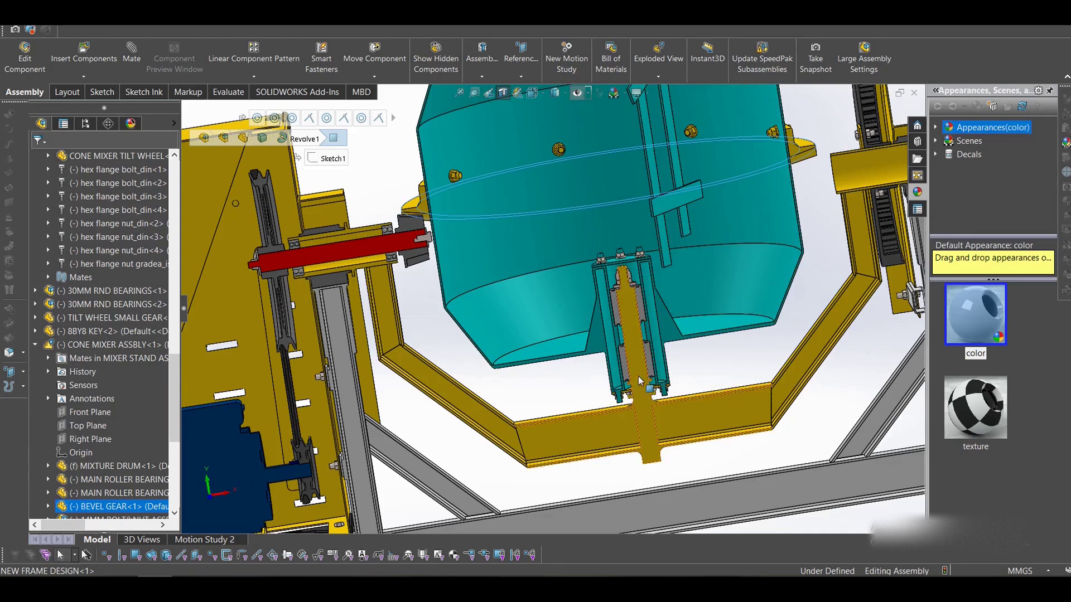
{"action": "scroll", "coordinate": [709, 342], "scroll_direction": "down", "scroll_amount": 3}
{"action": "scroll", "coordinate": [685, 269], "scroll_direction": "down", "scroll_amount": 3}
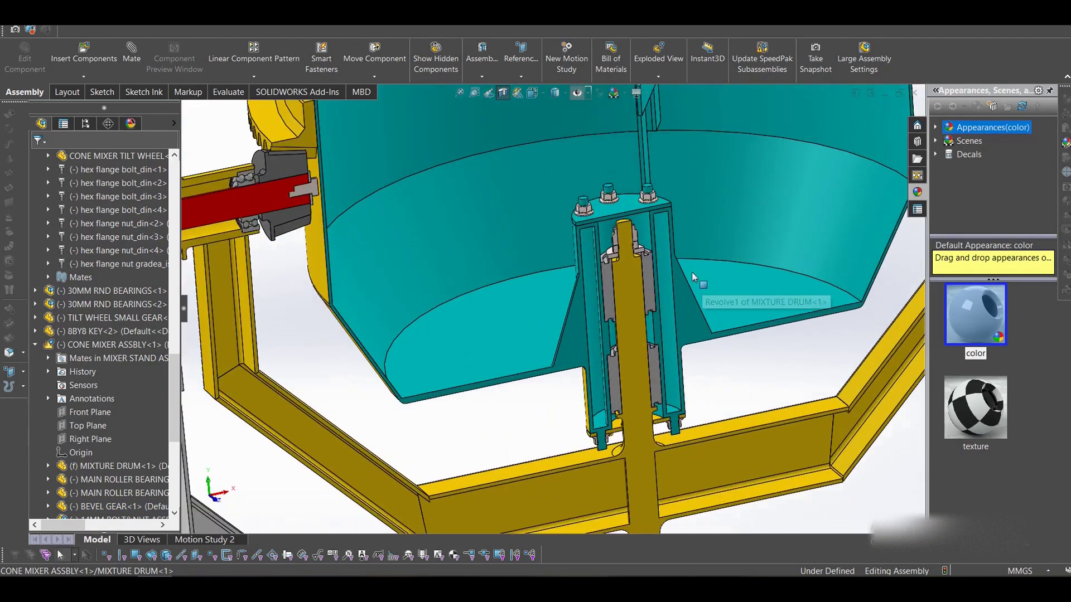
{"action": "scroll", "coordinate": [590, 211], "scroll_direction": "down", "scroll_amount": 2}
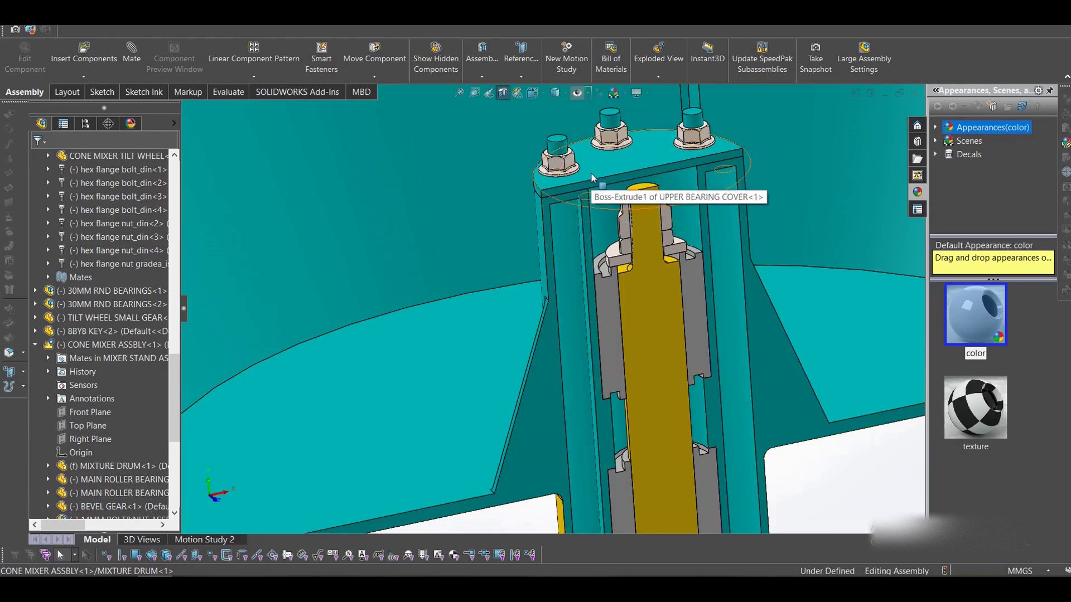
{"action": "scroll", "coordinate": [678, 153], "scroll_direction": "up", "scroll_amount": 2}
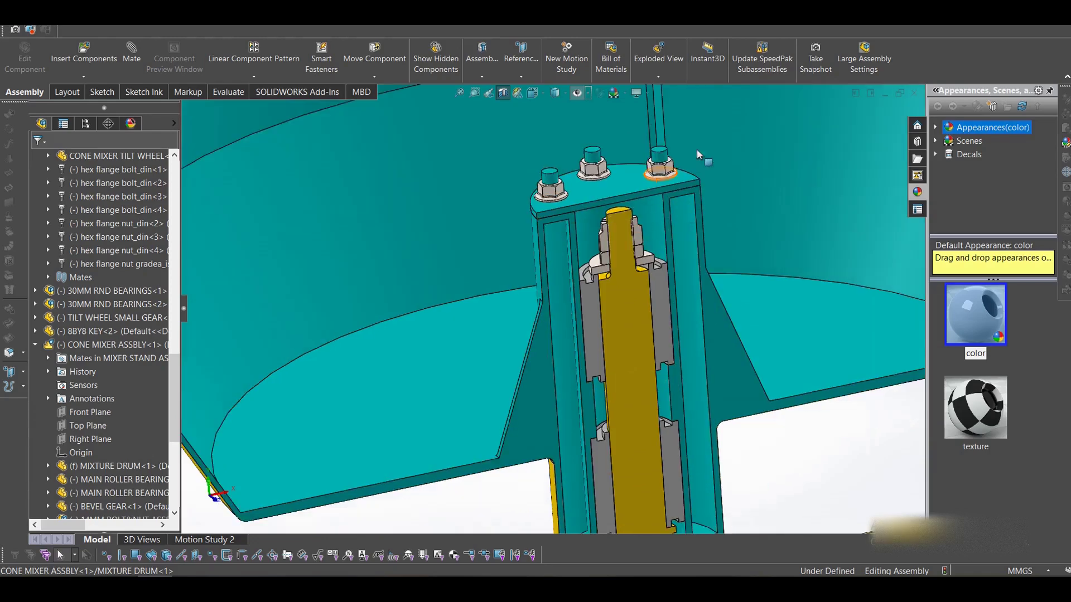
{"action": "scroll", "coordinate": [691, 396], "scroll_direction": "down", "scroll_amount": 2}
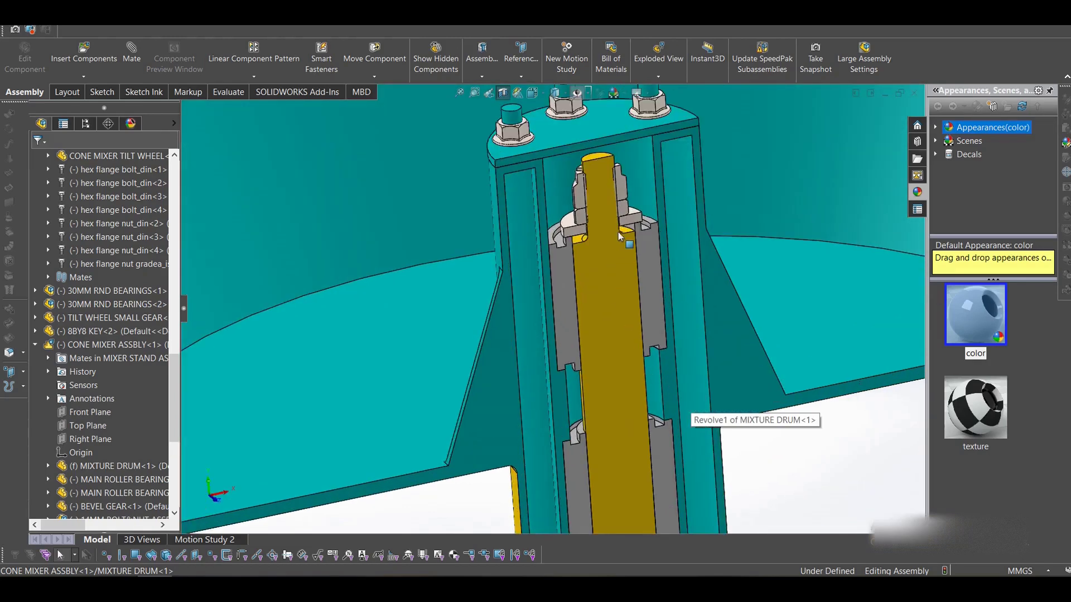
{"action": "scroll", "coordinate": [620, 226], "scroll_direction": "down", "scroll_amount": 2}
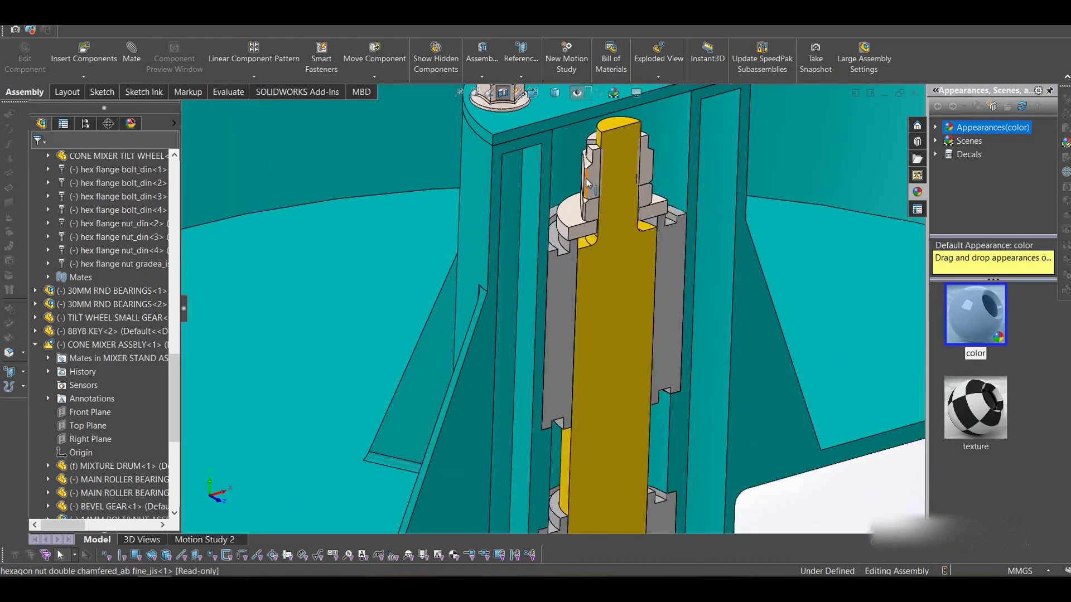
{"action": "scroll", "coordinate": [587, 190], "scroll_direction": "up", "scroll_amount": 5}
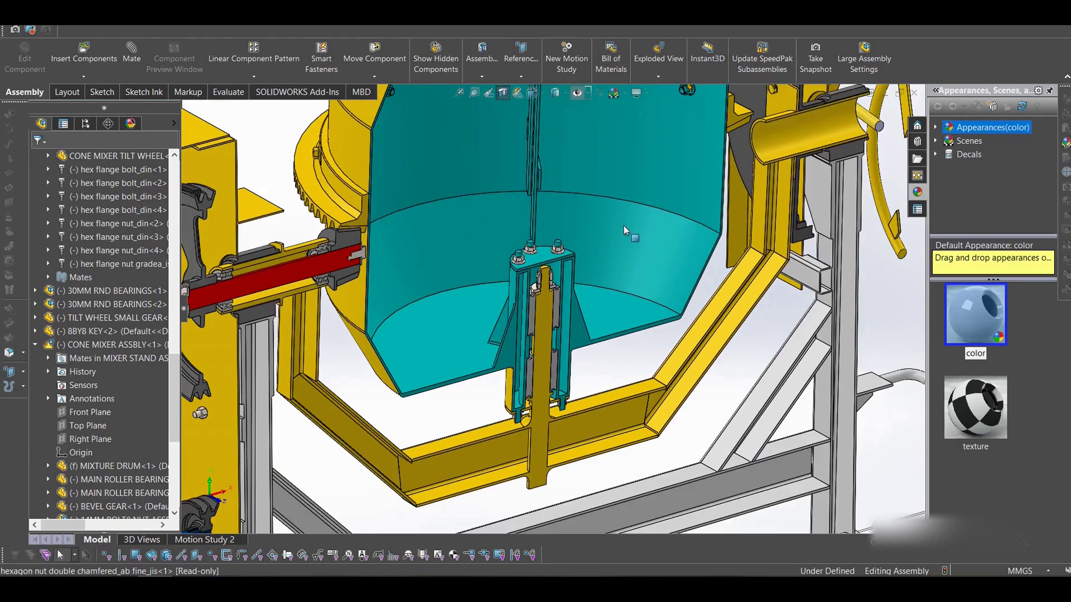
Step: Highlight the engine linking shaft and the bushed pillow block bearing around it to examine how they carry the drum holder
{"action": "scroll", "coordinate": [623, 229], "scroll_direction": "up", "scroll_amount": 5}
{"action": "scroll", "coordinate": [441, 313], "scroll_direction": "down", "scroll_amount": 4}
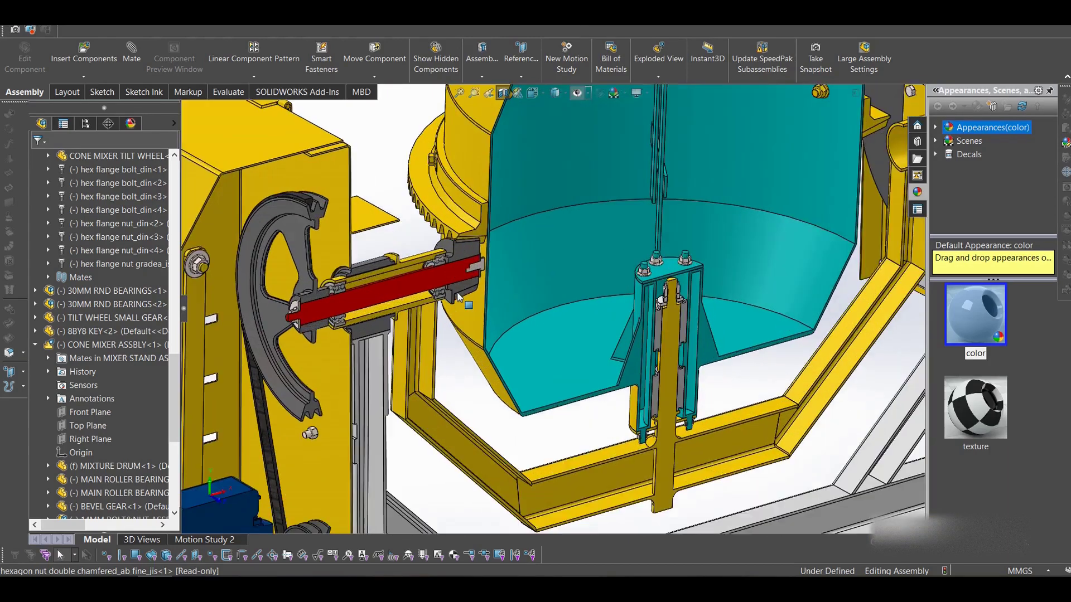
{"action": "left_click", "coordinate": [406, 277]}
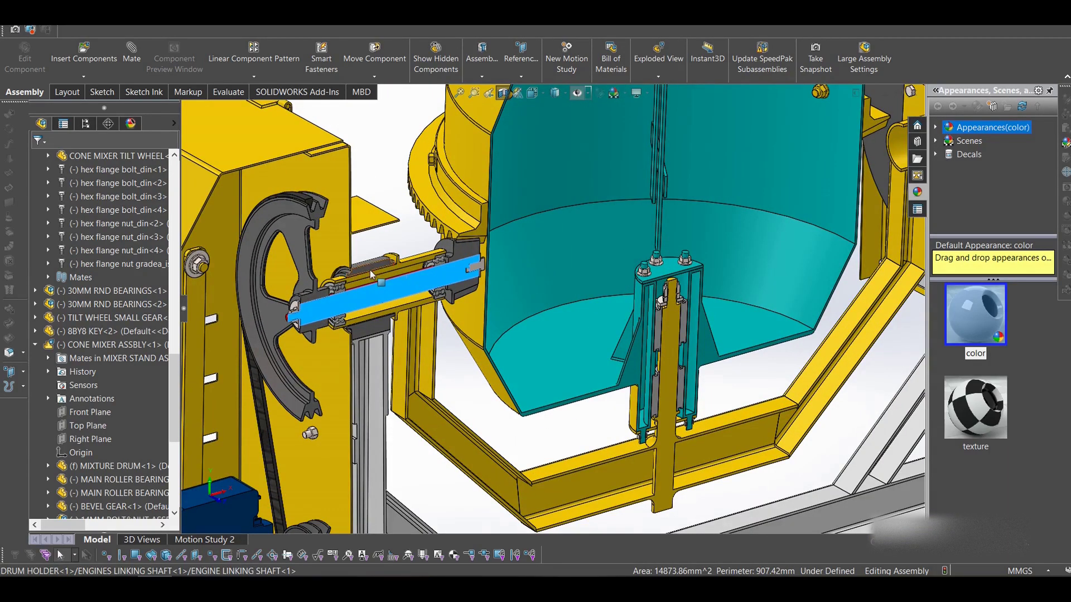
{"action": "left_click", "coordinate": [381, 331]}
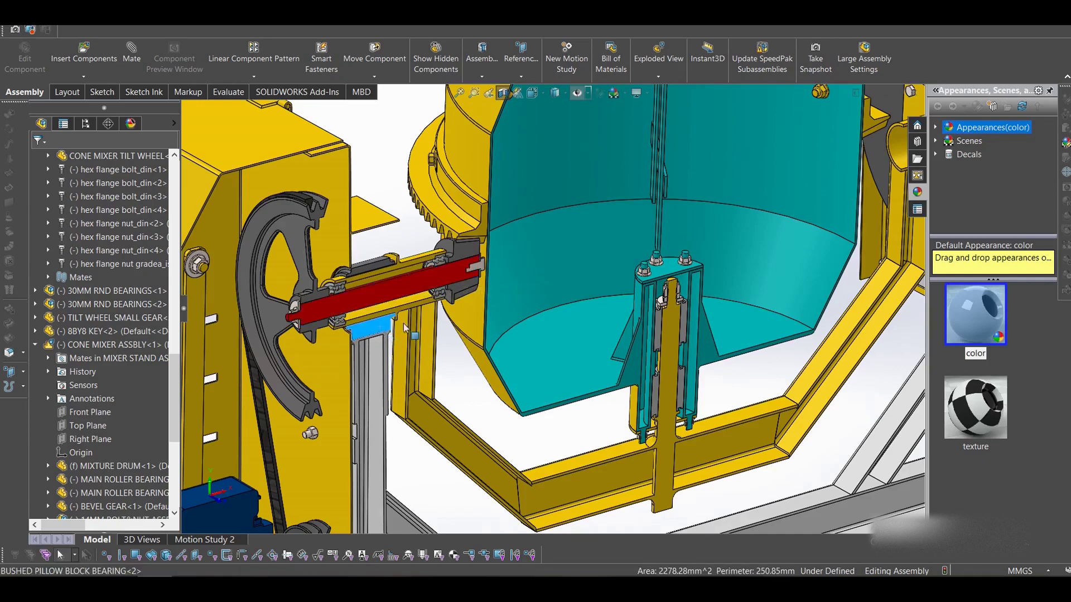
{"action": "left_click_drag", "start_coordinate": [601, 374], "coordinate": [596, 339]}
{"action": "scroll", "coordinate": [342, 290], "scroll_direction": "down", "scroll_amount": 3}
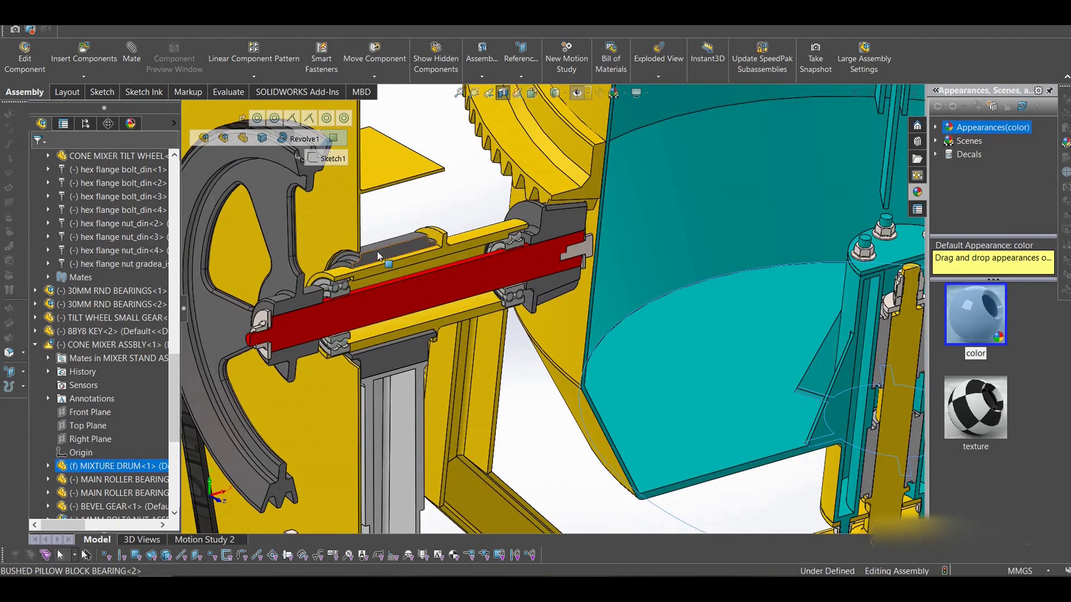
Step: List the pillow block bearing's mates, try locking the rotation of its Concentric5 mate with the frame, and move the drum slightly
{"action": "left_click", "coordinate": [378, 255]}
{"action": "left_click", "coordinate": [385, 244]}
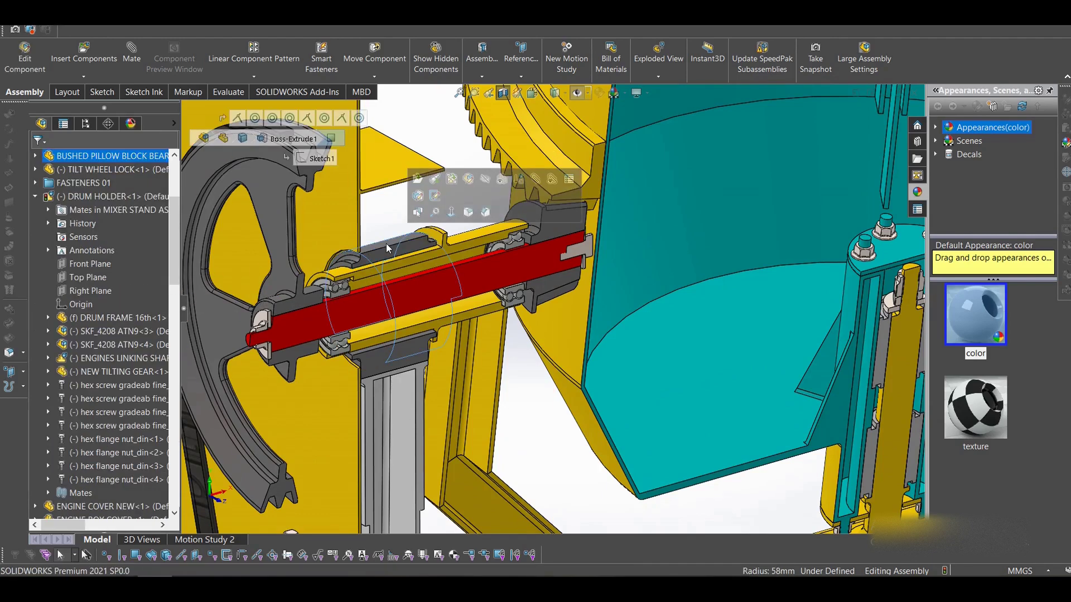
{"action": "left_click", "coordinate": [35, 156]}
{"action": "left_click", "coordinate": [50, 169]}
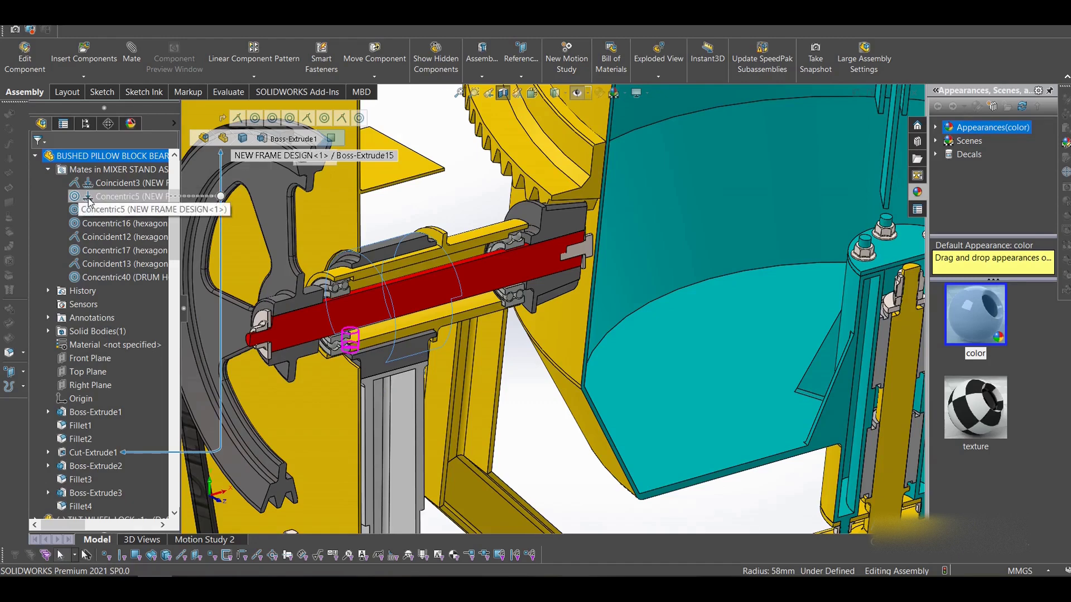
{"action": "left_click", "coordinate": [89, 200]}
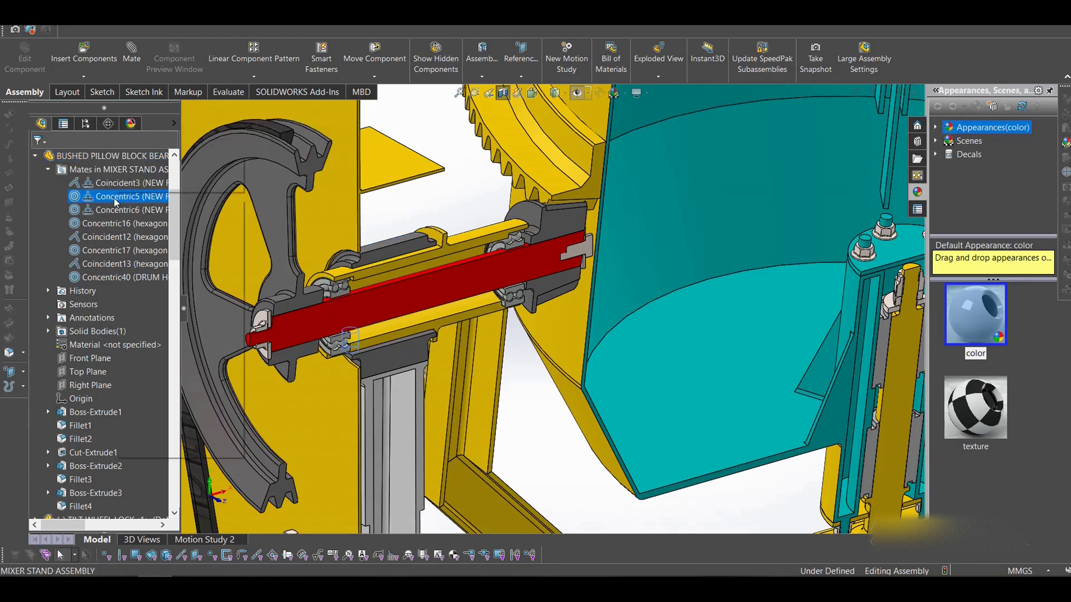
{"action": "right_click", "coordinate": [118, 201]}
{"action": "left_click", "coordinate": [142, 220]}
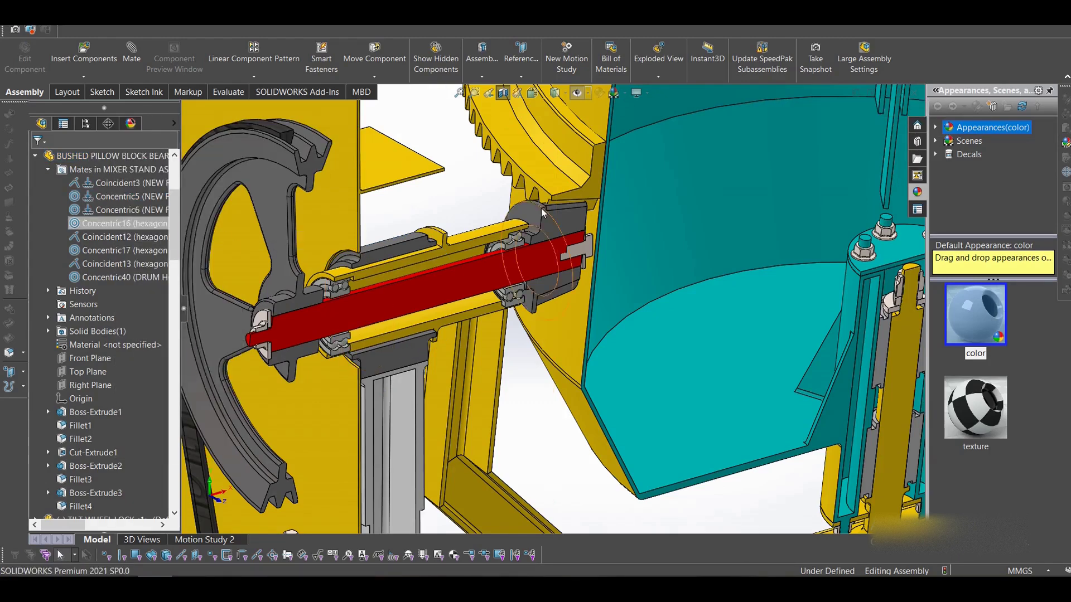
{"action": "left_click_drag", "start_coordinate": [701, 464], "coordinate": [724, 435]}
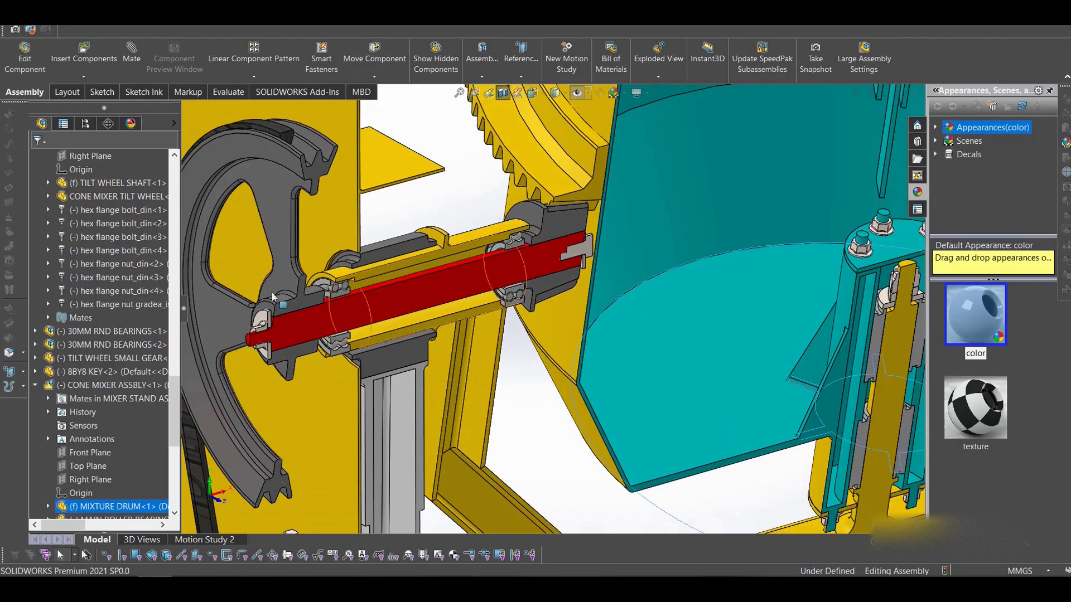
Step: Reselect the pillow block bearing and apply Lock Rotation to its Concentric5 mate
{"action": "scroll", "coordinate": [88, 193], "scroll_direction": "up", "scroll_amount": 3}
{"action": "left_click", "coordinate": [400, 243]}
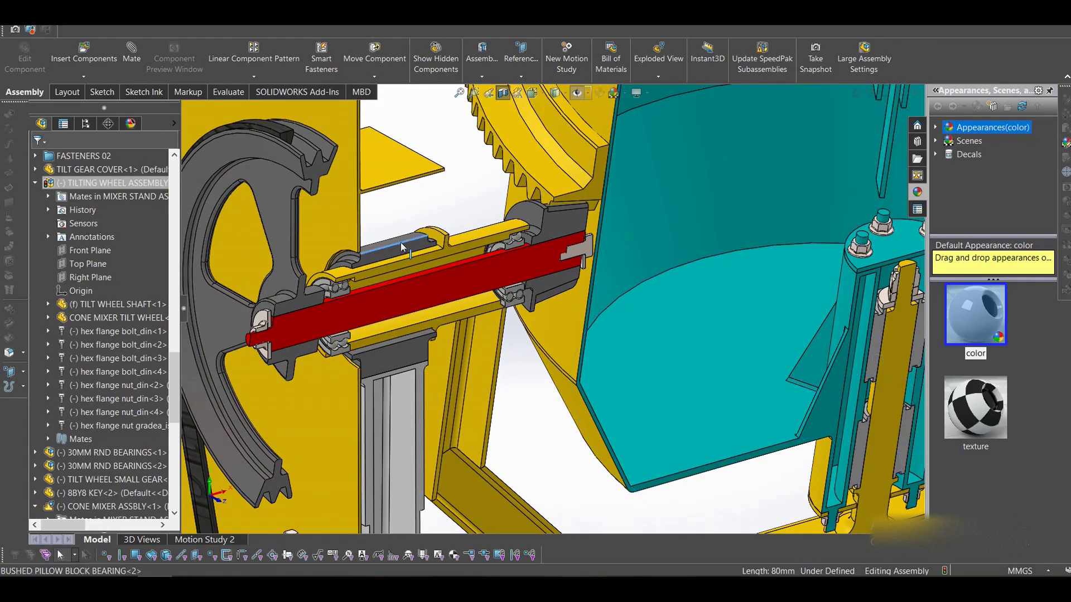
{"action": "left_click", "coordinate": [401, 236]}
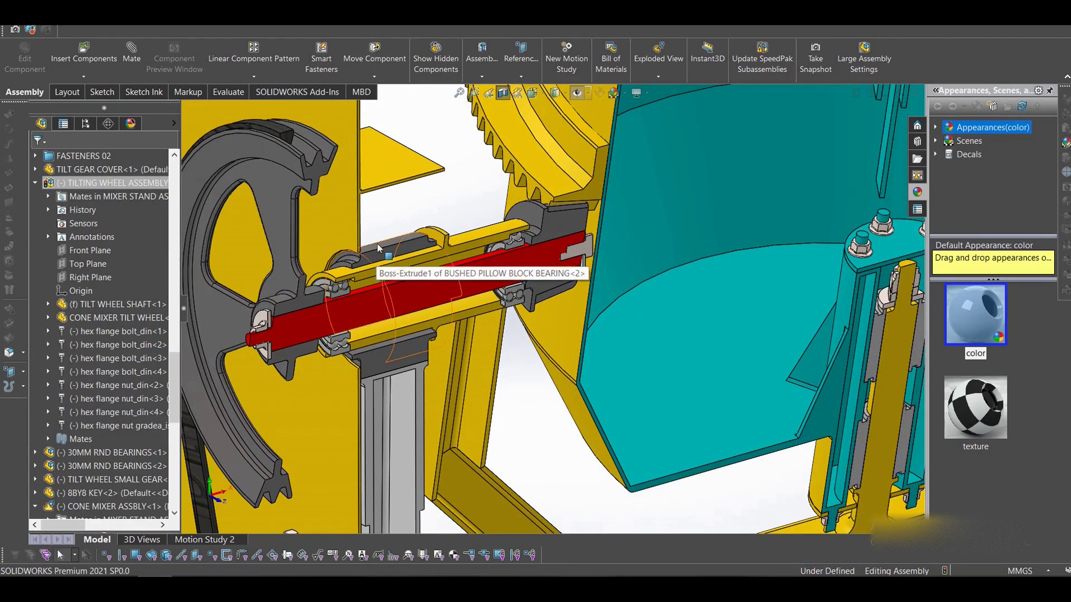
{"action": "right_click", "coordinate": [97, 196]}
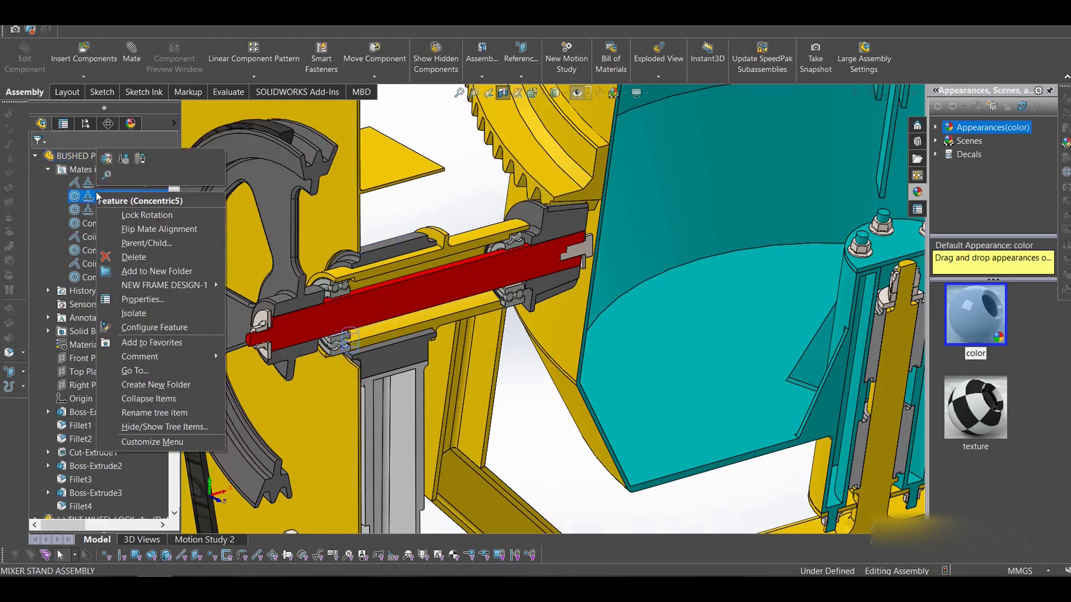
{"action": "left_click", "coordinate": [116, 214]}
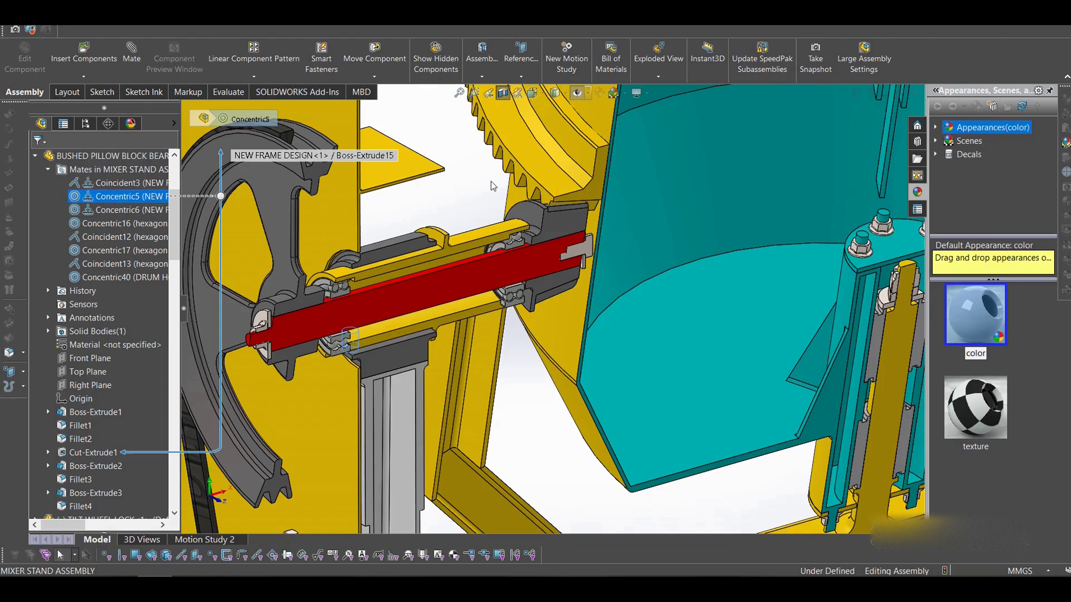
{"action": "key", "text": "Escape"}
Step: Inspect the upper end of the drum's support shaft in the section, where the washer and nuts sit on the bearing
{"action": "scroll", "coordinate": [640, 343], "scroll_direction": "up", "scroll_amount": 3}
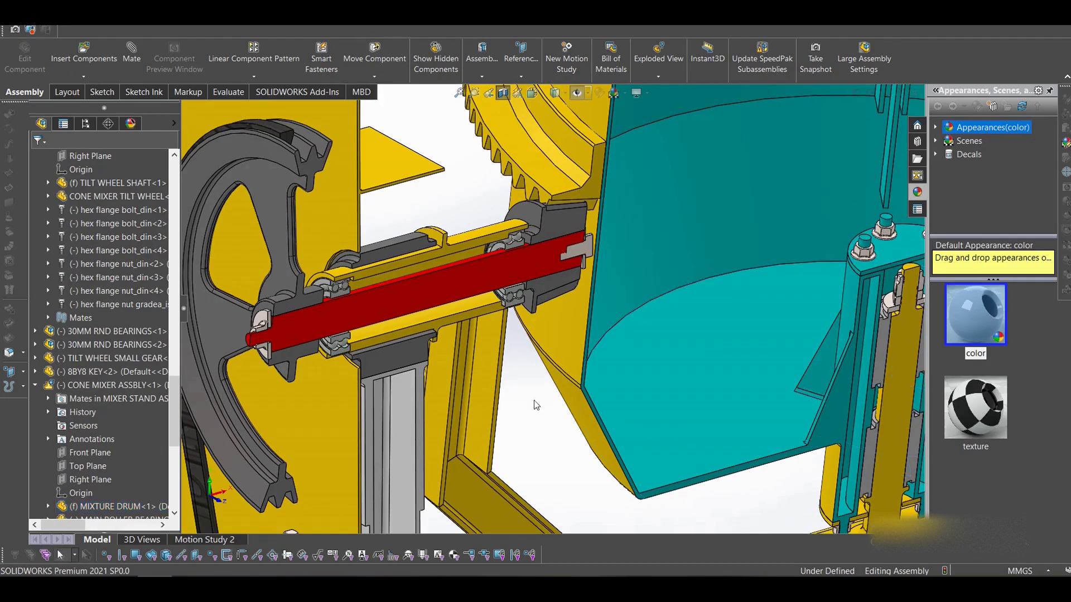
{"action": "scroll", "coordinate": [714, 332], "scroll_direction": "up", "scroll_amount": 3}
{"action": "scroll", "coordinate": [714, 333], "scroll_direction": "down", "scroll_amount": 6}
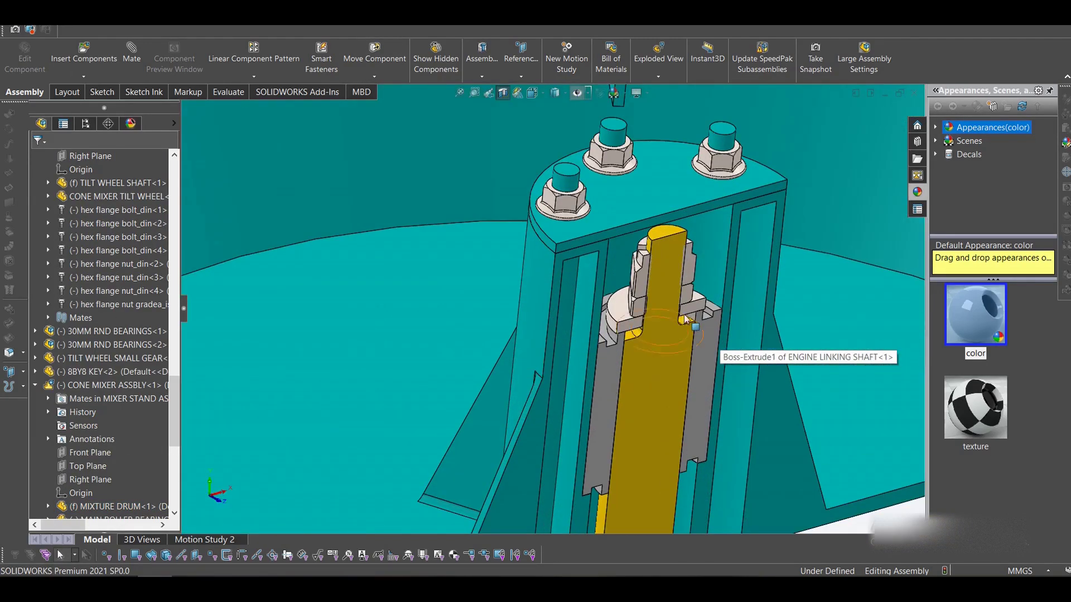
{"action": "middle_click_drag", "start_coordinate": [686, 319], "coordinate": [733, 349]}
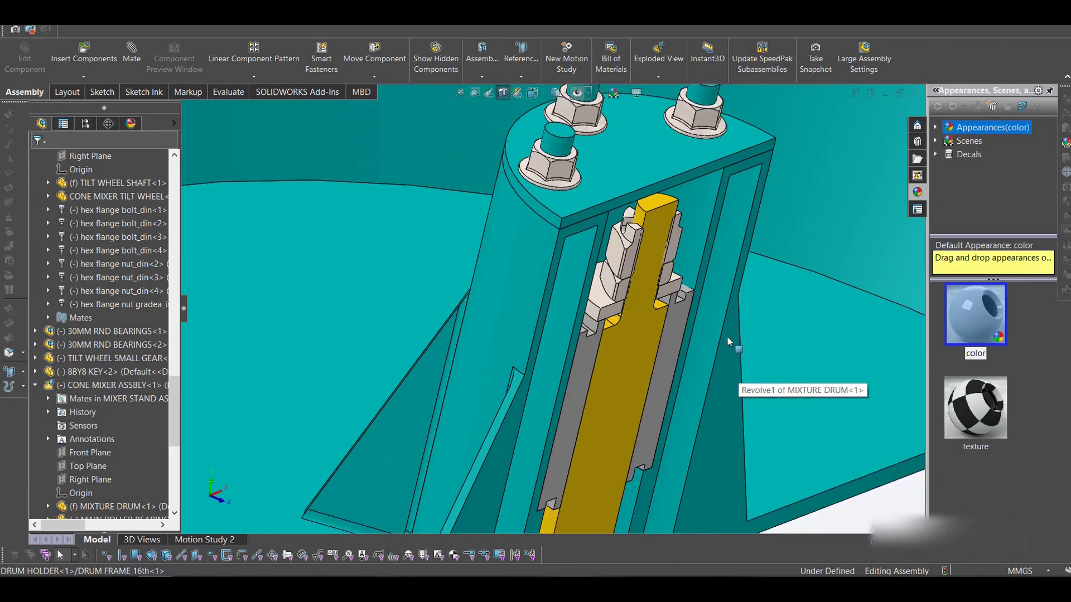
{"action": "scroll", "coordinate": [616, 341], "scroll_direction": "up", "scroll_amount": 2}
{"action": "middle_click_drag", "start_coordinate": [613, 339], "coordinate": [589, 317]}
{"action": "scroll", "coordinate": [589, 317], "scroll_direction": "down", "scroll_amount": 1}
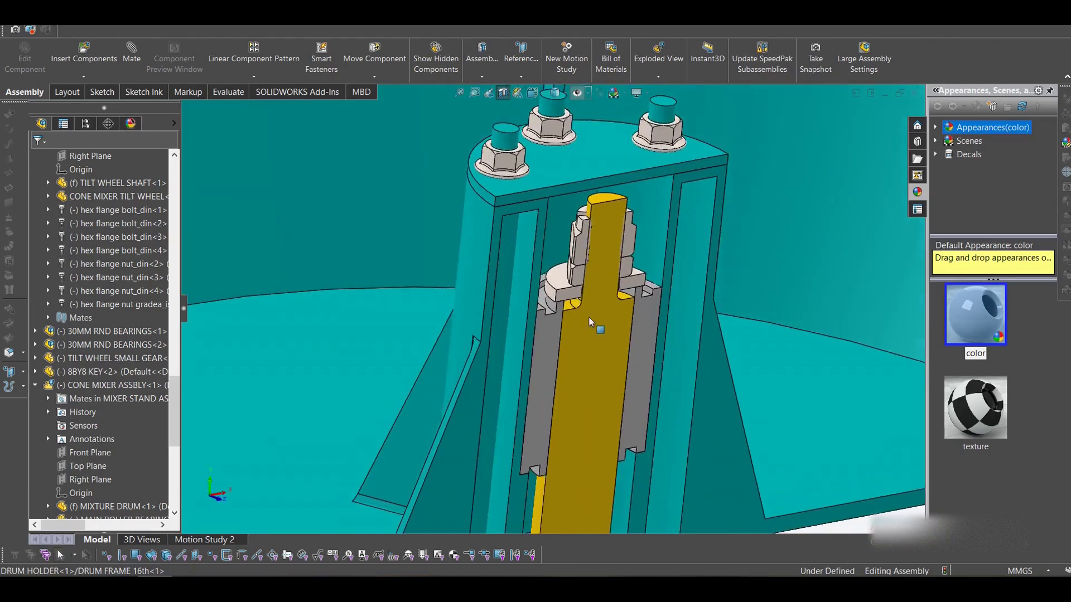
{"action": "scroll", "coordinate": [605, 280], "scroll_direction": "down", "scroll_amount": 1}
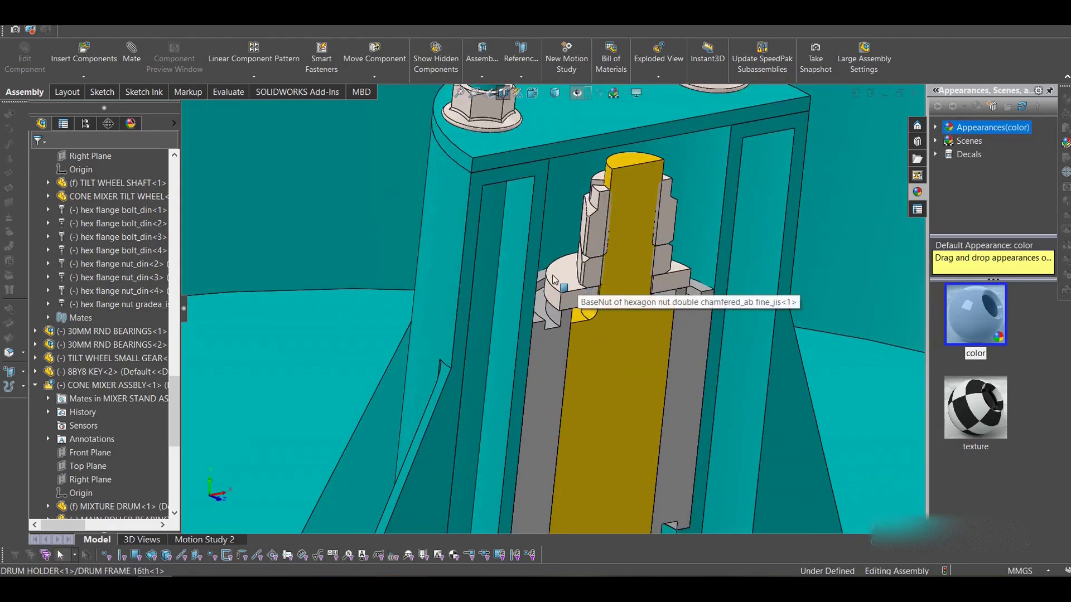
Step: Highlight the double-chamfered thin nut and the hexagon castle nut on the shaft end to identify the retaining hardware
{"action": "left_click", "coordinate": [591, 304]}
{"action": "left_click", "coordinate": [595, 277]}
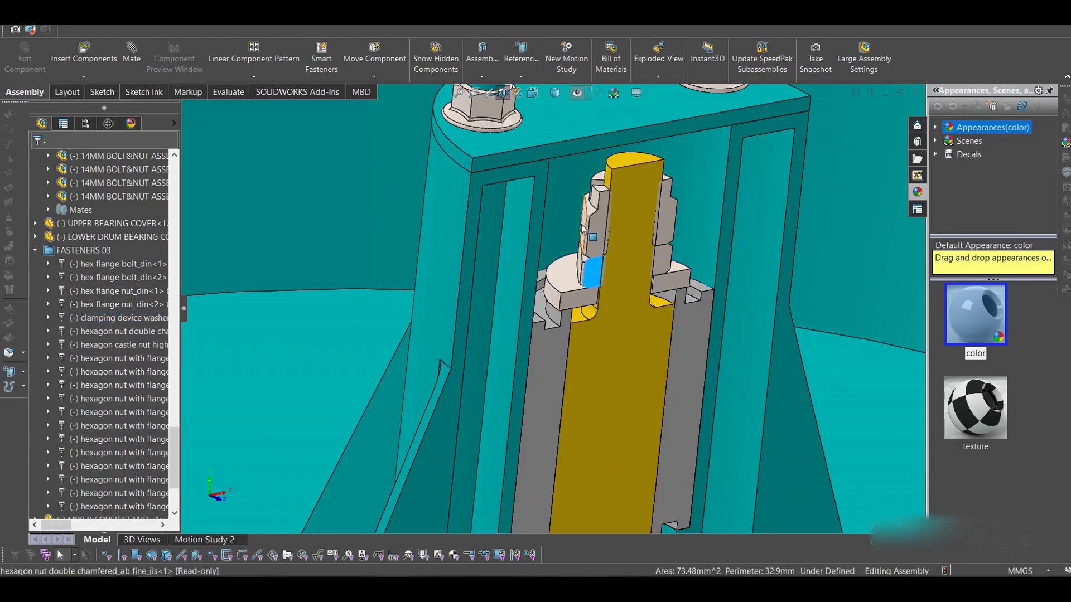
{"action": "left_click", "coordinate": [591, 212]}
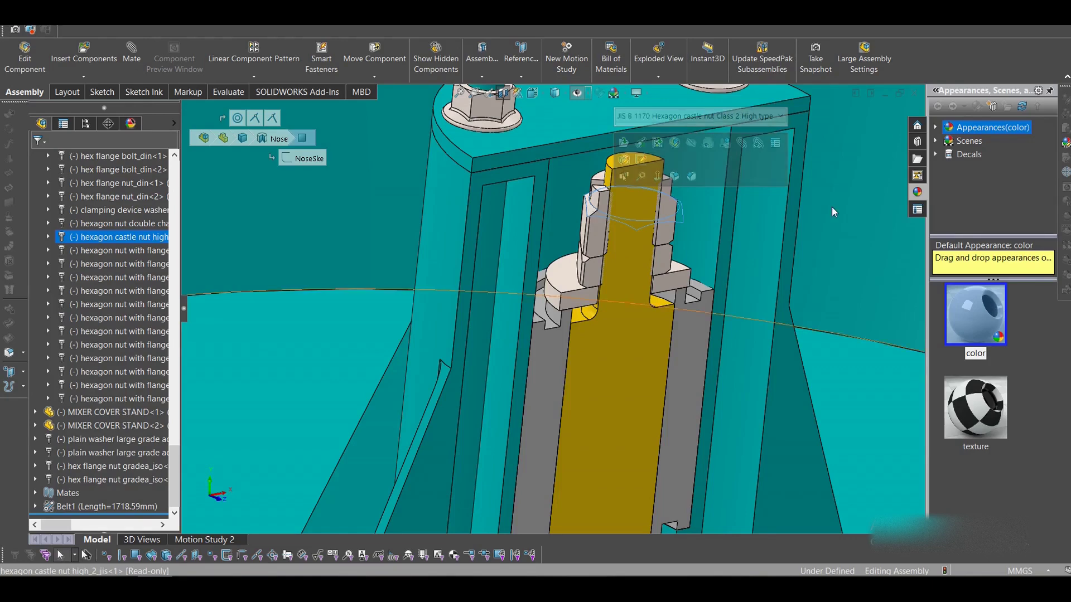
{"action": "scroll", "coordinate": [772, 230], "scroll_direction": "up", "scroll_amount": 2}
{"action": "scroll", "coordinate": [667, 267], "scroll_direction": "down", "scroll_amount": 2}
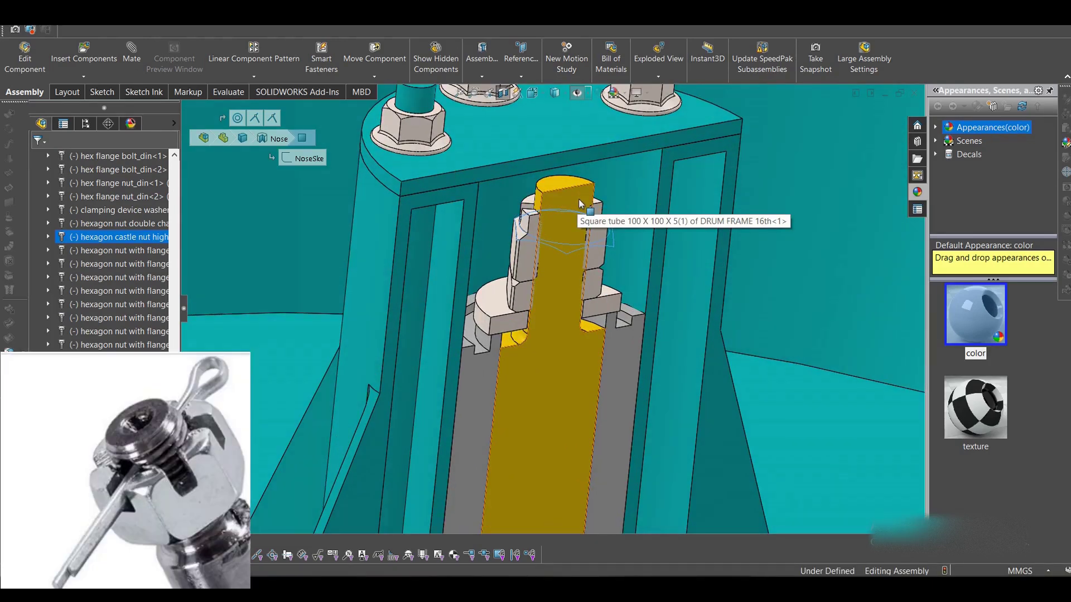
Step: Turn the sectioned nuts around the shaft end so that their outer hexagon faces show in front
{"action": "scroll", "coordinate": [580, 248], "scroll_direction": "up", "scroll_amount": 3}
{"action": "scroll", "coordinate": [579, 360], "scroll_direction": "down", "scroll_amount": 4}
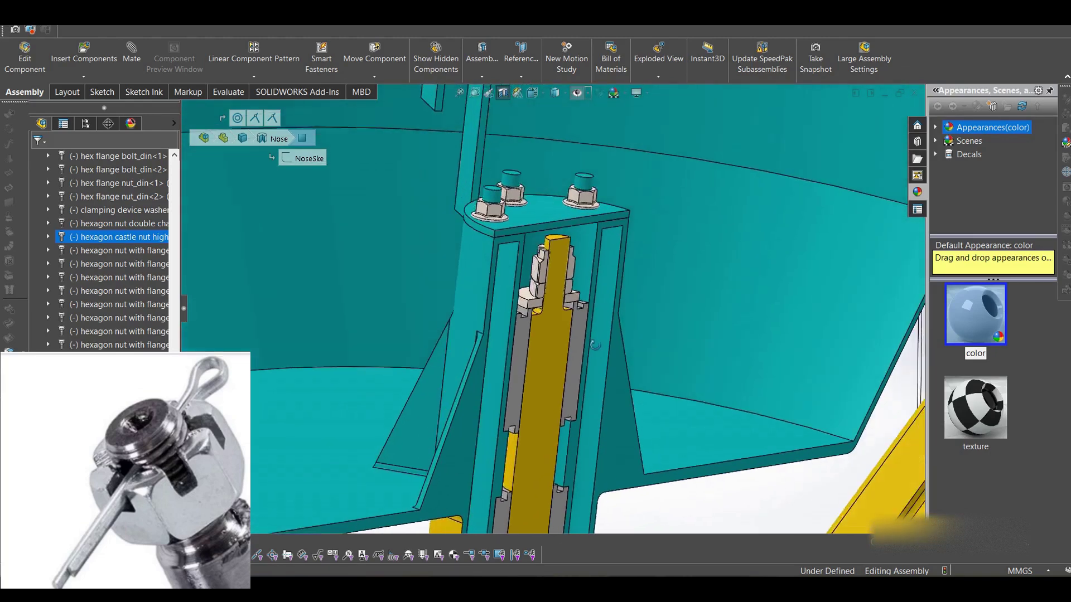
{"action": "left_click_drag", "start_coordinate": [550, 237], "coordinate": [582, 272]}
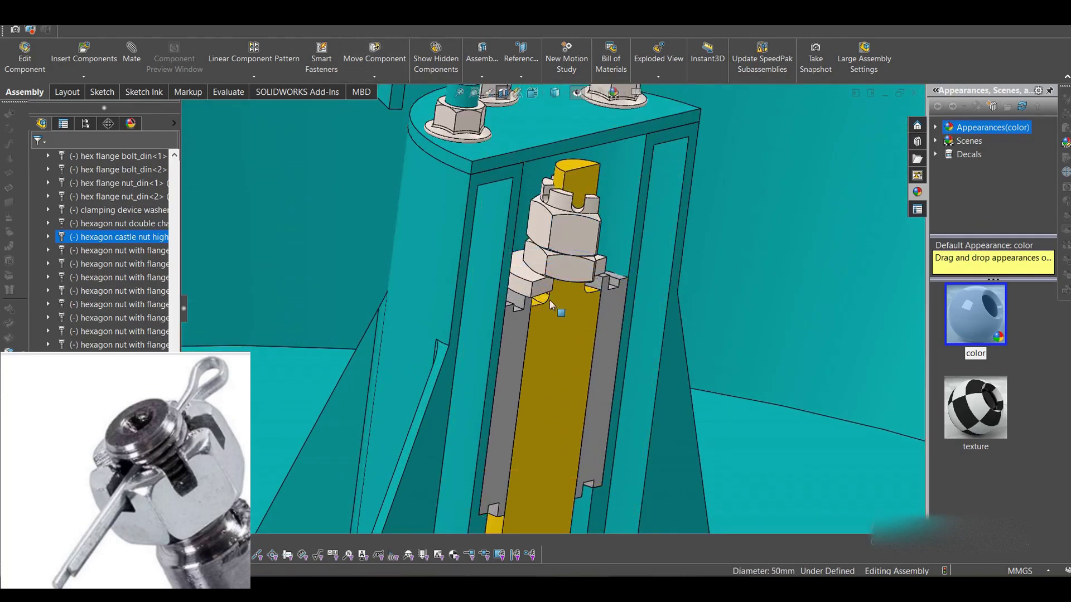
Step: Highlight the thin nut, the castle nut and the shaft end to examine how the nuts and castle slots secure the drum
{"action": "left_click", "coordinate": [574, 273]}
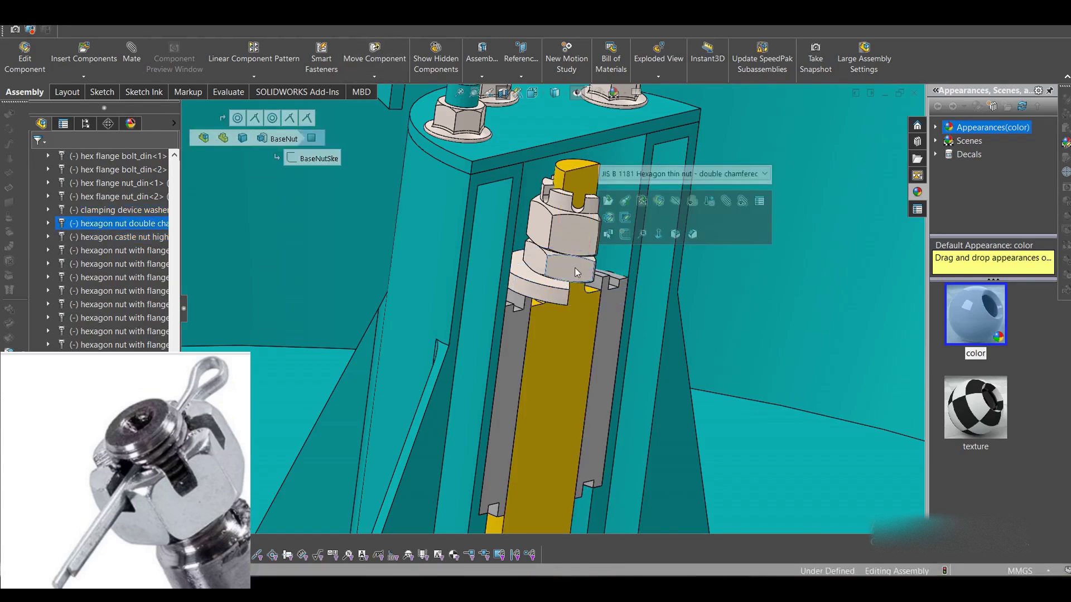
{"action": "left_click", "coordinate": [578, 226]}
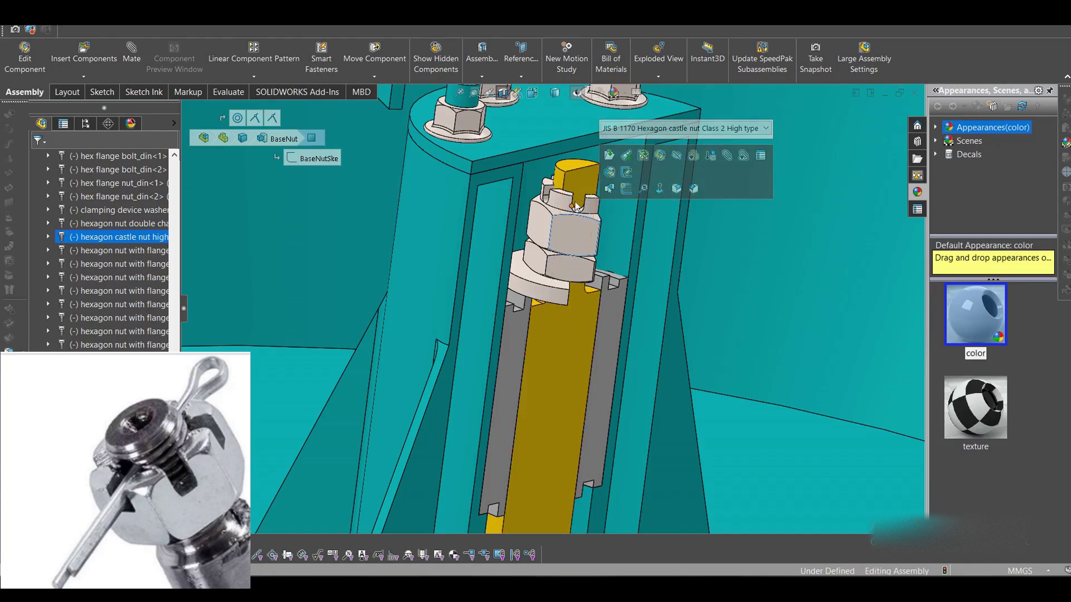
{"action": "scroll", "coordinate": [567, 378], "scroll_direction": "up", "scroll_amount": 4}
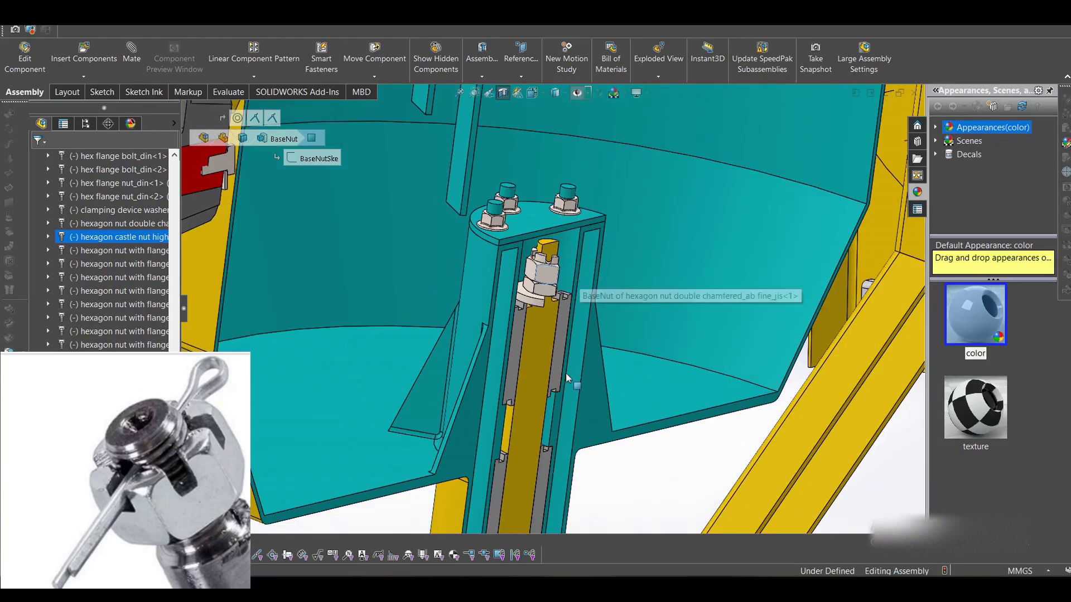
{"action": "scroll", "coordinate": [561, 271], "scroll_direction": "down", "scroll_amount": 5}
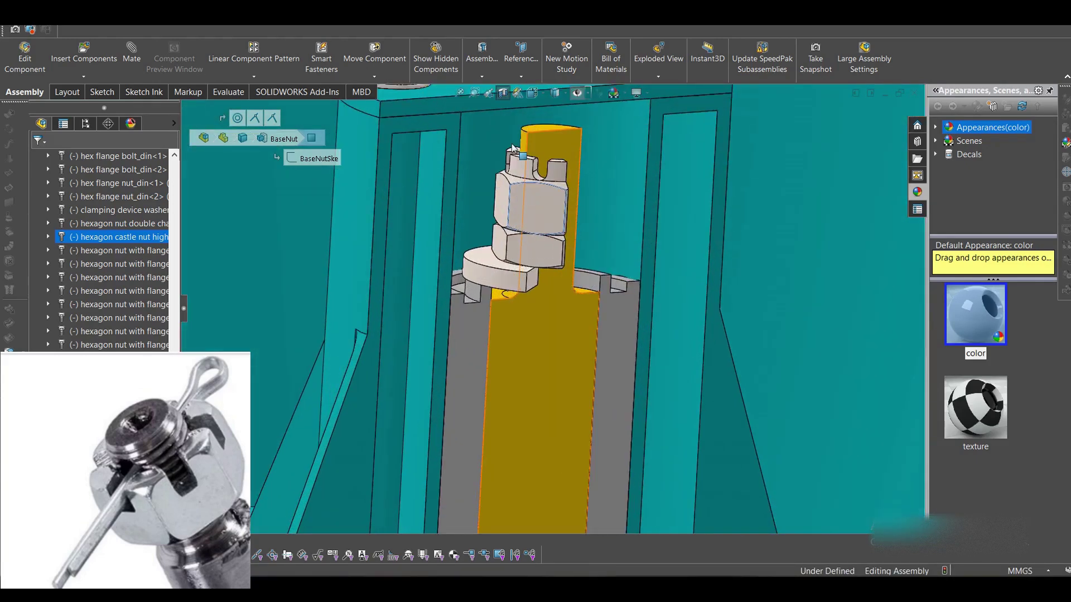
{"action": "left_click", "coordinate": [527, 142]}
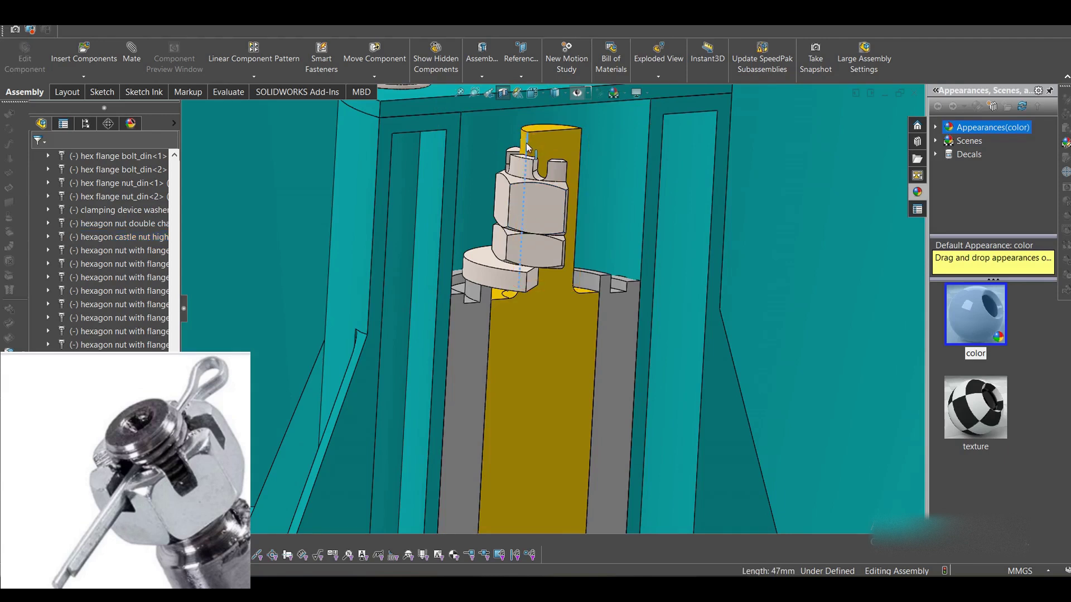
Step: Highlight the castle nut on the shaft end and reveal its full component name in the assembly tree
{"action": "left_click", "coordinate": [544, 212]}
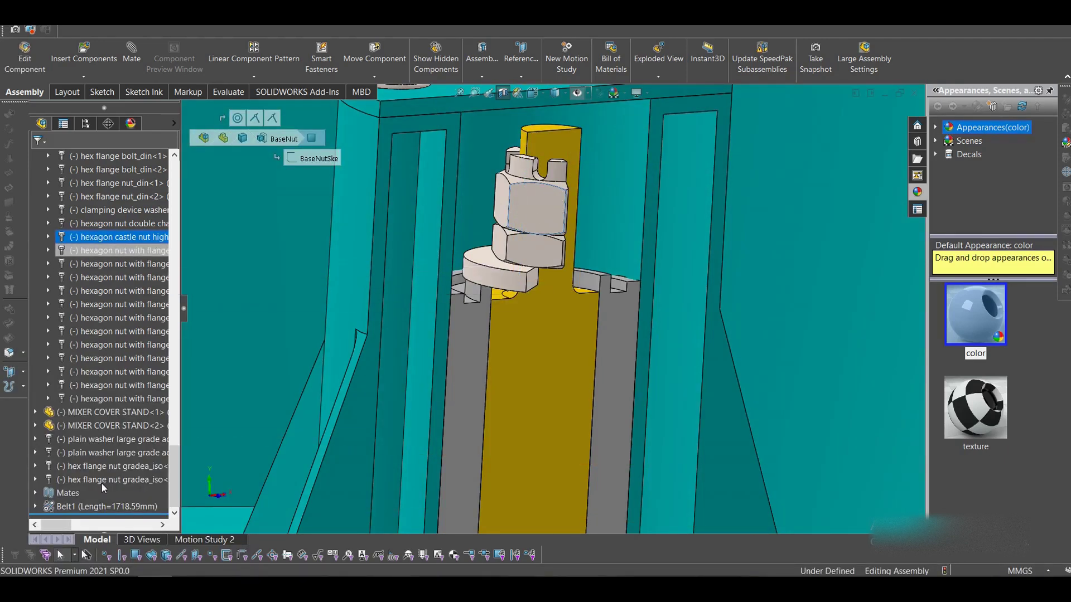
{"action": "left_click_drag", "start_coordinate": [73, 527], "coordinate": [143, 541]}
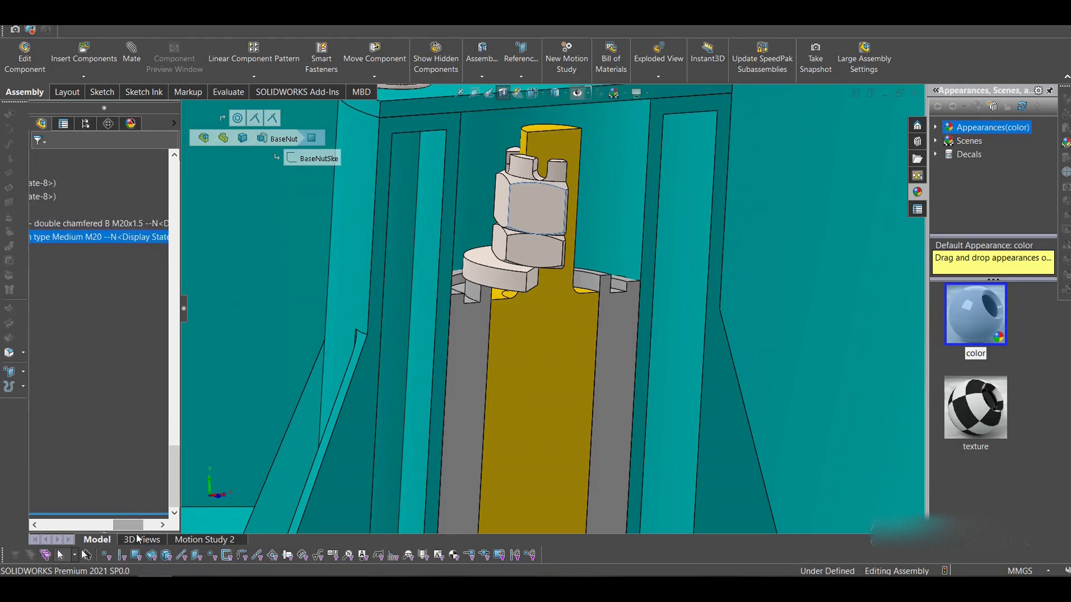
{"action": "scroll", "coordinate": [613, 236], "scroll_direction": "up", "scroll_amount": 2}
{"action": "scroll", "coordinate": [602, 302], "scroll_direction": "down", "scroll_amount": 1}
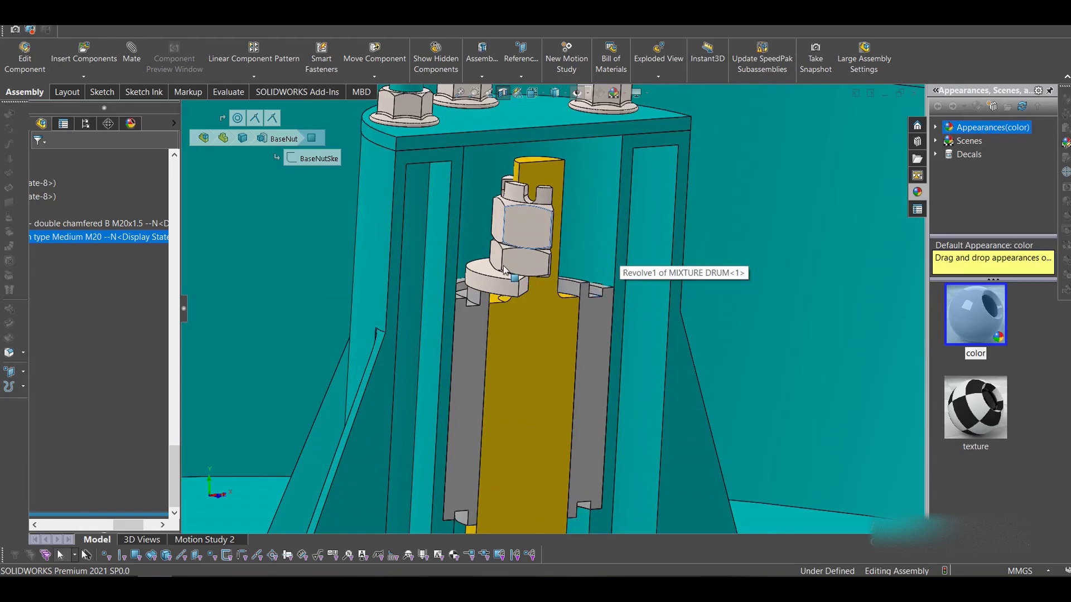
Step: Highlight the washer, the shaft end and the double-chamfered thin nut in turn to identify the retaining parts
{"action": "left_click", "coordinate": [494, 304]}
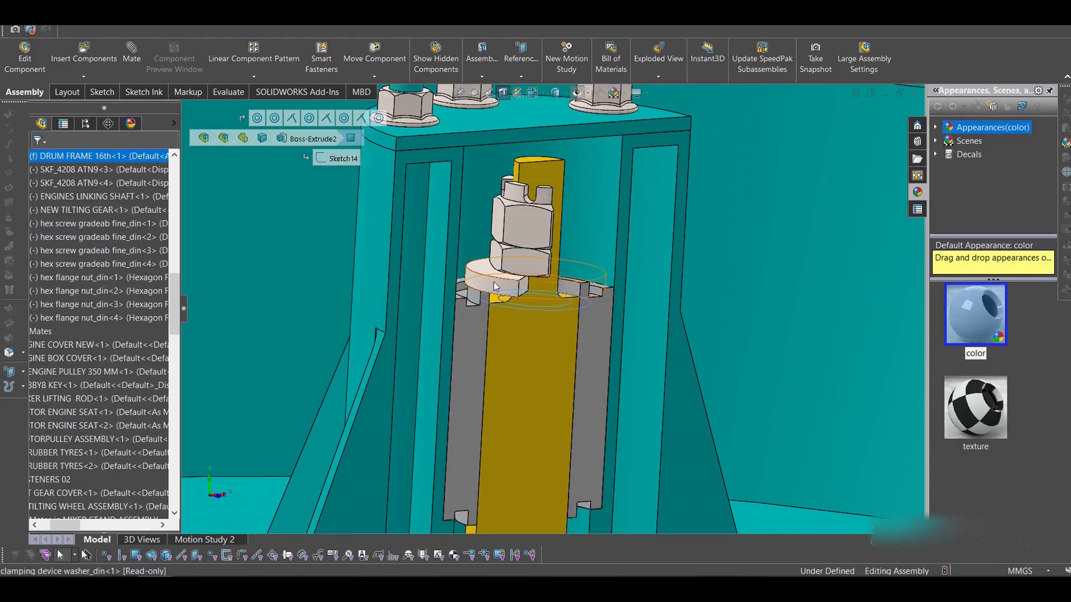
{"action": "left_click", "coordinate": [493, 283]}
{"action": "left_click", "coordinate": [534, 166]}
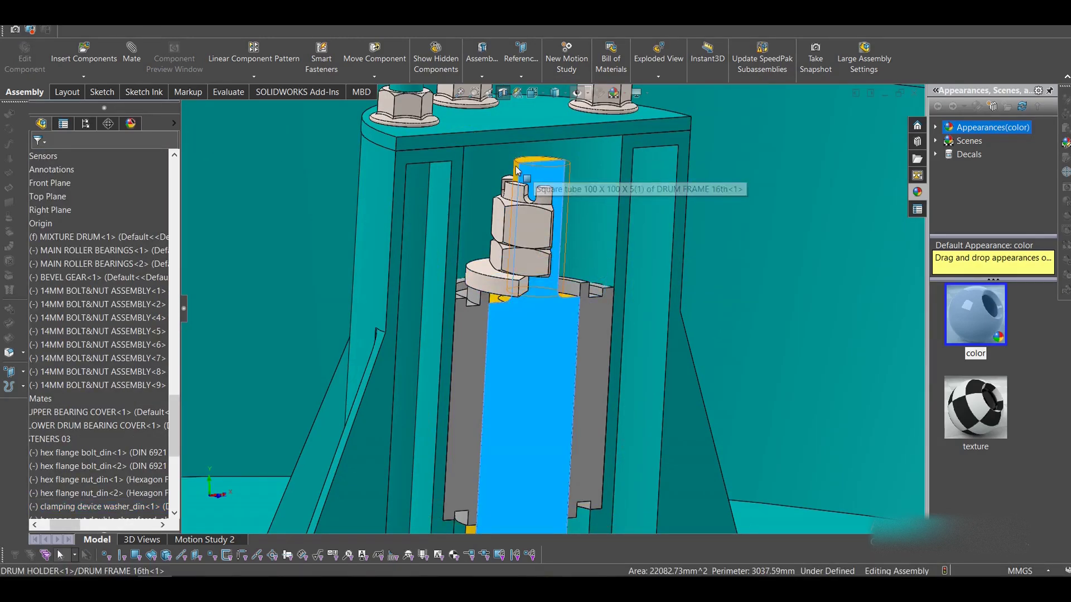
{"action": "left_click", "coordinate": [515, 172]}
{"action": "left_click", "coordinate": [521, 216]}
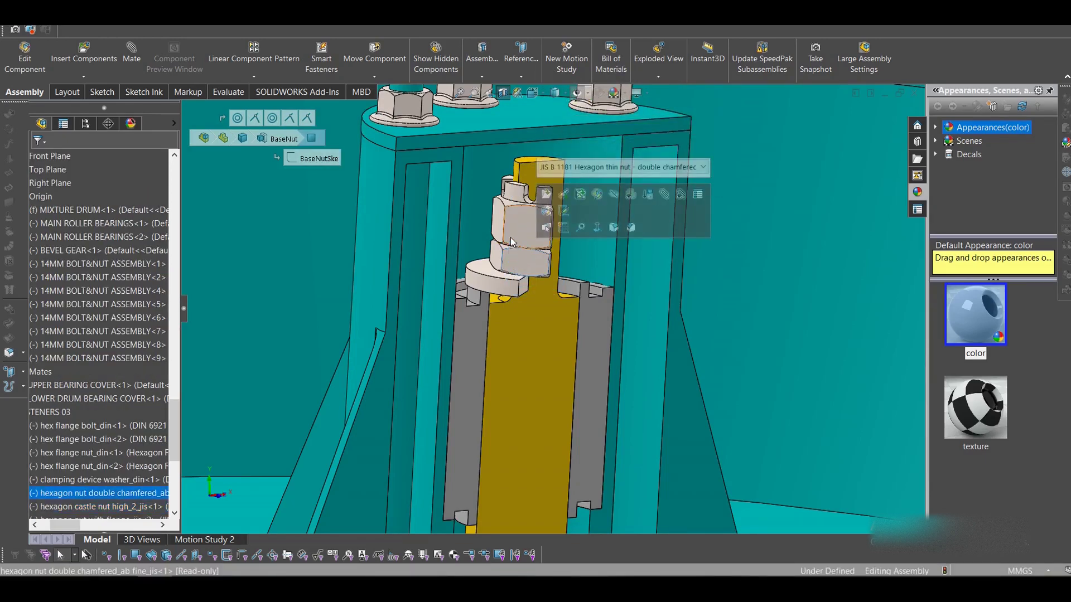
Step: Inspect the full length of the sectioned support shaft, from the retaining nuts past both bearings to the drum frame
{"action": "scroll", "coordinate": [564, 342], "scroll_direction": "up", "scroll_amount": 5}
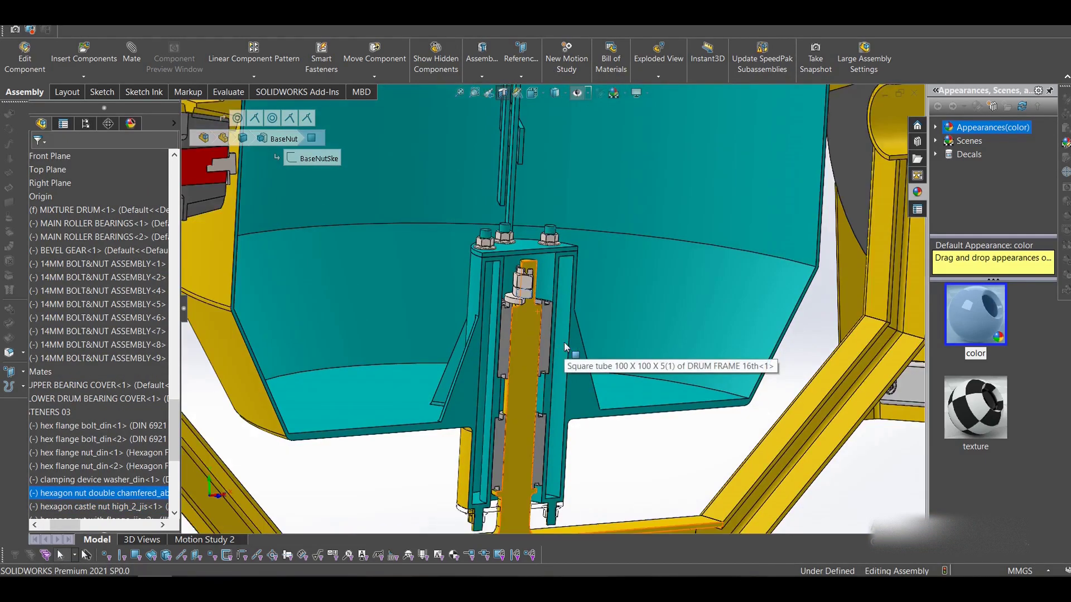
{"action": "scroll", "coordinate": [536, 426], "scroll_direction": "down", "scroll_amount": 3}
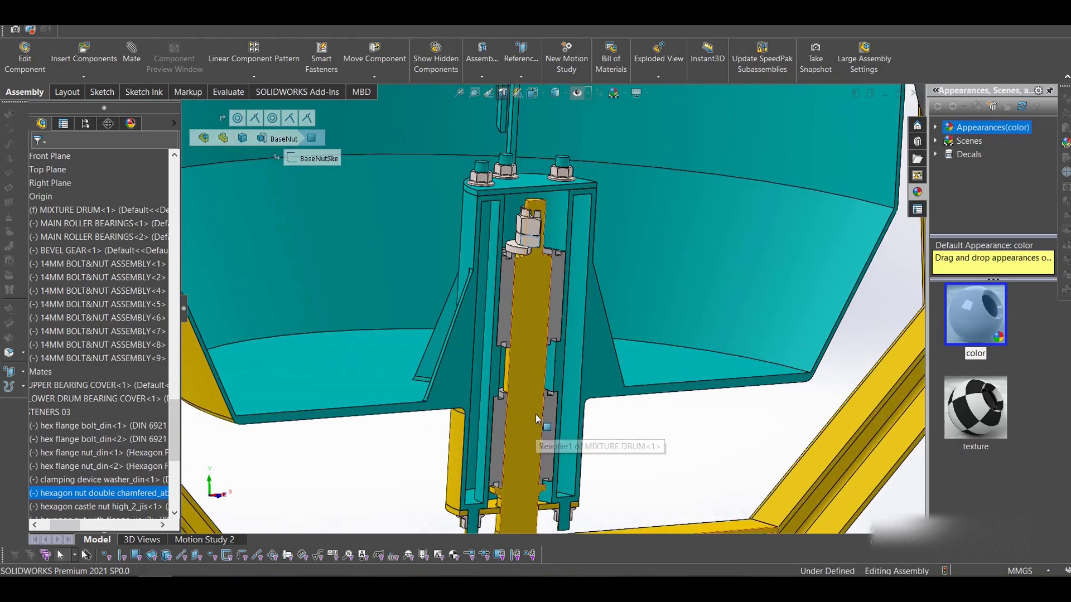
{"action": "scroll", "coordinate": [543, 446], "scroll_direction": "up", "scroll_amount": 2}
{"action": "middle_click_drag", "start_coordinate": [529, 516], "coordinate": [503, 455]}
{"action": "scroll", "coordinate": [503, 455], "scroll_direction": "down", "scroll_amount": 5}
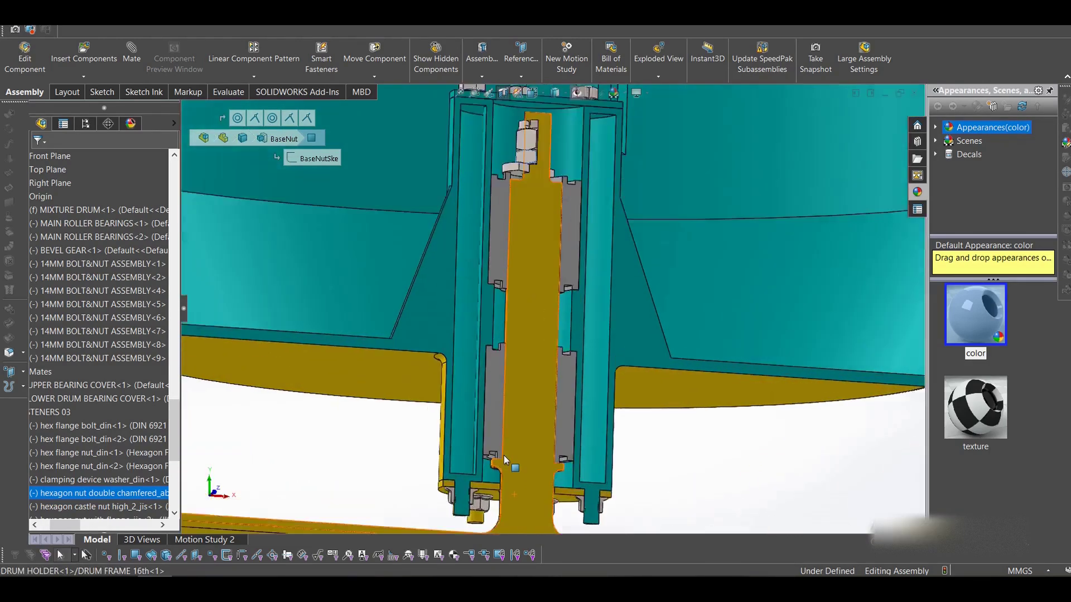
{"action": "scroll", "coordinate": [549, 455], "scroll_direction": "up", "scroll_amount": 4}
{"action": "scroll", "coordinate": [581, 296], "scroll_direction": "up", "scroll_amount": 2}
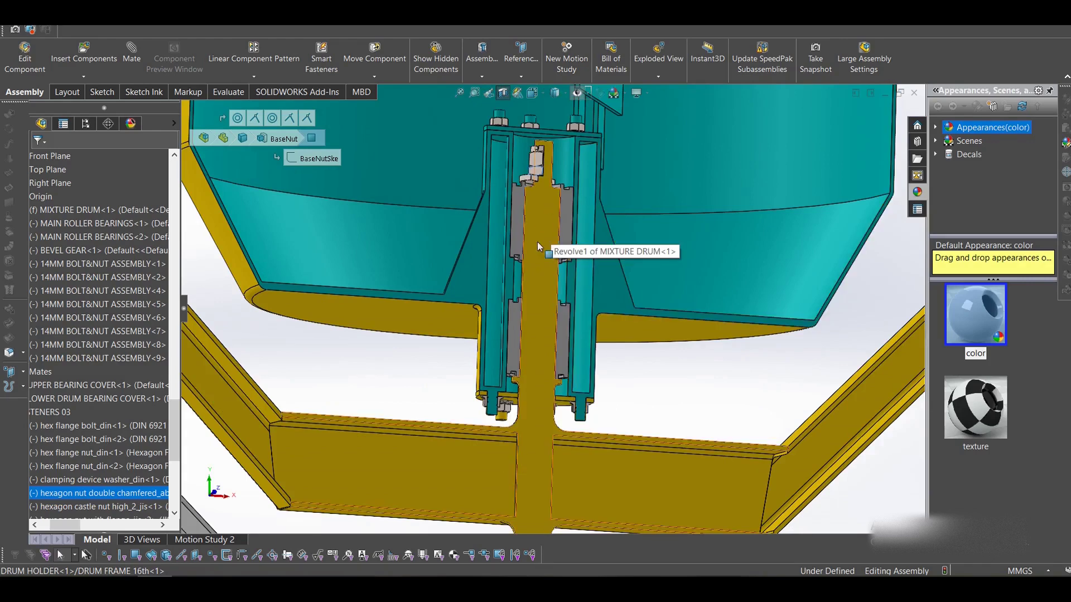
Step: Highlight the lower main roller bearing and examine how it rests on the shaft's shoulder above the bolted bottom cover
{"action": "left_click", "coordinate": [568, 317]}
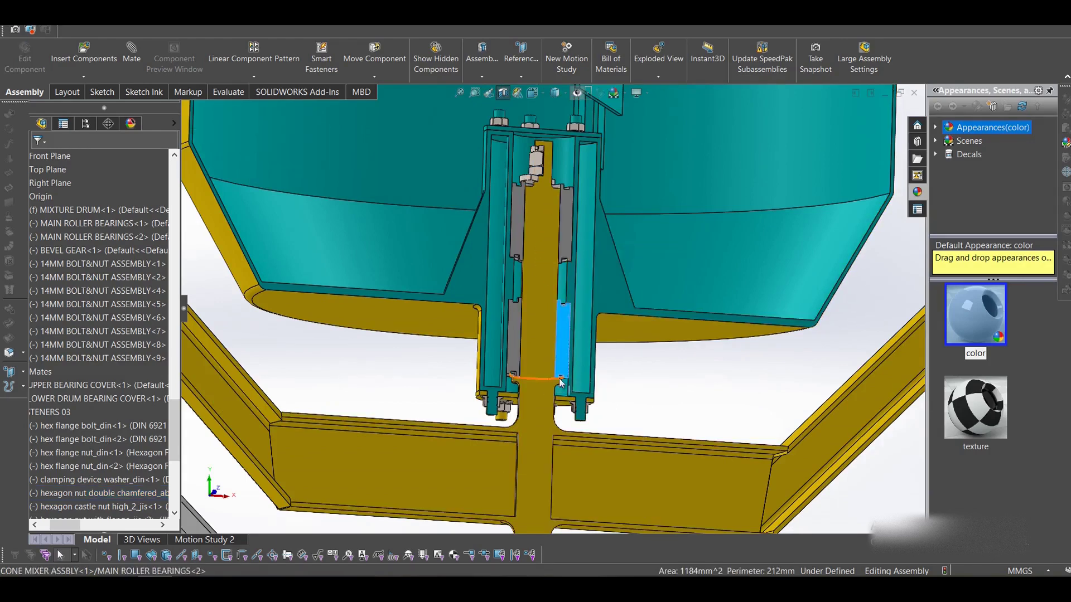
{"action": "scroll", "coordinate": [528, 369], "scroll_direction": "down", "scroll_amount": 5}
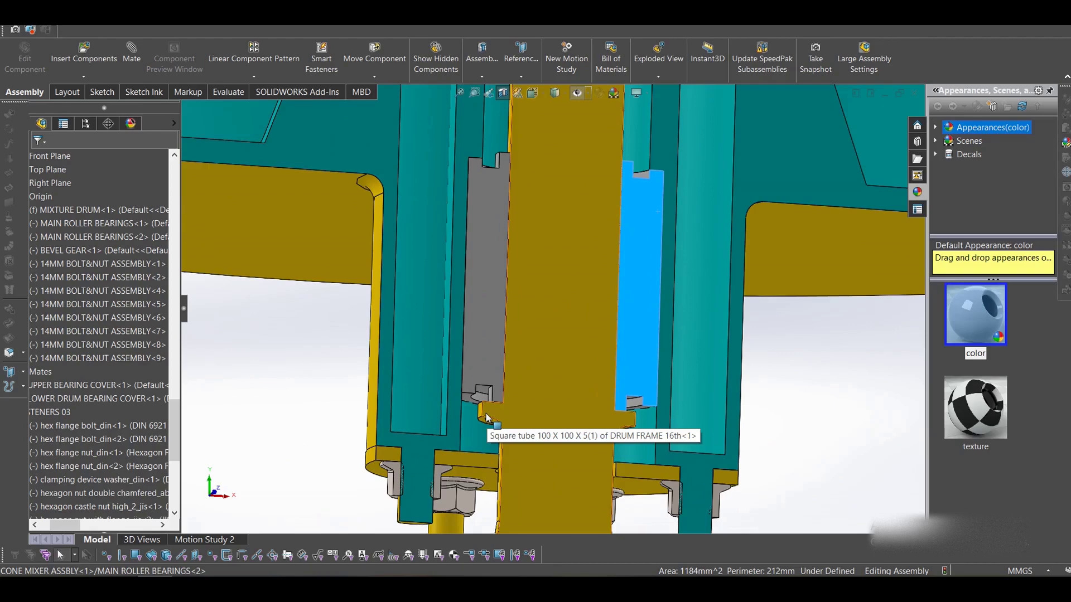
{"action": "scroll", "coordinate": [486, 416], "scroll_direction": "up", "scroll_amount": 6}
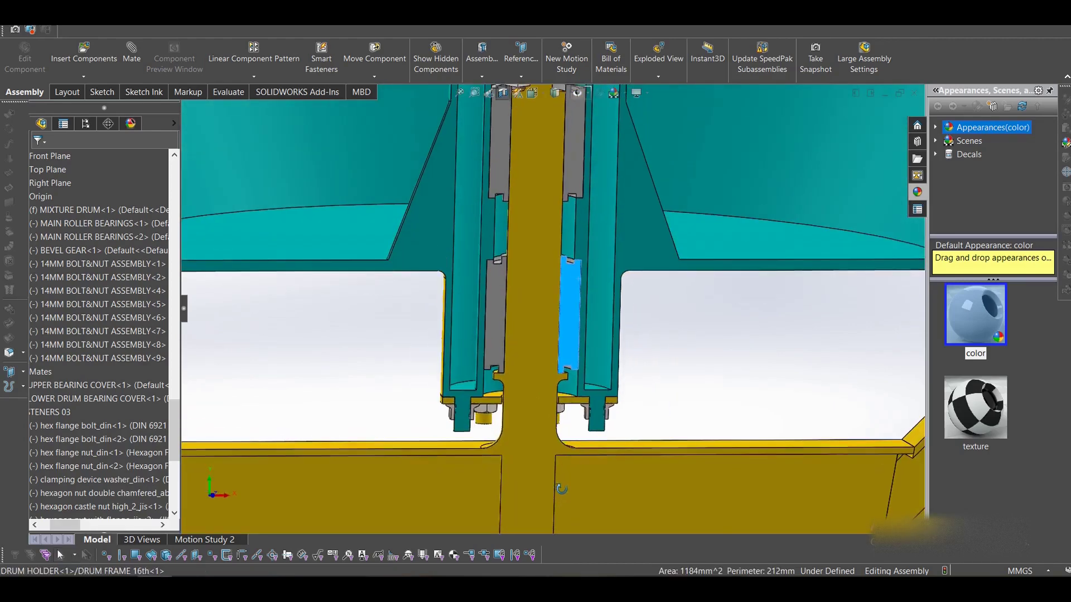
{"action": "scroll", "coordinate": [595, 320], "scroll_direction": "down", "scroll_amount": 4}
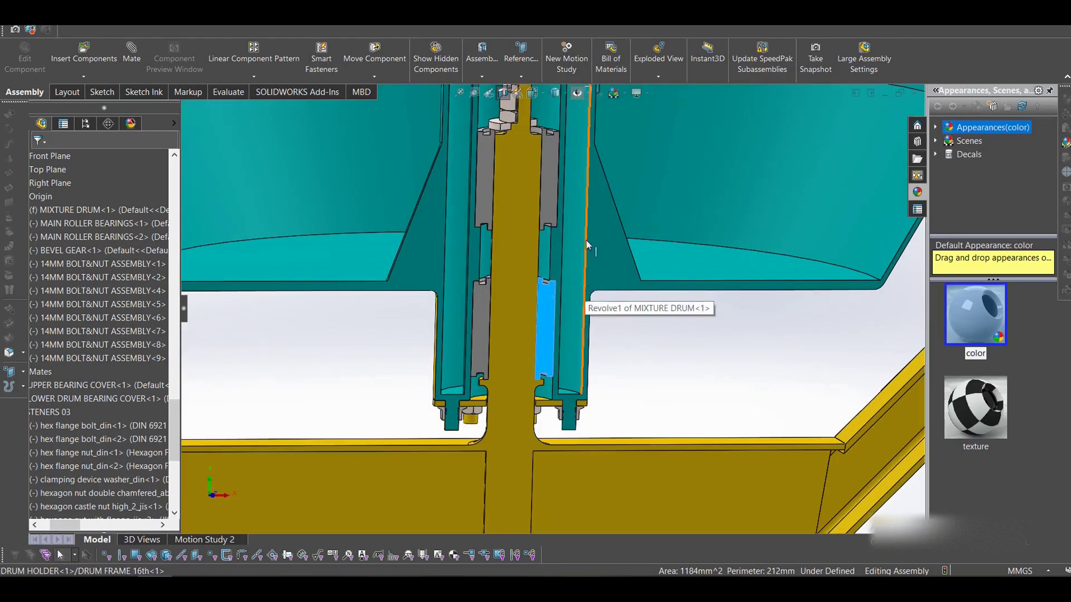
{"action": "scroll", "coordinate": [587, 244], "scroll_direction": "up", "scroll_amount": 2}
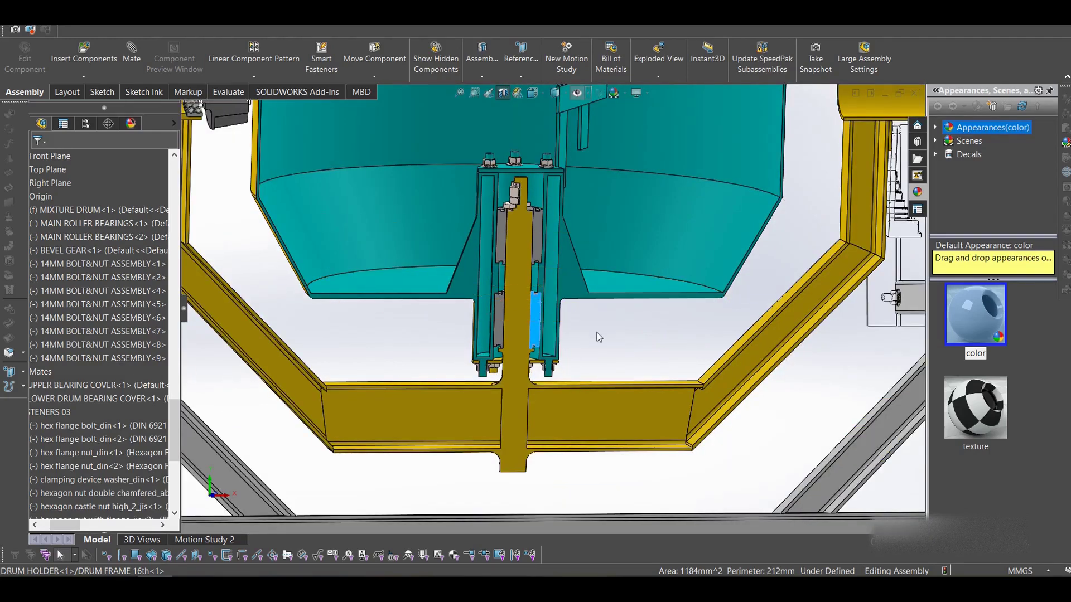
{"action": "scroll", "coordinate": [597, 332], "scroll_direction": "down", "scroll_amount": 2}
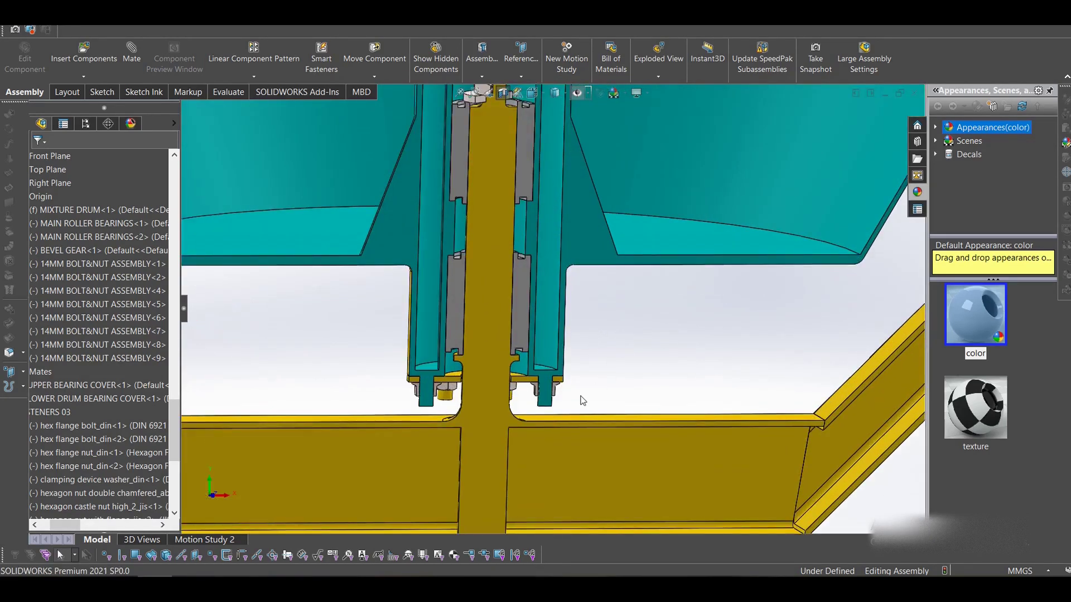
{"action": "scroll", "coordinate": [581, 402], "scroll_direction": "down", "scroll_amount": 2}
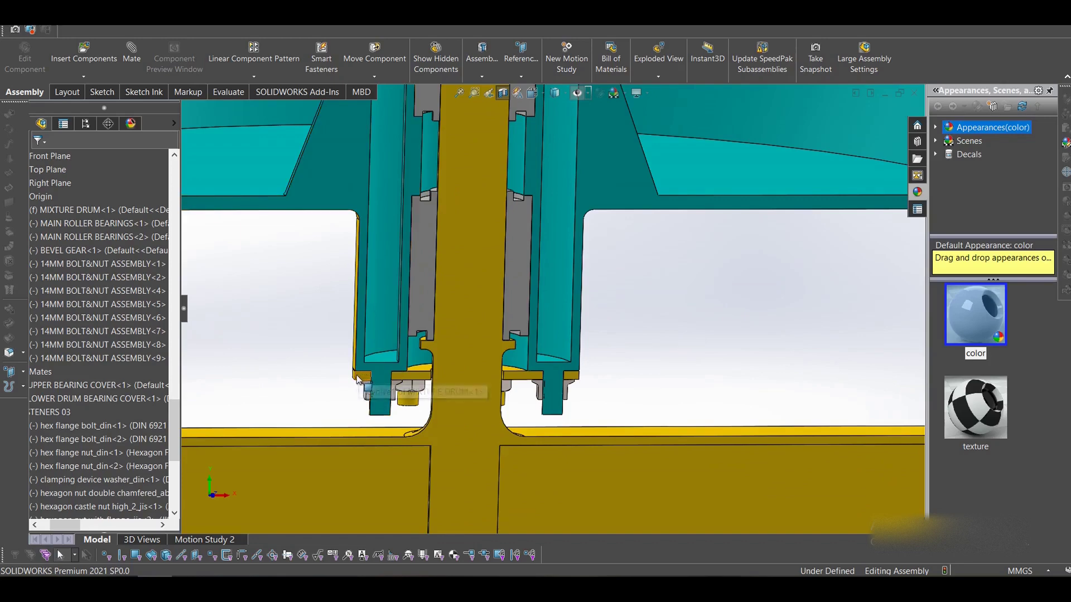
Step: Examine the bottom bearing cover and the gap between the bearings, and highlight the drum's bore around the shaft end
{"action": "scroll", "coordinate": [569, 379], "scroll_direction": "up", "scroll_amount": 4}
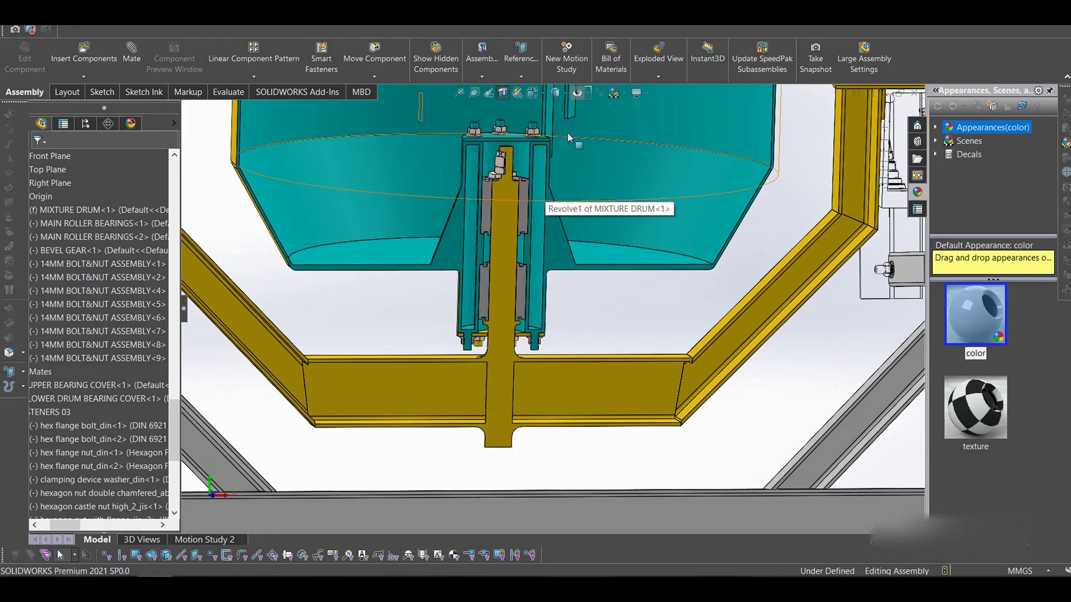
{"action": "scroll", "coordinate": [563, 362], "scroll_direction": "down", "scroll_amount": 2}
{"action": "scroll", "coordinate": [541, 357], "scroll_direction": "down", "scroll_amount": 4}
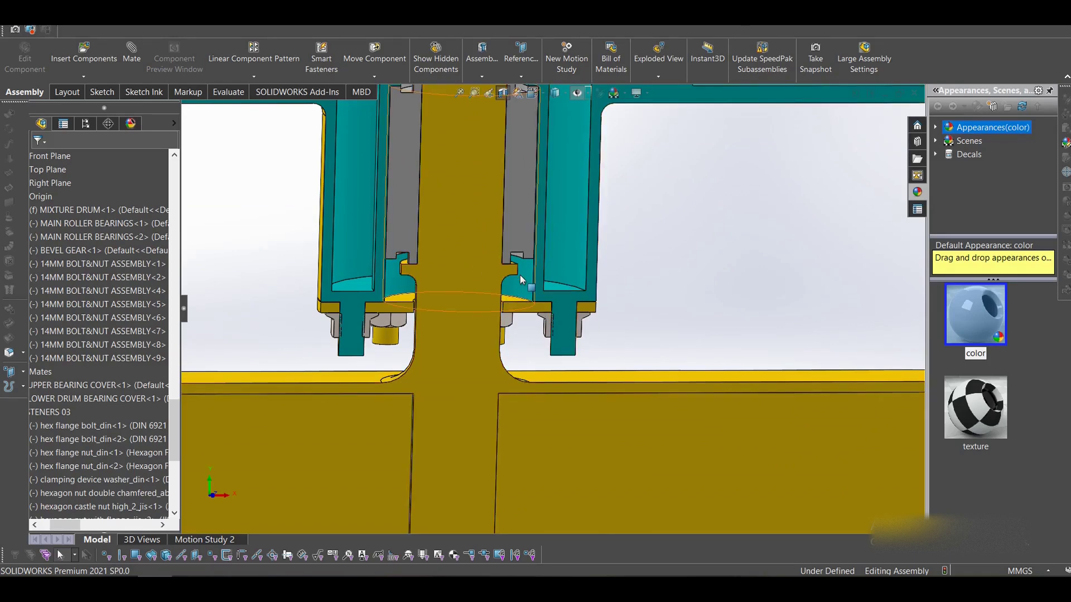
{"action": "scroll", "coordinate": [520, 266], "scroll_direction": "up", "scroll_amount": 2}
{"action": "scroll", "coordinate": [520, 264], "scroll_direction": "up", "scroll_amount": 3}
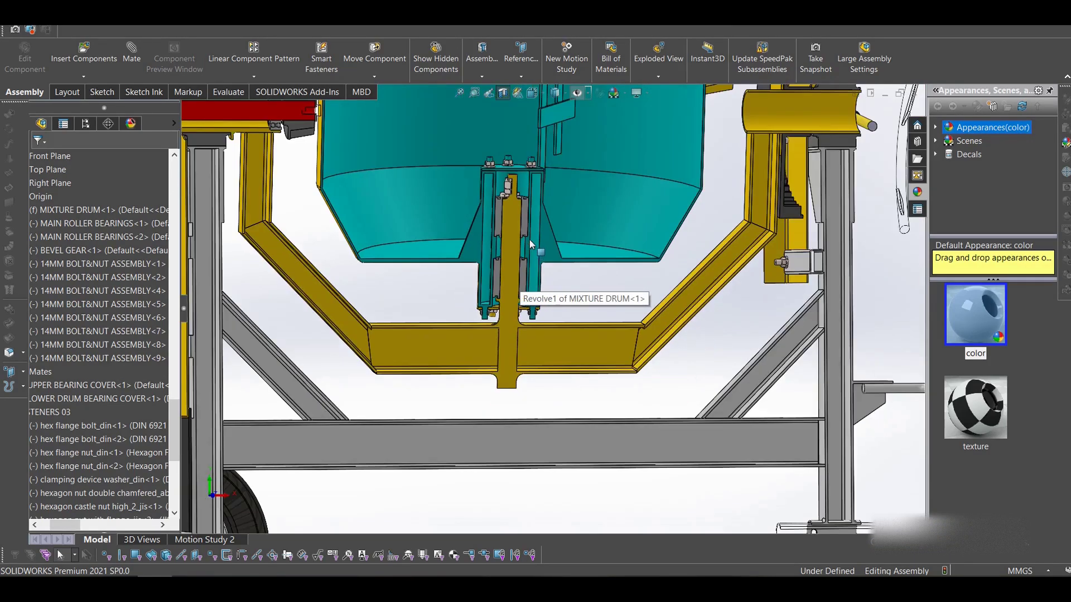
{"action": "scroll", "coordinate": [527, 242], "scroll_direction": "down", "scroll_amount": 4}
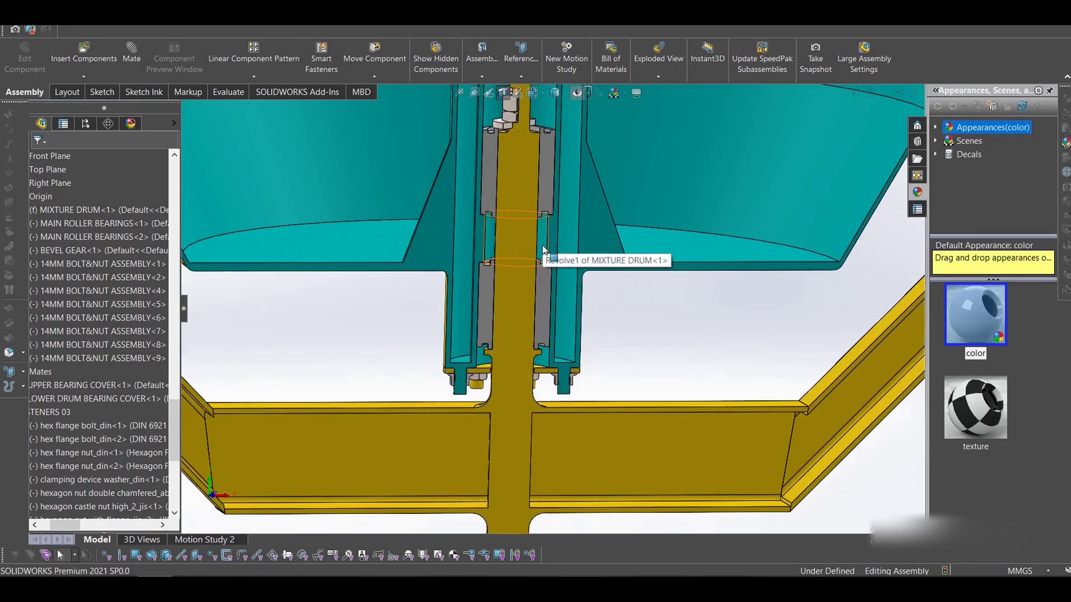
{"action": "scroll", "coordinate": [544, 245], "scroll_direction": "up", "scroll_amount": 3}
{"action": "scroll", "coordinate": [545, 246], "scroll_direction": "down", "scroll_amount": 4}
{"action": "left_click", "coordinate": [555, 146]}
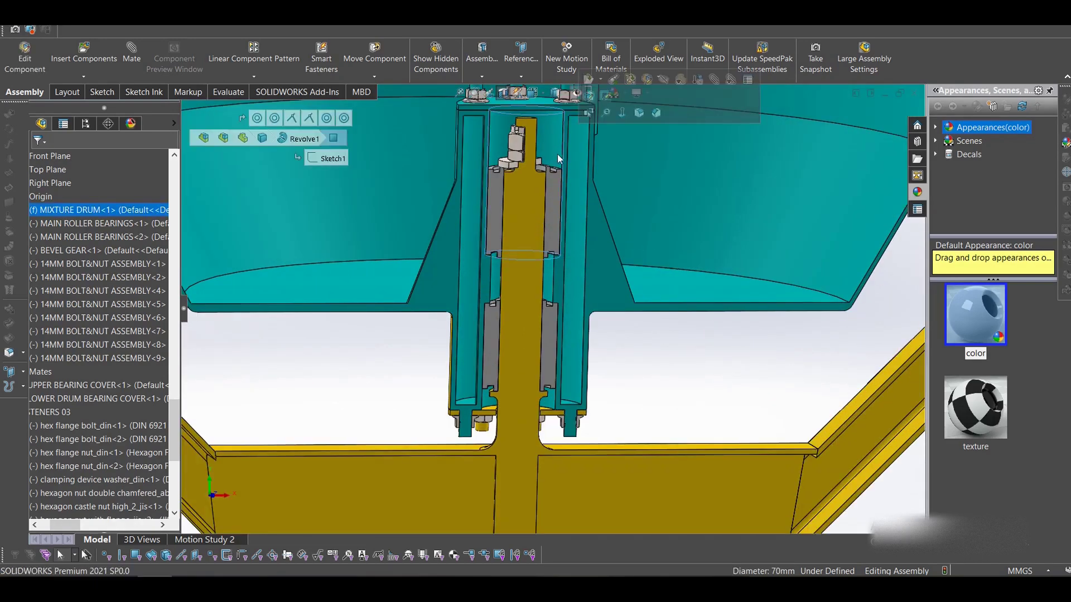
Step: Review the whole sectioned mixer from the tilt gear side and the front, and highlight the stand frame's long cross beam
{"action": "scroll", "coordinate": [574, 236], "scroll_direction": "up", "scroll_amount": 3}
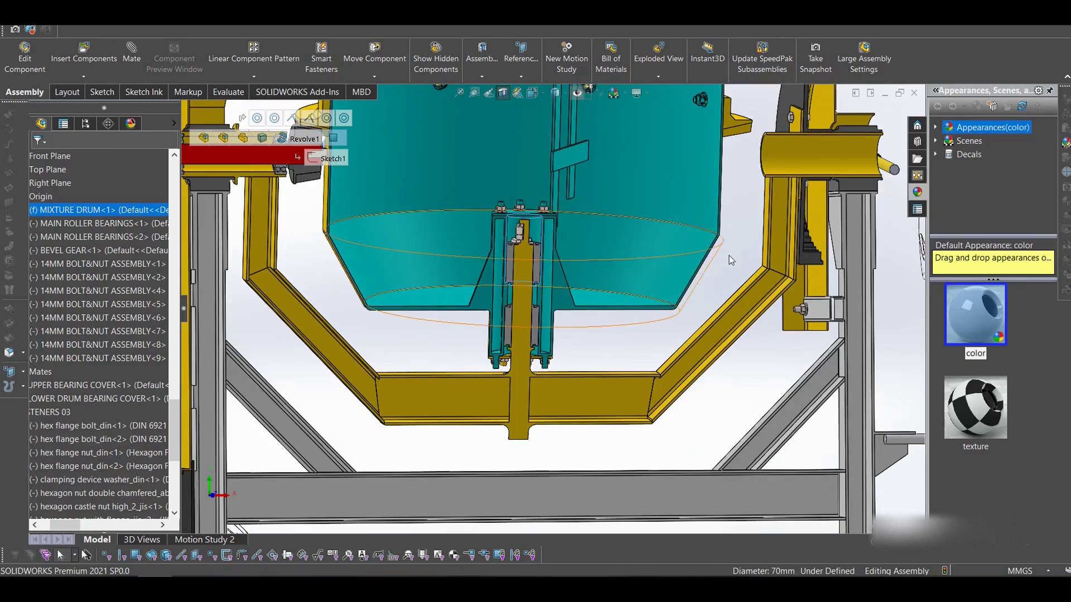
{"action": "key", "text": "f"}
{"action": "scroll", "coordinate": [730, 256], "scroll_direction": "down", "scroll_amount": 4}
{"action": "scroll", "coordinate": [686, 321], "scroll_direction": "down", "scroll_amount": 1}
{"action": "middle_click_drag", "start_coordinate": [685, 332], "coordinate": [623, 334]}
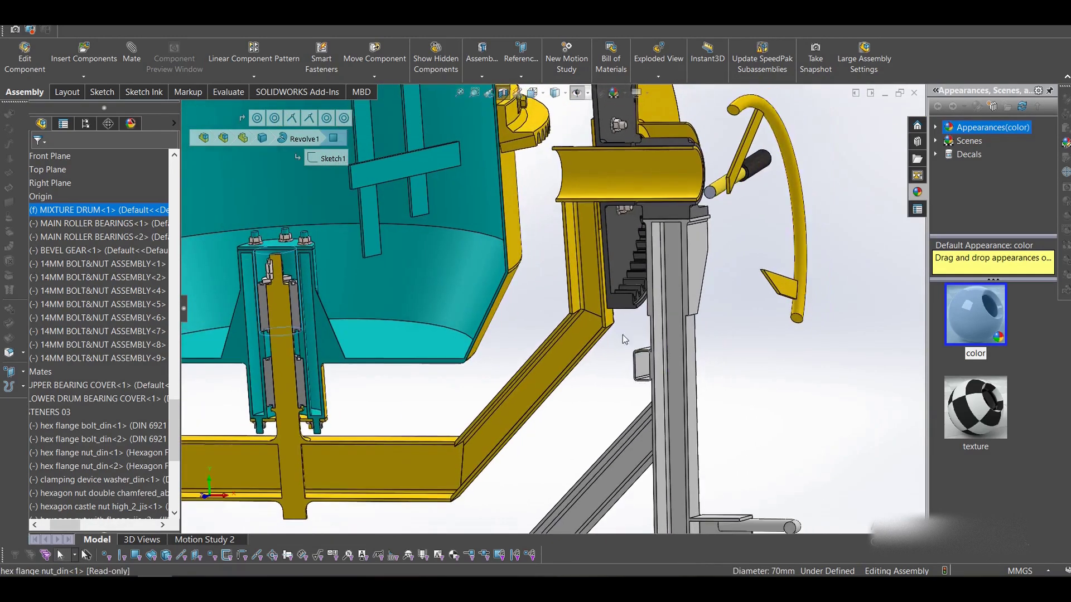
{"action": "scroll", "coordinate": [623, 335], "scroll_direction": "up", "scroll_amount": 4}
{"action": "scroll", "coordinate": [621, 259], "scroll_direction": "up", "scroll_amount": 4}
{"action": "scroll", "coordinate": [473, 328], "scroll_direction": "down", "scroll_amount": 3}
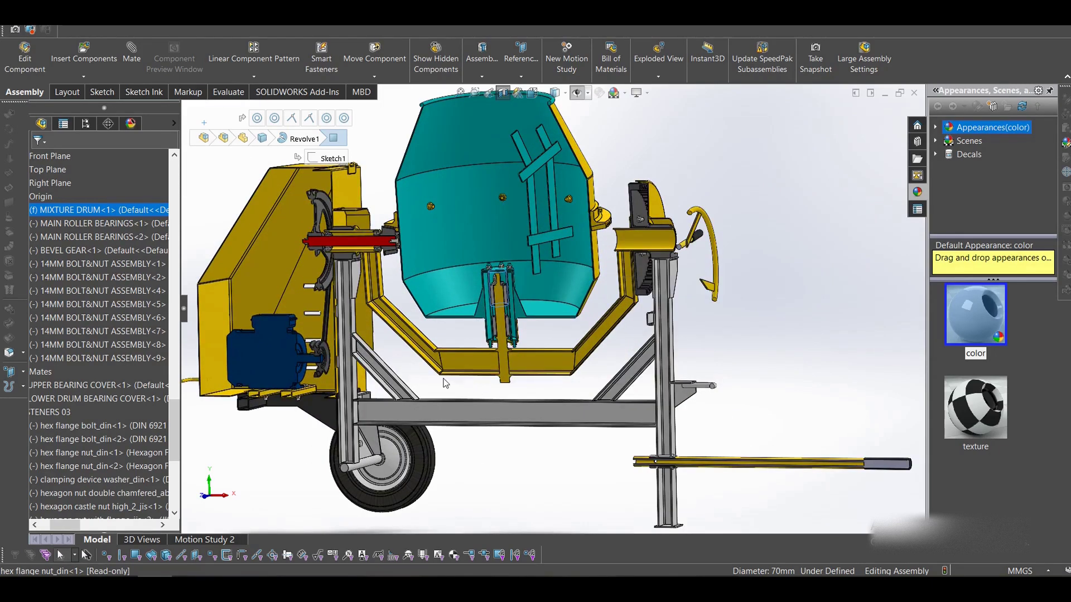
{"action": "middle_click_drag", "start_coordinate": [443, 381], "coordinate": [474, 385]}
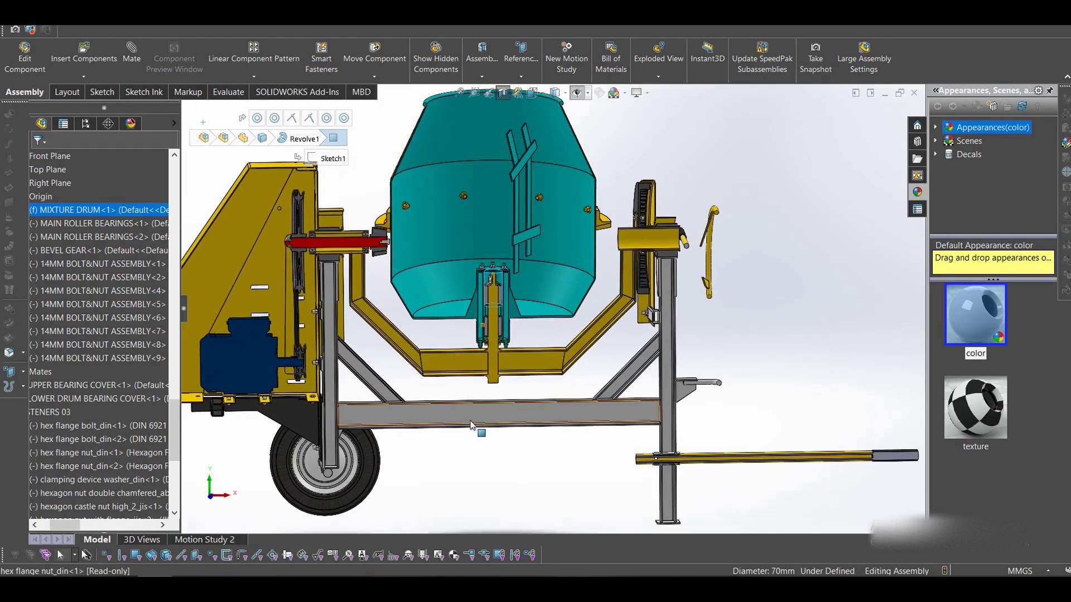
{"action": "left_click", "coordinate": [471, 424]}
{"action": "scroll", "coordinate": [560, 388], "scroll_direction": "up", "scroll_amount": 2}
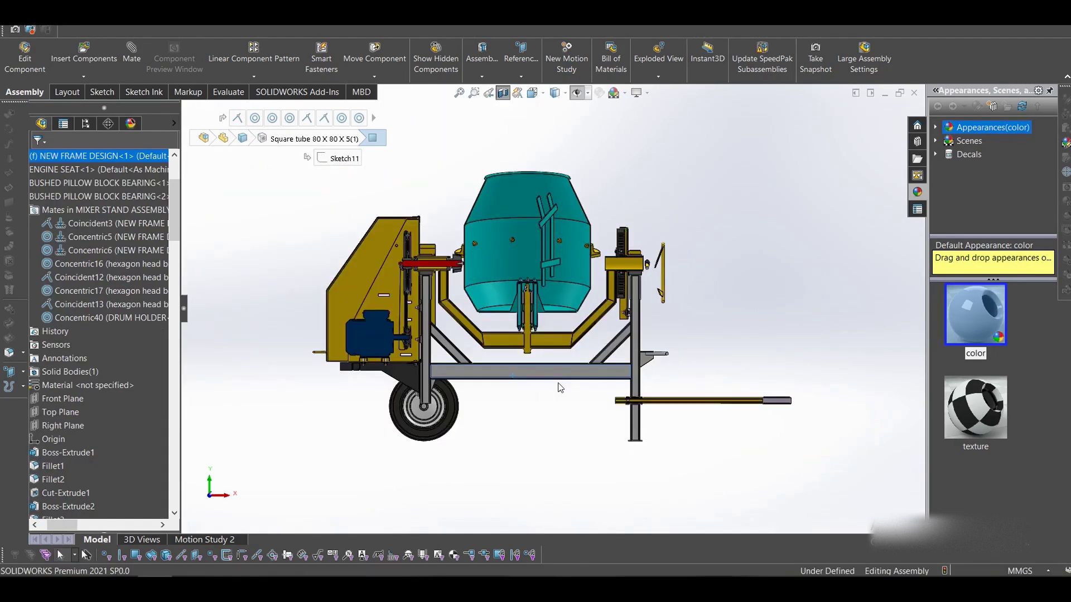
Step: Tilt the sectioned drum until its mouth faces down, and return it upright to demonstrate the tilting mechanism
{"action": "left_click", "coordinate": [671, 311]}
{"action": "scroll", "coordinate": [671, 311], "scroll_direction": "down", "scroll_amount": 3}
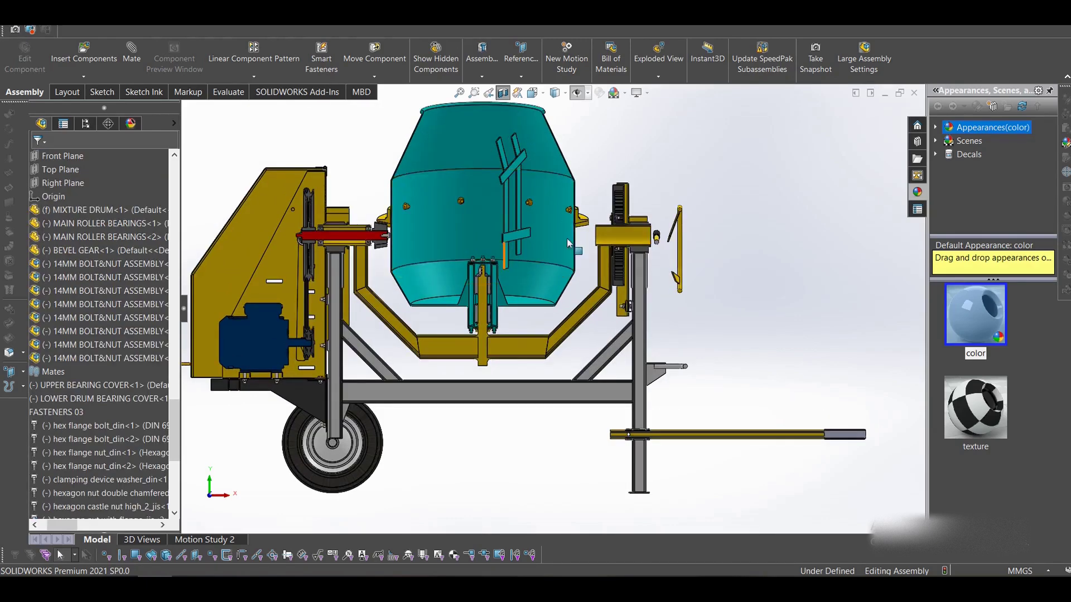
{"action": "left_click_drag", "start_coordinate": [679, 226], "coordinate": [680, 188]}
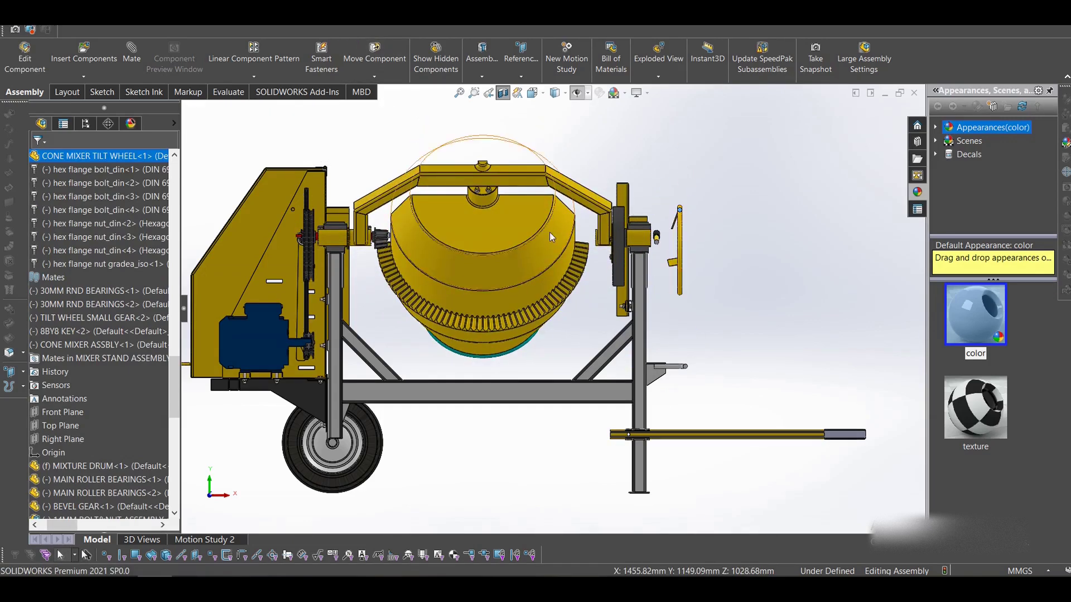
{"action": "left_click_drag", "start_coordinate": [531, 172], "coordinate": [602, 465]}
{"action": "key", "text": "f"}
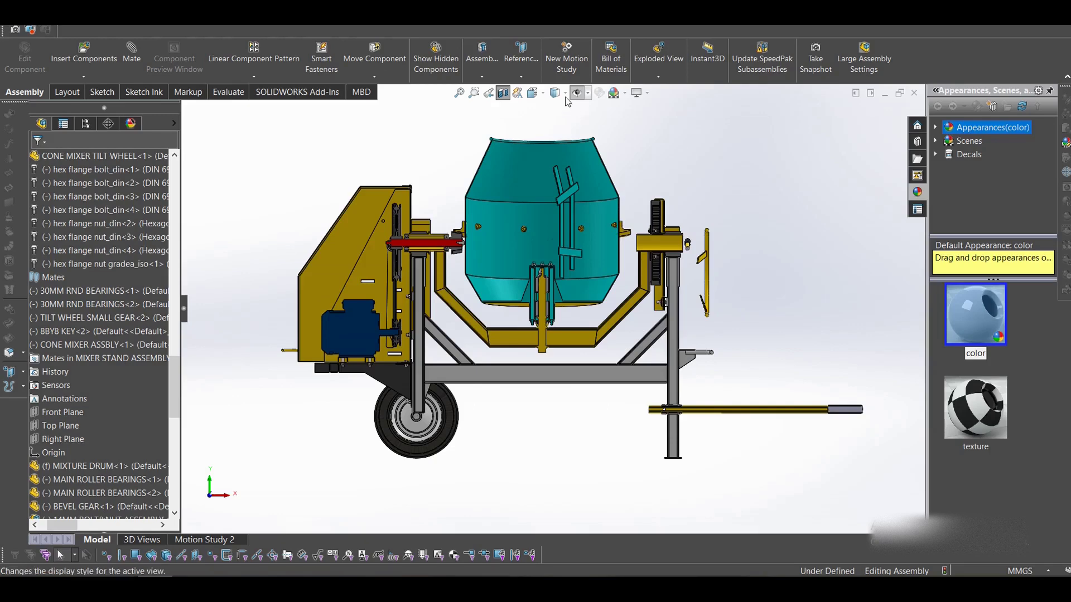
Step: Turn off the section view and show the complete mixer from an angled front view
{"action": "left_click", "coordinate": [503, 93]}
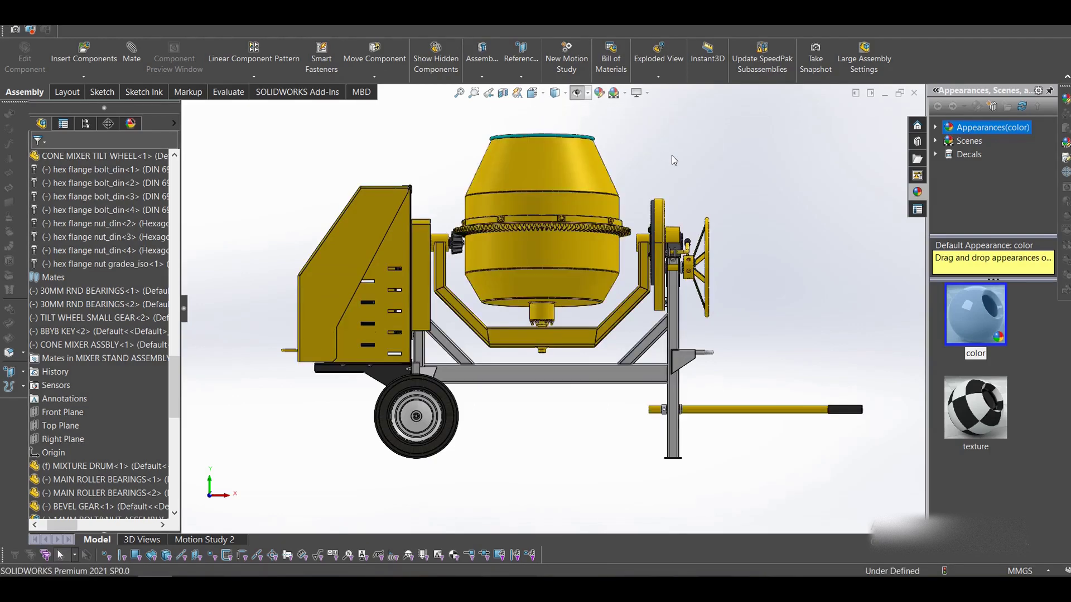
{"action": "scroll", "coordinate": [675, 226], "scroll_direction": "up", "scroll_amount": 3}
{"action": "middle_click_drag", "start_coordinate": [650, 357], "coordinate": [596, 389]}
{"action": "scroll", "coordinate": [624, 362], "scroll_direction": "down", "scroll_amount": 4}
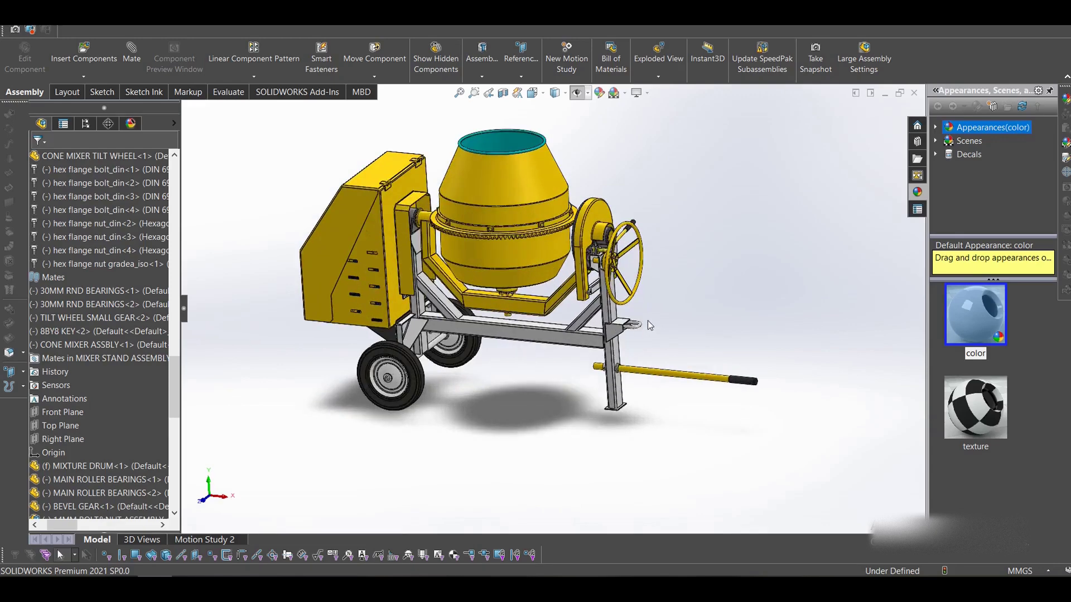
Step: Swing the drum on its tilting frame to demonstrate the tilting motion on the unsectioned mixer
{"action": "left_click_drag", "start_coordinate": [473, 198], "coordinate": [544, 175]}
{"action": "left_click_drag", "start_coordinate": [481, 125], "coordinate": [476, 396]}
{"action": "left_click", "coordinate": [476, 396]}
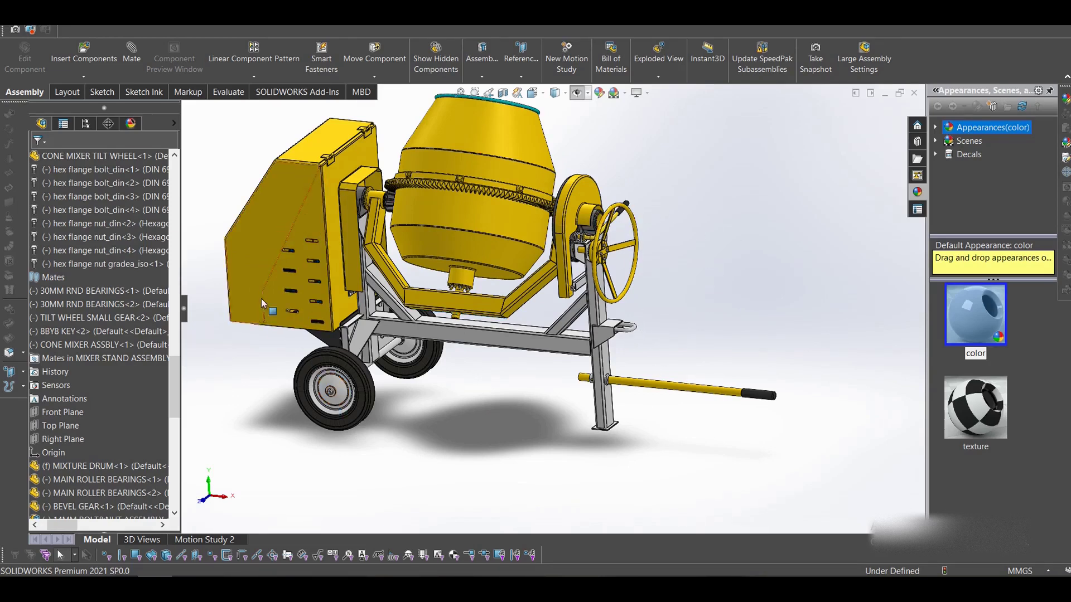
Step: Inspect the mixer's underside, where the engine seat brackets and plate are bolted to the frame between the wheels
{"action": "scroll", "coordinate": [361, 338], "scroll_direction": "up", "scroll_amount": 1}
{"action": "middle_click_drag", "start_coordinate": [486, 436], "coordinate": [550, 323]}
{"action": "scroll", "coordinate": [468, 382], "scroll_direction": "down", "scroll_amount": 3}
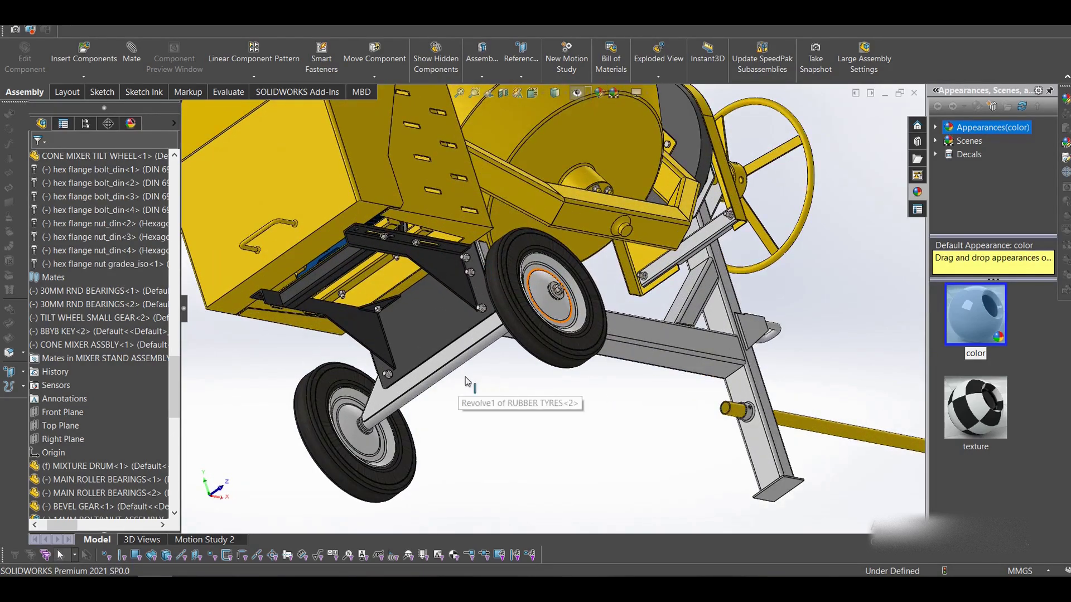
{"action": "middle_click_drag", "start_coordinate": [468, 382], "coordinate": [516, 341]}
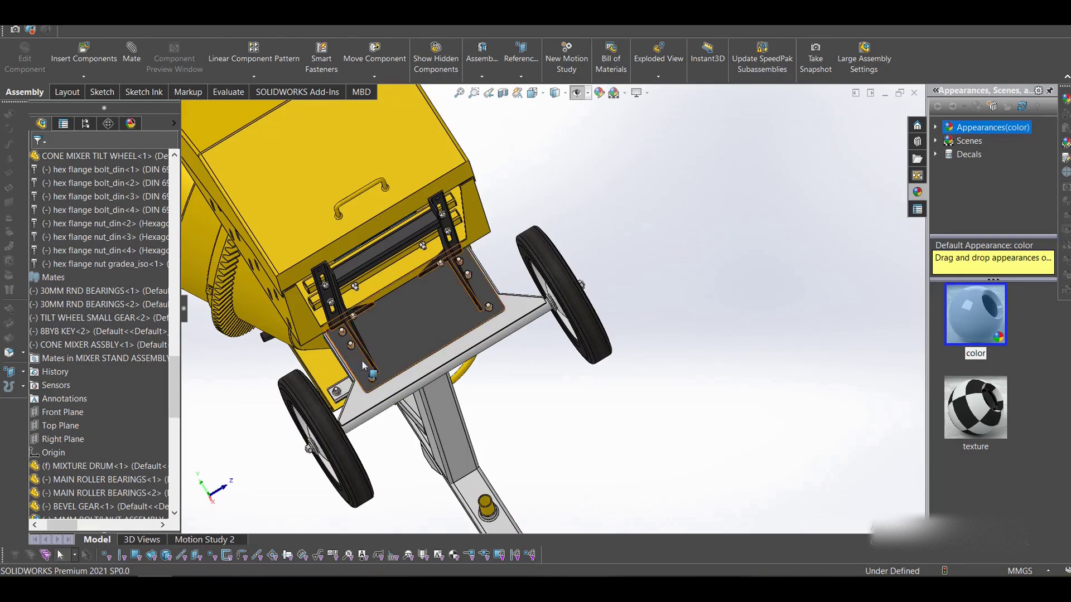
Step: Show the complete mixer from an angled front view and highlight the drum cone and the frame's long square tube
{"action": "middle_click_drag", "start_coordinate": [360, 363], "coordinate": [412, 276]}
{"action": "scroll", "coordinate": [446, 280], "scroll_direction": "up", "scroll_amount": 6}
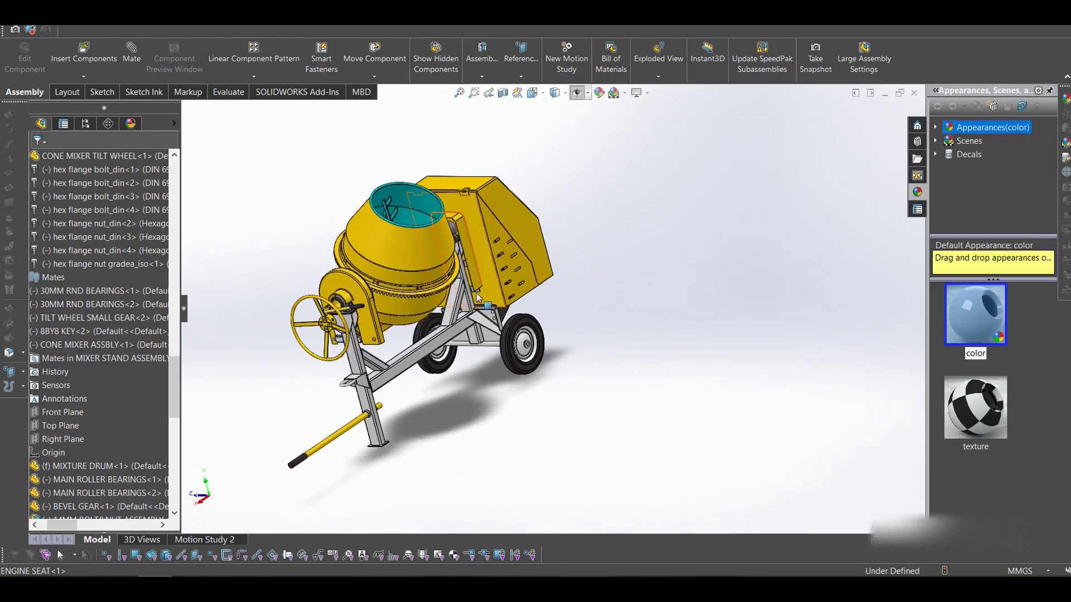
{"action": "left_click", "coordinate": [407, 242]}
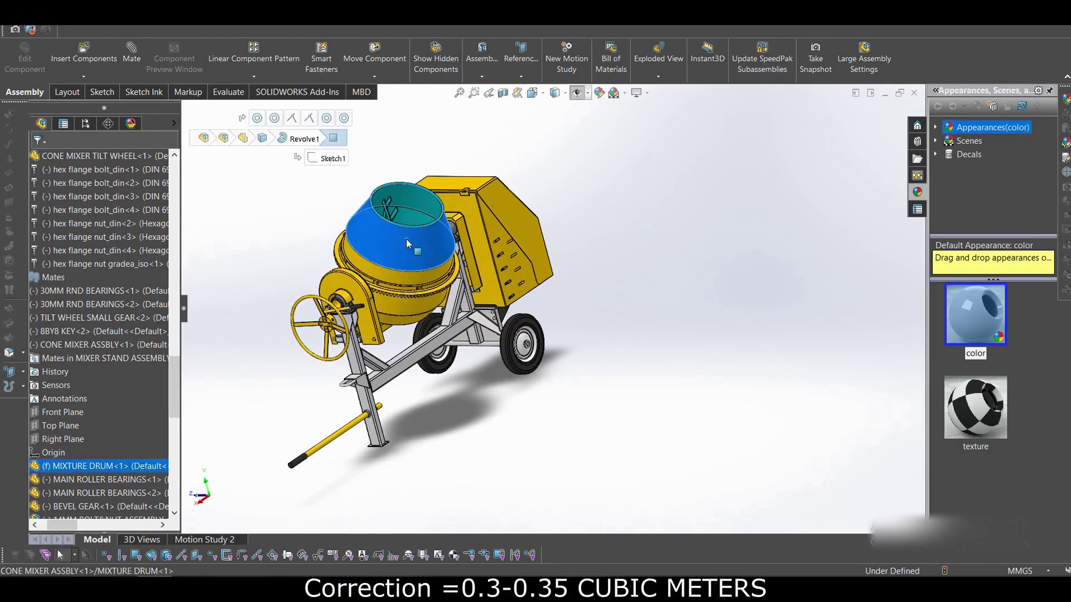
{"action": "left_click", "coordinate": [327, 218]}
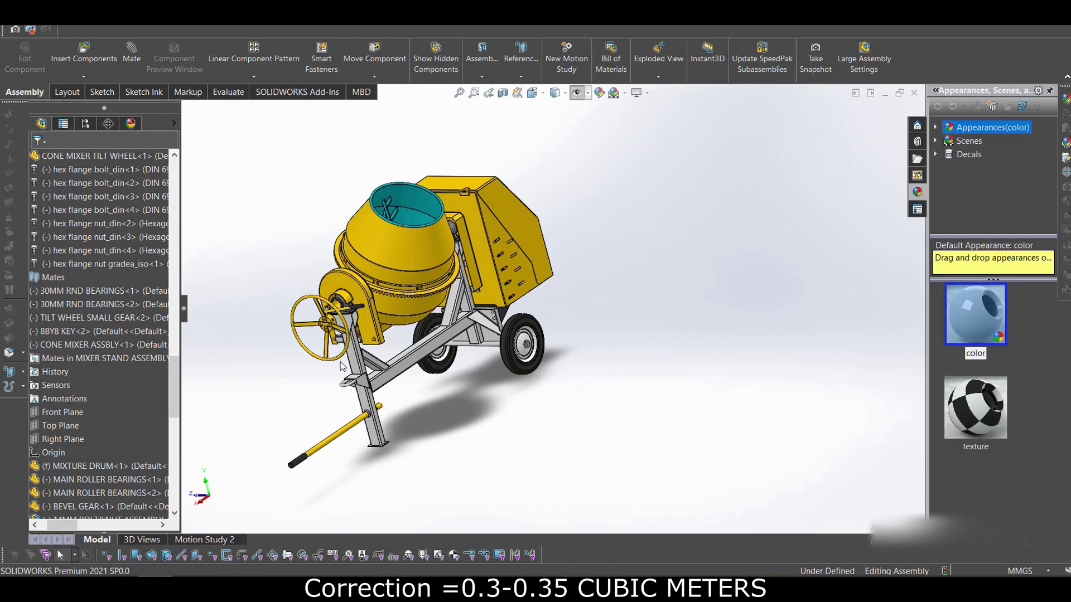
{"action": "left_click", "coordinate": [417, 358]}
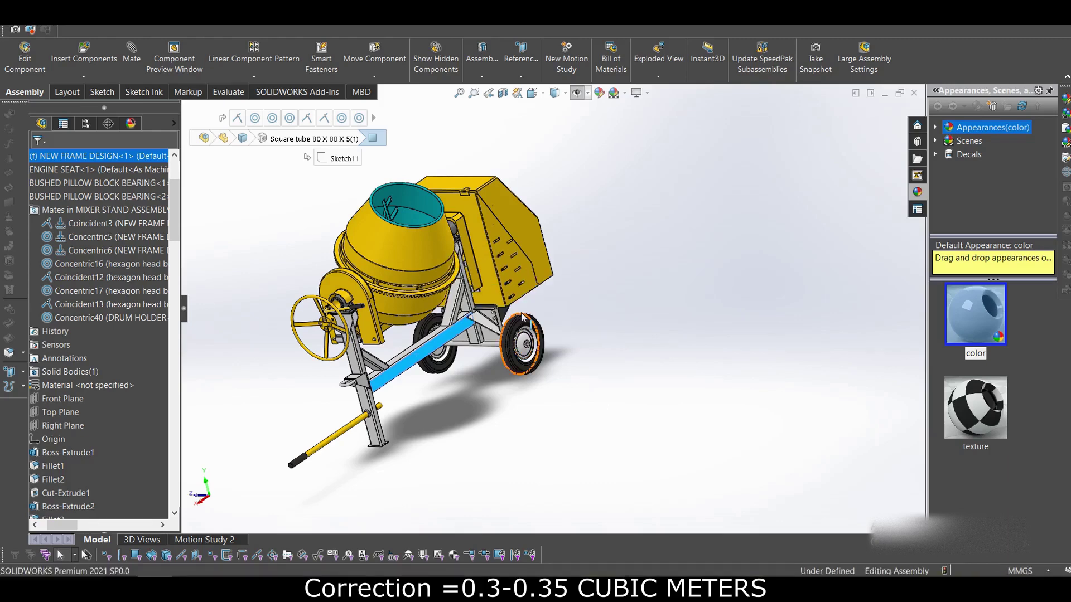
{"action": "left_click", "coordinate": [651, 278]}
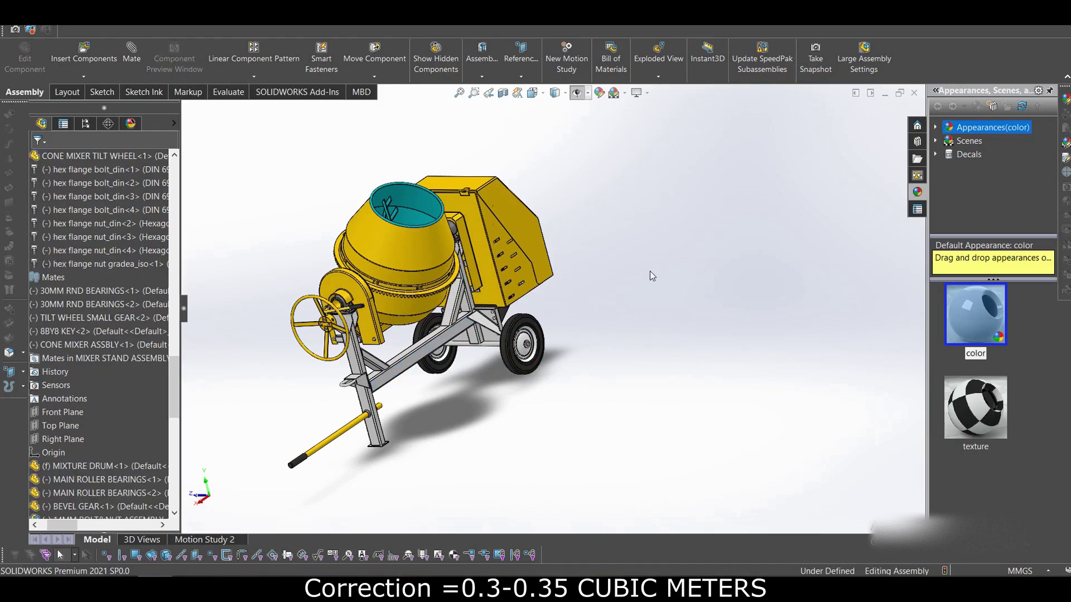
Step: View the frame's long square tube face-on, start a sketch on it and gauge the mixer's overall height with a temporary vertical line
{"action": "left_click", "coordinate": [446, 350]}
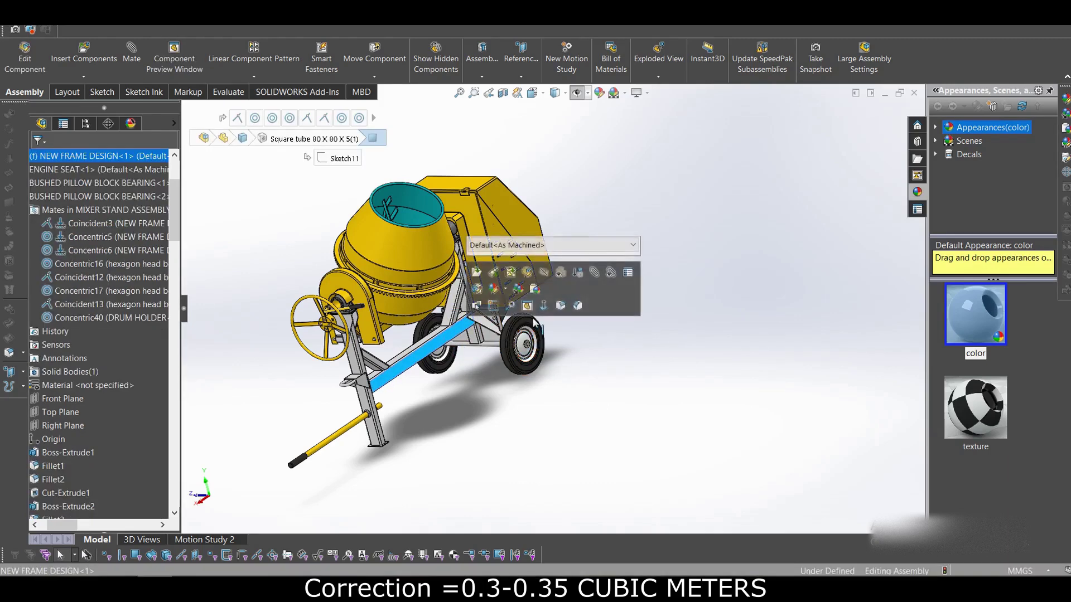
{"action": "left_click", "coordinate": [549, 313]}
{"action": "left_click", "coordinate": [728, 203]}
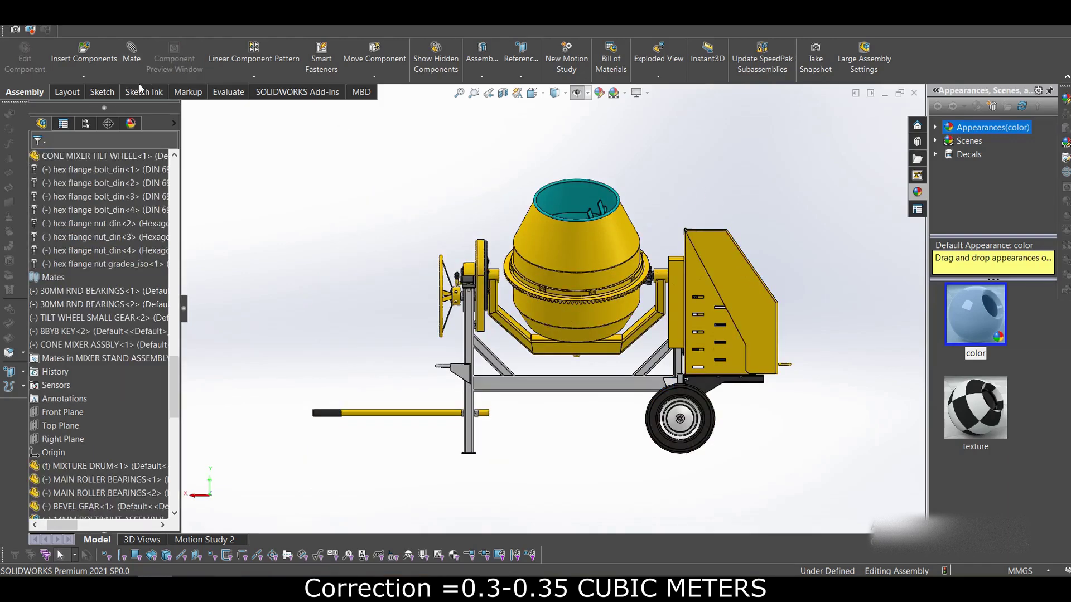
{"action": "left_click", "coordinate": [102, 92]}
{"action": "left_click", "coordinate": [103, 46]}
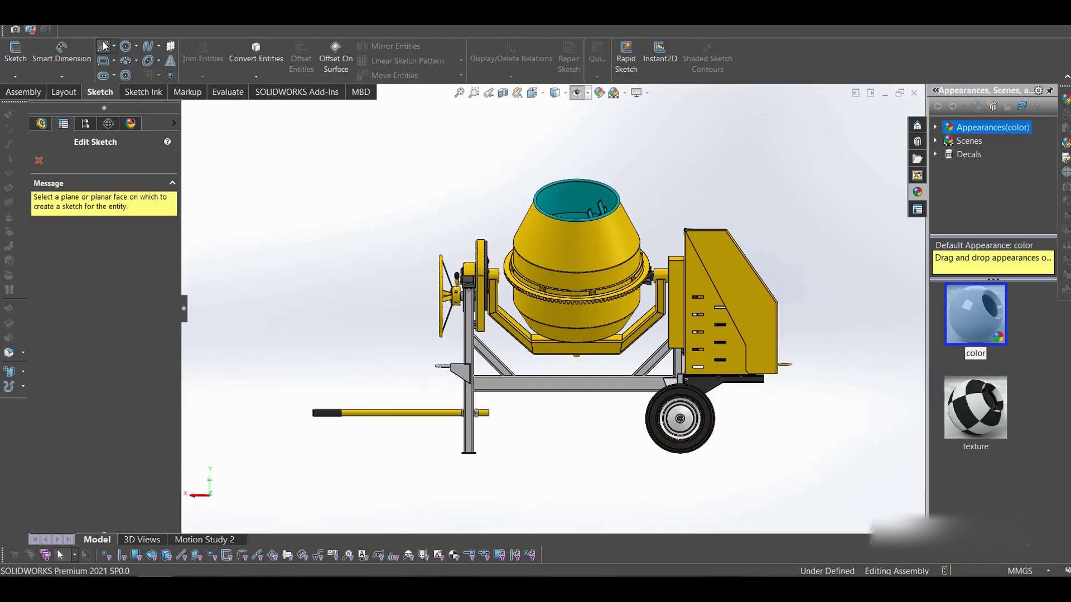
{"action": "left_click", "coordinate": [648, 392]}
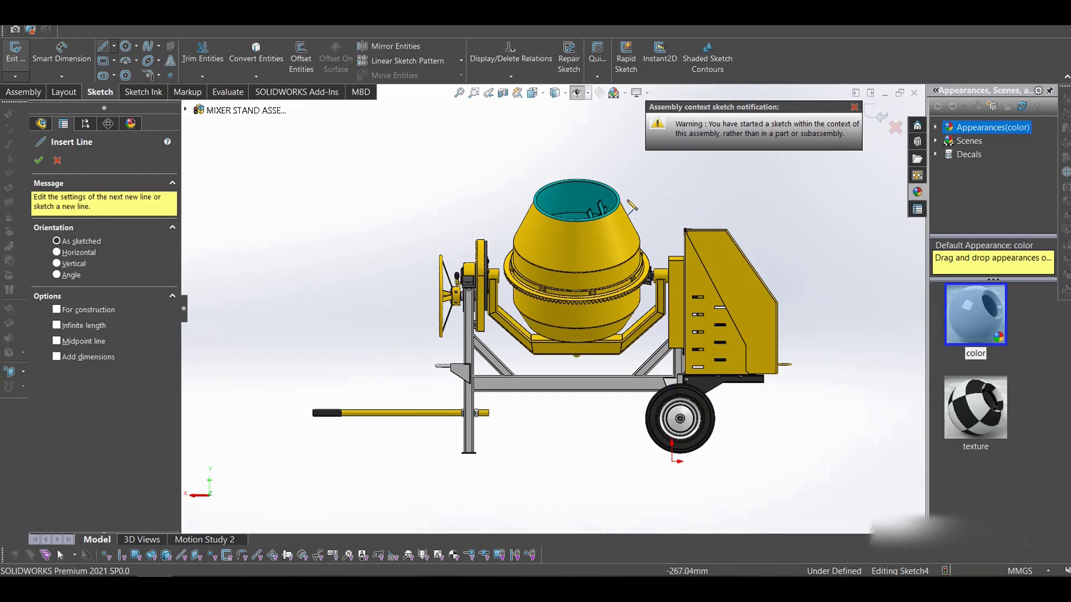
{"action": "left_click", "coordinate": [584, 170]}
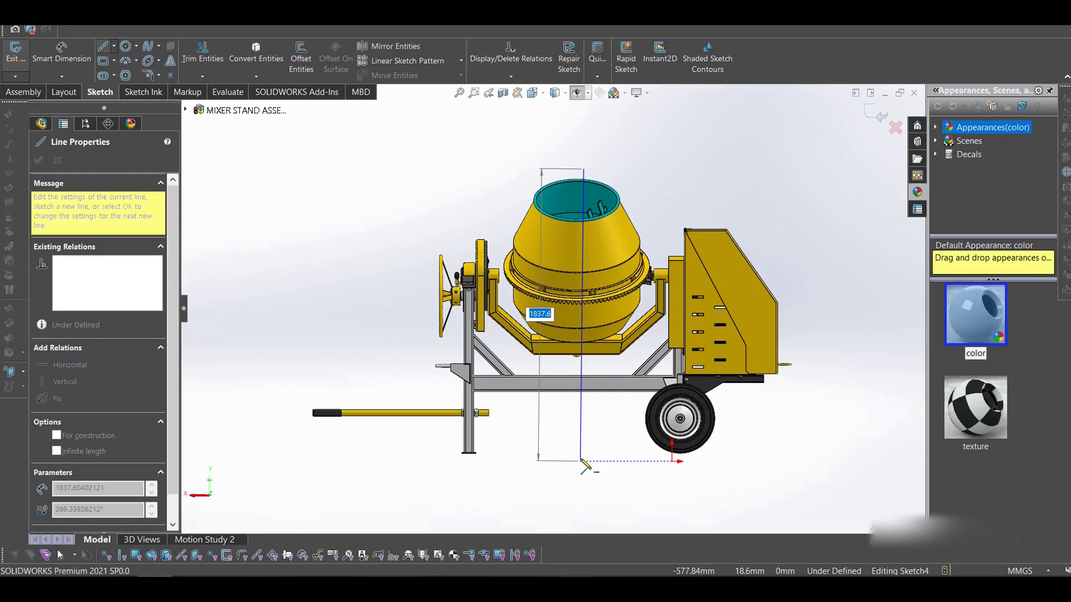
{"action": "right_click", "coordinate": [714, 197]}
{"action": "left_click", "coordinate": [788, 240]}
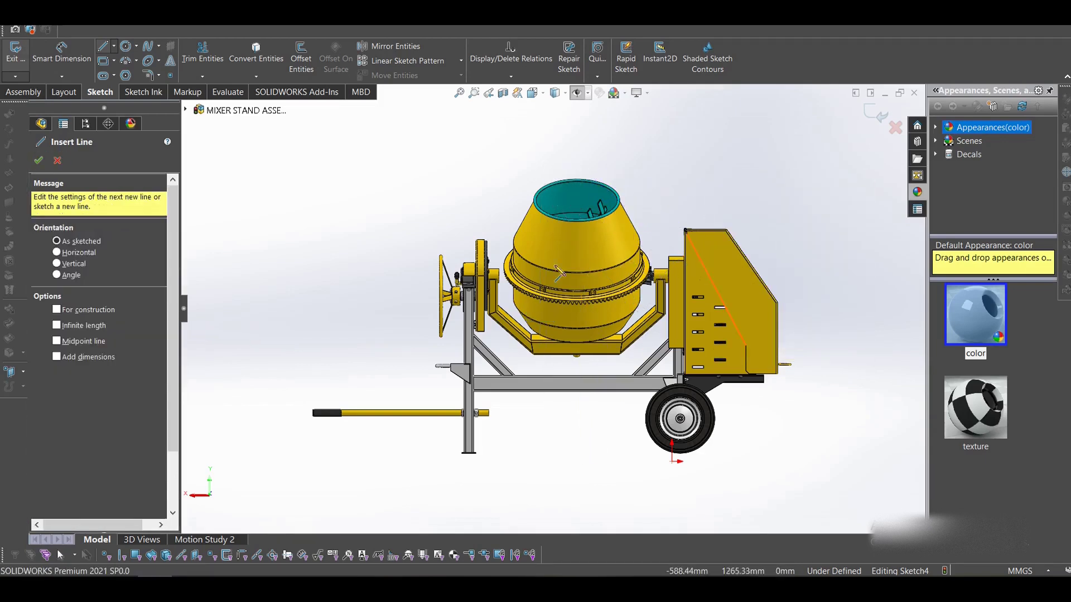
Step: Gauge the mixer's overall length with a temporary horizontal line from the tilt wheel to the engine cover, and exit the sketch
{"action": "left_click", "coordinate": [435, 302]}
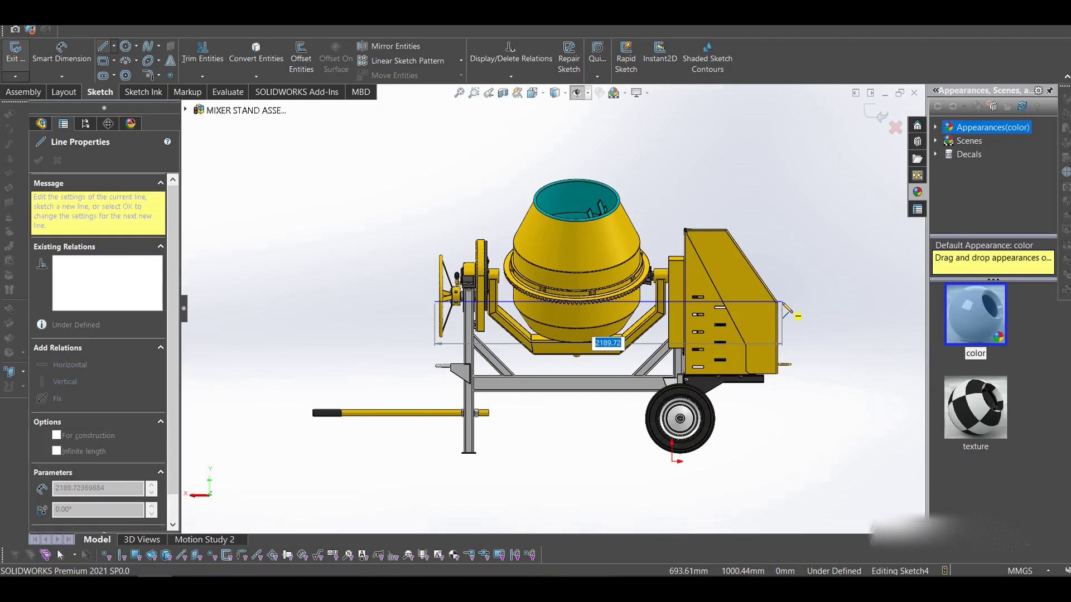
{"action": "right_click", "coordinate": [590, 139]}
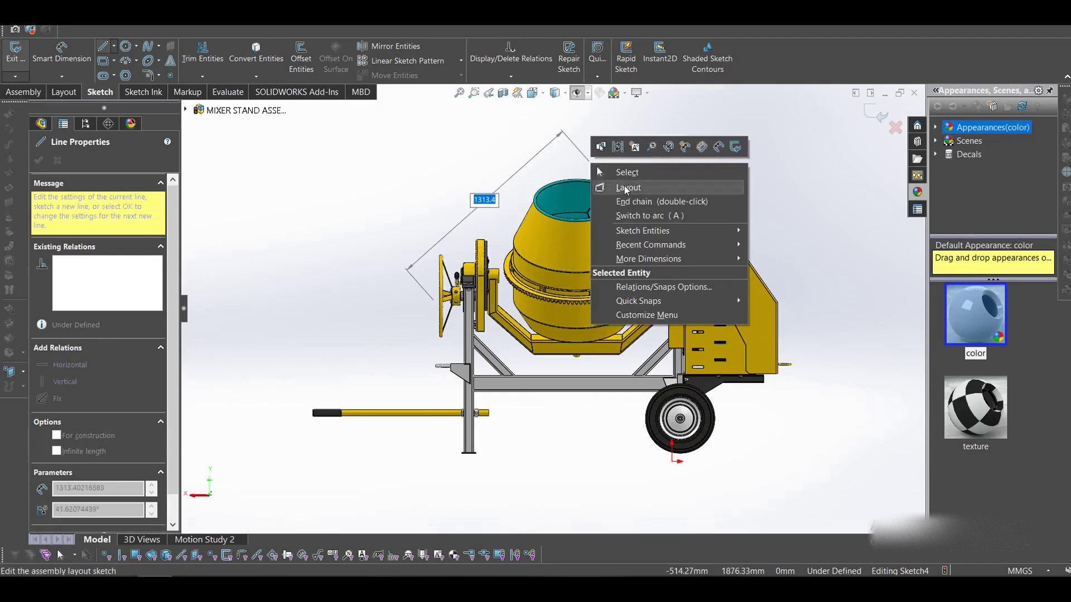
{"action": "left_click", "coordinate": [619, 186]}
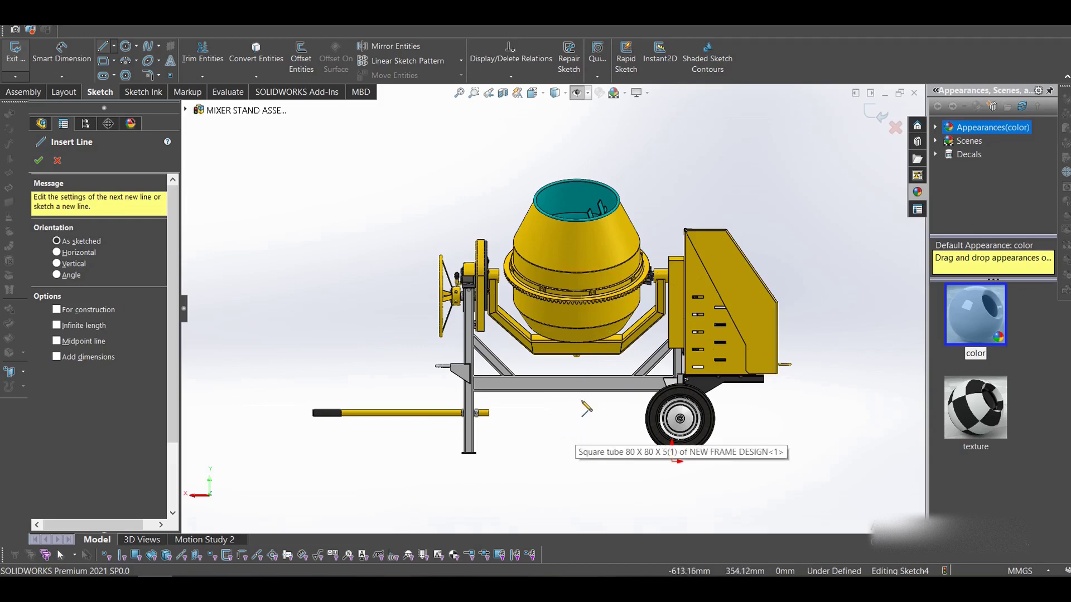
{"action": "scroll", "coordinate": [613, 419], "scroll_direction": "up", "scroll_amount": 2}
{"action": "scroll", "coordinate": [585, 393], "scroll_direction": "down", "scroll_amount": 1}
{"action": "middle_click_drag", "start_coordinate": [552, 384], "coordinate": [600, 388]}
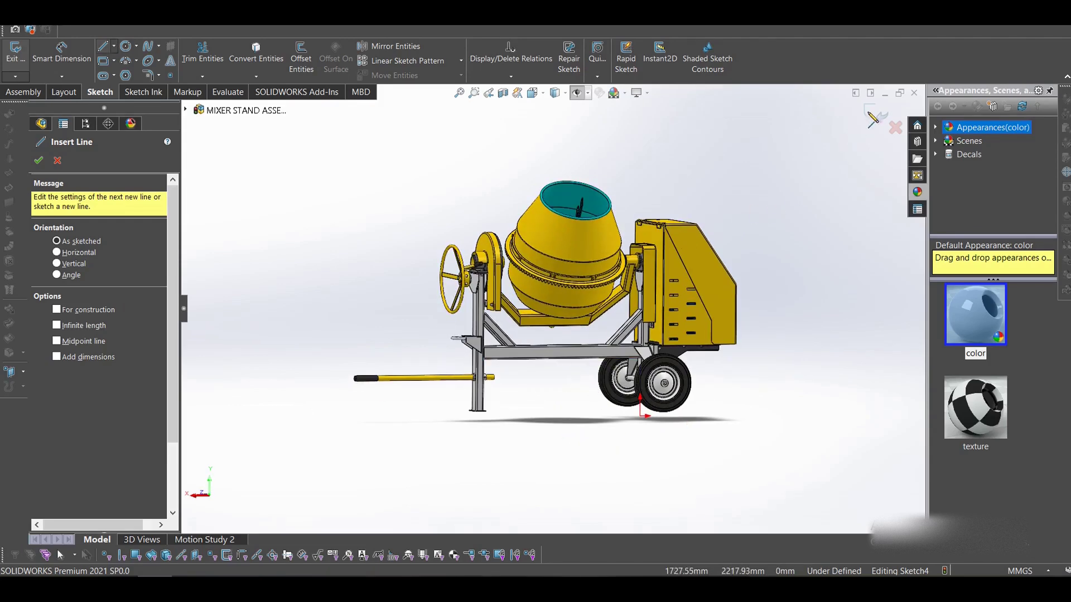
{"action": "left_click", "coordinate": [880, 114]}
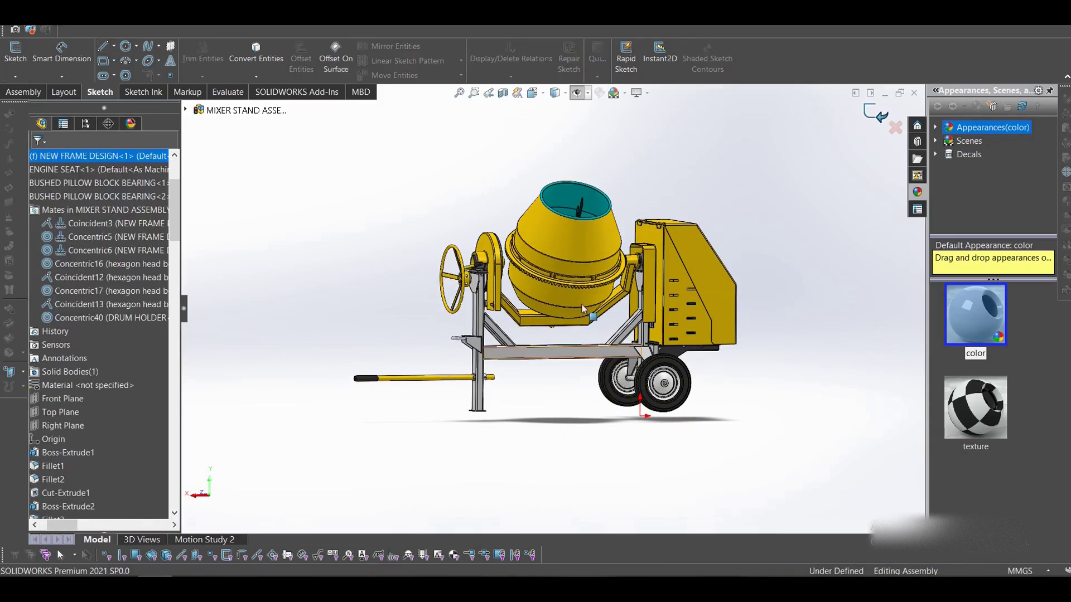
Step: Compare the mixer with the standing human figure in a face-on side view and an angled view
{"action": "mouse_move", "coordinate": [588, 354]}
{"action": "middle_mouse_down"}
{"action": "mouse_move", "coordinate": [562, 404]}
{"action": "mouse_move", "coordinate": [592, 430]}
{"action": "mouse_move", "coordinate": [586, 403]}
{"action": "mouse_move", "coordinate": [481, 422]}
{"action": "mouse_move", "coordinate": [637, 279]}
{"action": "middle_mouse_up"}
{"action": "left_click", "coordinate": [618, 237]}
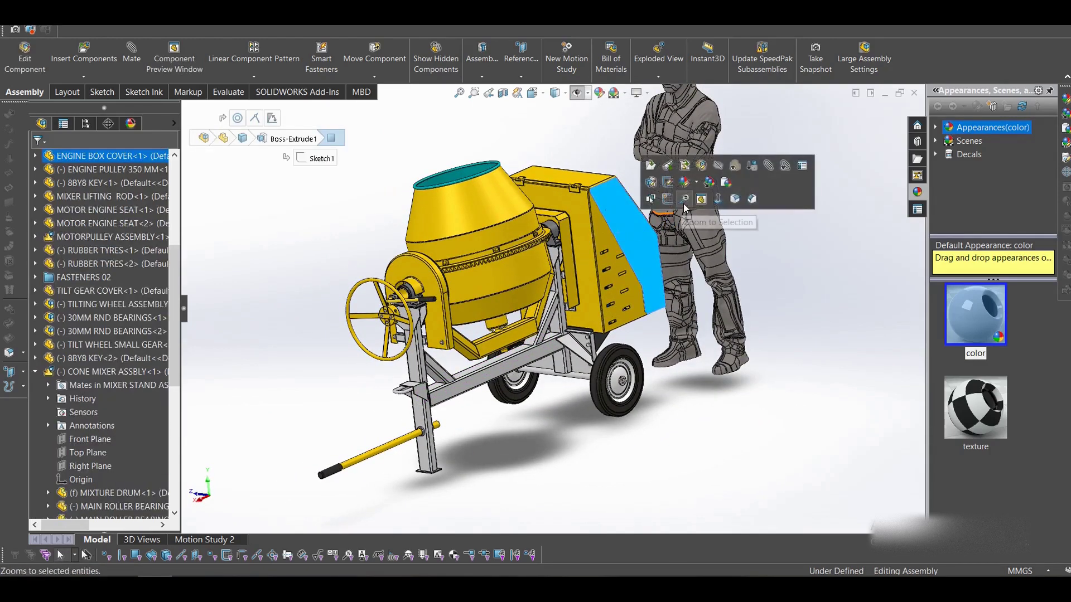
{"action": "left_click", "coordinate": [719, 202]}
{"action": "left_click", "coordinate": [612, 219]}
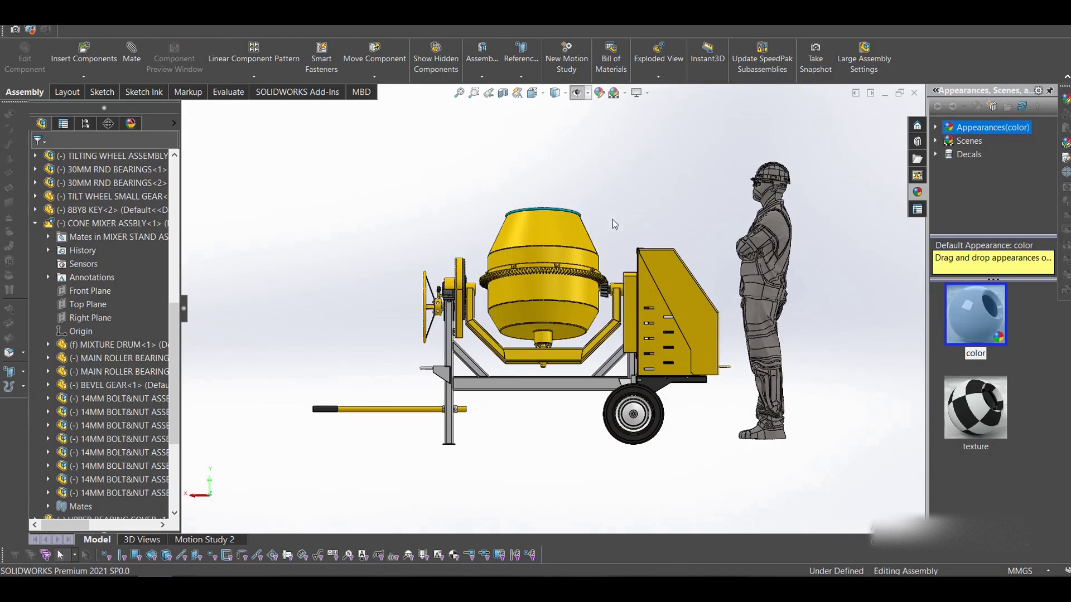
{"action": "scroll", "coordinate": [634, 251], "scroll_direction": "up", "scroll_amount": 1}
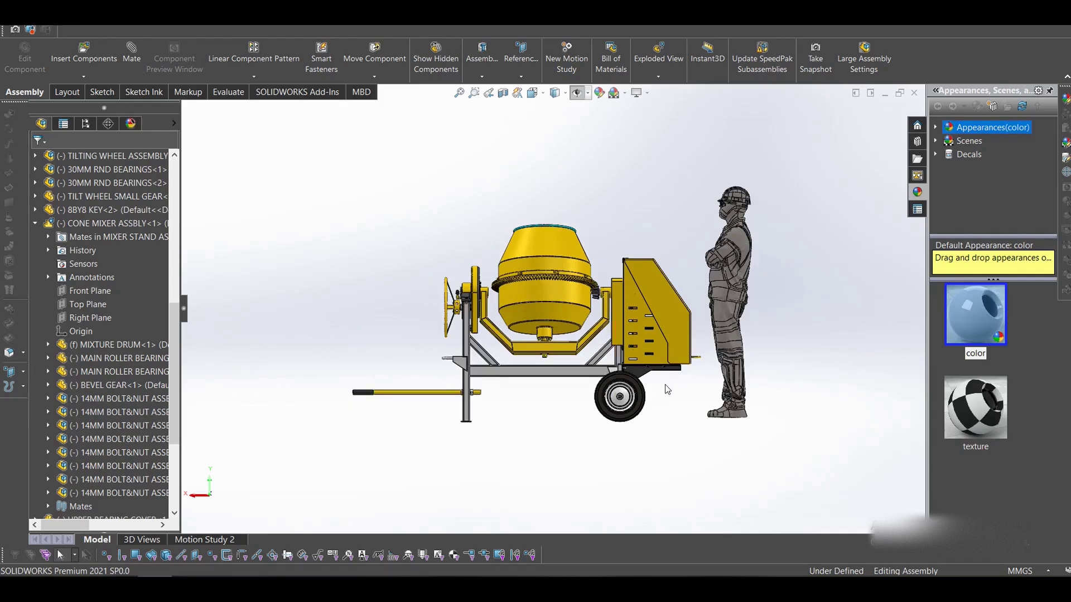
{"action": "middle_click_drag", "start_coordinate": [667, 389], "coordinate": [568, 379]}
{"action": "scroll", "coordinate": [568, 378], "scroll_direction": "down", "scroll_amount": 2}
Step: Open the mixer's frame part, NEW FRAME DESIGN, from the assembly in its own window
{"action": "left_click", "coordinate": [574, 365]}
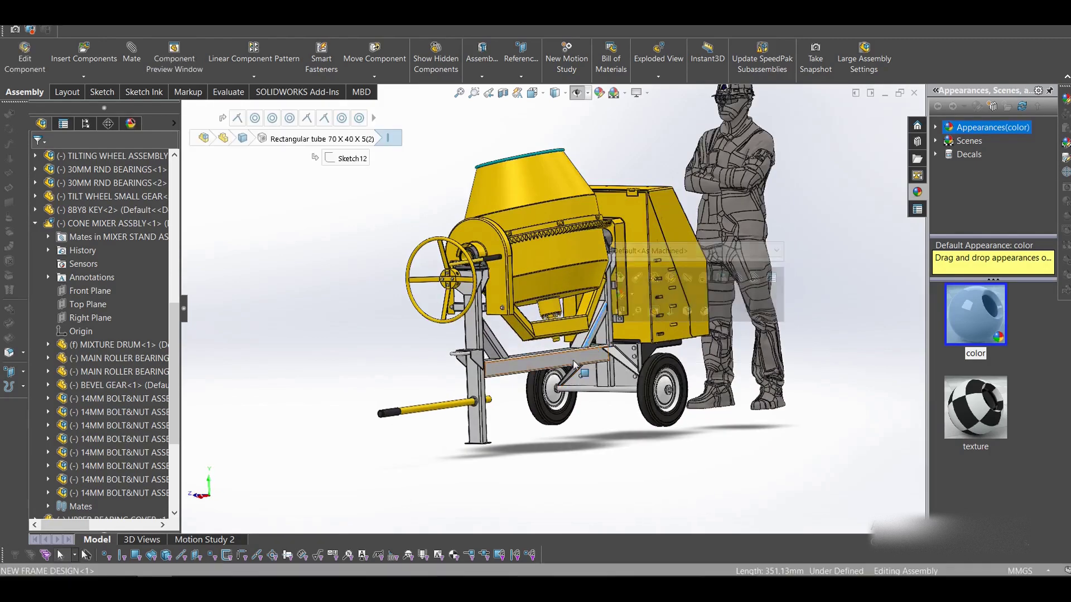
{"action": "left_click", "coordinate": [575, 359]}
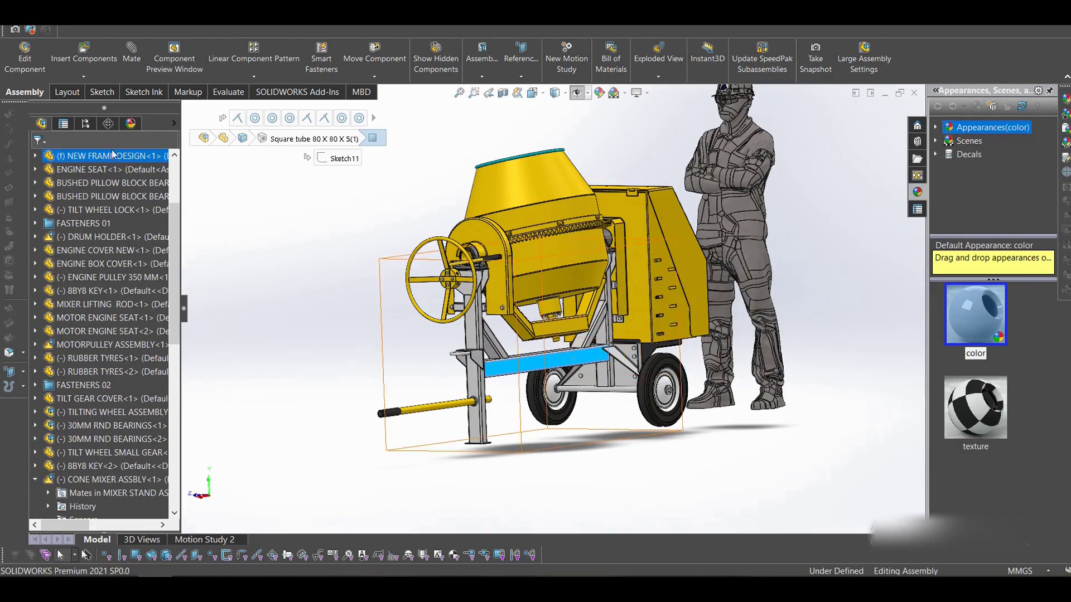
{"action": "left_click", "coordinate": [115, 160]}
{"action": "left_click", "coordinate": [143, 126]}
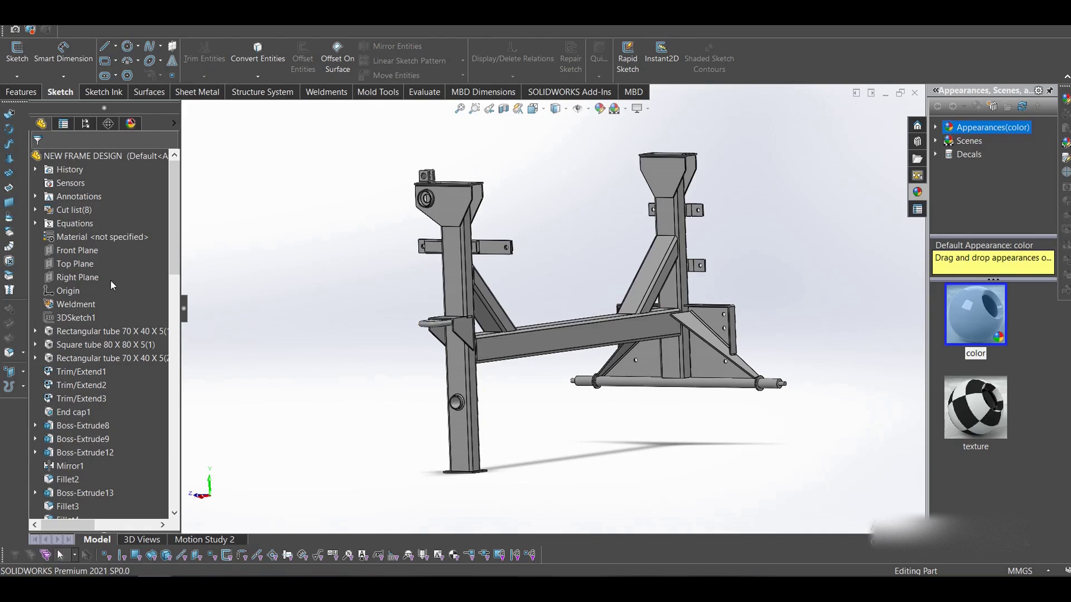
Step: Recolor the entire frame part dark grey from the greyscale swatches, and close it to return to the mixer assembly
{"action": "right_click", "coordinate": [144, 157]}
{"action": "left_click", "coordinate": [183, 143]}
{"action": "left_click", "coordinate": [196, 167]}
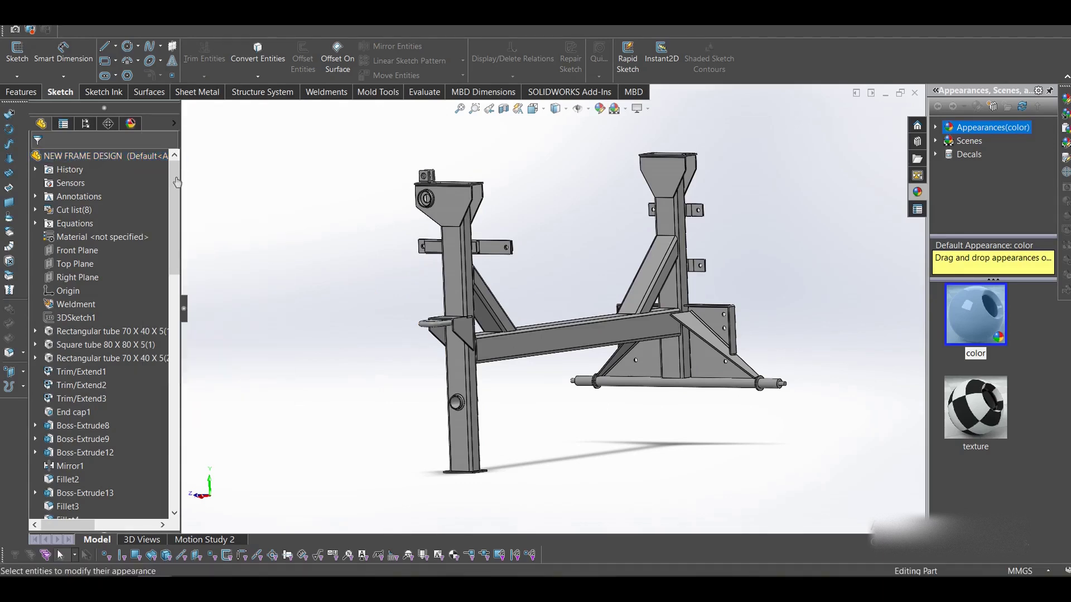
{"action": "left_click", "coordinate": [110, 453]}
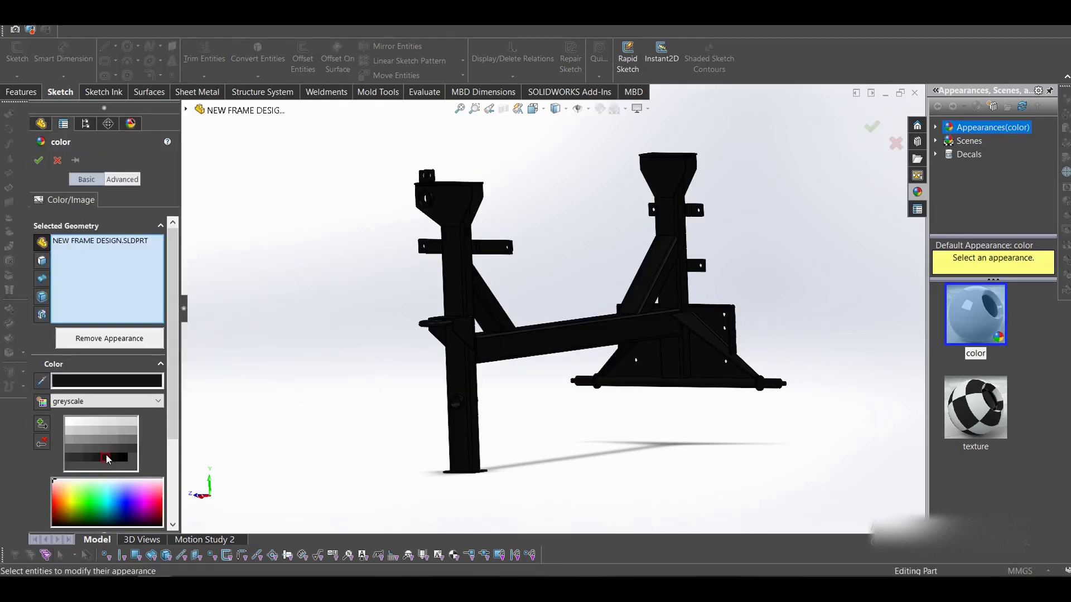
{"action": "left_click", "coordinate": [87, 448]}
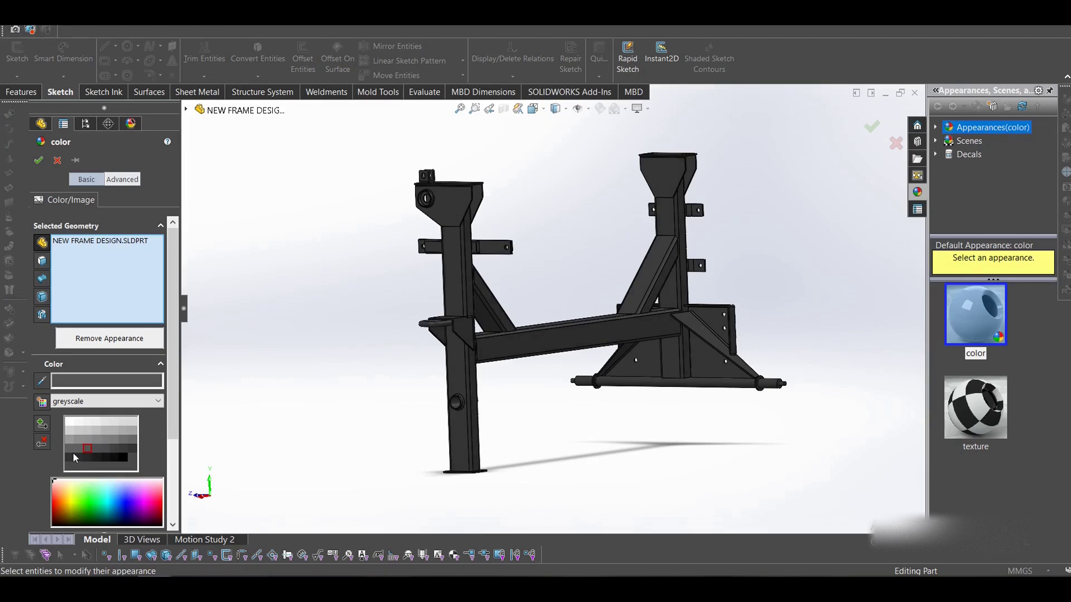
{"action": "left_click", "coordinate": [38, 161]}
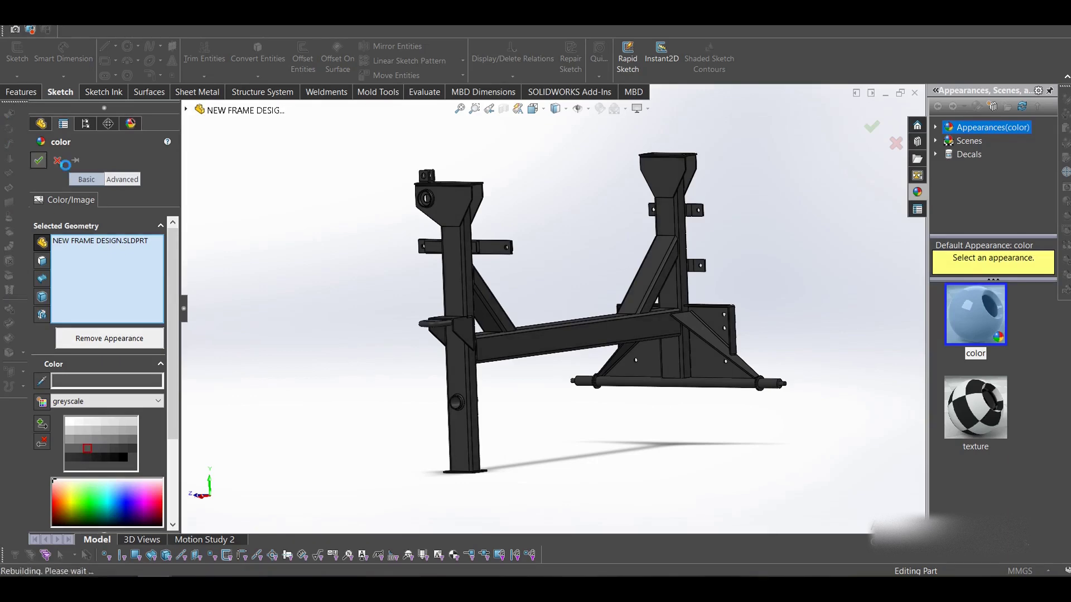
{"action": "left_click", "coordinate": [915, 93]}
{"action": "left_click", "coordinate": [505, 295]}
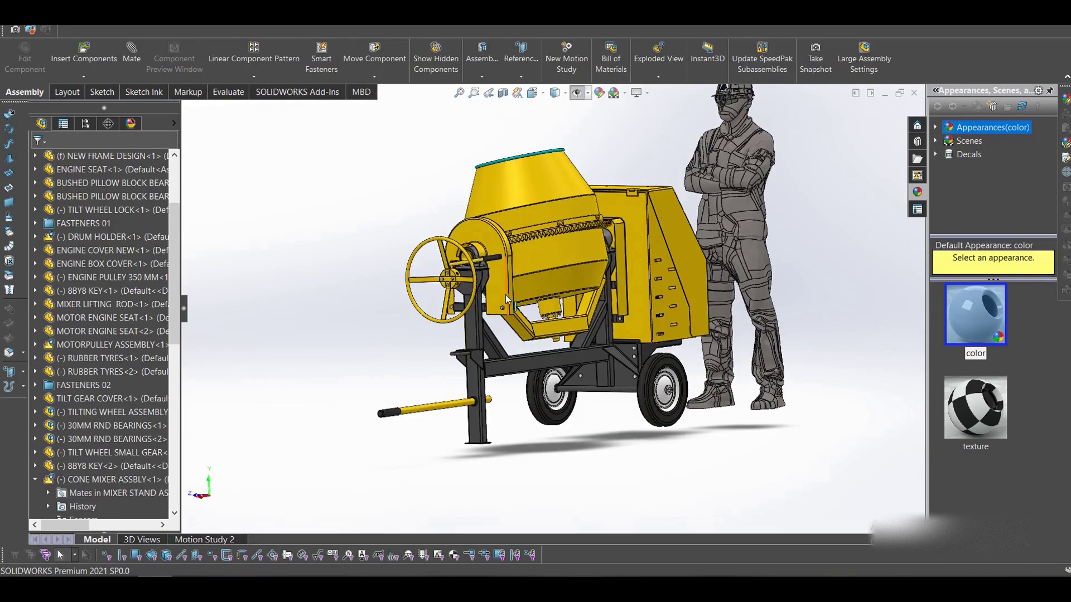
Step: Review the mixer with its dark grey frame beside the human figure from both sides
{"action": "middle_click_drag", "start_coordinate": [505, 295], "coordinate": [780, 360]}
{"action": "middle_click_drag", "start_coordinate": [367, 401], "coordinate": [492, 300]}
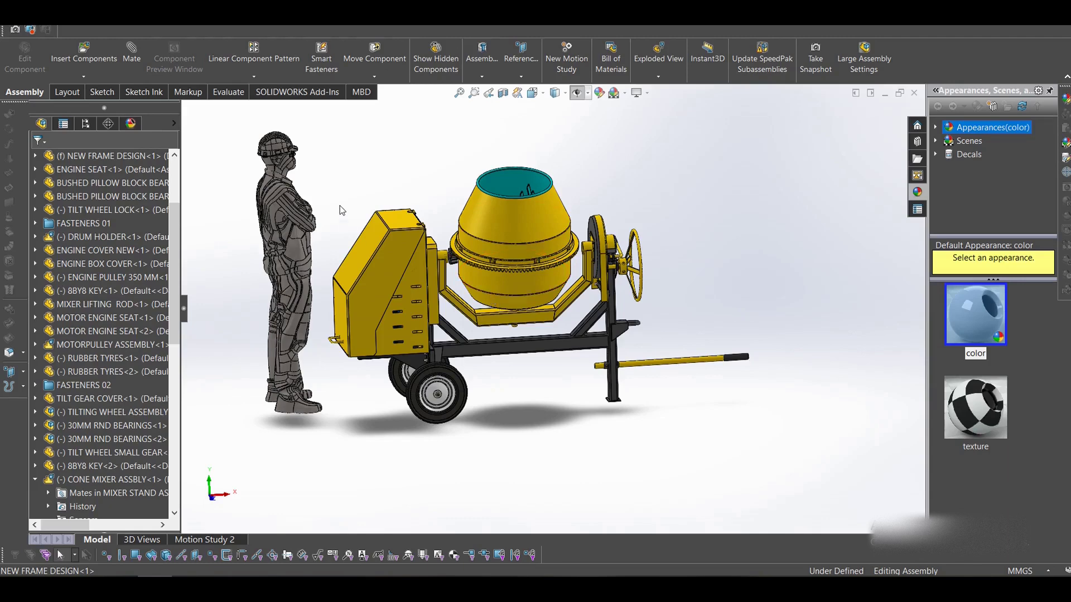
{"action": "middle_click_drag", "start_coordinate": [471, 391], "coordinate": [696, 316]}
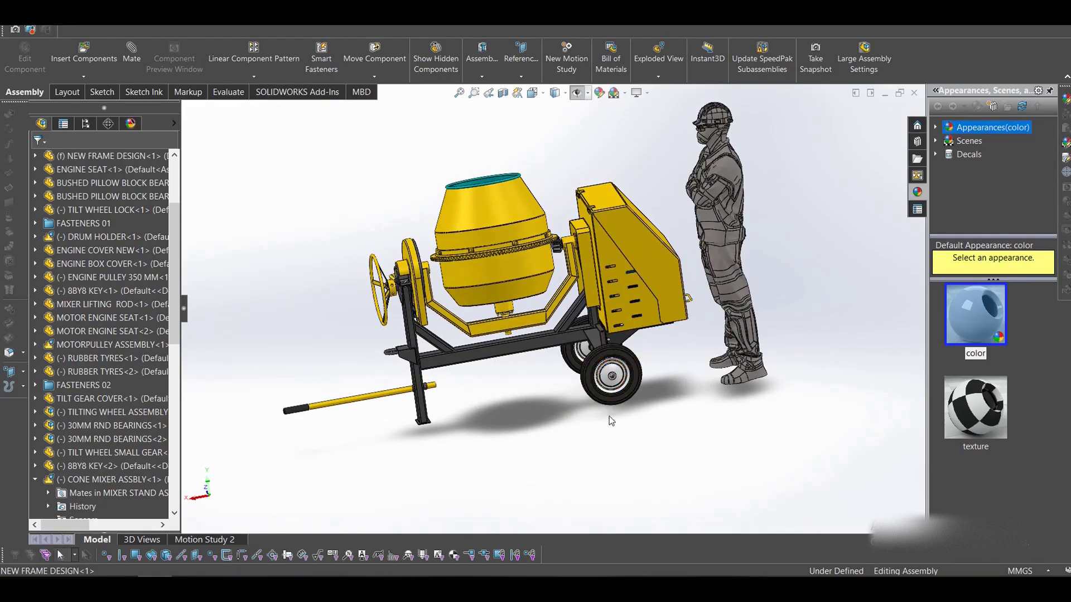